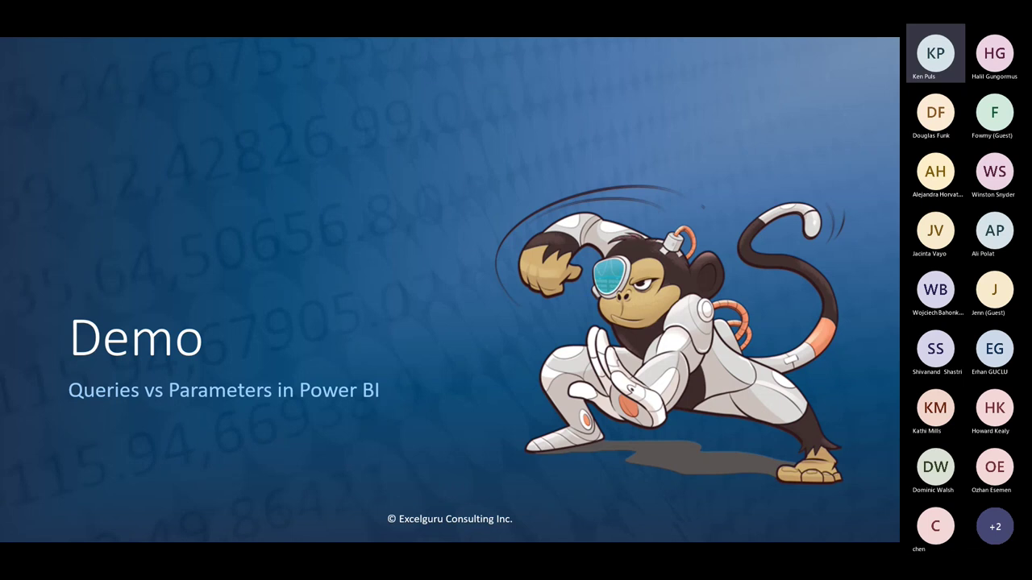
- Switch to Power BI Desktop, expand the Fields pane and open the Power Query Editor
{"action": "key", "text": "alt+Tab"}
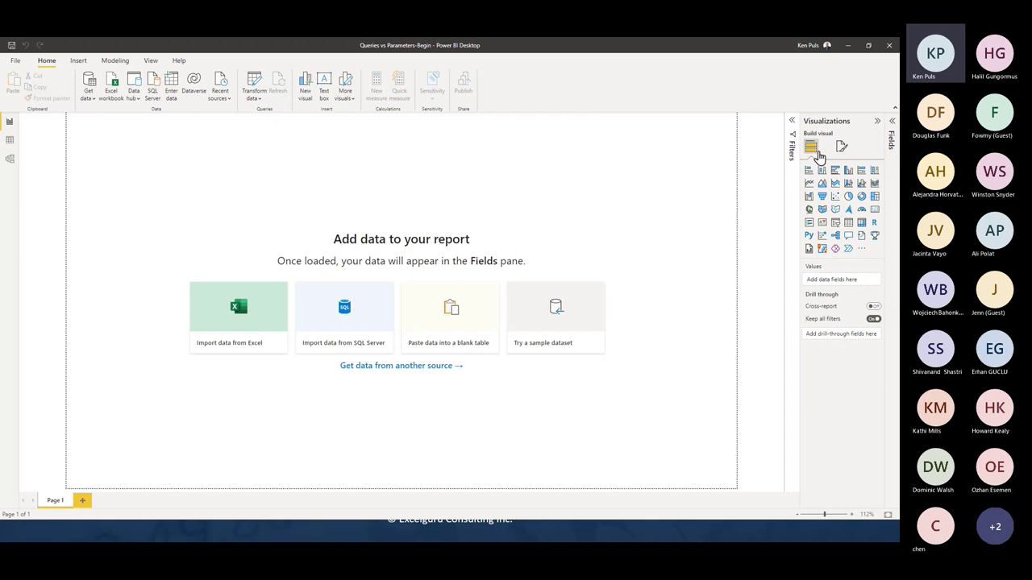
{"action": "left_click", "coordinate": [890, 122]}
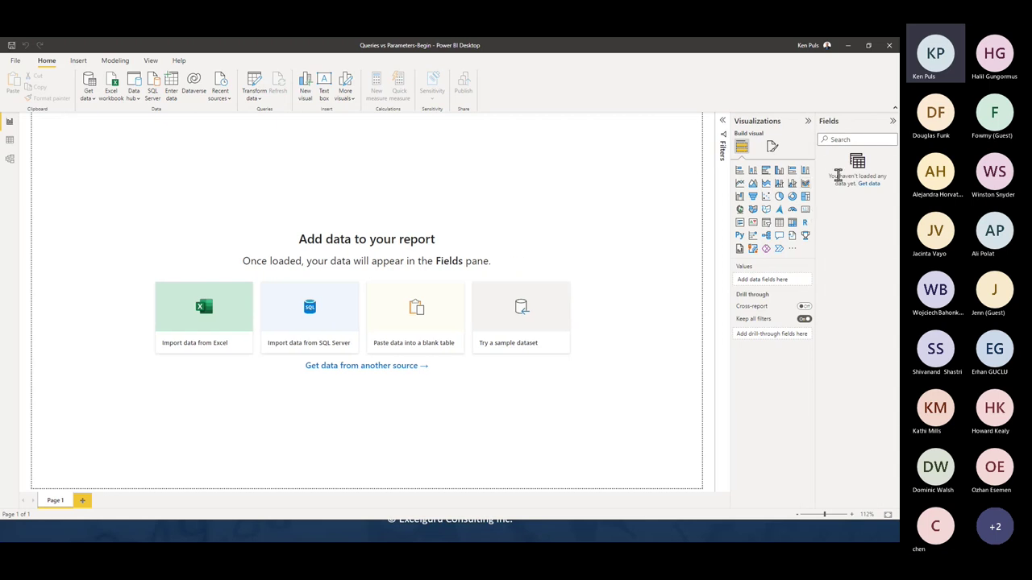
{"action": "left_click", "coordinate": [254, 83]}
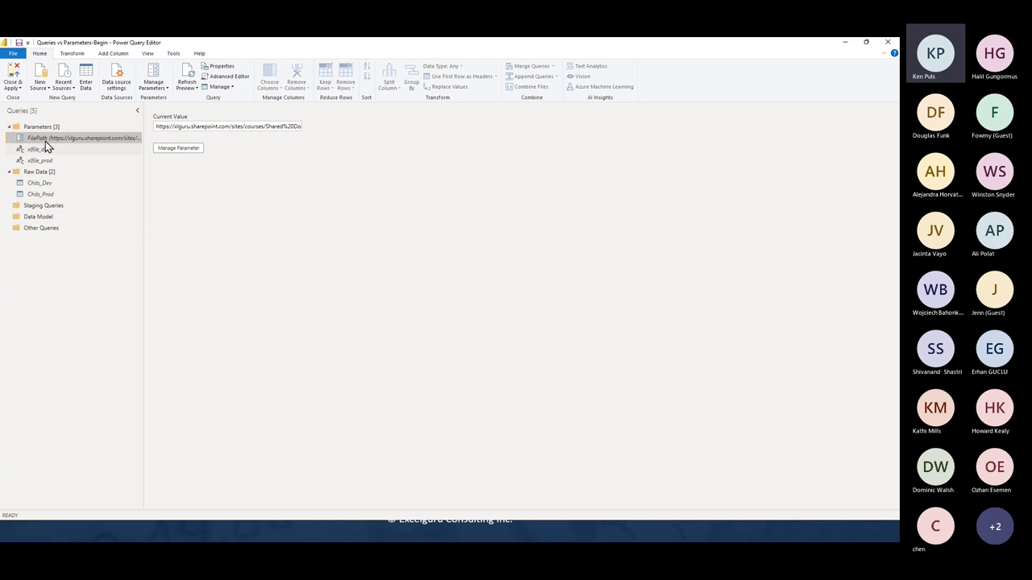
- Review the FilePath parameter's settings and compare the file names held in the xlfile_dev and xlfile_prod queries
{"action": "mouse_move", "coordinate": [34, 143]}
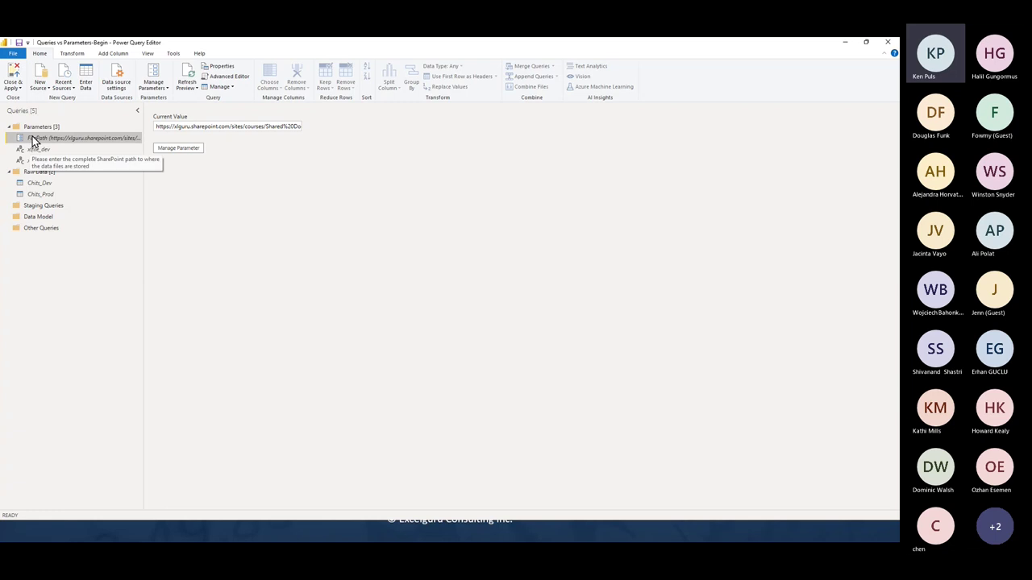
{"action": "left_click", "coordinate": [194, 150]}
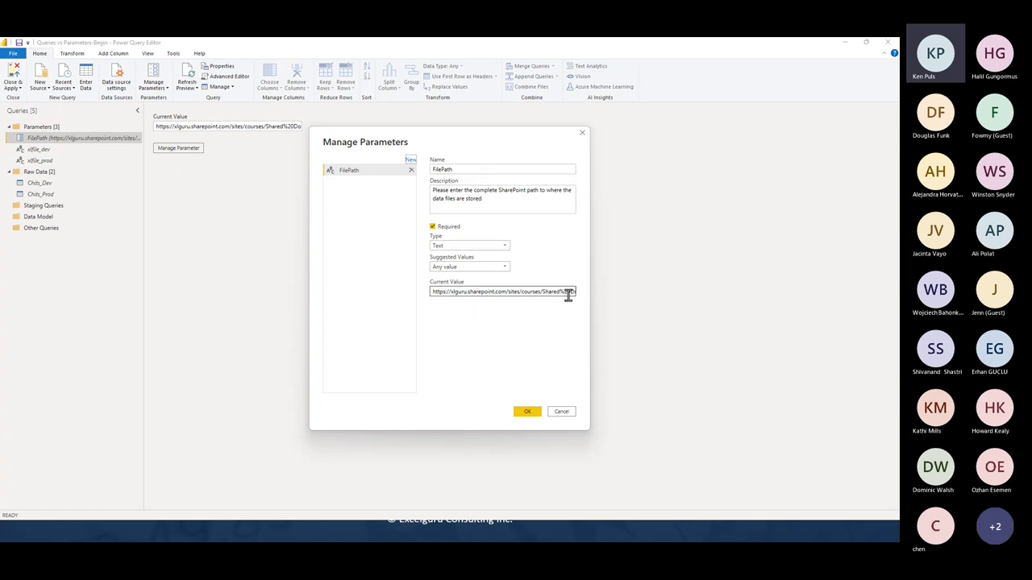
{"action": "left_click", "coordinate": [562, 411]}
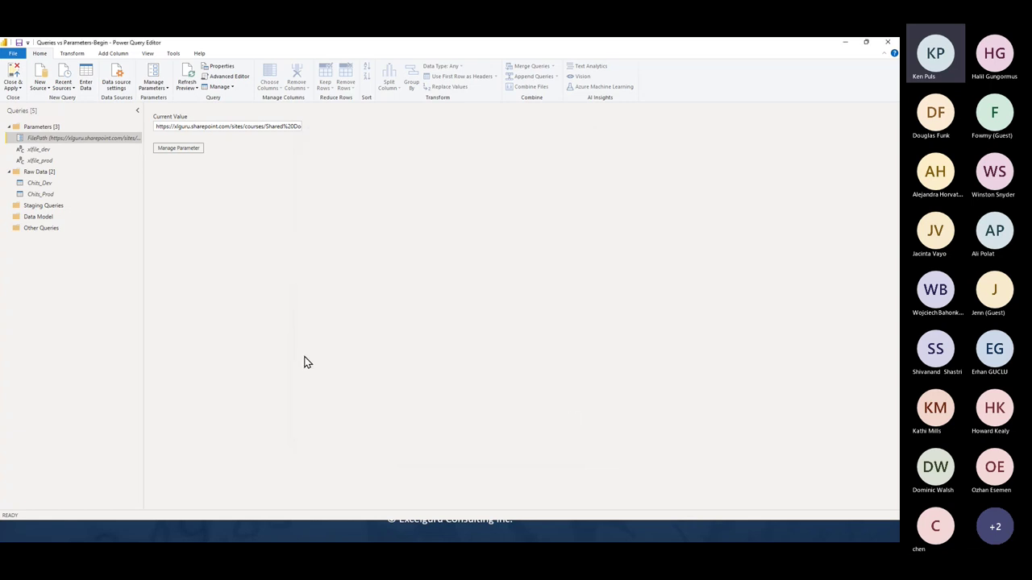
{"action": "left_click", "coordinate": [40, 151]}
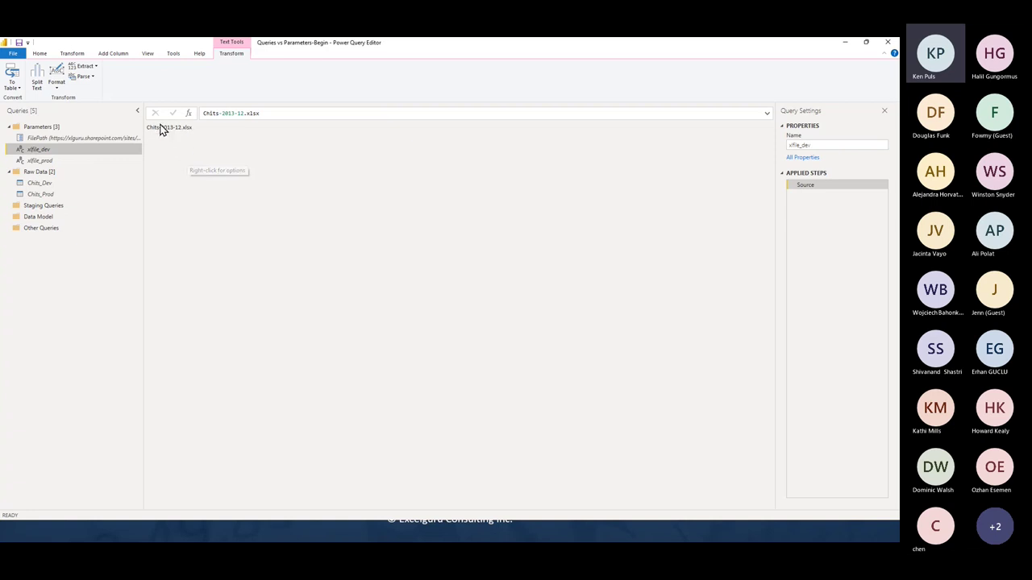
{"action": "left_click", "coordinate": [54, 162]}
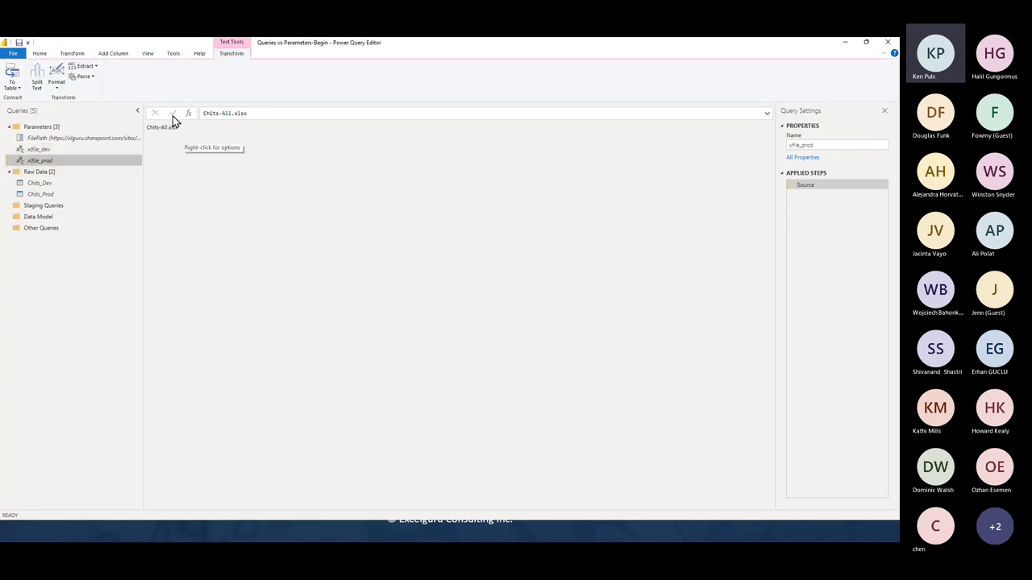
{"action": "left_click", "coordinate": [48, 150]}
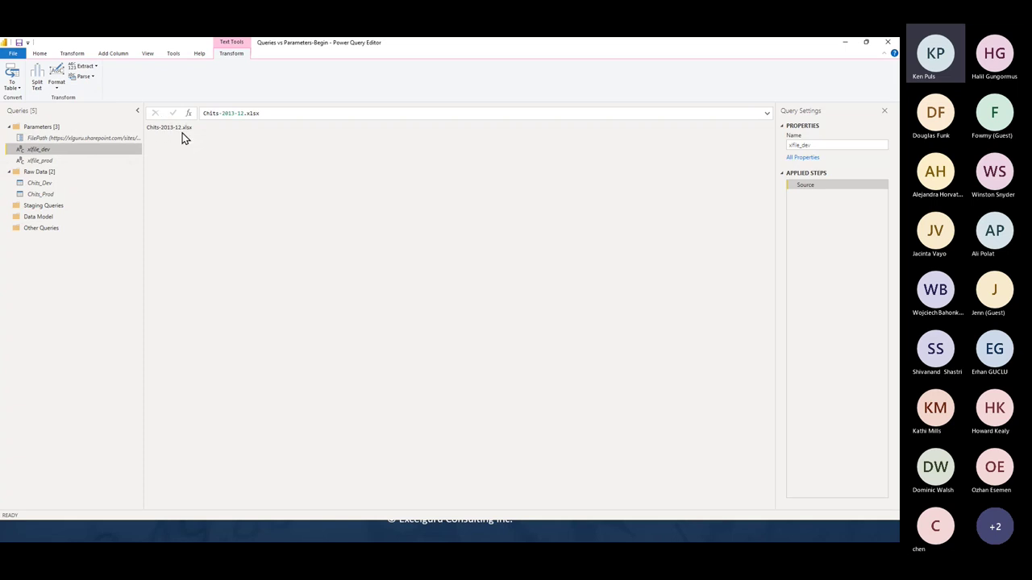
{"action": "left_click", "coordinate": [75, 161]}
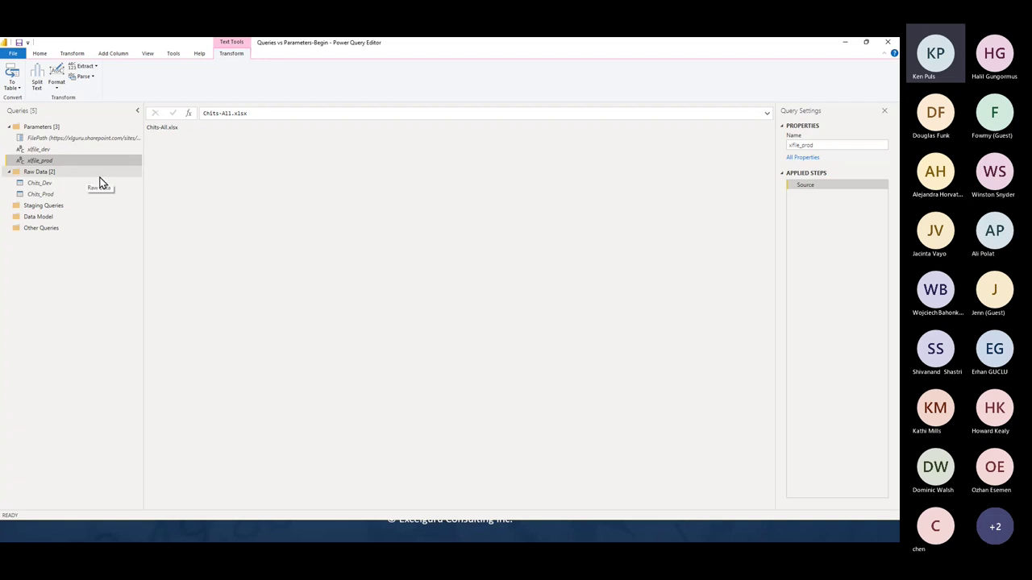
{"action": "left_click", "coordinate": [69, 151]}
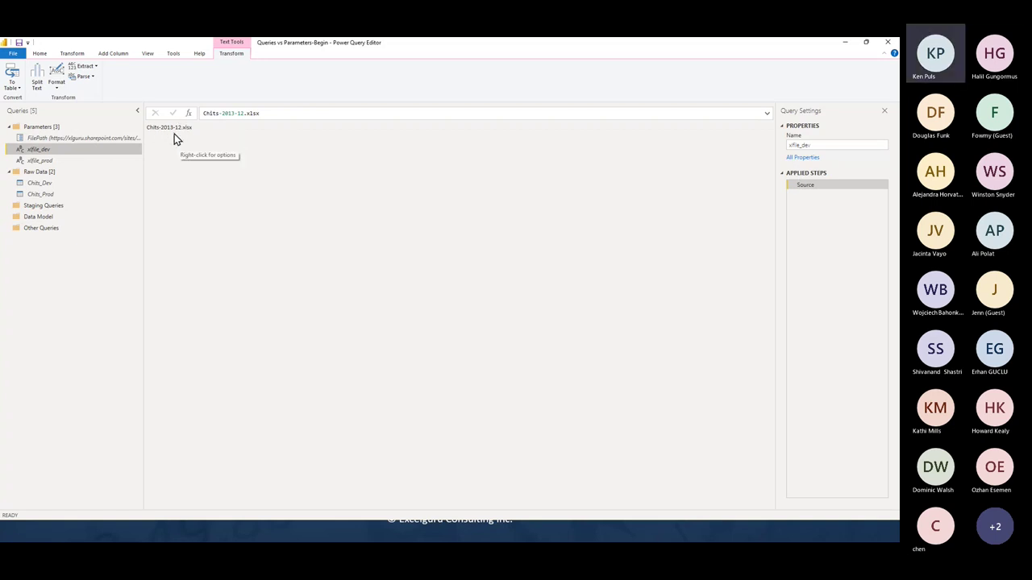
- Examine the data and Source step formulas of the Chits_Dev and Chits_Prod queries to see which file each uses
{"action": "left_click", "coordinate": [45, 184]}
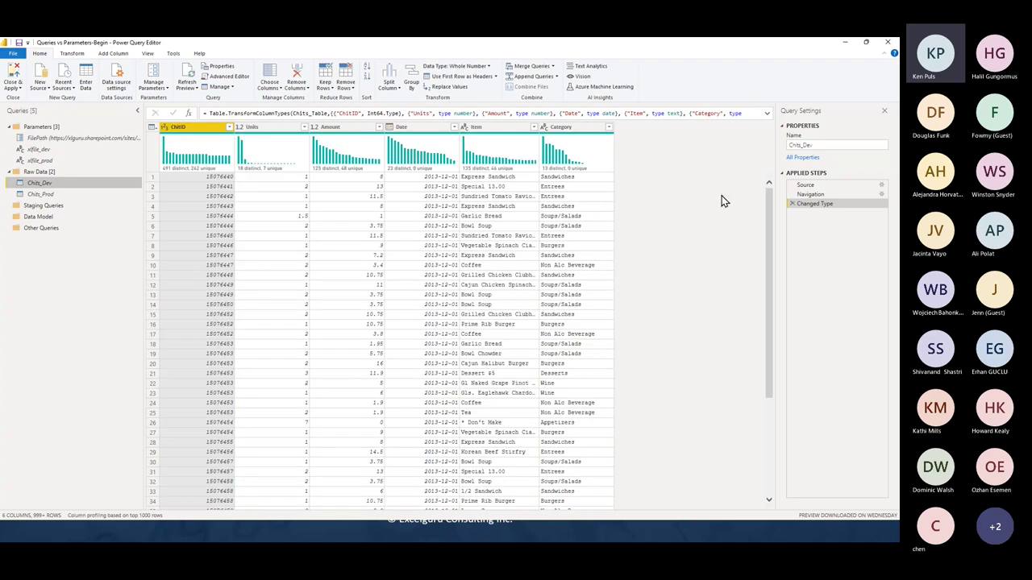
{"action": "left_click", "coordinate": [811, 187]}
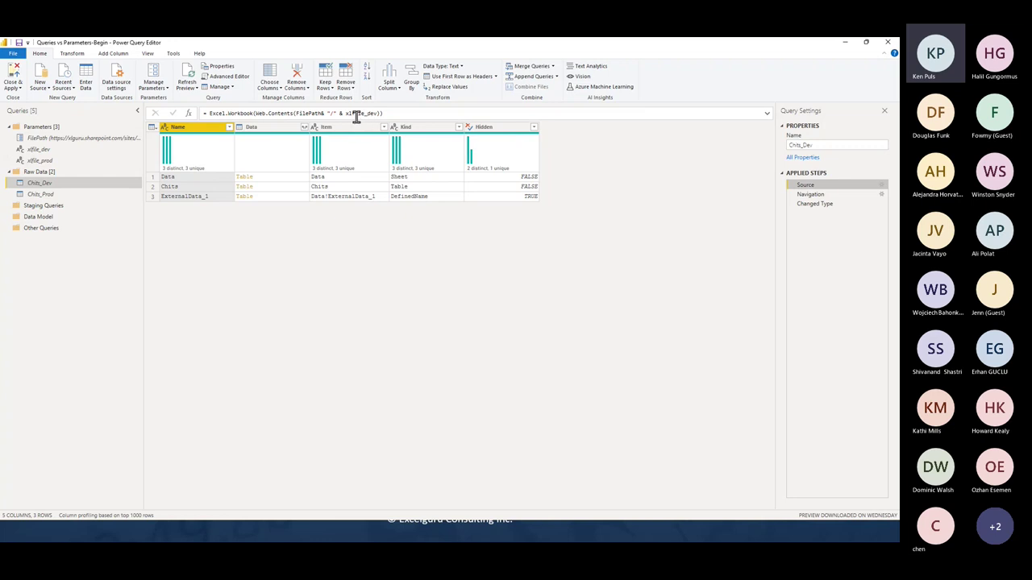
{"action": "left_click", "coordinate": [44, 150]}
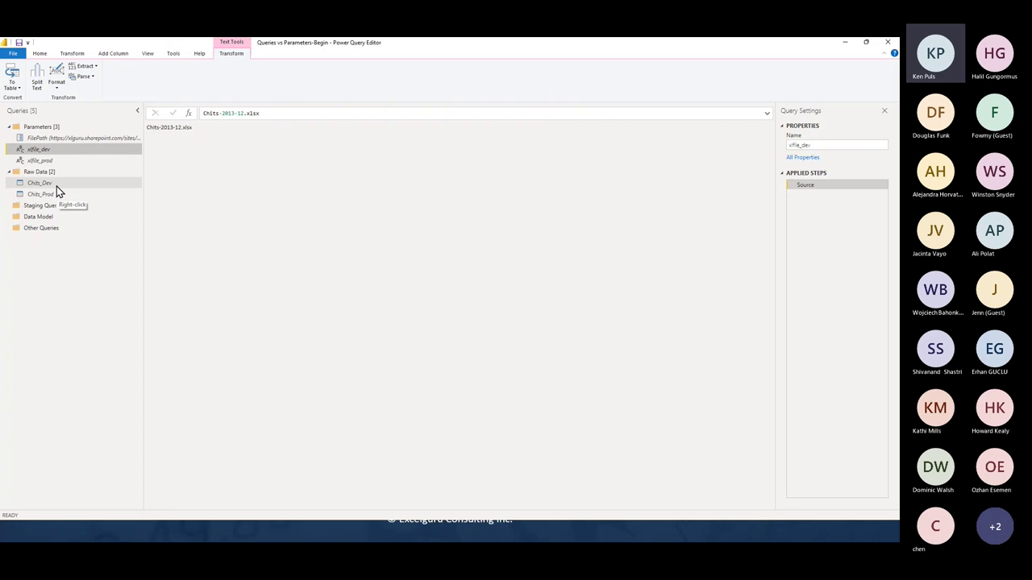
{"action": "left_click", "coordinate": [56, 186]}
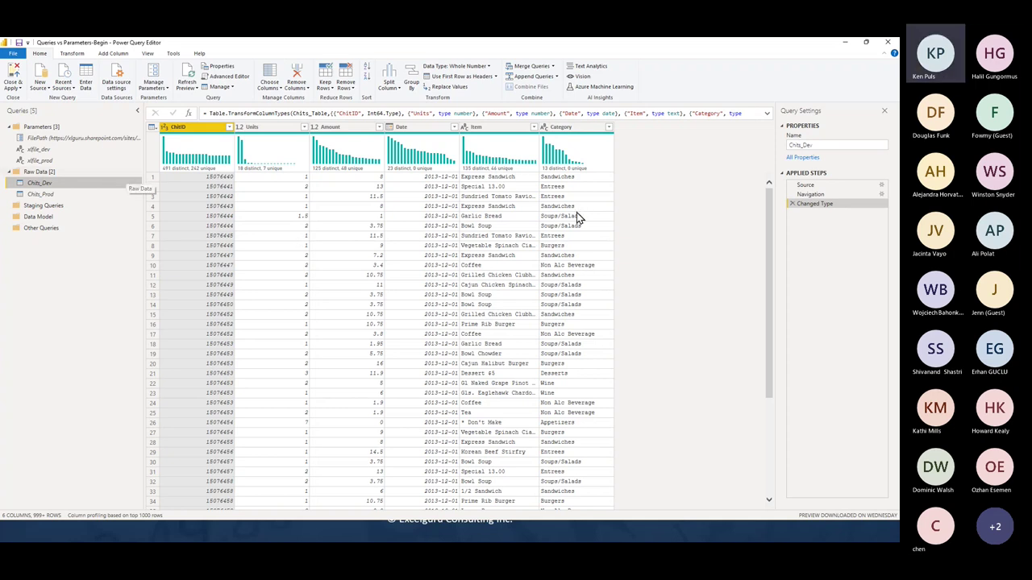
{"action": "left_click", "coordinate": [50, 198]}
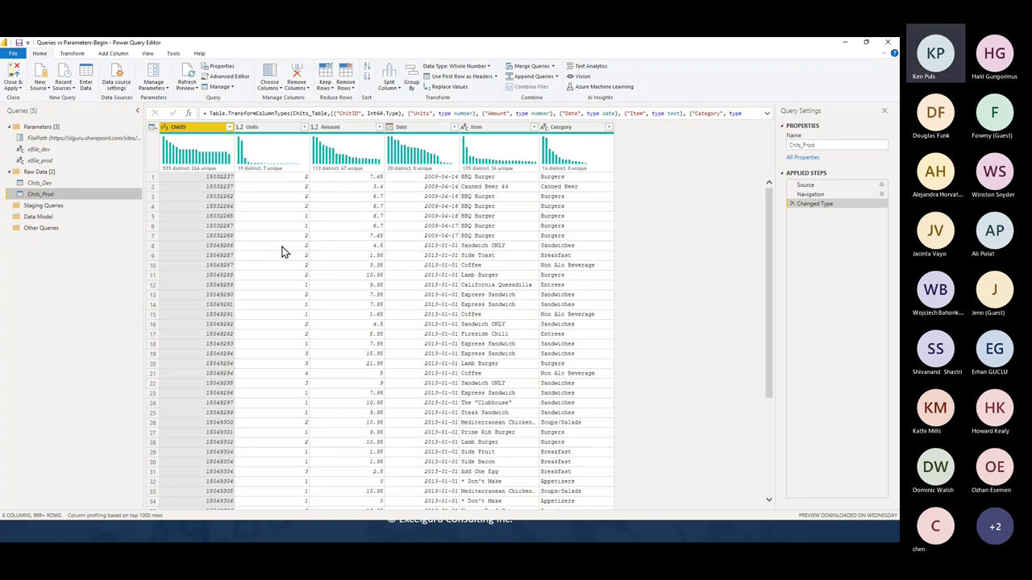
{"action": "left_click", "coordinate": [808, 185]}
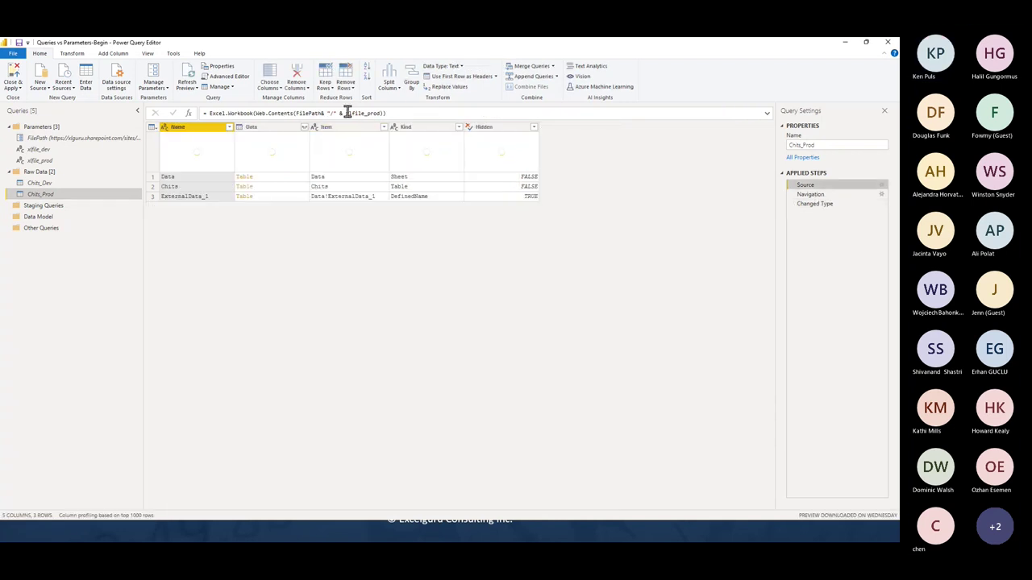
{"action": "left_click_drag", "start_coordinate": [344, 113], "coordinate": [378, 113]}
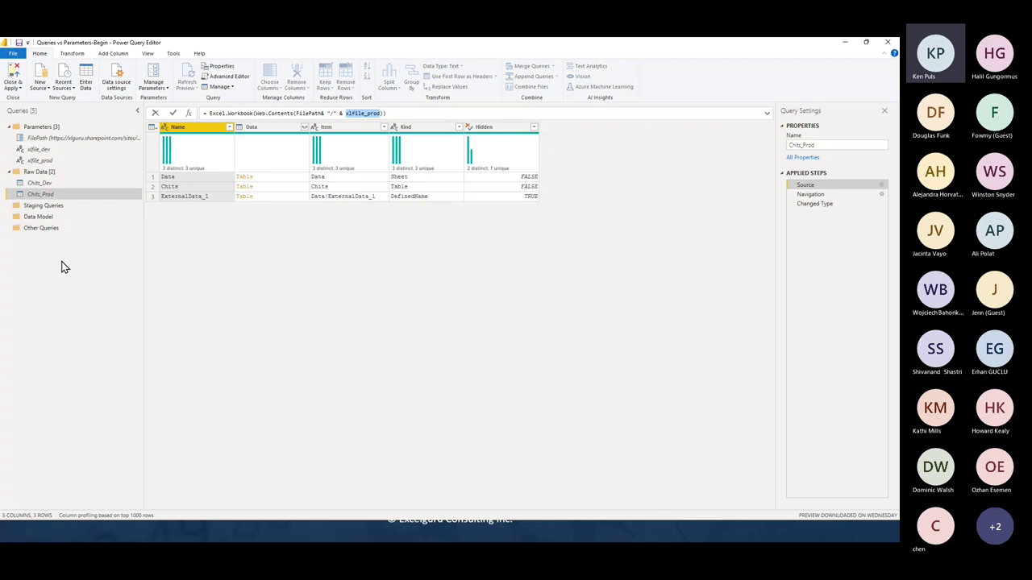
{"action": "key", "text": "Return"}
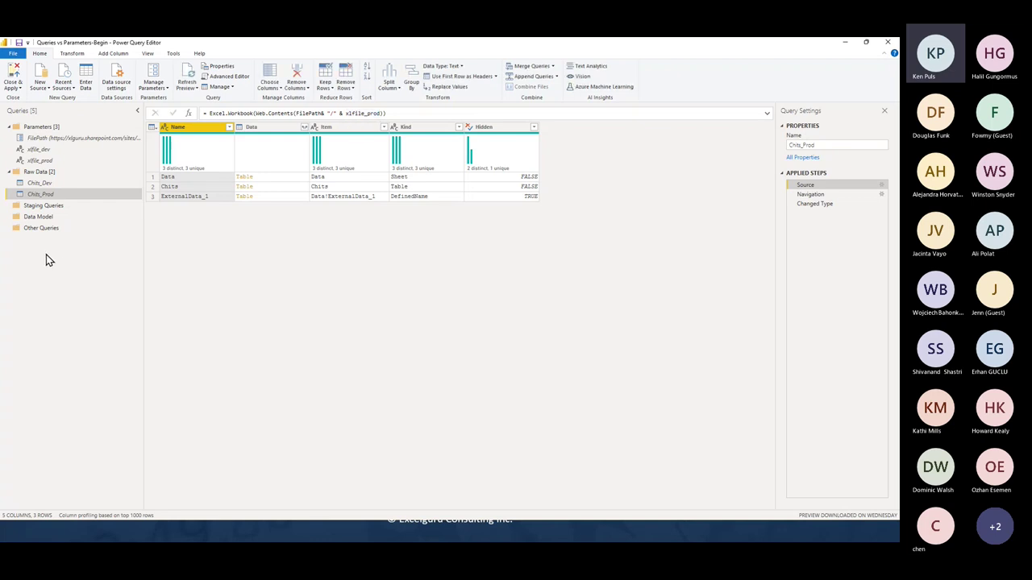
- Create a new query parameter named DataFile
{"action": "left_click", "coordinate": [162, 89]}
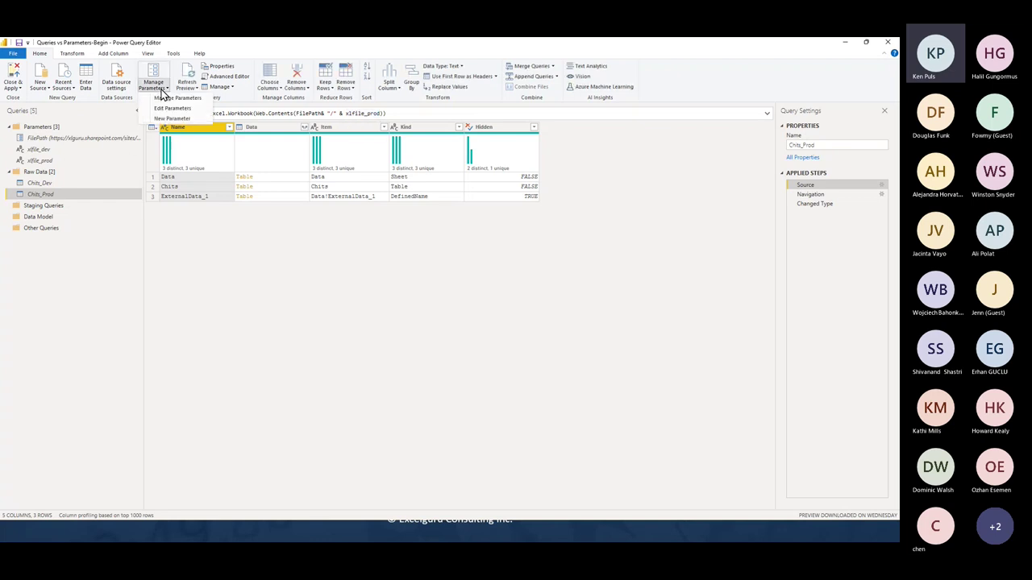
{"action": "left_click", "coordinate": [171, 118]}
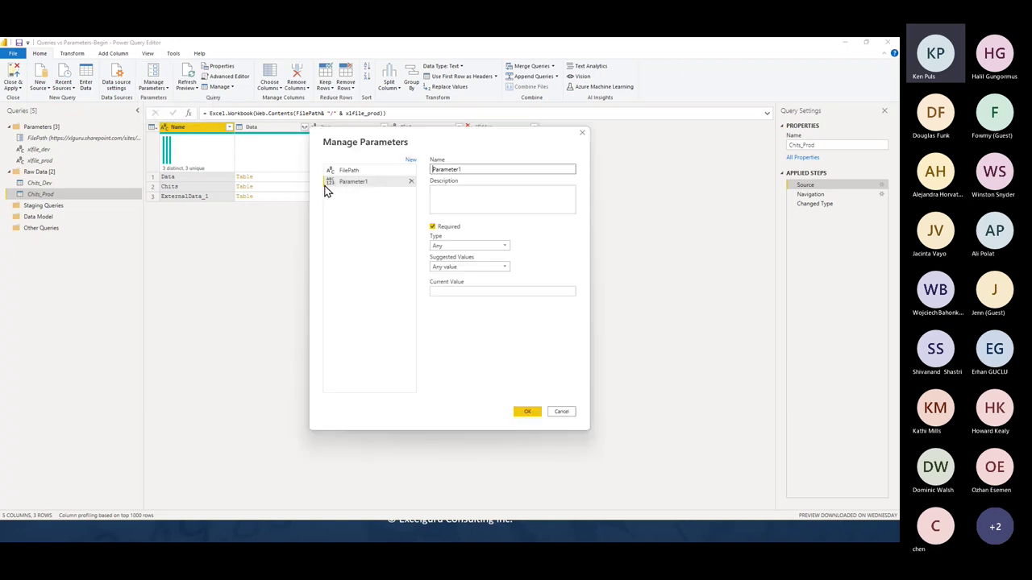
{"action": "double_click", "coordinate": [476, 169]}
{"action": "type", "text": "DataFile"}
{"action": "key", "text": "Tab"}
- Give the DataFile parameter the description "Which data file would you like use? Dev of Prod?"
{"action": "type", "text": "WHich"}
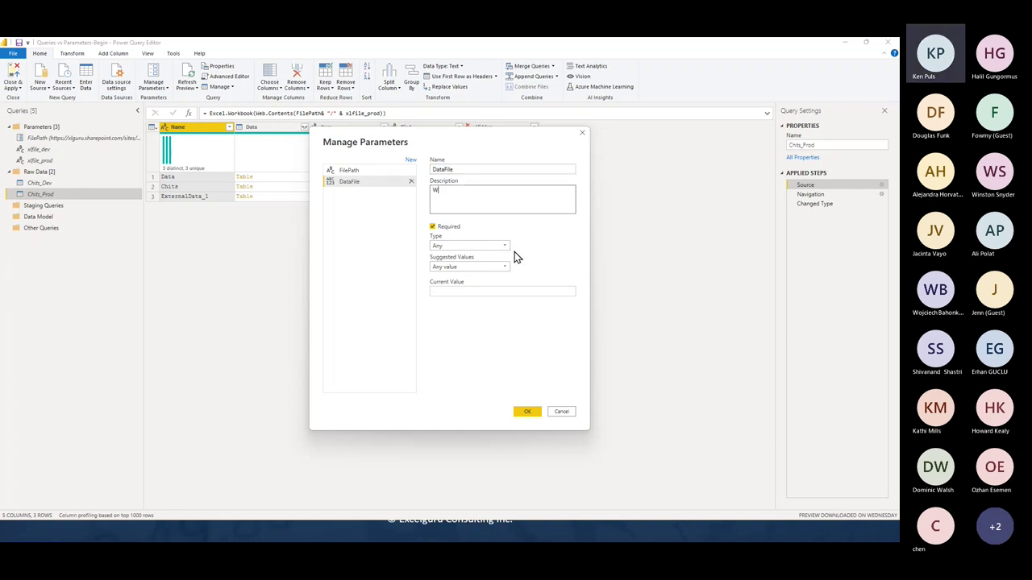
{"action": "key", "text": "BackSpace"}
{"action": "key", "text": "BackSpace"}
{"action": "key", "text": "BackSpace"}
{"action": "key", "text": "BackSpace"}
{"action": "type", "text": "hich data file would you like use? Dev of PRo"}
{"action": "key", "text": "BackSpace"}
{"action": "key", "text": "BackSpace"}
{"action": "type", "text": "rod"}
{"action": "left_click", "coordinate": [546, 190]}
{"action": "left_click_drag", "start_coordinate": [553, 190], "coordinate": [520, 191]}
- Set the DataFile parameter's type to Text and its suggested values to a list containing Dev and Prod
{"action": "left_click", "coordinate": [466, 246]}
{"action": "left_click", "coordinate": [454, 322]}
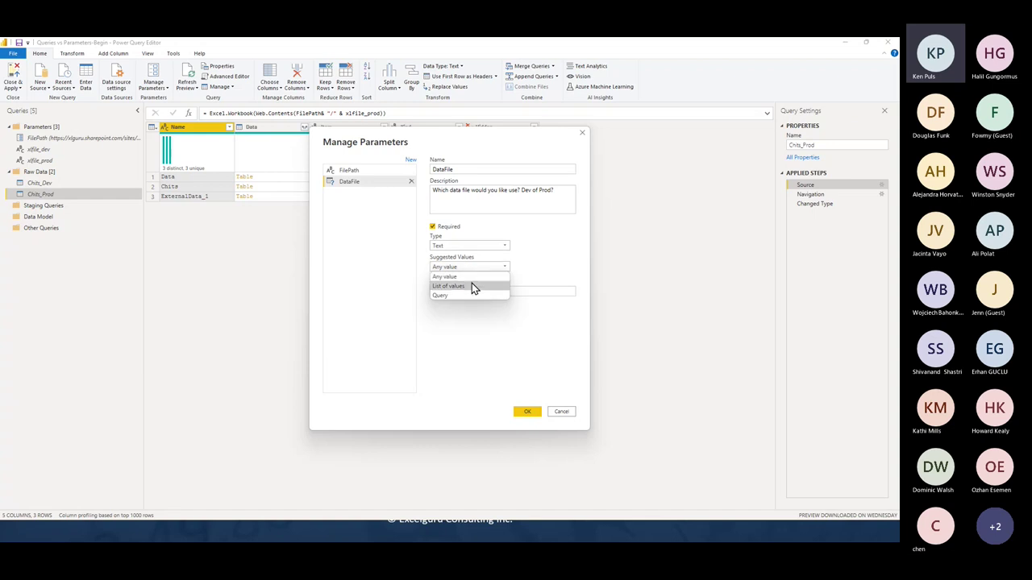
{"action": "left_click", "coordinate": [471, 286]}
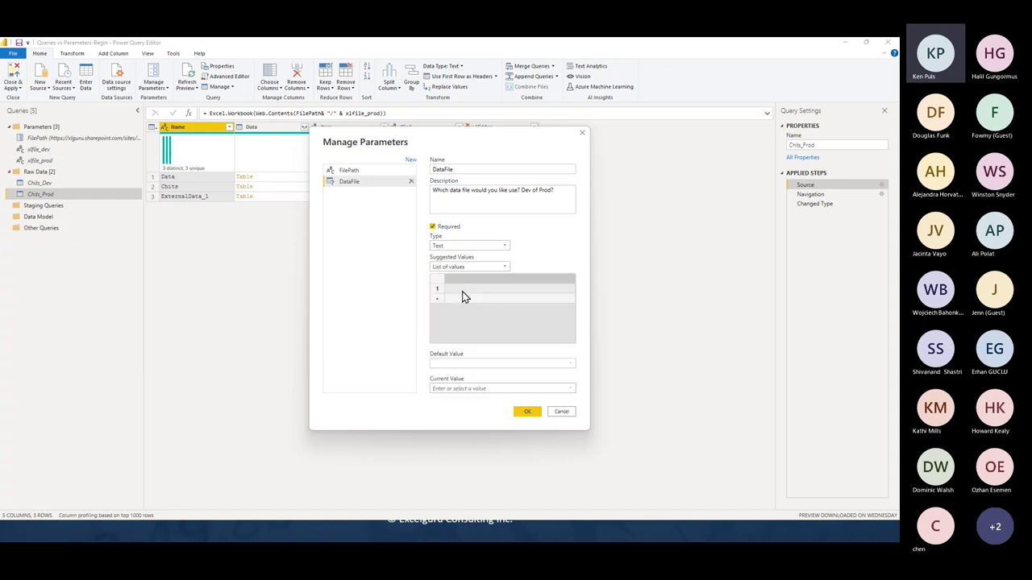
{"action": "left_click", "coordinate": [470, 287]}
{"action": "type", "text": "Dev"}
{"action": "left_click", "coordinate": [471, 298]}
{"action": "type", "text": "Pro"}
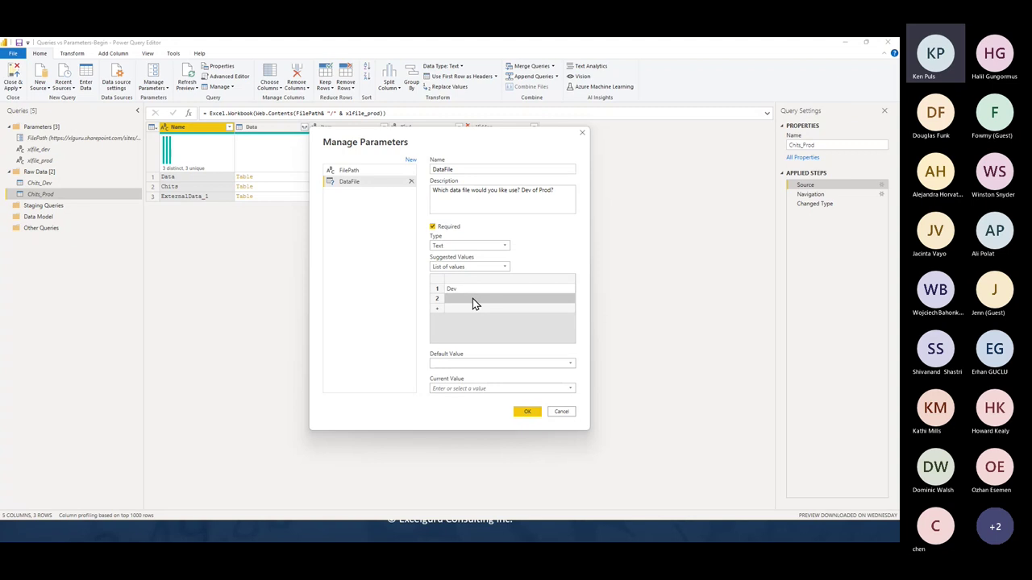
{"action": "type", "text": "d"}
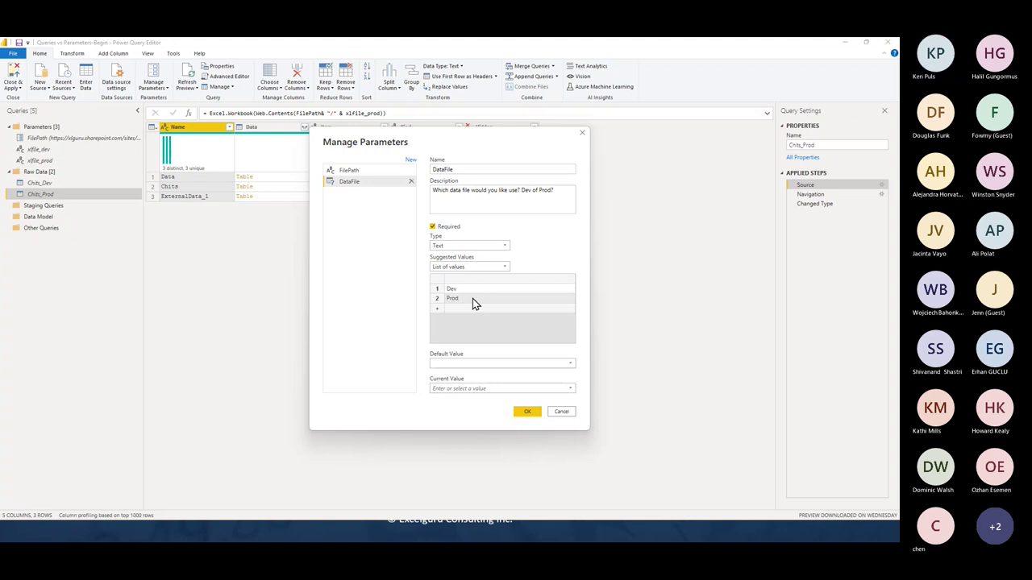
- Set both the default and current value of DataFile to Dev, and move the parameter into the Parameters group
{"action": "left_click", "coordinate": [519, 365]}
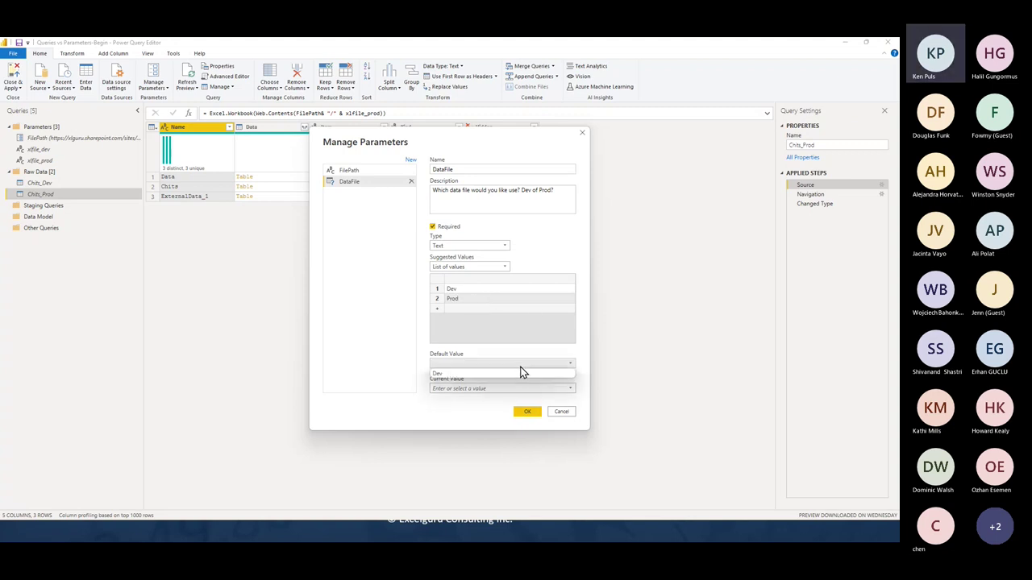
{"action": "left_click", "coordinate": [454, 374]}
{"action": "left_click", "coordinate": [457, 388]}
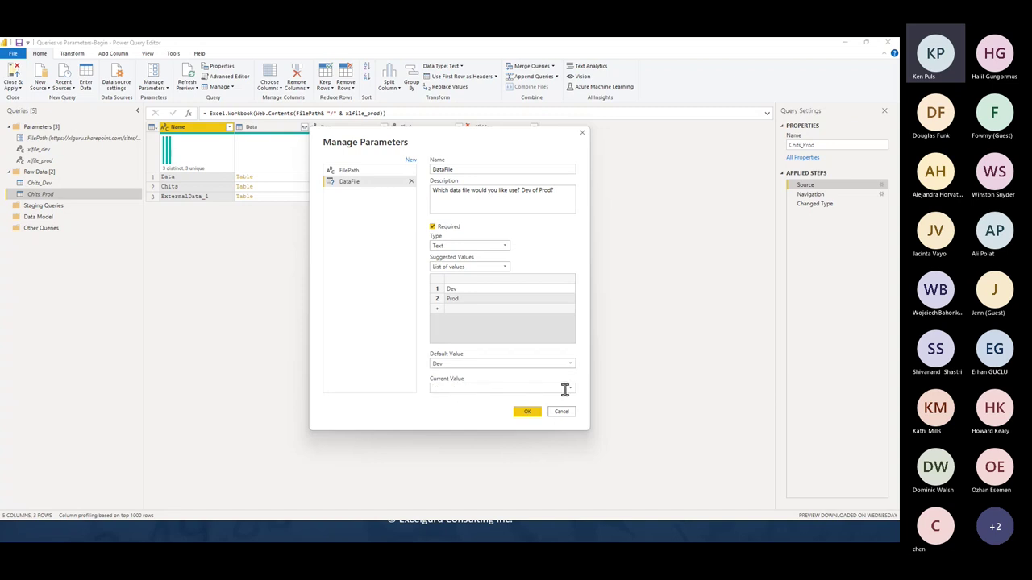
{"action": "left_click", "coordinate": [571, 389]}
{"action": "left_click", "coordinate": [478, 398]}
{"action": "left_click_drag", "start_coordinate": [558, 190], "coordinate": [520, 191]}
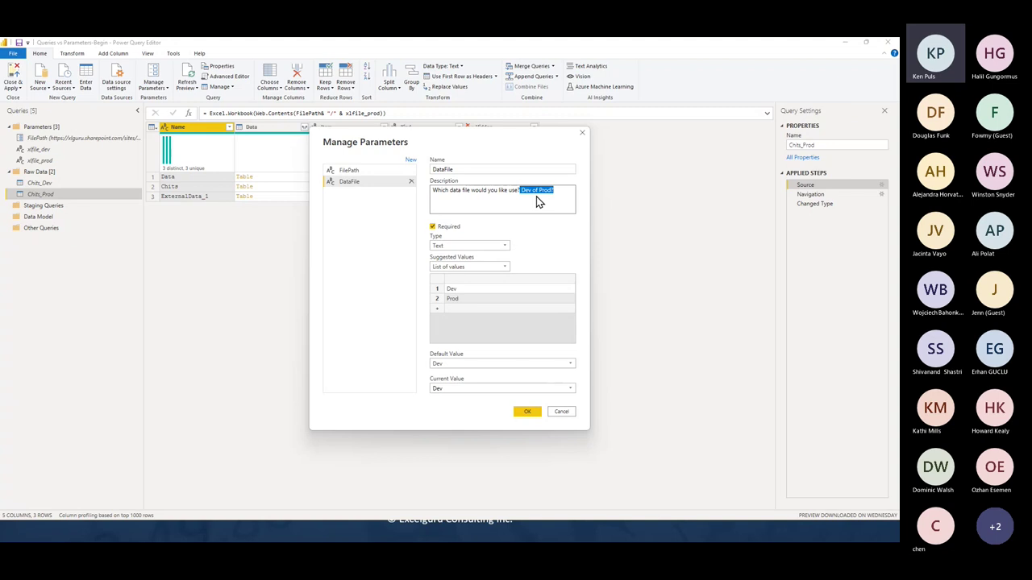
{"action": "left_click", "coordinate": [528, 413]}
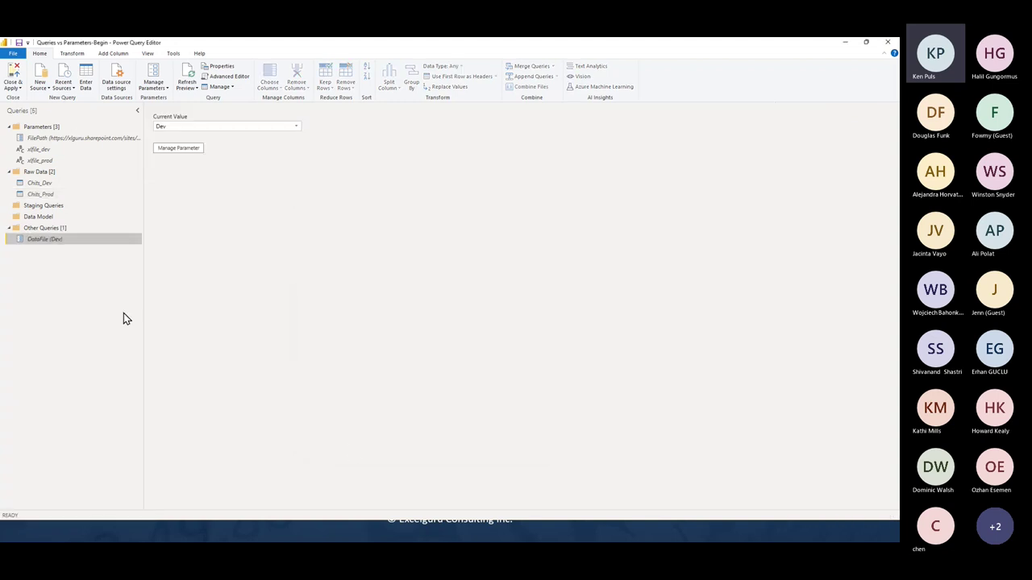
{"action": "left_click_drag", "start_coordinate": [46, 242], "coordinate": [51, 142]}
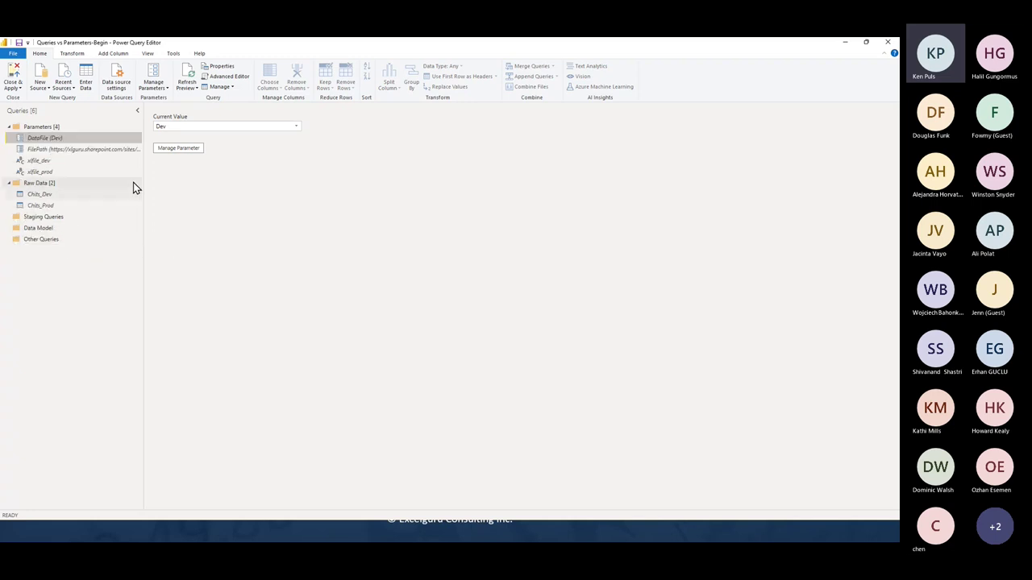
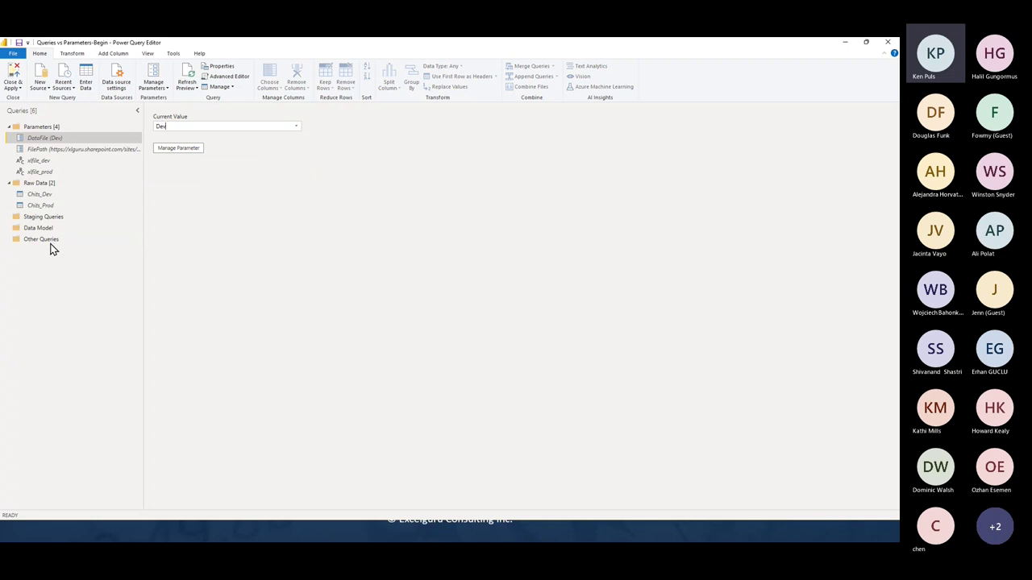
- Create a reference to the Chits_Dev query and name it Staging-Chits
{"action": "right_click", "coordinate": [43, 200]}
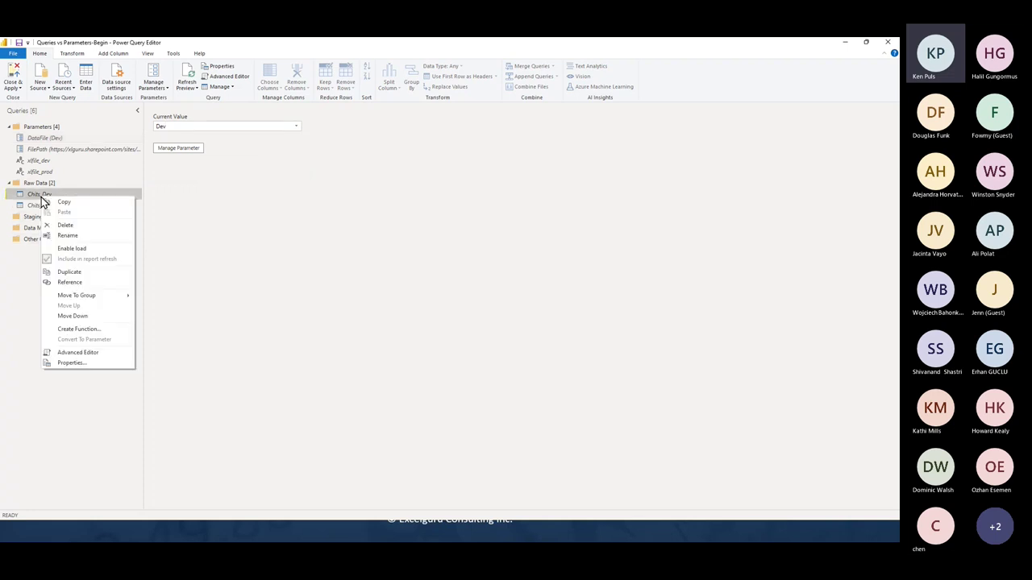
{"action": "left_click", "coordinate": [94, 282]}
{"action": "left_click", "coordinate": [67, 220]}
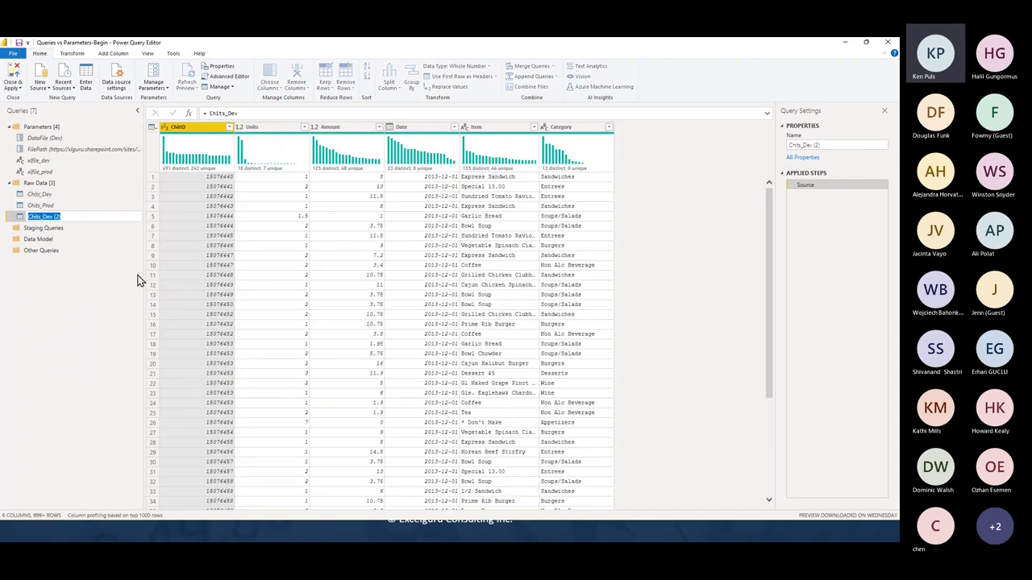
{"action": "type", "text": "Staging-Chit"}
{"action": "key", "text": "BackSpace"}
{"action": "type", "text": "hits"}
{"action": "key", "text": "Return"}
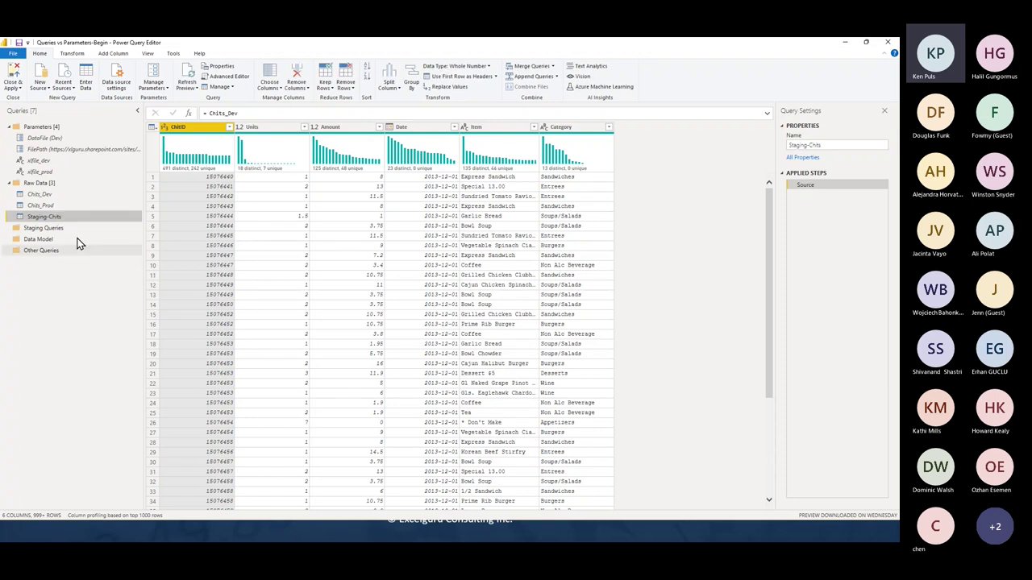
- Move the Staging-Chits query into the Staging Queries group and disable its load
{"action": "left_click_drag", "start_coordinate": [70, 219], "coordinate": [72, 232]}
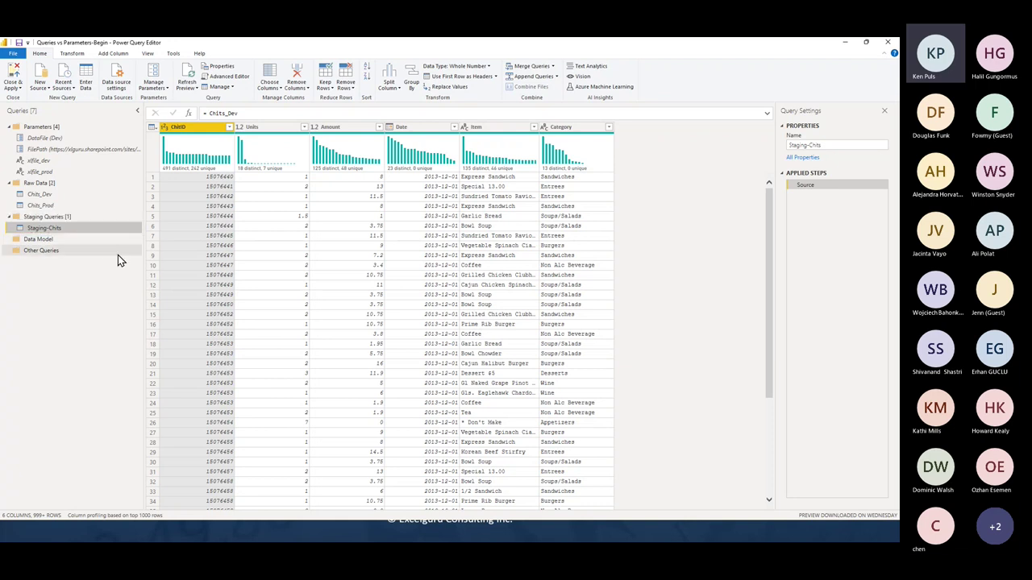
{"action": "right_click", "coordinate": [49, 231]}
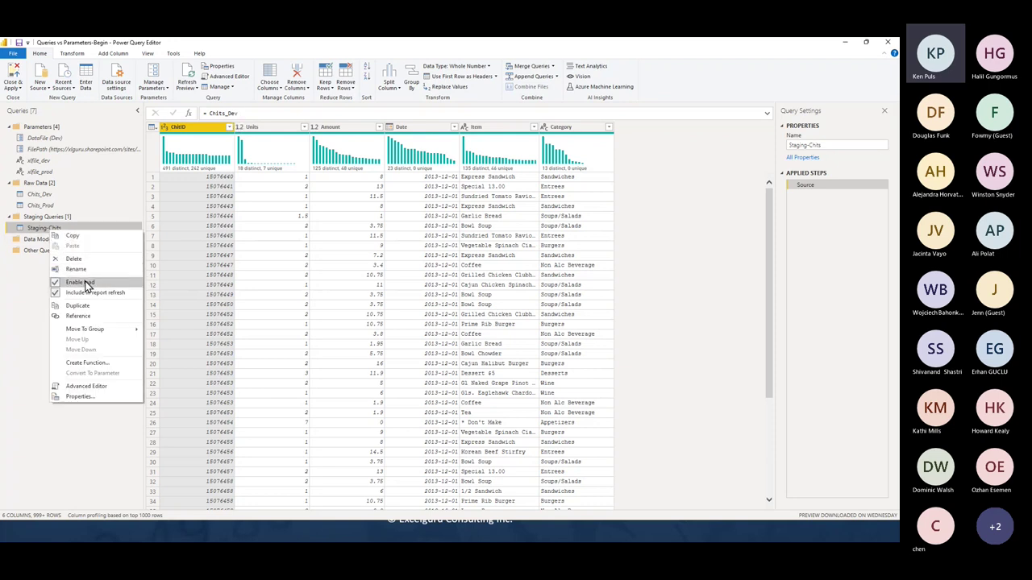
{"action": "key", "text": "Escape"}
- Change the Staging-Chits source formula to if DataFile = "Dev" then Chits_Dev else Chits_Prod
{"action": "left_click", "coordinate": [210, 113]}
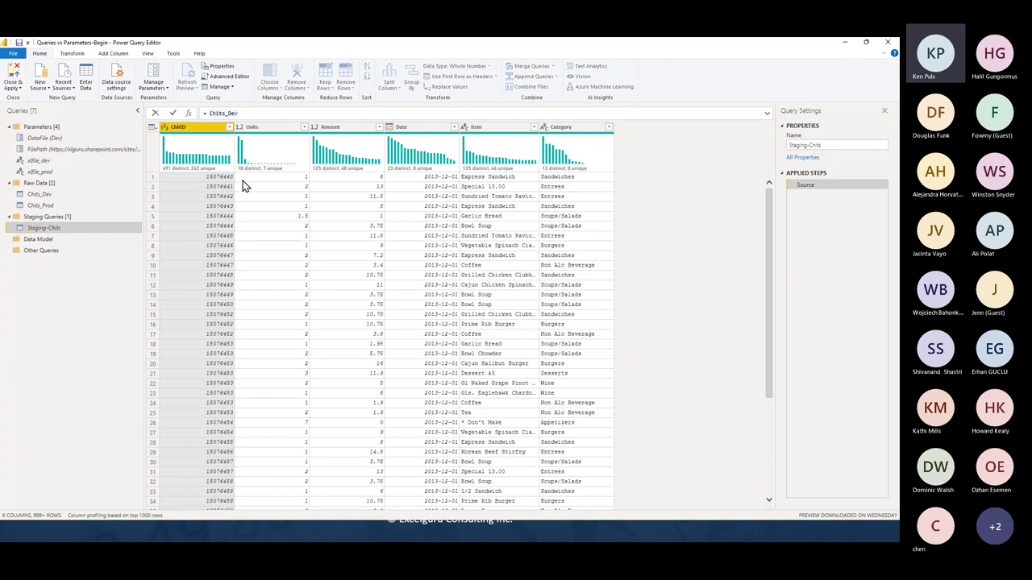
{"action": "type", "text": "if DataFile = \"Dev\" then"}
{"action": "key", "text": "End"}
{"action": "type", "text": "else Chits"}
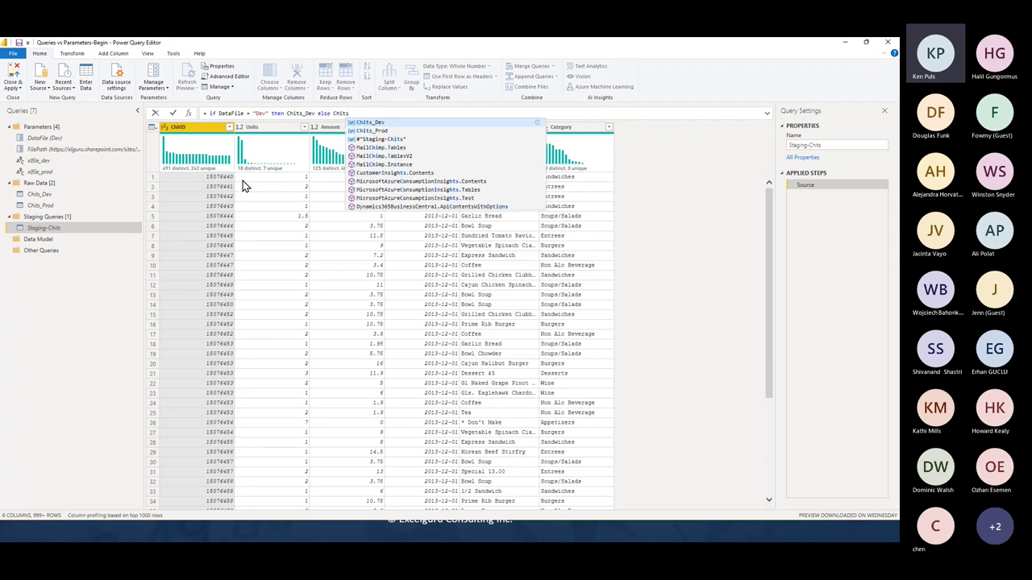
{"action": "key", "text": "Down"}
{"action": "key", "text": "Tab"}
{"action": "key", "text": "Return"}
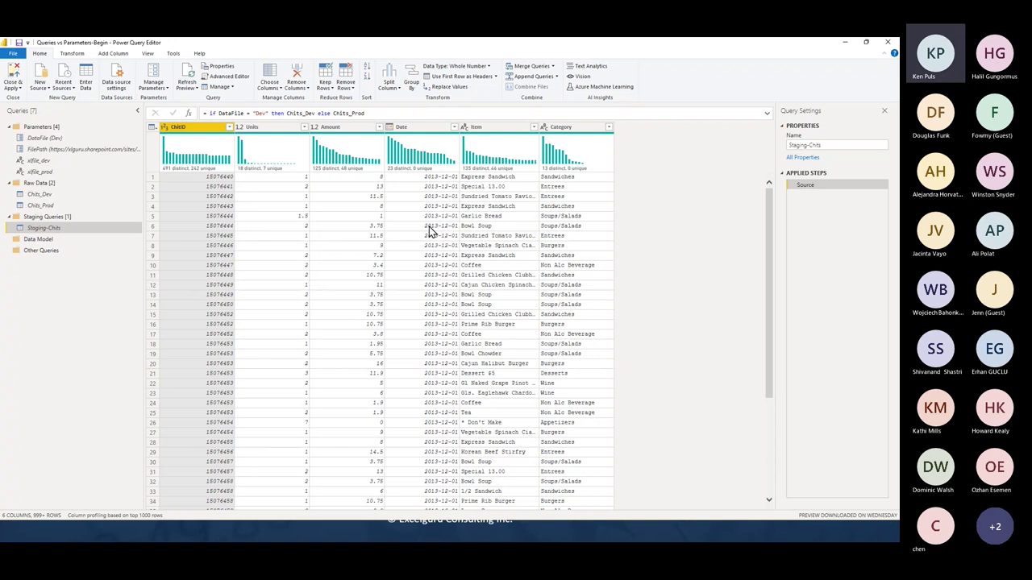
- Set the DataFile parameter's current value to Prod and check the data in Staging-Chits
{"action": "left_click", "coordinate": [58, 140]}
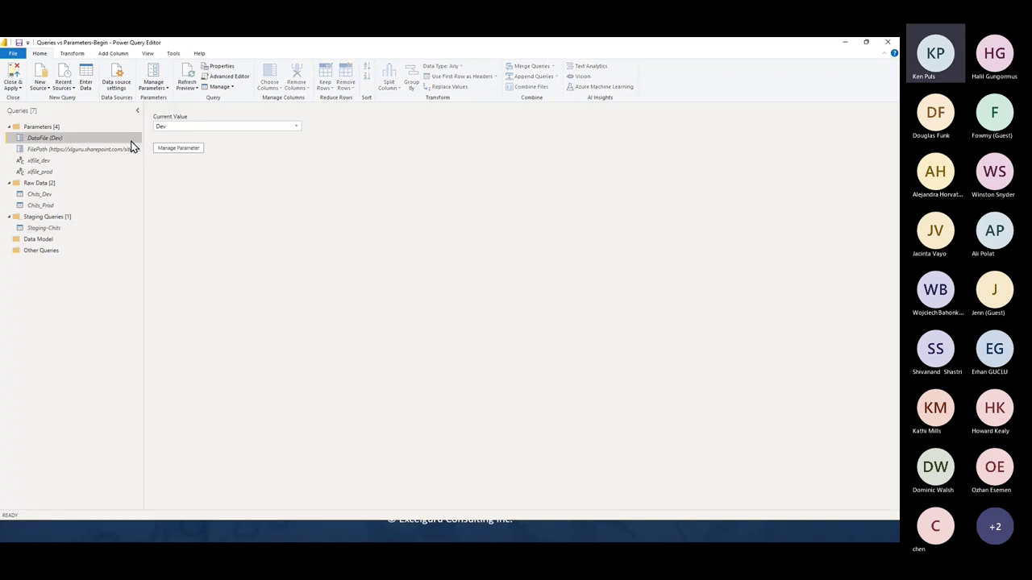
{"action": "left_click", "coordinate": [293, 127]}
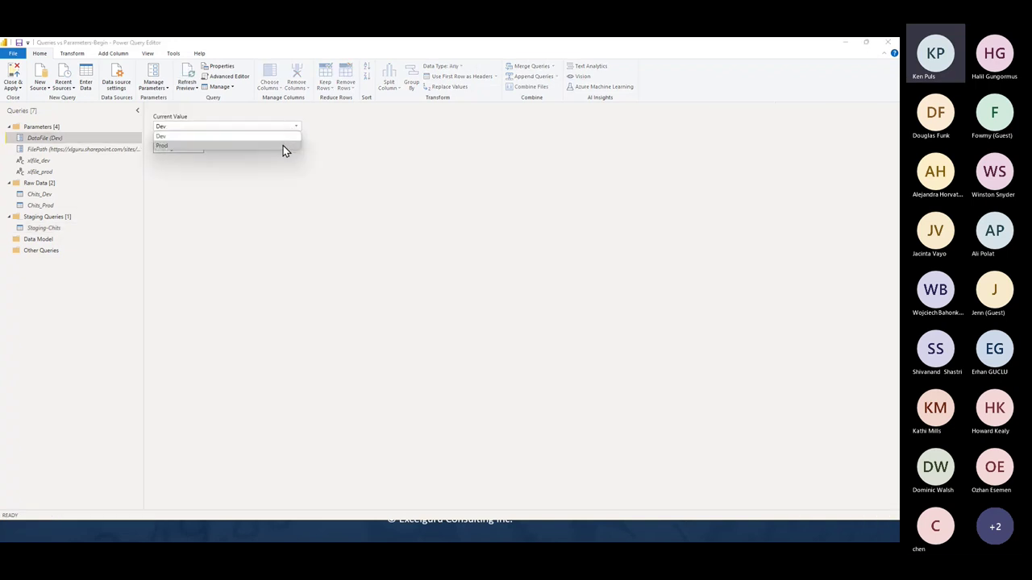
{"action": "left_click", "coordinate": [283, 145]}
{"action": "left_click", "coordinate": [45, 228]}
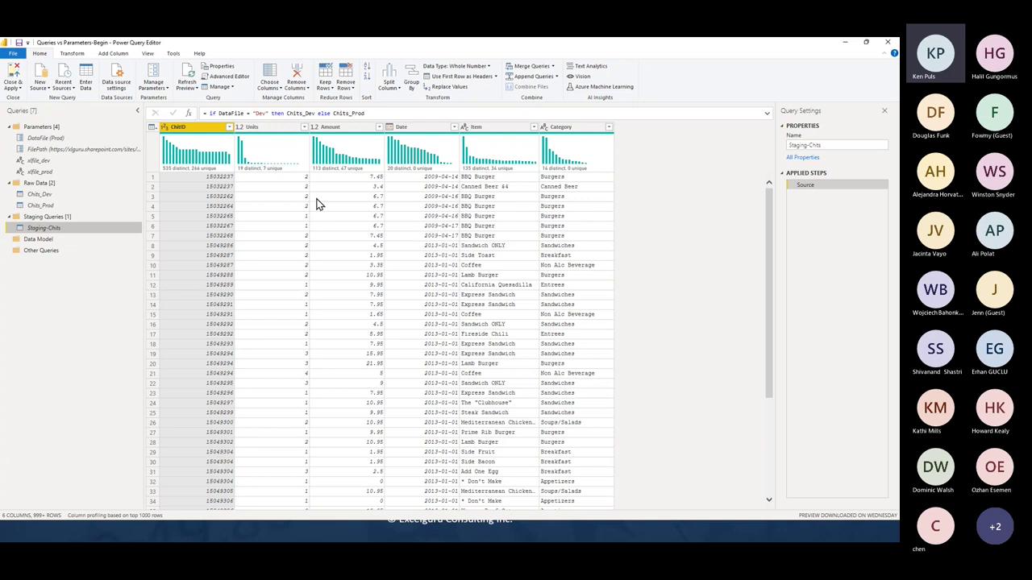
- Set the DataFile parameter's current value back to Dev and check the data in Staging-Chits again
{"action": "left_click", "coordinate": [54, 141]}
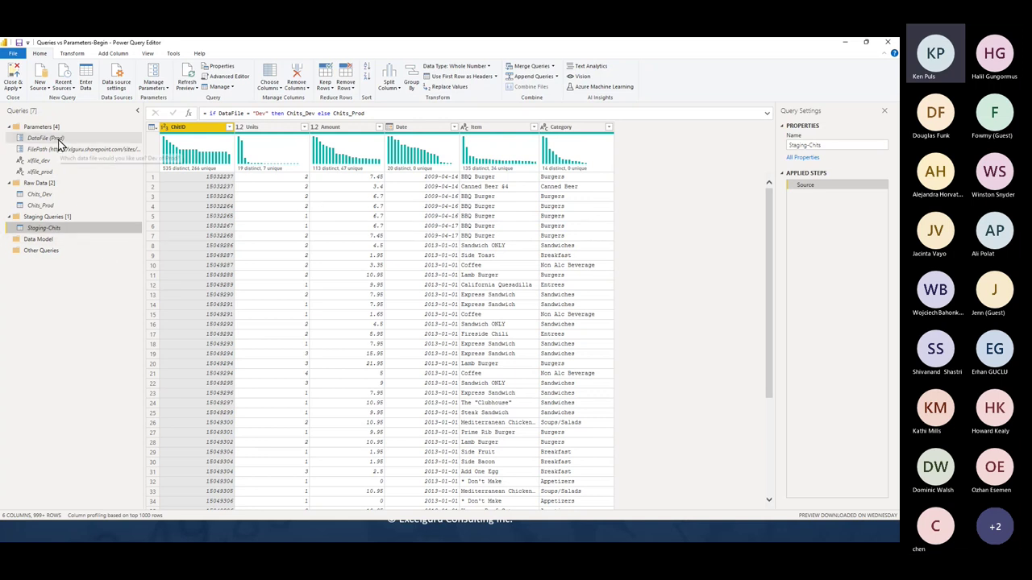
{"action": "left_click", "coordinate": [298, 128]}
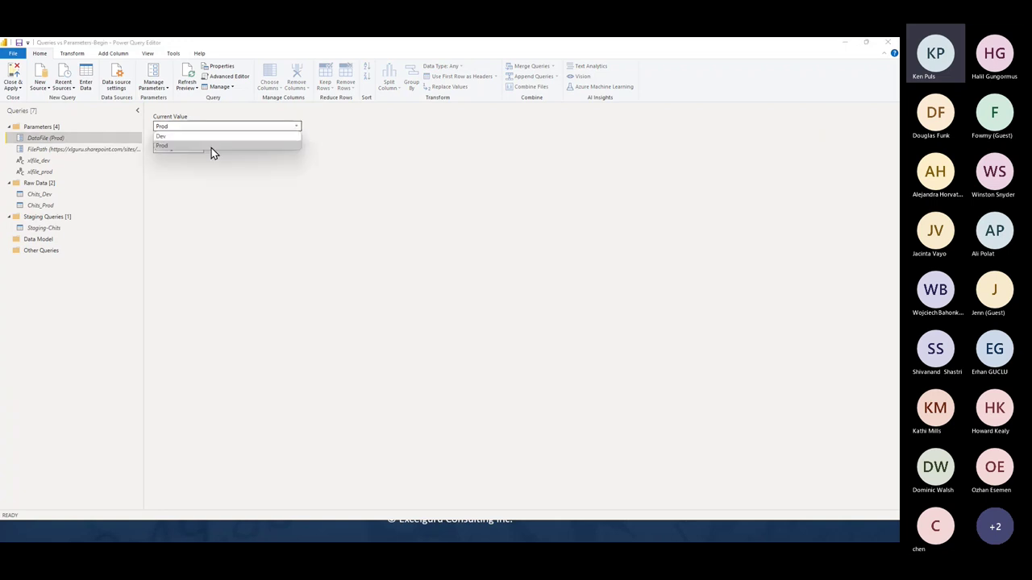
{"action": "left_click", "coordinate": [211, 140]}
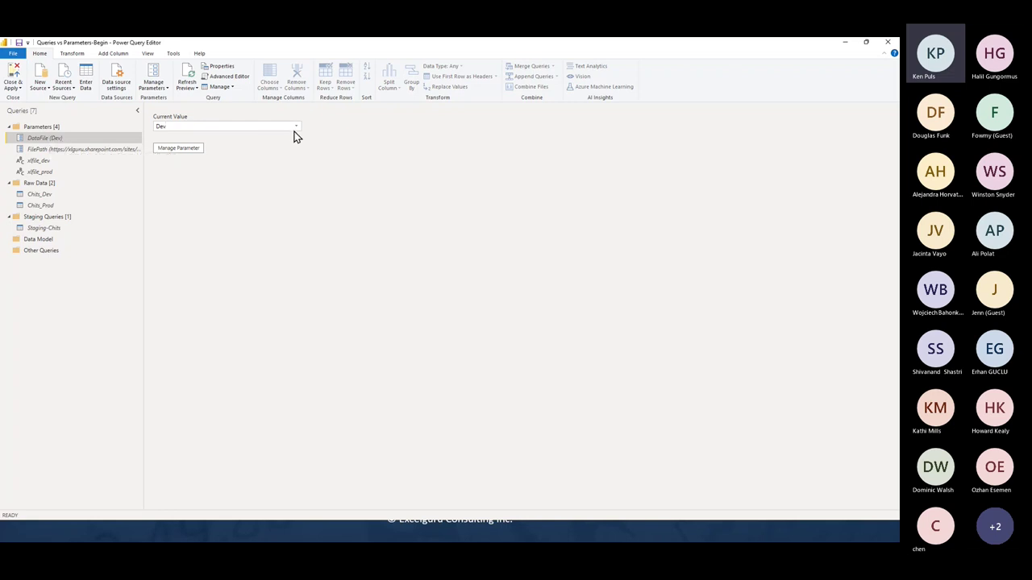
{"action": "left_click", "coordinate": [46, 227]}
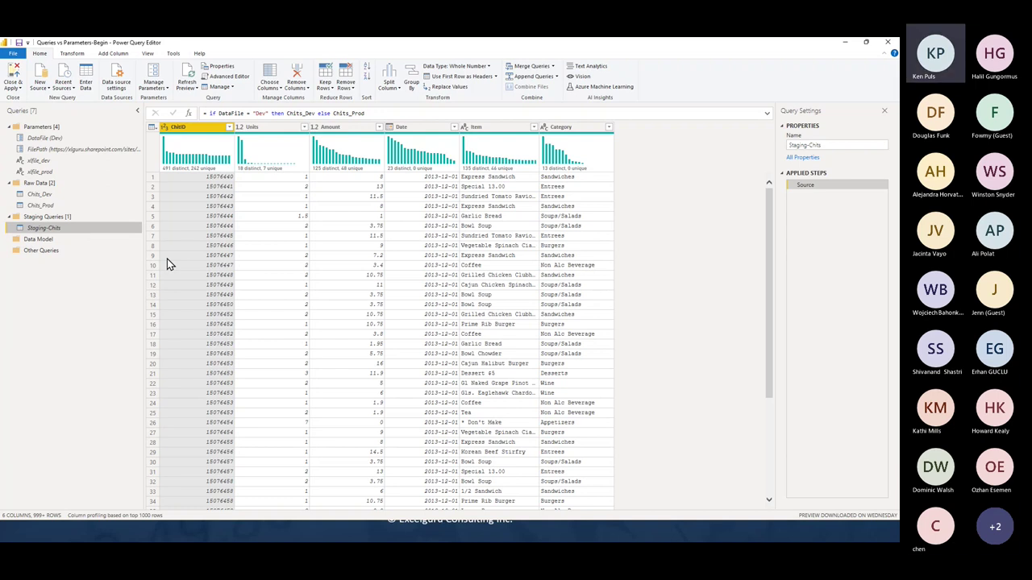
- Create a reference to the Staging-Chits query and name it Items
{"action": "right_click", "coordinate": [39, 230]}
{"action": "left_click", "coordinate": [81, 314]}
{"action": "key", "text": "F2"}
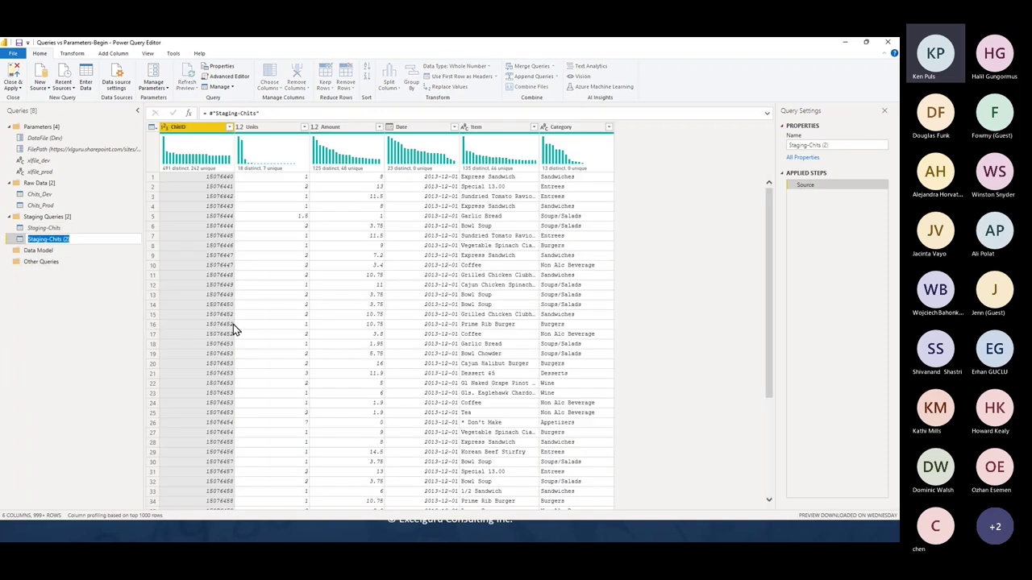
{"action": "type", "text": "Items"}
{"action": "key", "text": "Return"}
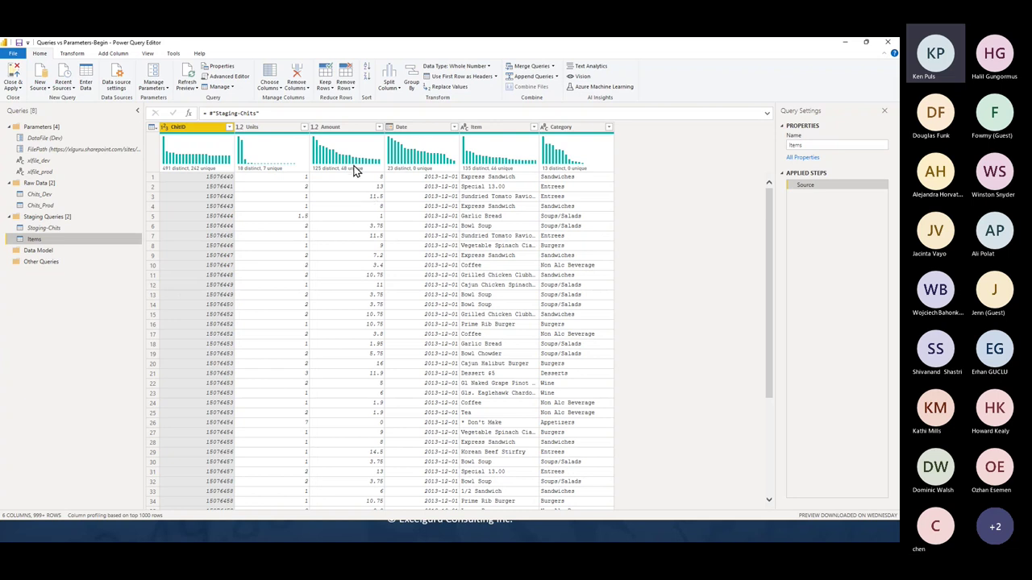
- Keep only the Item and Category columns in the Items query by removing the other columns
{"action": "left_click", "coordinate": [500, 129]}
{"action": "left_click", "coordinate": [566, 131], "text": "ctrl"}
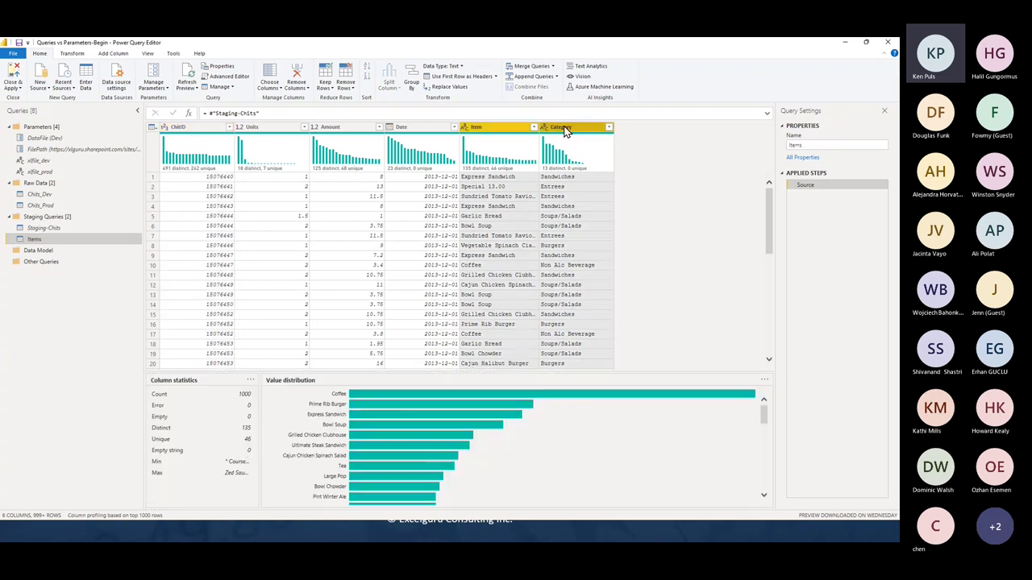
{"action": "right_click", "coordinate": [566, 132]}
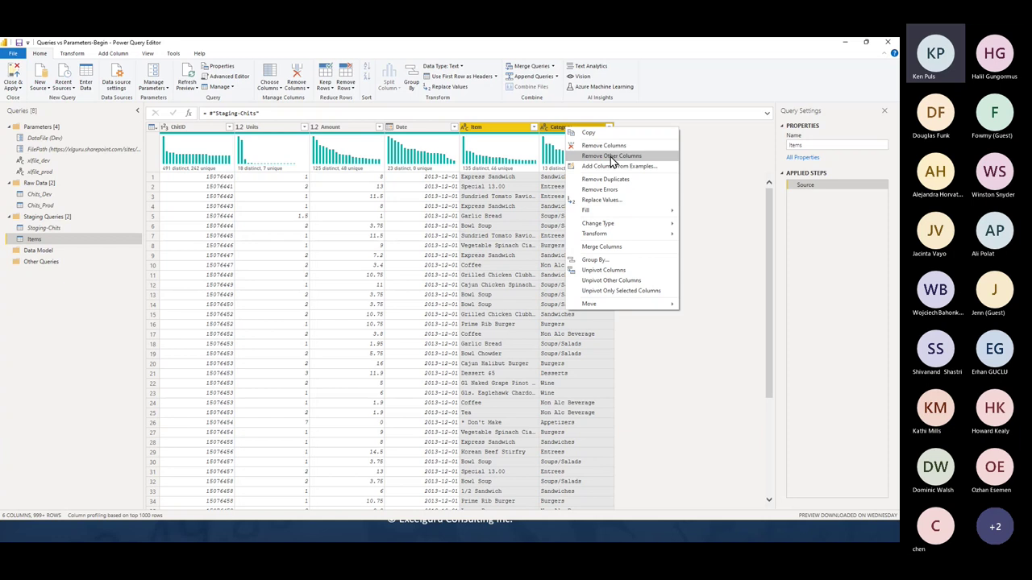
{"action": "left_click", "coordinate": [612, 157]}
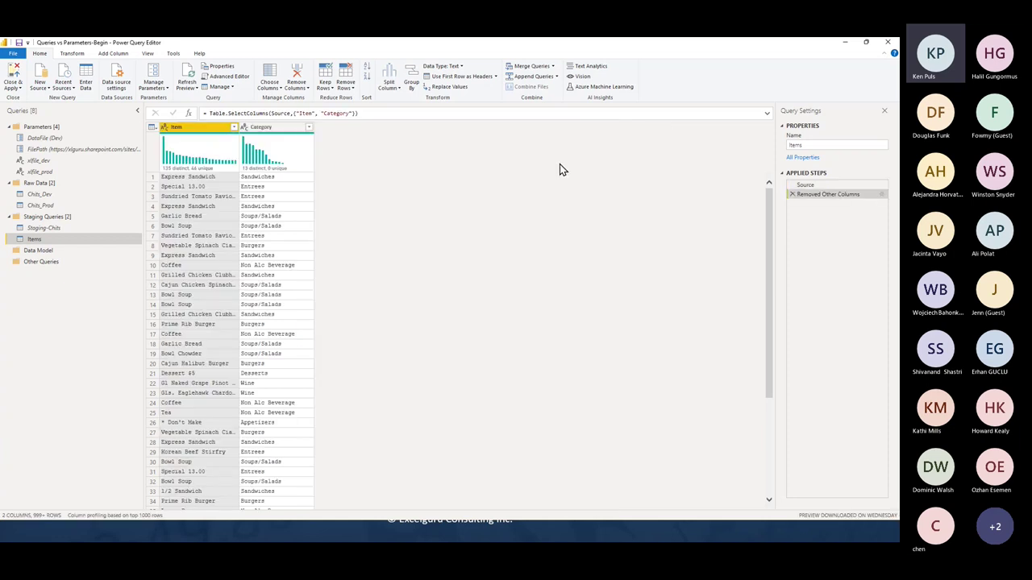
- Remove duplicates from the Item column and detect the data types of the Item and Category columns
{"action": "right_click", "coordinate": [184, 133]}
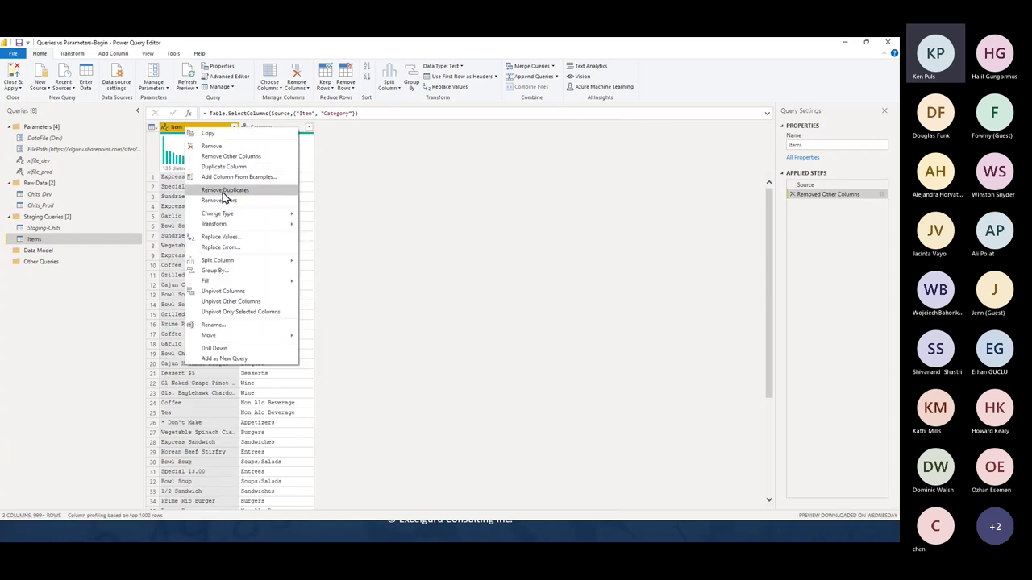
{"action": "left_click", "coordinate": [200, 190]}
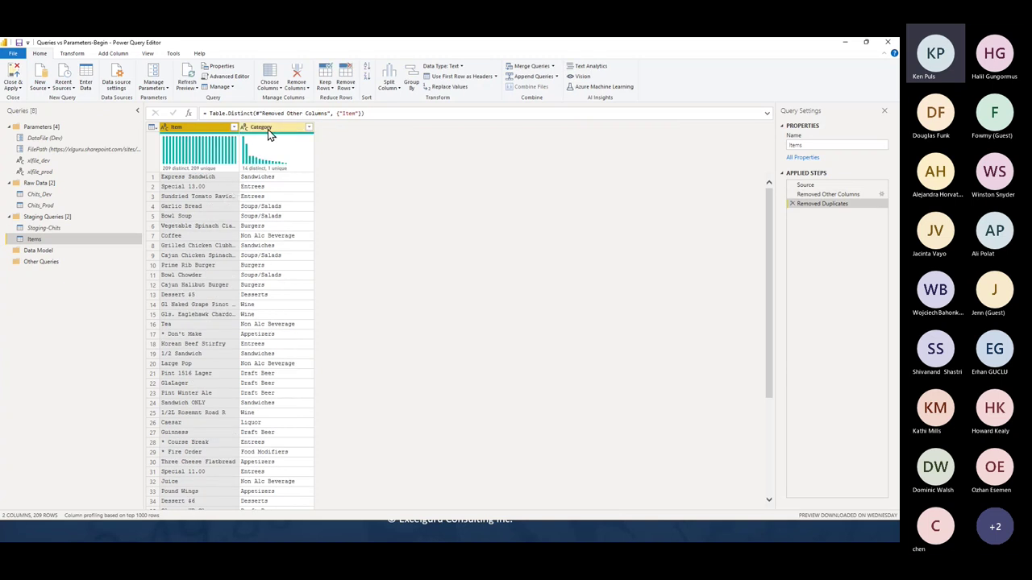
{"action": "left_click", "coordinate": [269, 131], "text": "ctrl"}
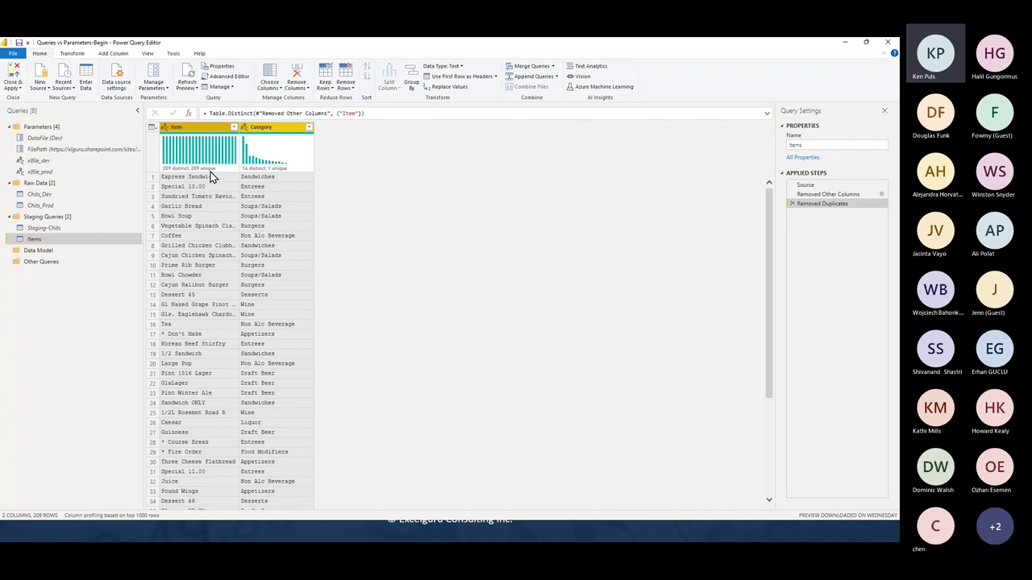
{"action": "left_click", "coordinate": [74, 53]}
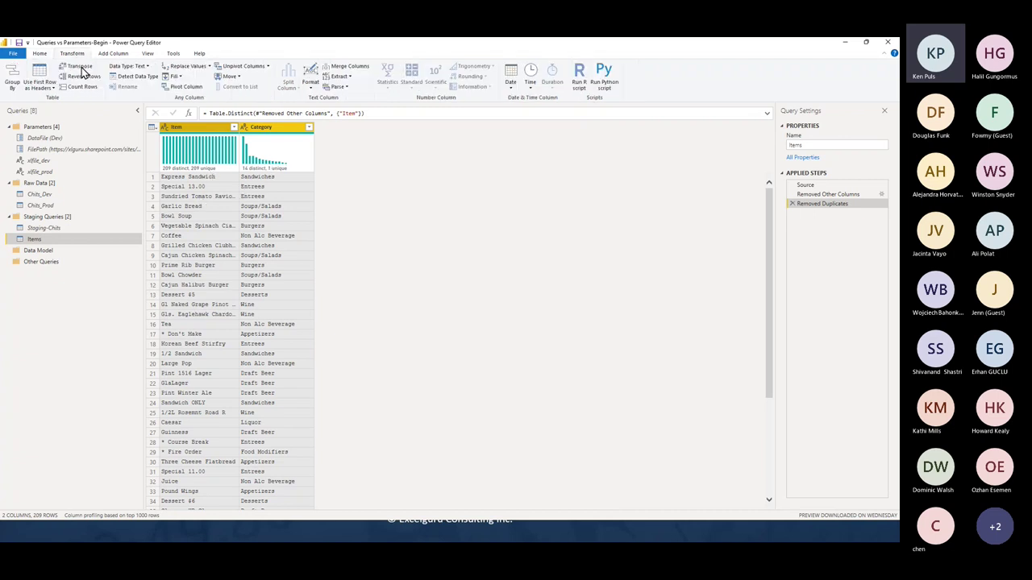
{"action": "left_click", "coordinate": [134, 76]}
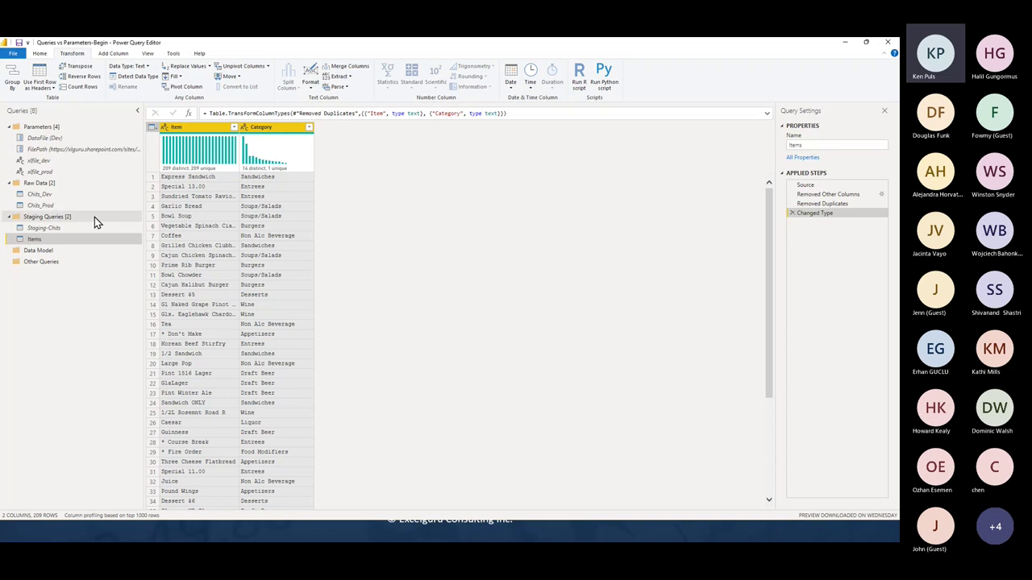
- Create another reference to the Staging-Chits query and name it ChitIDs
{"action": "right_click", "coordinate": [36, 230]}
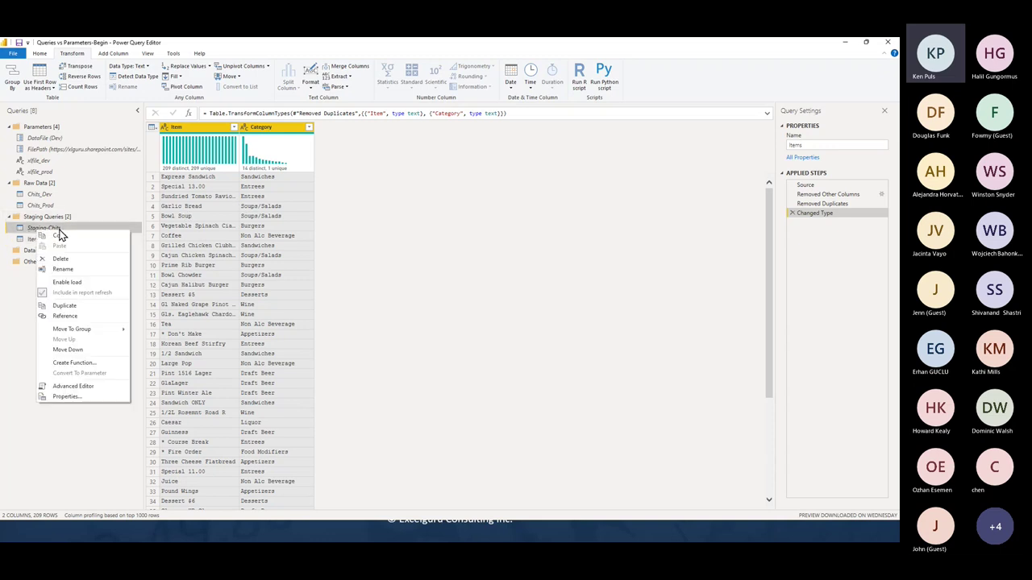
{"action": "left_click", "coordinate": [77, 316]}
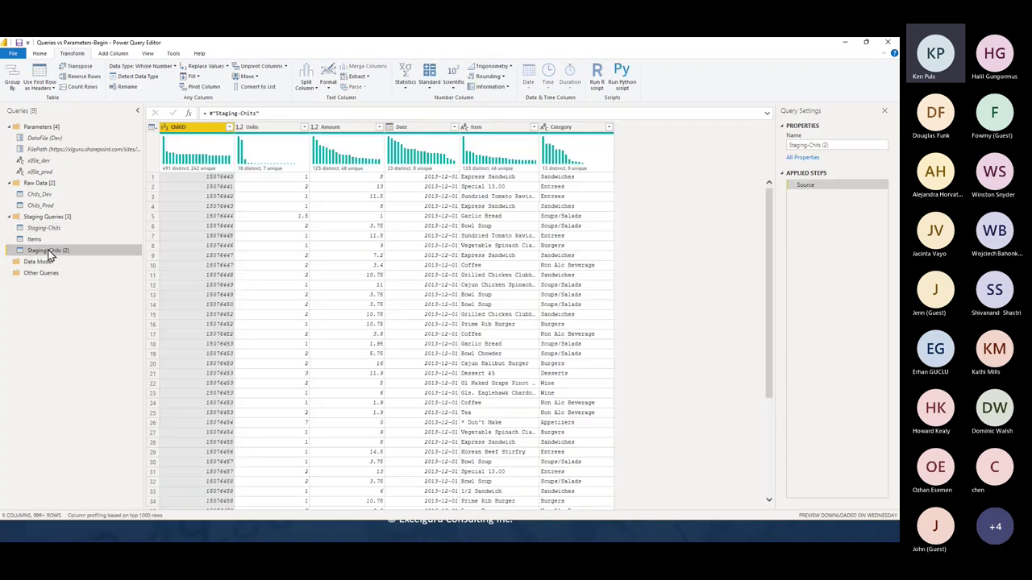
{"action": "key", "text": "F2"}
{"action": "type", "text": "Ch"}
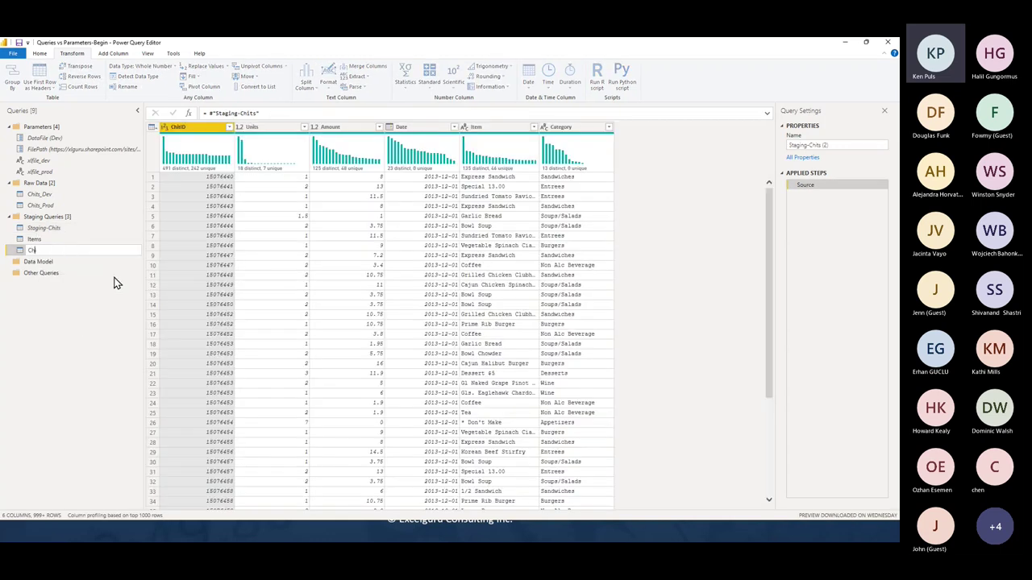
{"action": "type", "text": "itIDs"}
{"action": "key", "text": "Return"}
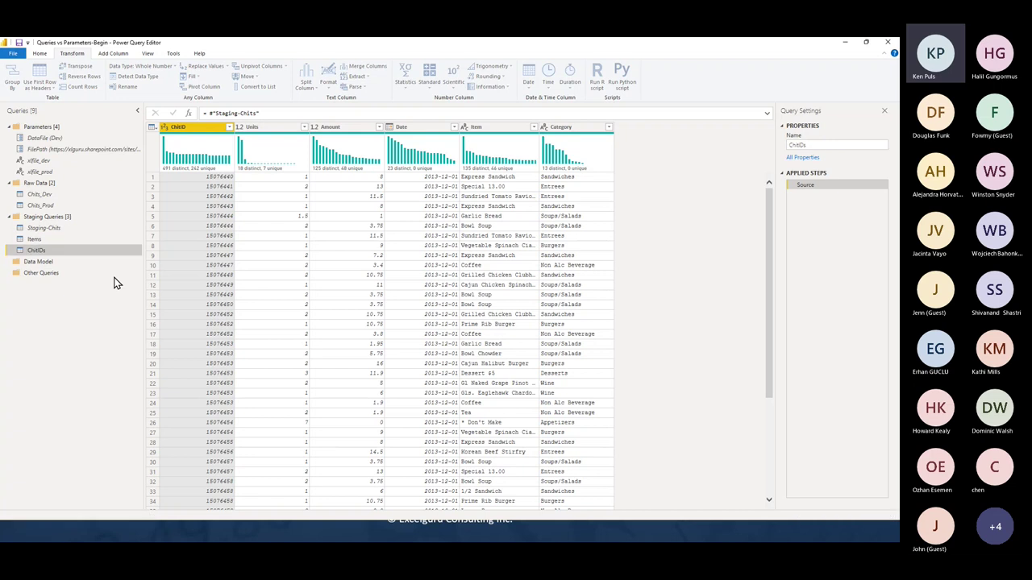
- Reduce the ChitIDs query to the ChitID column without duplicates and set that column's type to Whole Number
{"action": "right_click", "coordinate": [207, 133]}
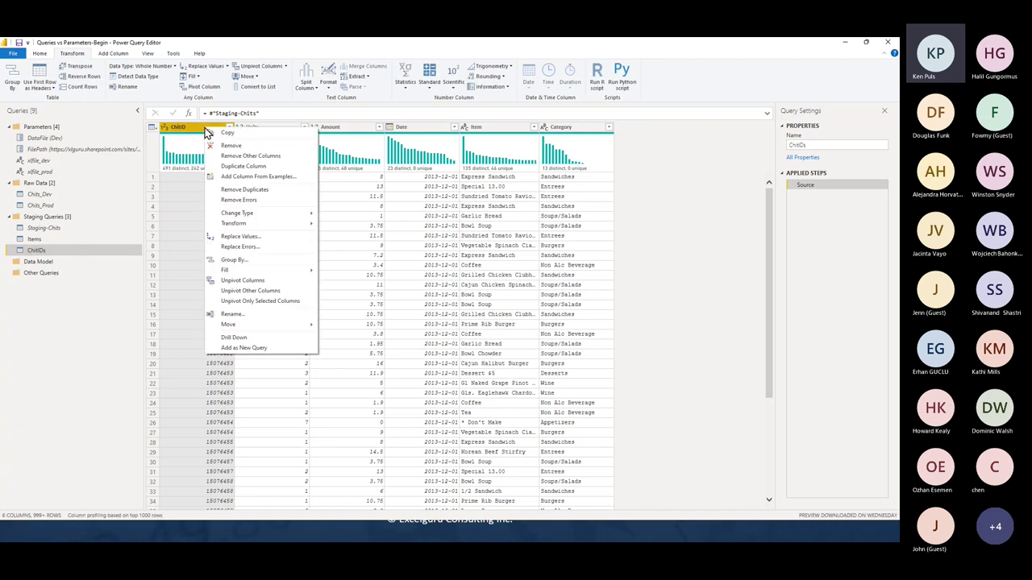
{"action": "left_click", "coordinate": [246, 158]}
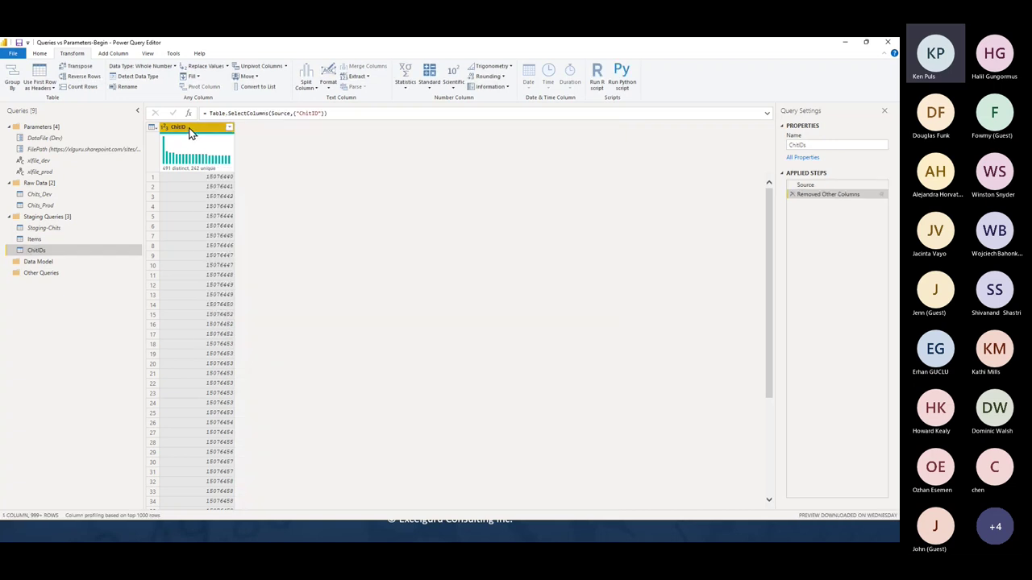
{"action": "right_click", "coordinate": [193, 129]}
{"action": "left_click", "coordinate": [234, 192]}
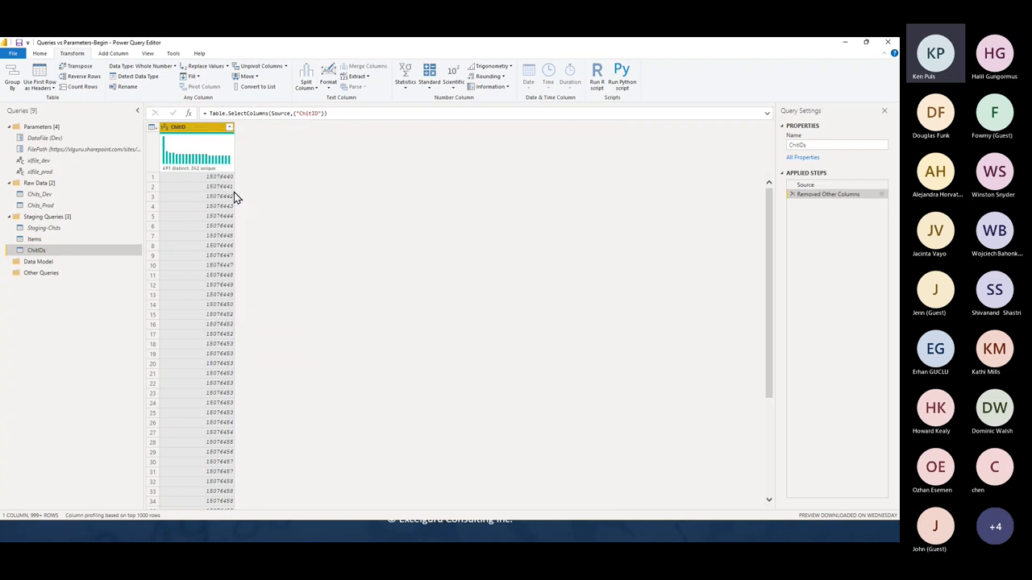
{"action": "left_click", "coordinate": [165, 127]}
{"action": "left_click", "coordinate": [192, 157]}
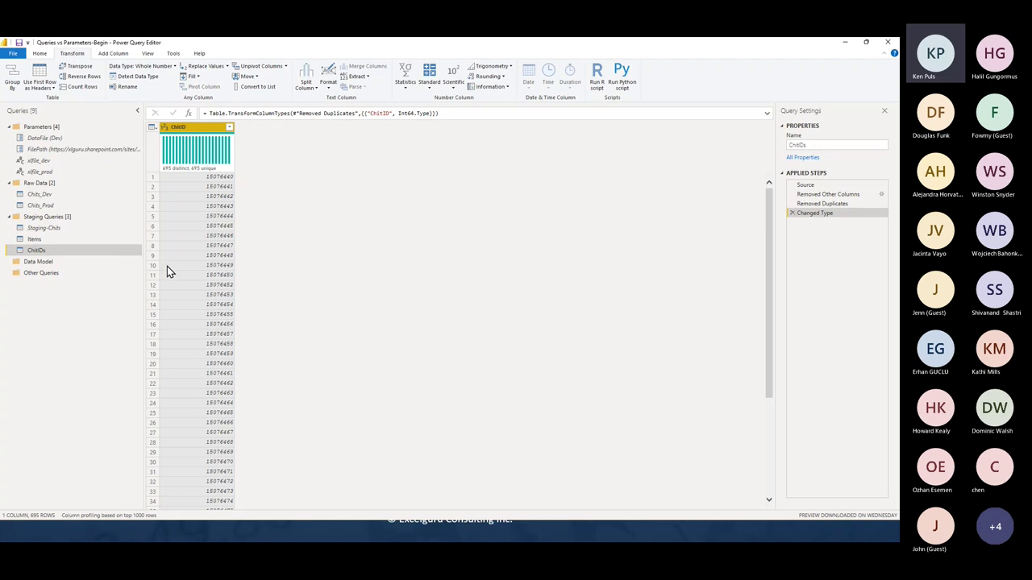
- Create a third reference to the Staging-Chits query and name it Chits
{"action": "right_click", "coordinate": [44, 232]}
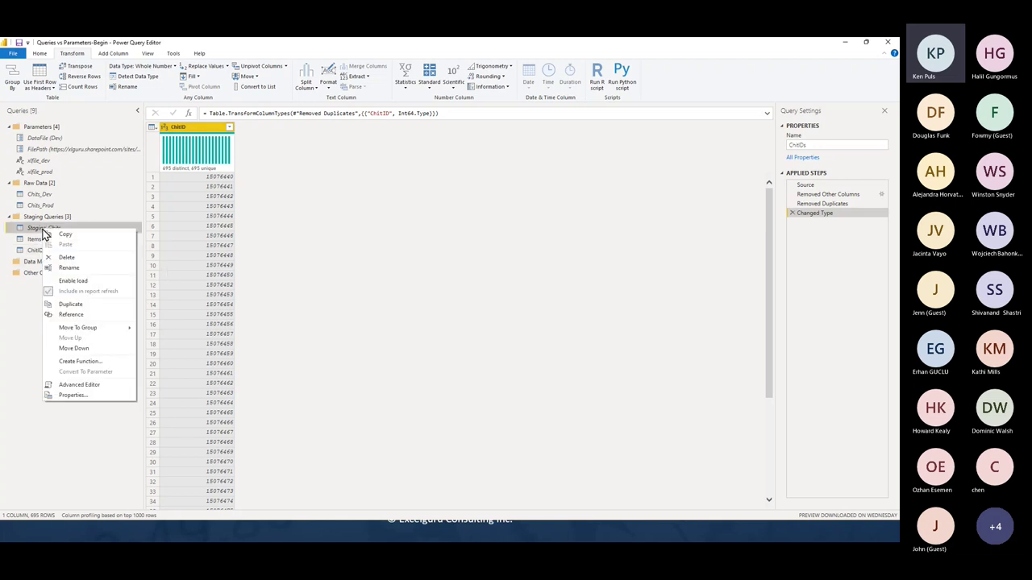
{"action": "left_click", "coordinate": [74, 315]}
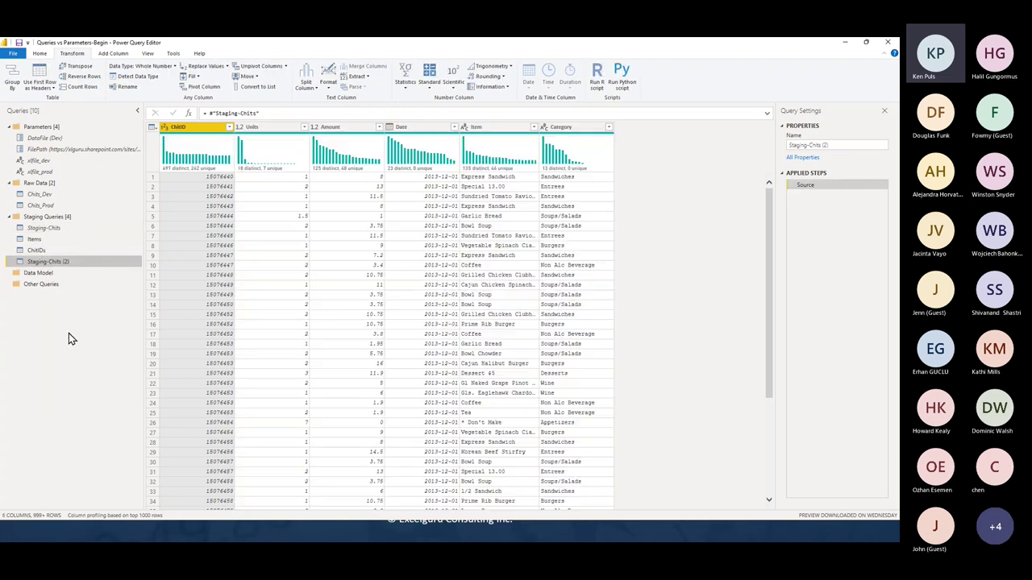
{"action": "double_click", "coordinate": [50, 262]}
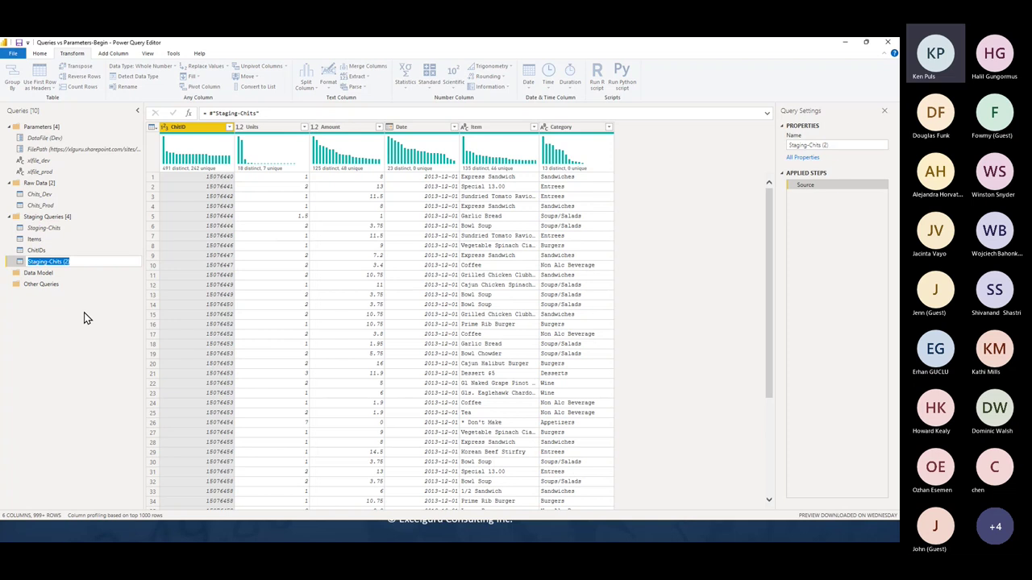
{"action": "type", "text": "Chits"}
{"action": "key", "text": "Return"}
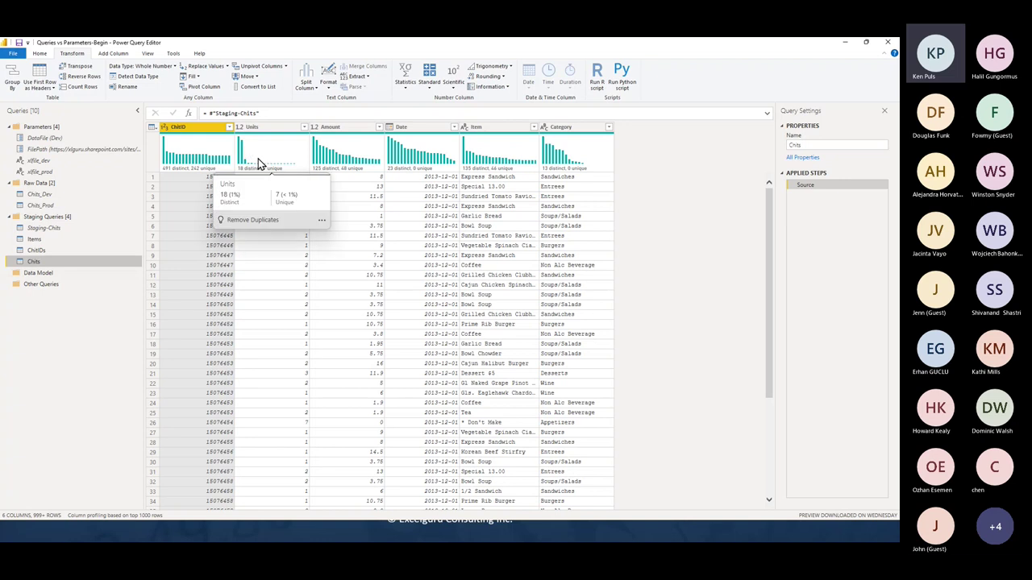
- Reduce the Chits query to the ChitID, Units, Amount, Date and Item columns by removing all other columns
{"action": "left_click", "coordinate": [562, 128]}
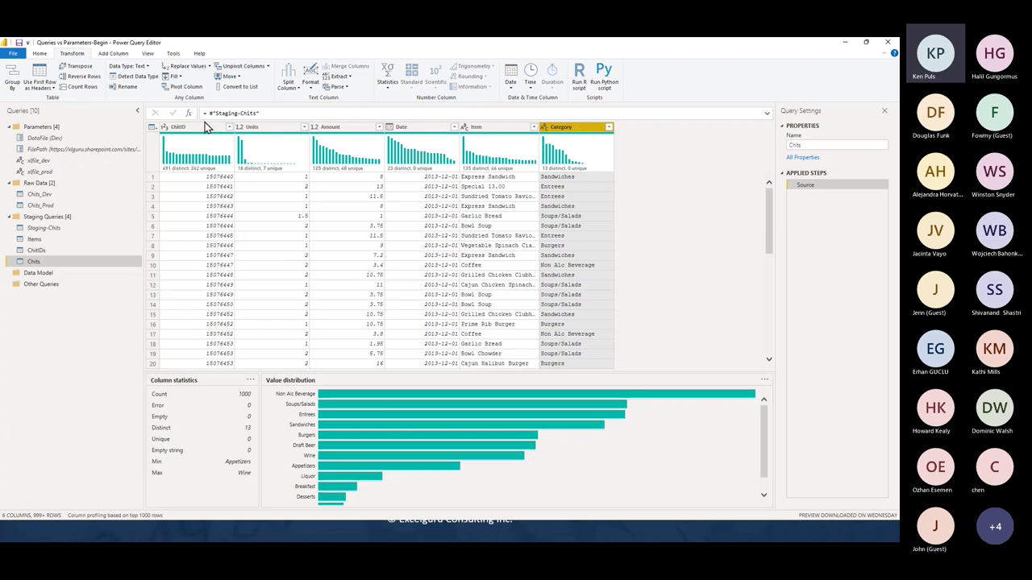
{"action": "left_click", "coordinate": [206, 127]}
{"action": "left_click", "coordinate": [486, 129], "text": "shift"}
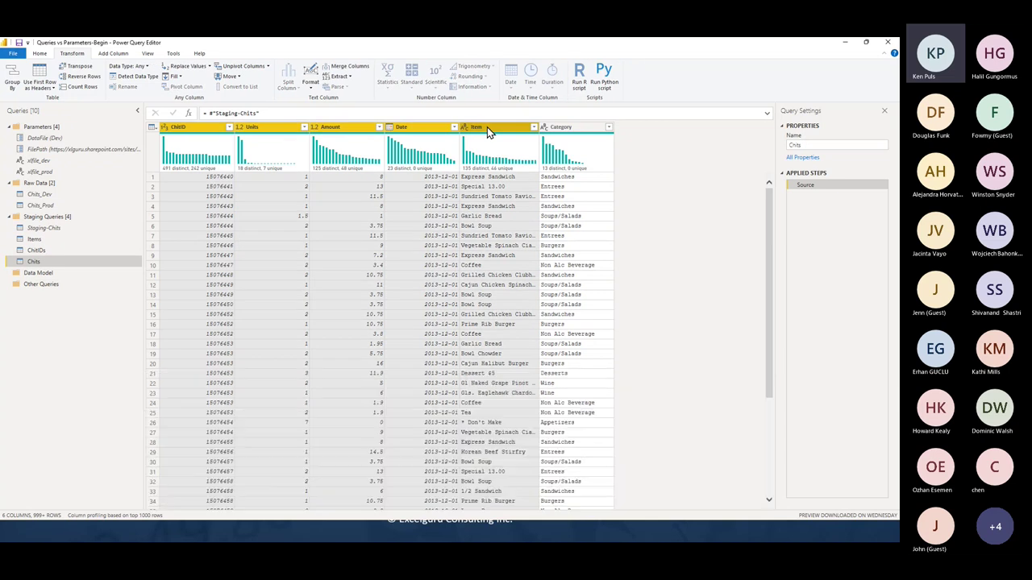
{"action": "right_click", "coordinate": [487, 132]}
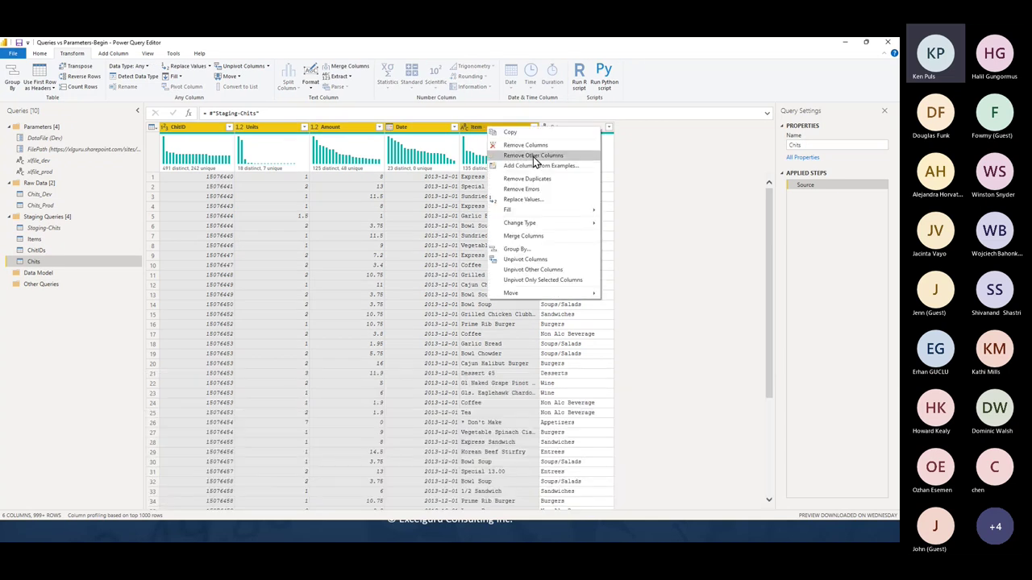
{"action": "left_click", "coordinate": [533, 156]}
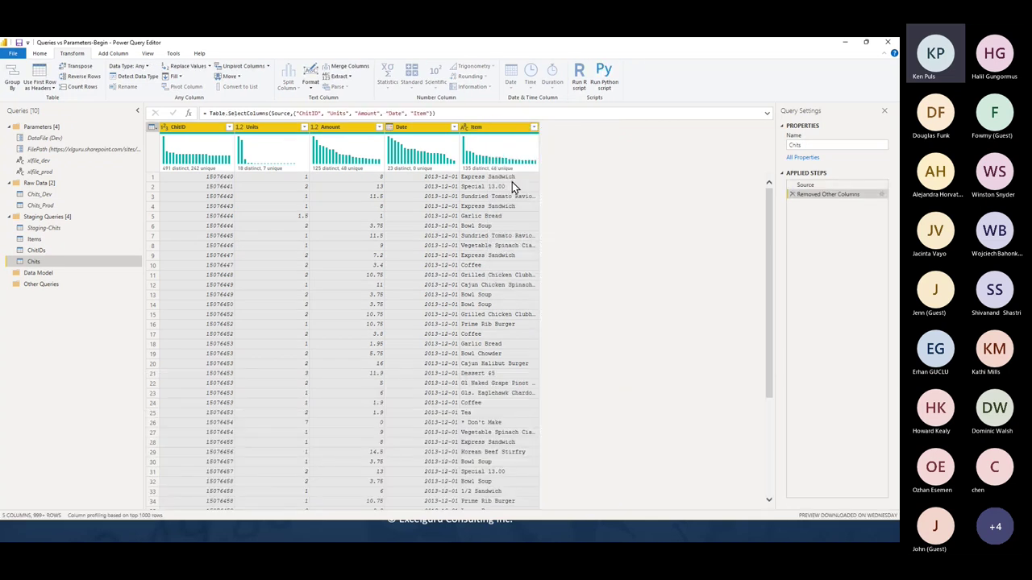
- Review which columns the Chits query keeps in the Choose Columns dialog, leaving the selection as it is
{"action": "left_click", "coordinate": [883, 195]}
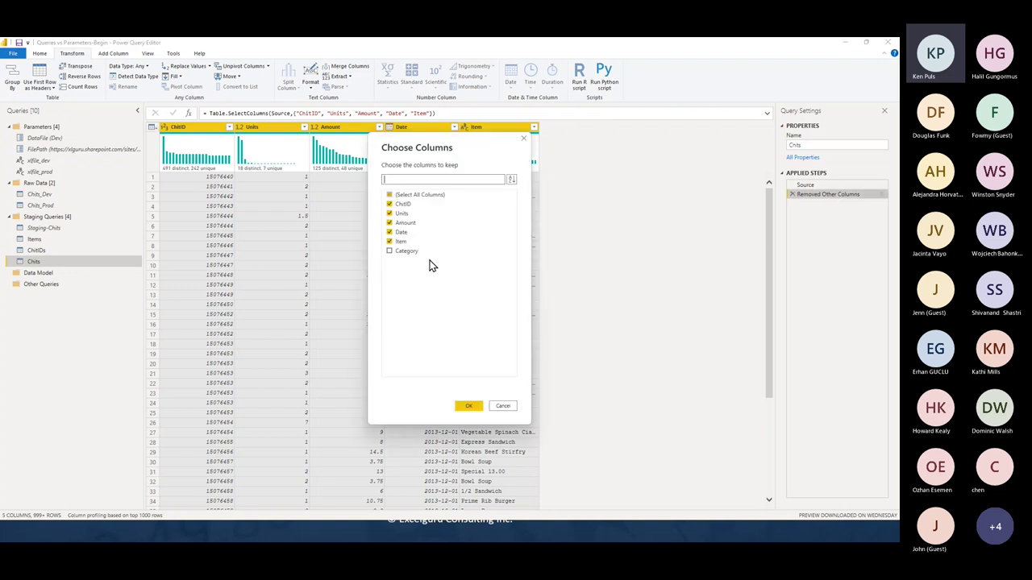
{"action": "left_click", "coordinate": [503, 406]}
{"action": "left_click", "coordinate": [46, 58]}
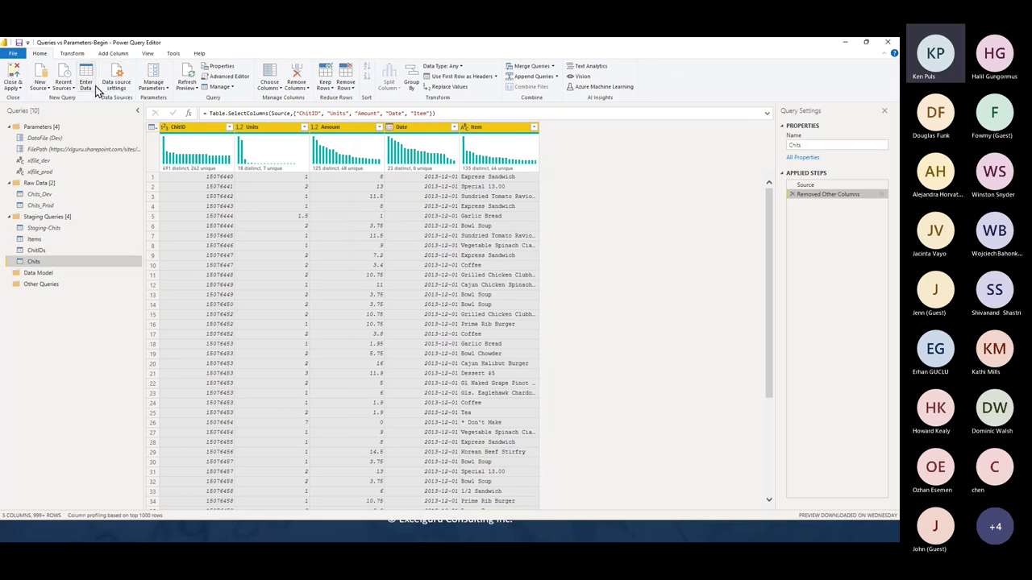
{"action": "left_click", "coordinate": [268, 78]}
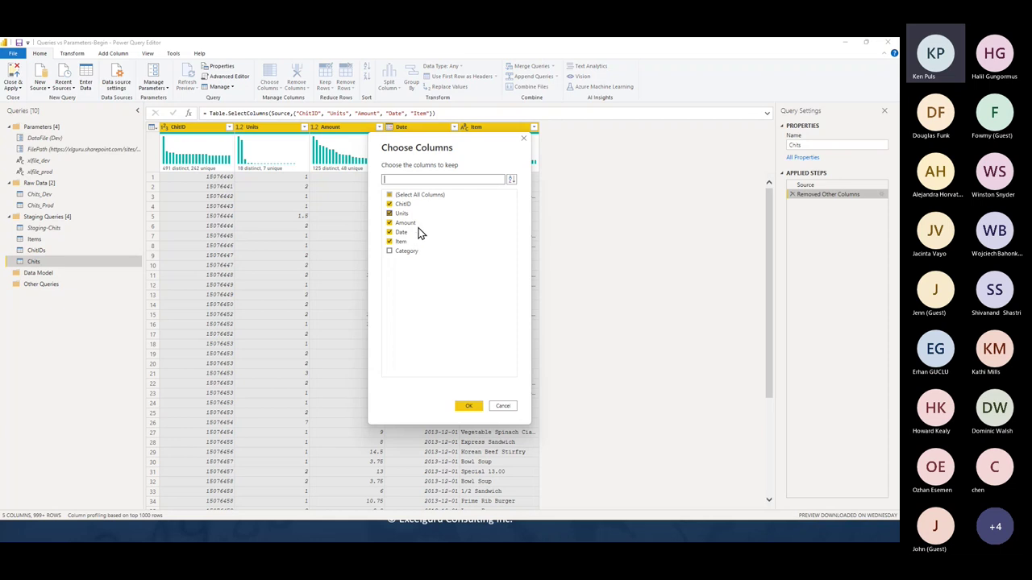
{"action": "left_click", "coordinate": [503, 407]}
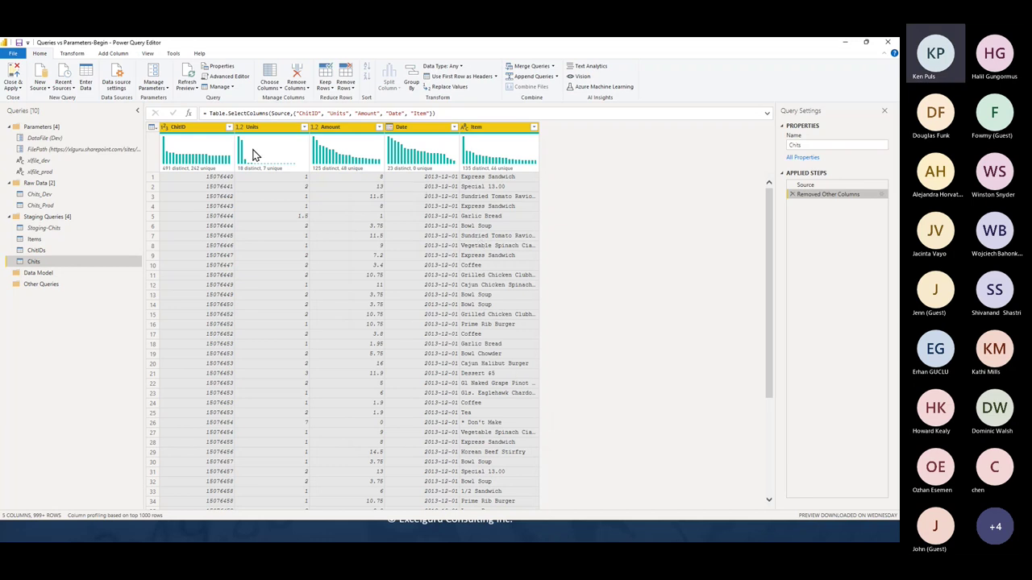
- Add a column to Chits that multiplies Units by Amount and rename it Sales $
{"action": "left_click", "coordinate": [266, 128]}
{"action": "left_click", "coordinate": [335, 127], "text": "shift"}
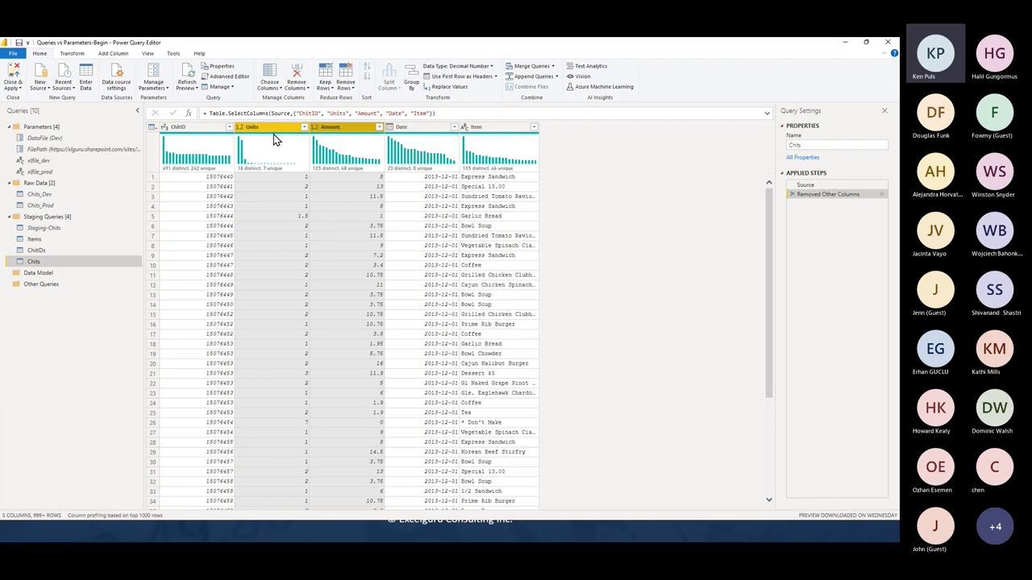
{"action": "left_click", "coordinate": [114, 53]}
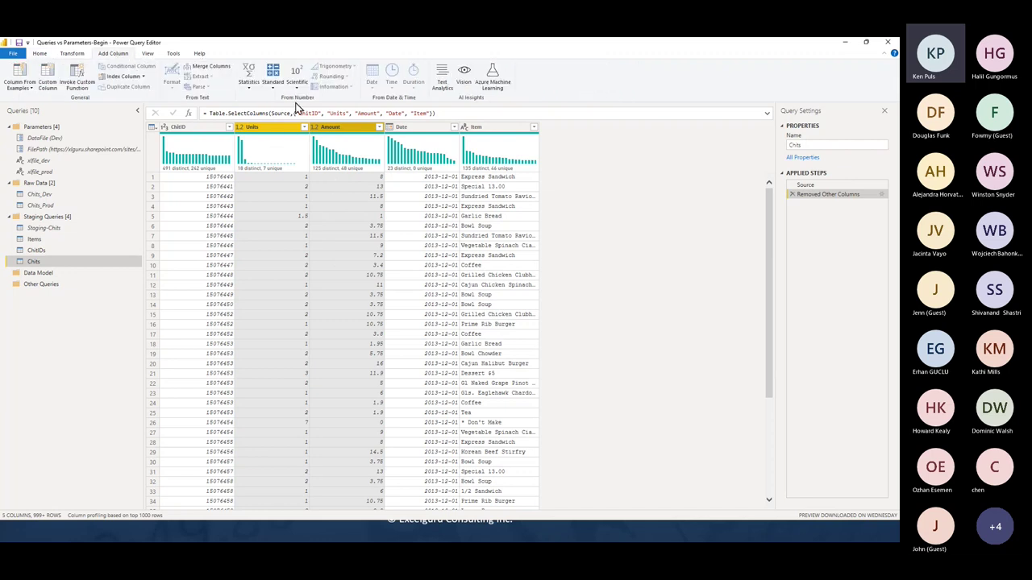
{"action": "left_click", "coordinate": [270, 82]}
{"action": "left_click", "coordinate": [287, 108]}
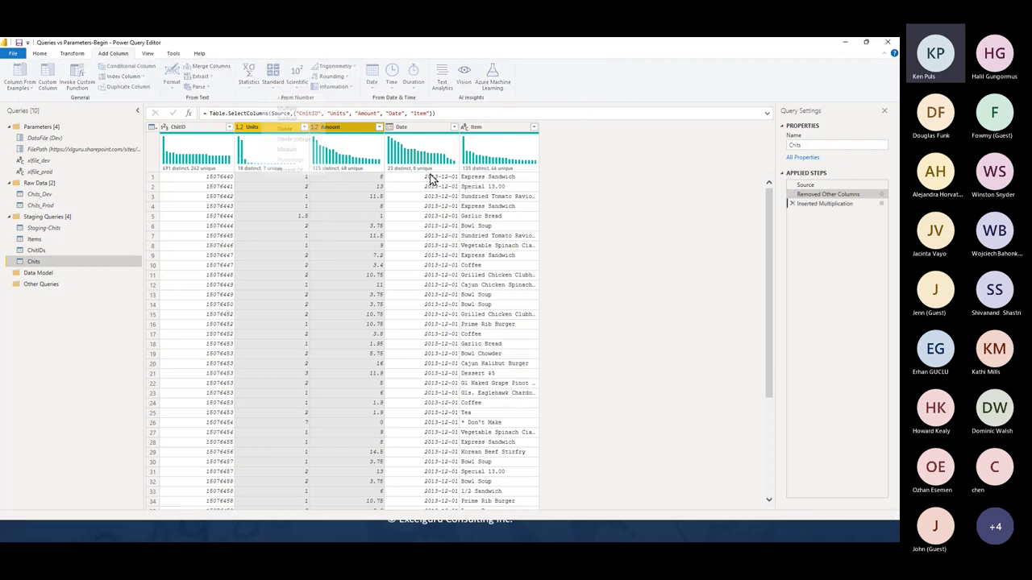
{"action": "double_click", "coordinate": [588, 125]}
{"action": "type", "text": "Sales $"}
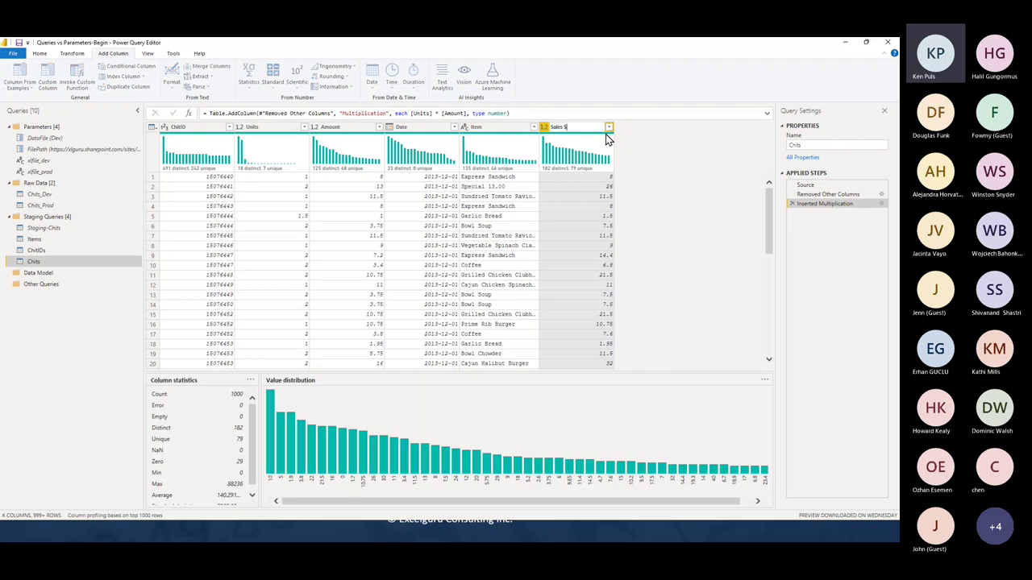
{"action": "key", "text": "Return"}
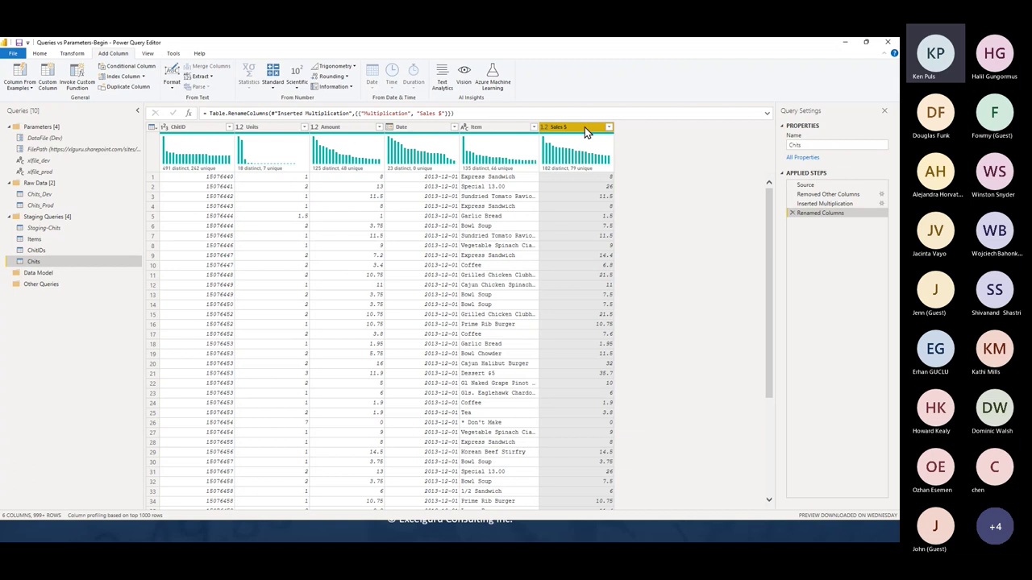
- Detect the data types of all columns in the Chits query
{"action": "key", "text": "ctrl+a"}
{"action": "left_click", "coordinate": [71, 53]}
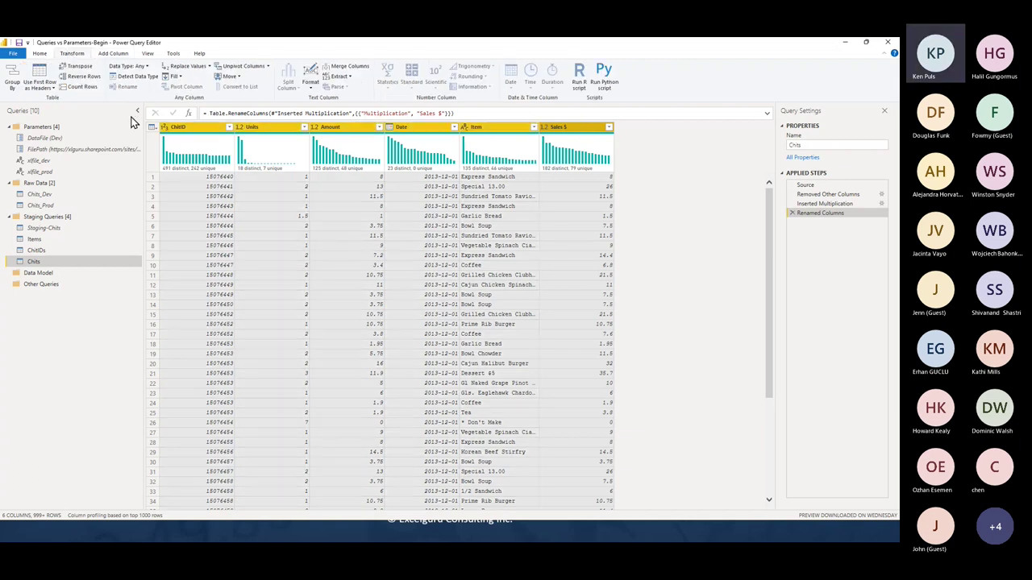
{"action": "left_click", "coordinate": [137, 75]}
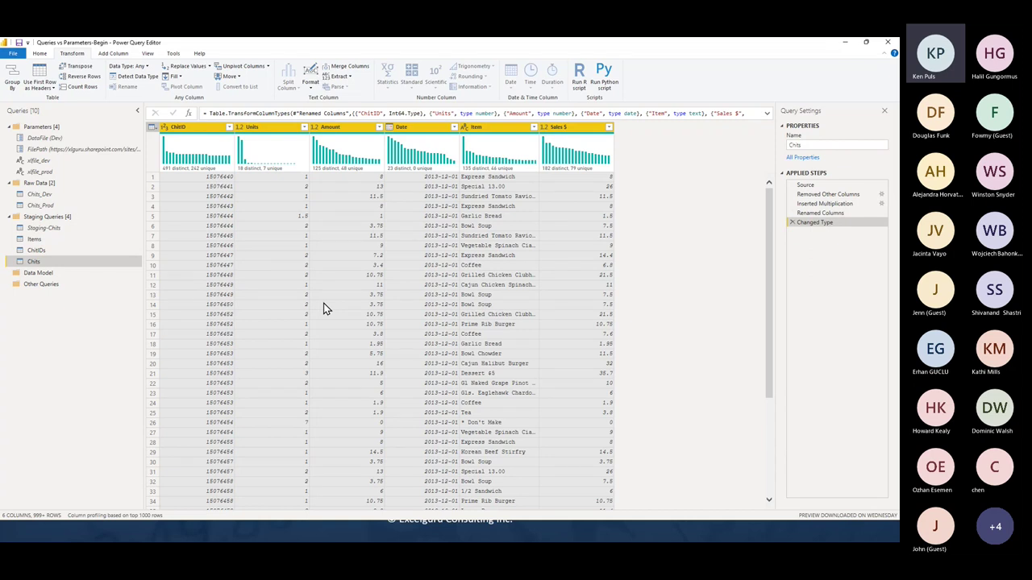
- Move the Items, ChitIDs and Chits queries into the Data Model group
{"action": "left_click", "coordinate": [67, 240]}
{"action": "left_click_drag", "start_coordinate": [64, 265], "coordinate": [39, 272]}
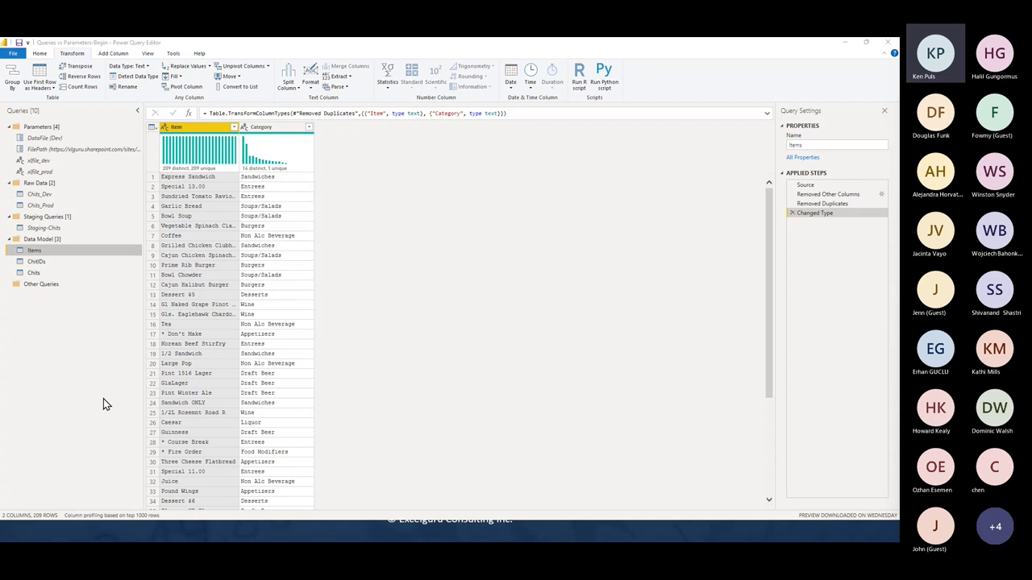
{"action": "left_click", "coordinate": [35, 362]}
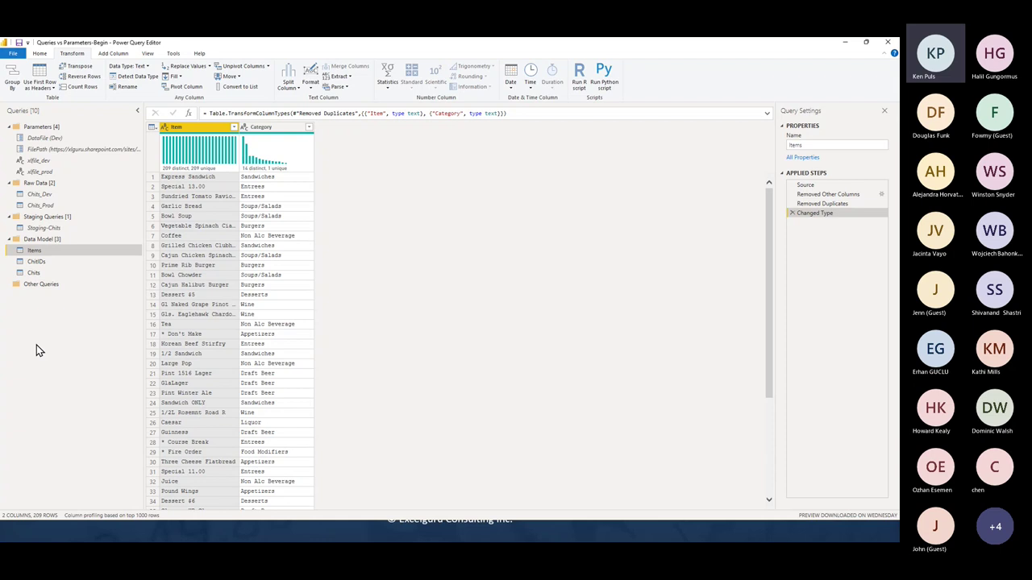
- Reorder the query groups as Data Model, Staging Queries, Raw Data and Parameters, ahead of Other Queries
{"action": "left_click_drag", "start_coordinate": [29, 239], "coordinate": [46, 120]}
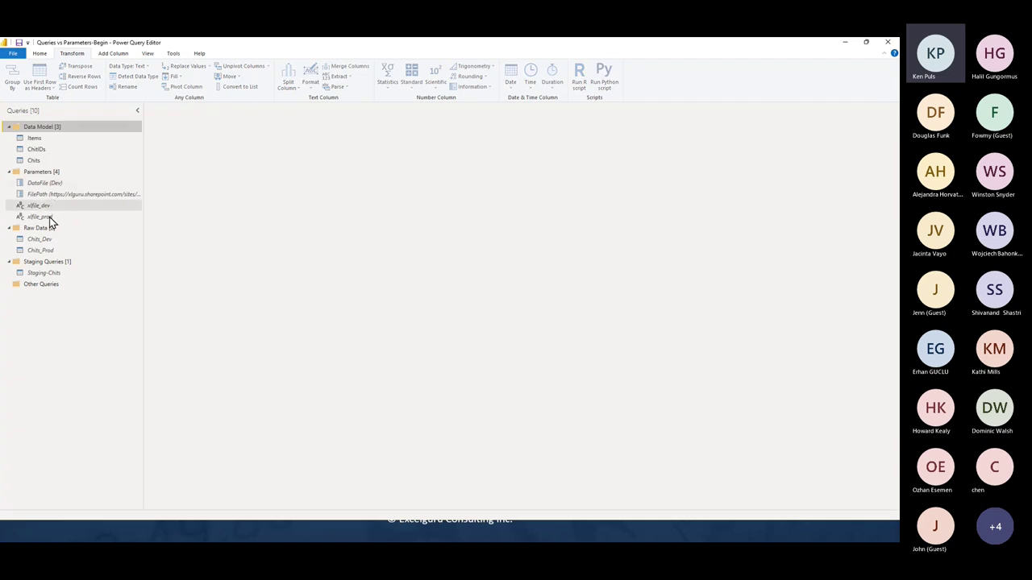
{"action": "left_click_drag", "start_coordinate": [40, 171], "coordinate": [59, 285]}
{"action": "left_click_drag", "start_coordinate": [37, 170], "coordinate": [34, 223]}
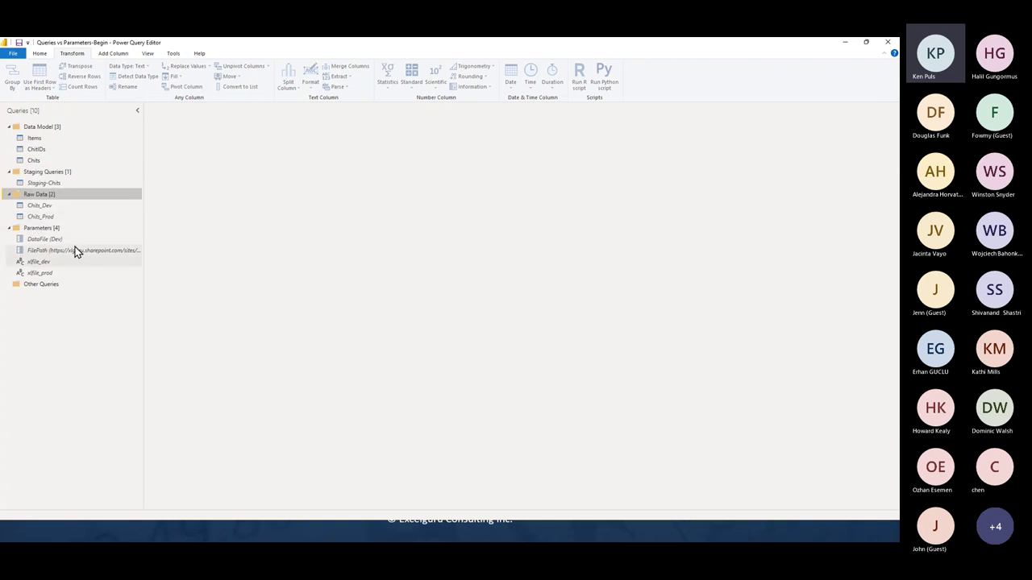
- Create a blank query in the Raw Data group and name it StartDate_p
{"action": "right_click", "coordinate": [47, 317]}
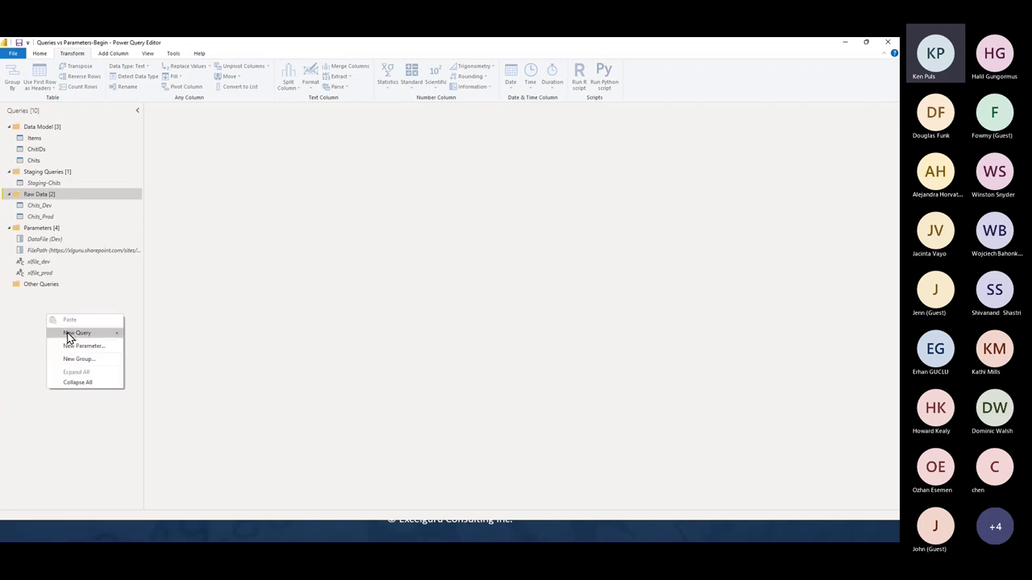
{"action": "mouse_move", "coordinate": [69, 337]}
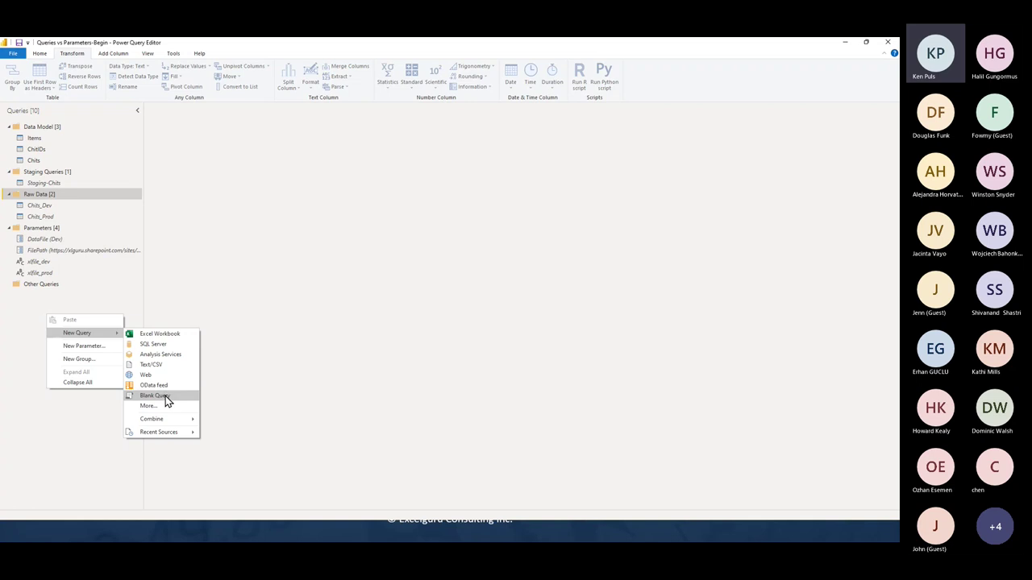
{"action": "left_click", "coordinate": [159, 395]}
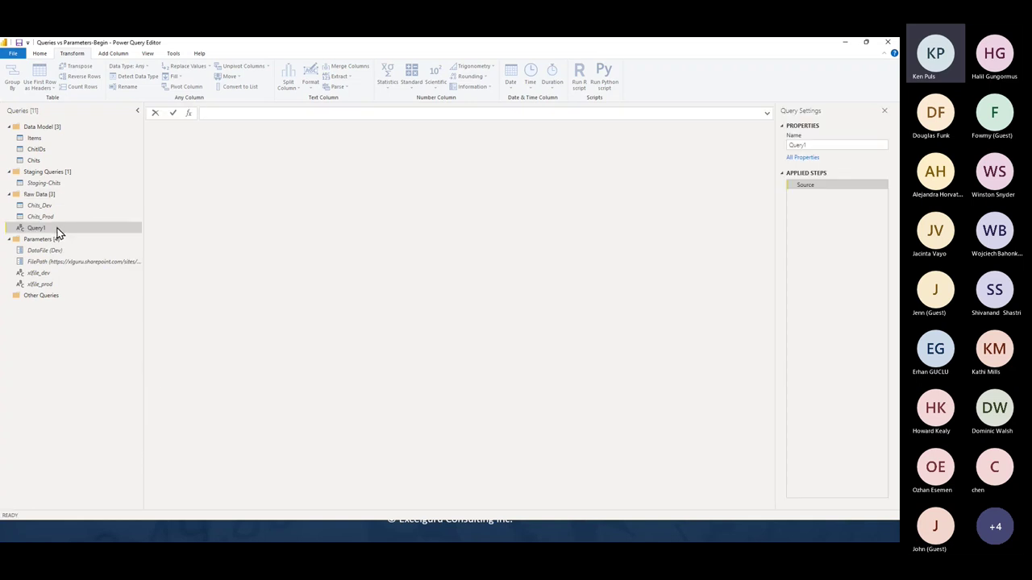
{"action": "double_click", "coordinate": [58, 227]}
{"action": "type", "text": "StartDate_"}
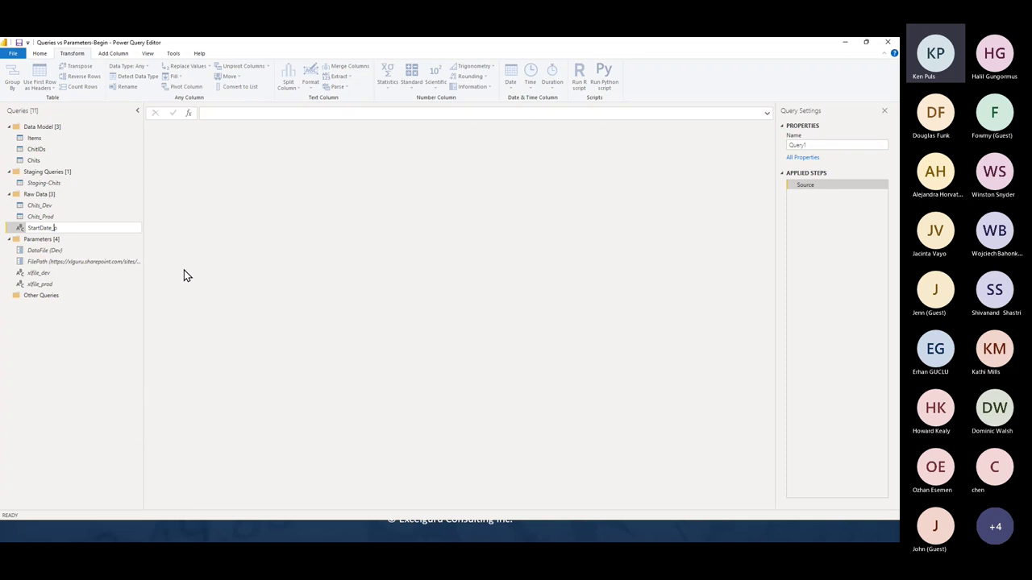
{"action": "type", "text": "p"}
{"action": "key", "text": "Return"}
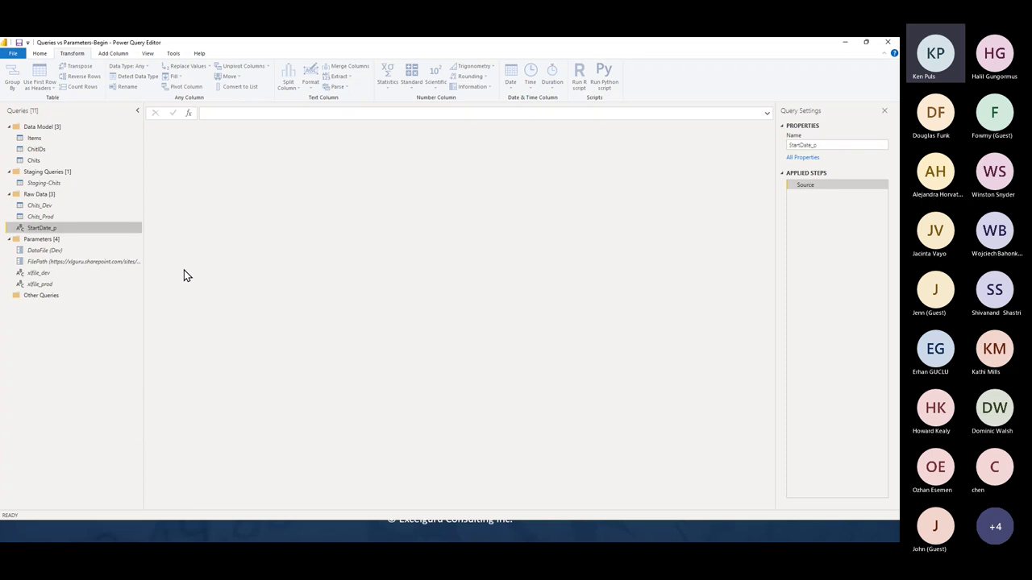
- Set the source of the StartDate_p query to the date 2021-01-01
{"action": "left_click", "coordinate": [223, 113]}
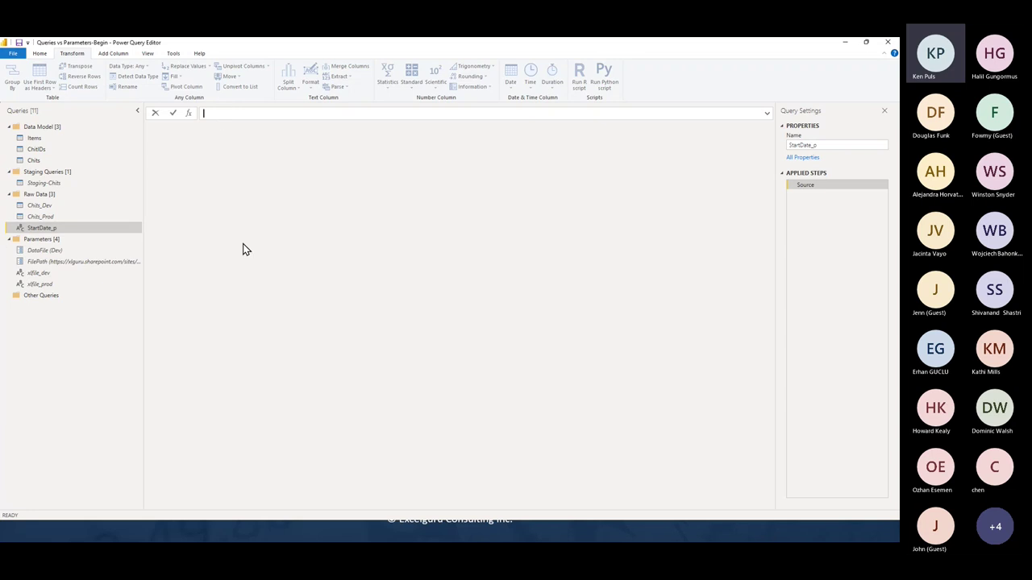
{"action": "type", "text": "2021-01-01"}
{"action": "key", "text": "Return"}
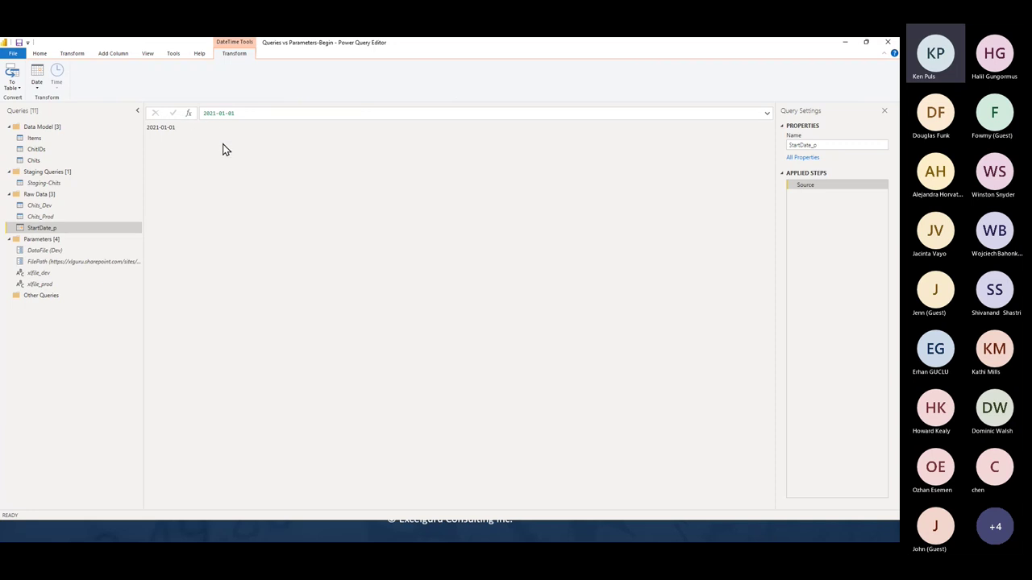
{"action": "left_click_drag", "start_coordinate": [46, 231], "coordinate": [26, 234]}
- Create a second blank query in the Raw Data group and name it EndDate_p
{"action": "right_click", "coordinate": [44, 323]}
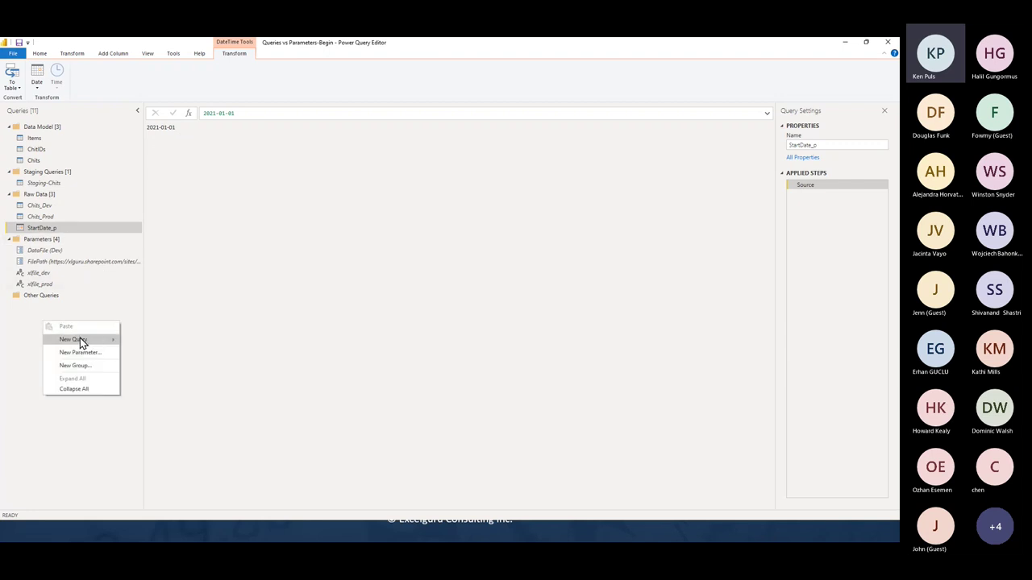
{"action": "mouse_move", "coordinate": [81, 339]}
{"action": "left_click", "coordinate": [143, 401]}
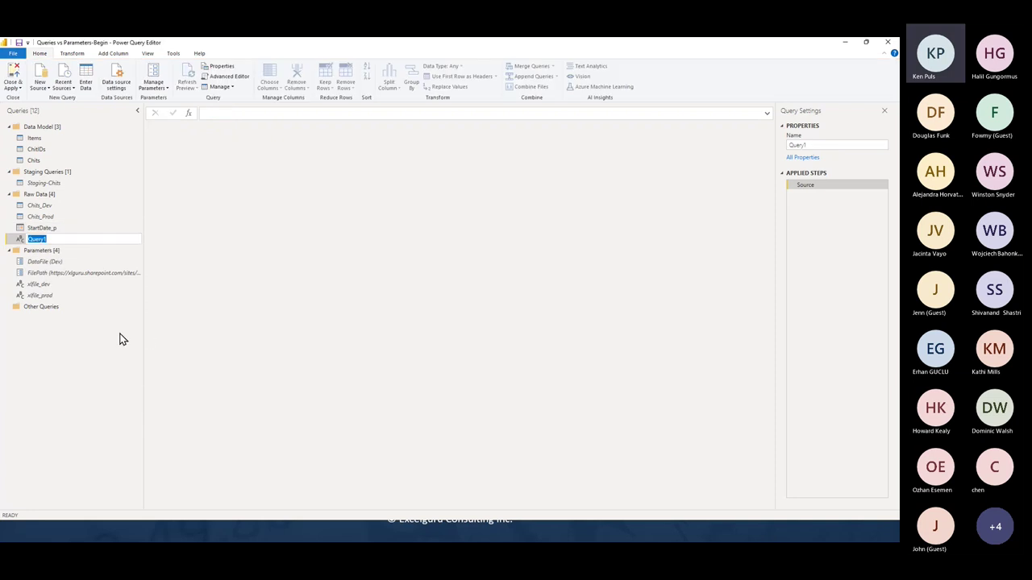
{"action": "type", "text": "S"}
{"action": "type", "text": "EndDate_P"}
{"action": "type", "text": "p"}
{"action": "key", "text": "Return"}
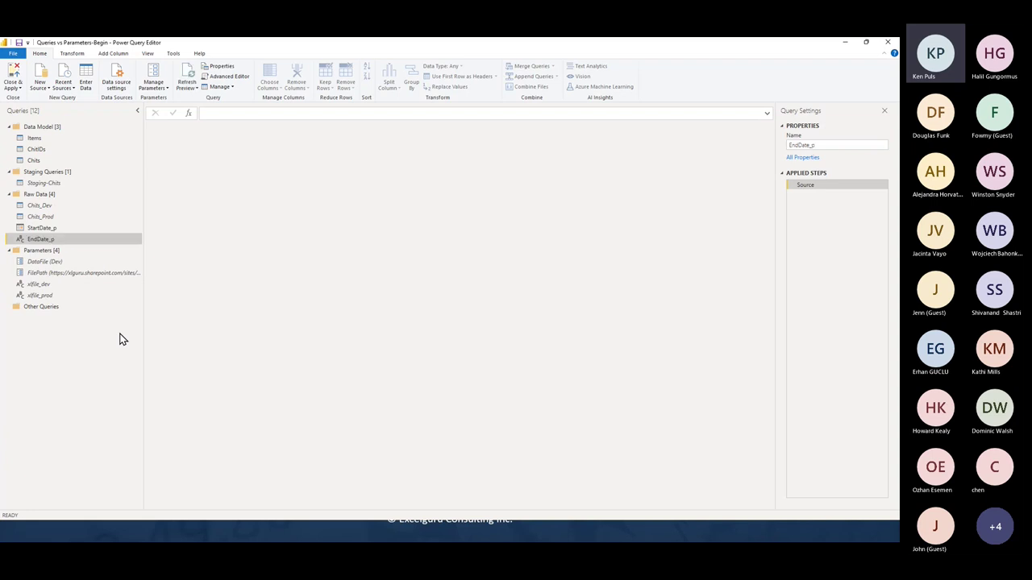
- Set the source of the EndDate_p query to the date 2021-12-31 and compare it with StartDate_p
{"action": "left_click", "coordinate": [221, 113]}
{"action": "type", "text": "2021-12-31"}
{"action": "key", "text": "Return"}
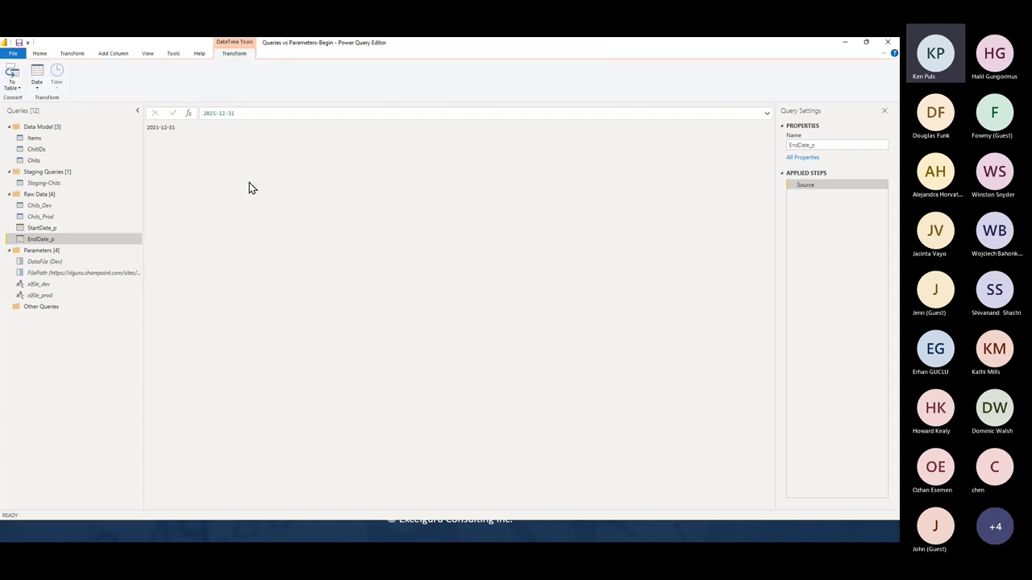
{"action": "left_click", "coordinate": [69, 231]}
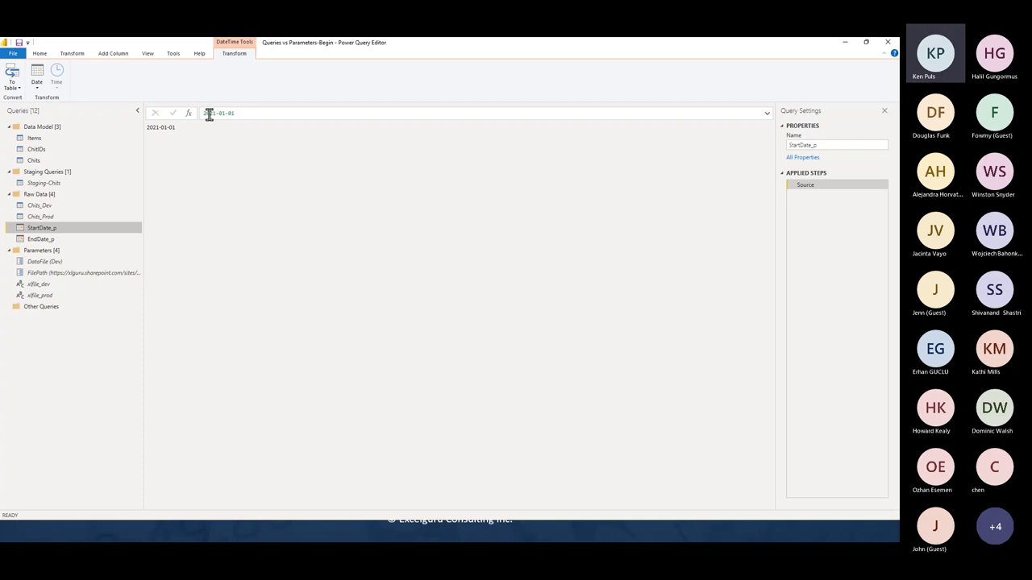
{"action": "left_click", "coordinate": [51, 239]}
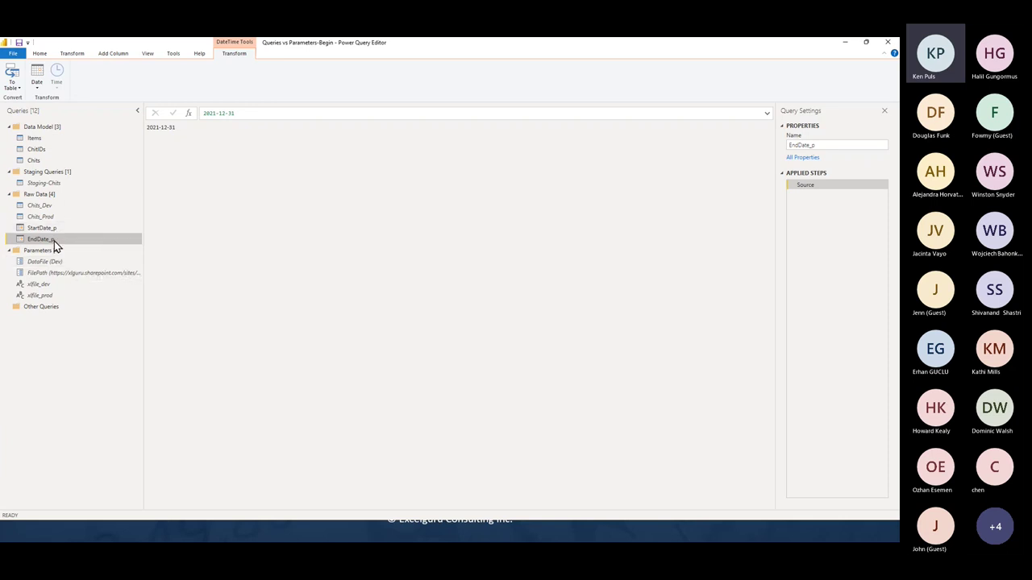
- Create a third blank query in the Raw Data group
{"action": "right_click", "coordinate": [47, 339]}
{"action": "mouse_move", "coordinate": [69, 357]}
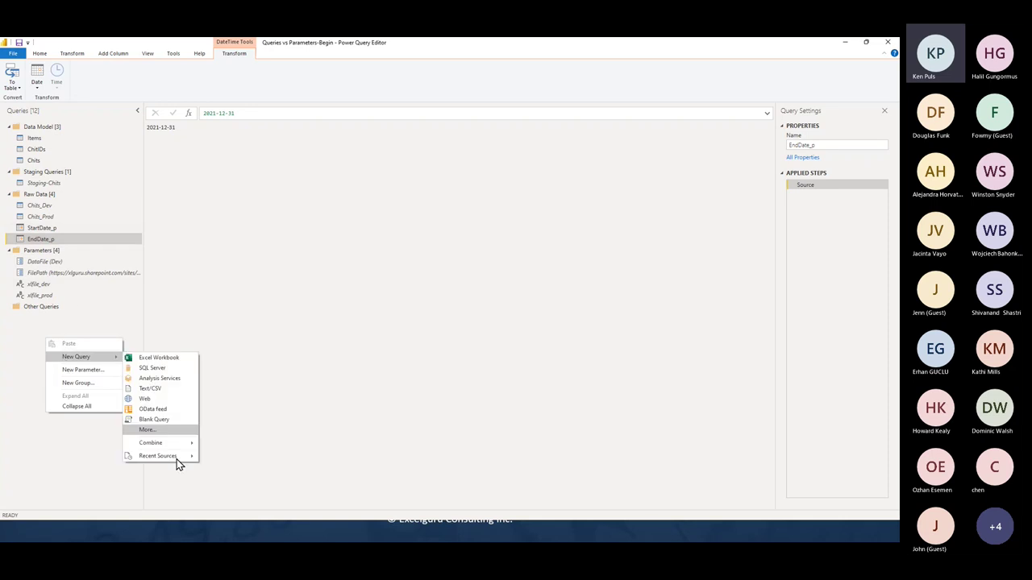
{"action": "left_click", "coordinate": [165, 420]}
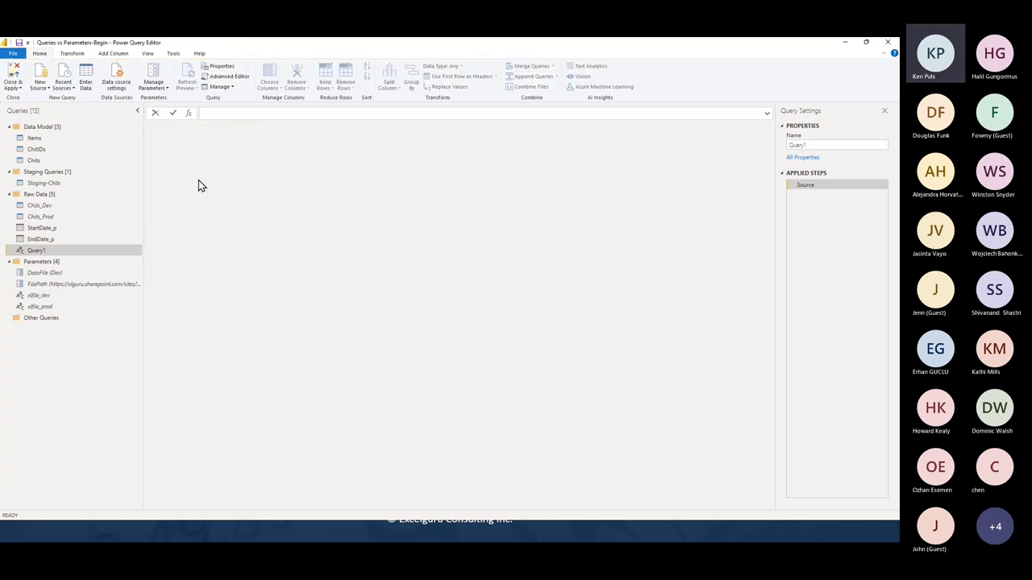
- Set the new query's source to the list { Int64.From( StartDate_p ) .. Int64.From( EndDate_p ) }
{"action": "type", "text": "="}
{"action": "type", "text": "( Int"}
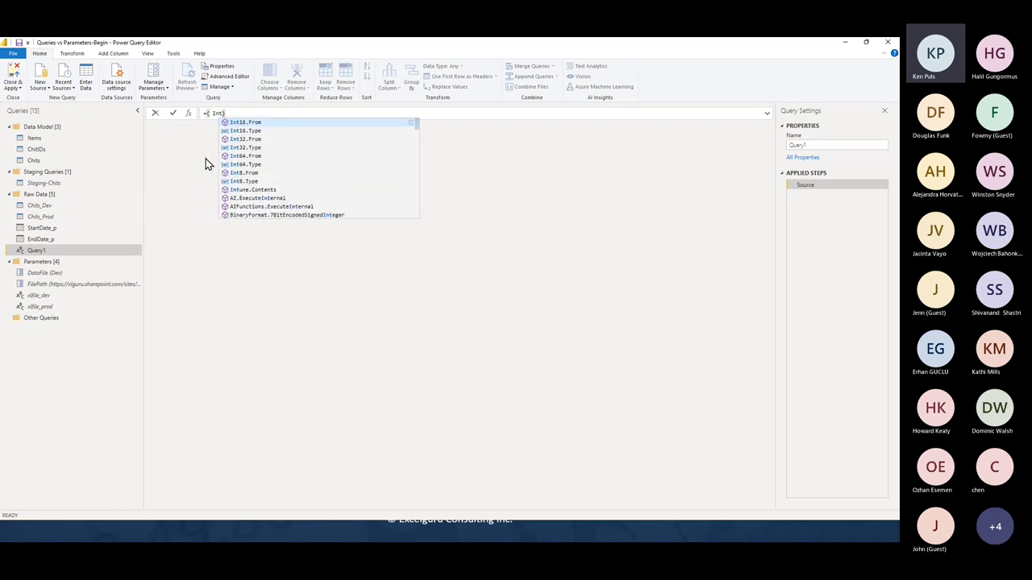
{"action": "type", "text": "64"}
{"action": "key", "text": "Tab"}
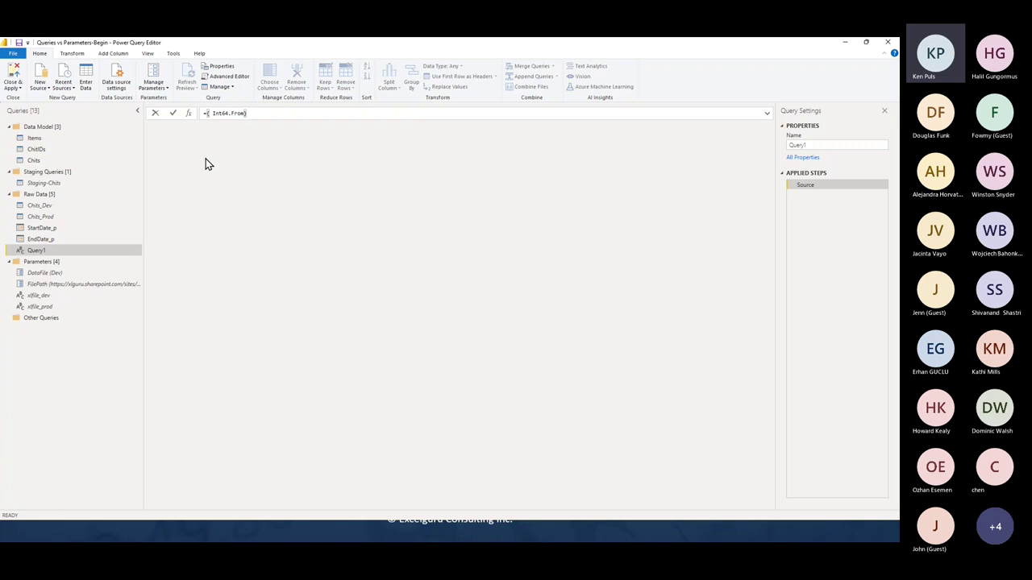
{"action": "type", "text": "( "}
{"action": "type", "text": "StartDate_p"}
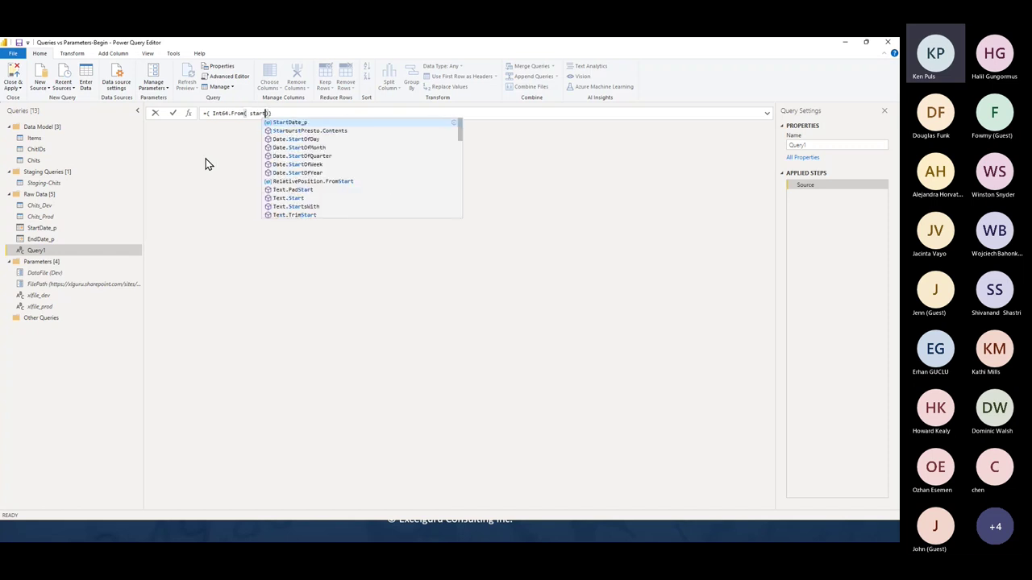
{"action": "type", "text": " ) .. "}
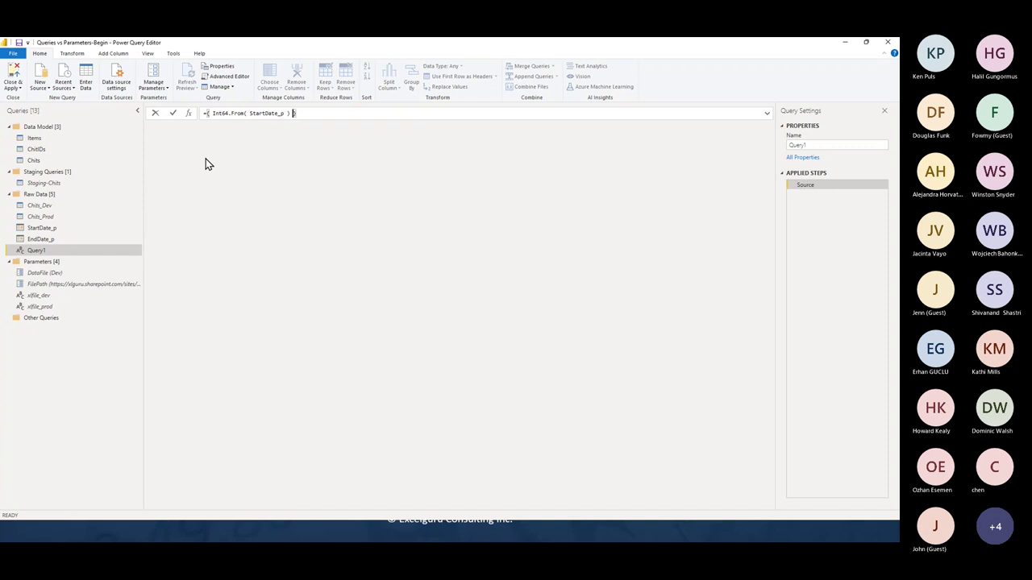
{"action": "type", "text": "Int64.From("}
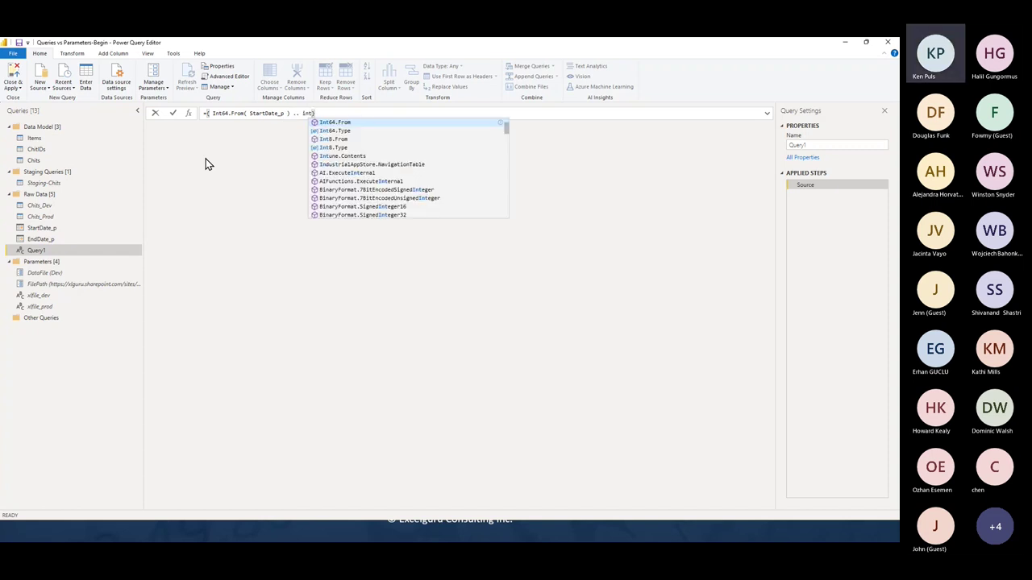
{"action": "type", "text": " EndDate_p"}
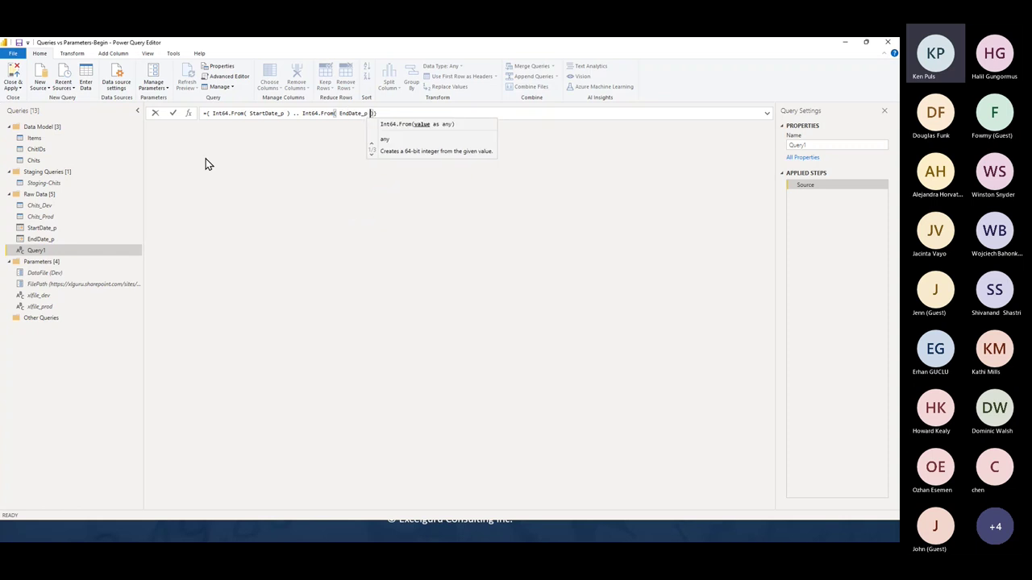
{"action": "type", "text": " )"}
{"action": "key", "text": "Return"}
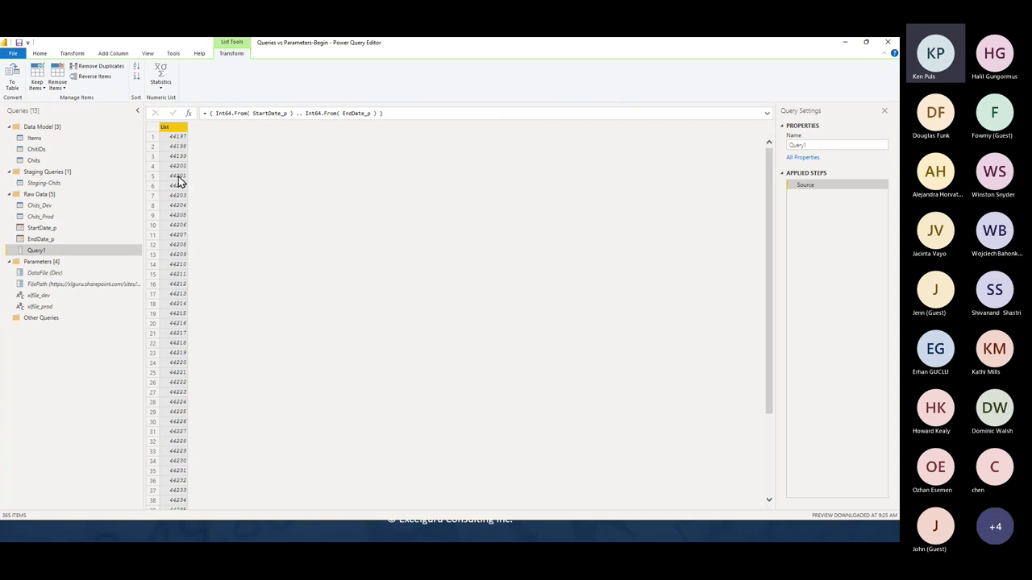
- Convert the number list to a one-column table whose column is named Date and has the Date data type
{"action": "left_click", "coordinate": [18, 84]}
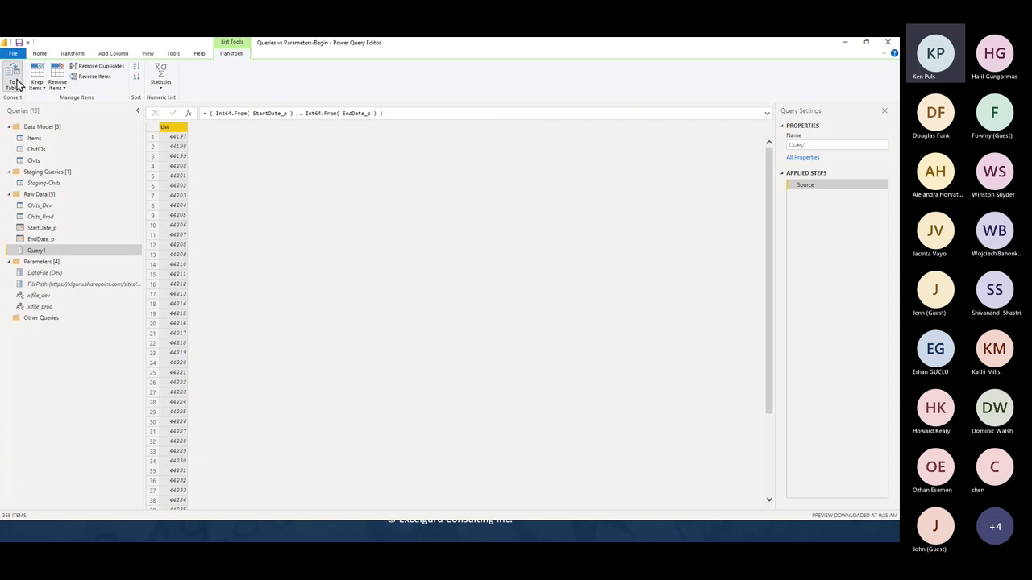
{"action": "left_click", "coordinate": [551, 322]}
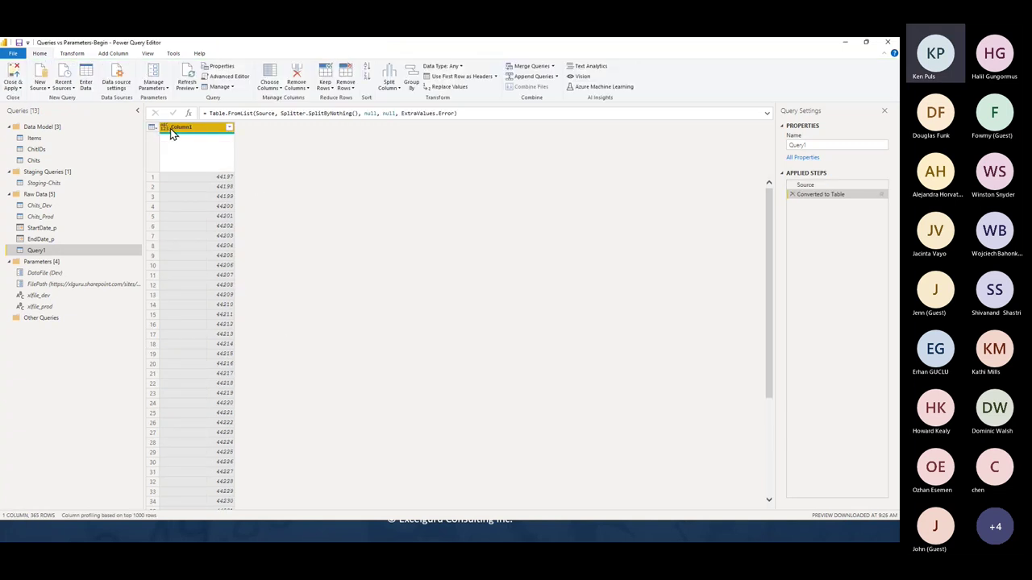
{"action": "double_click", "coordinate": [174, 128]}
{"action": "type", "text": "Date"}
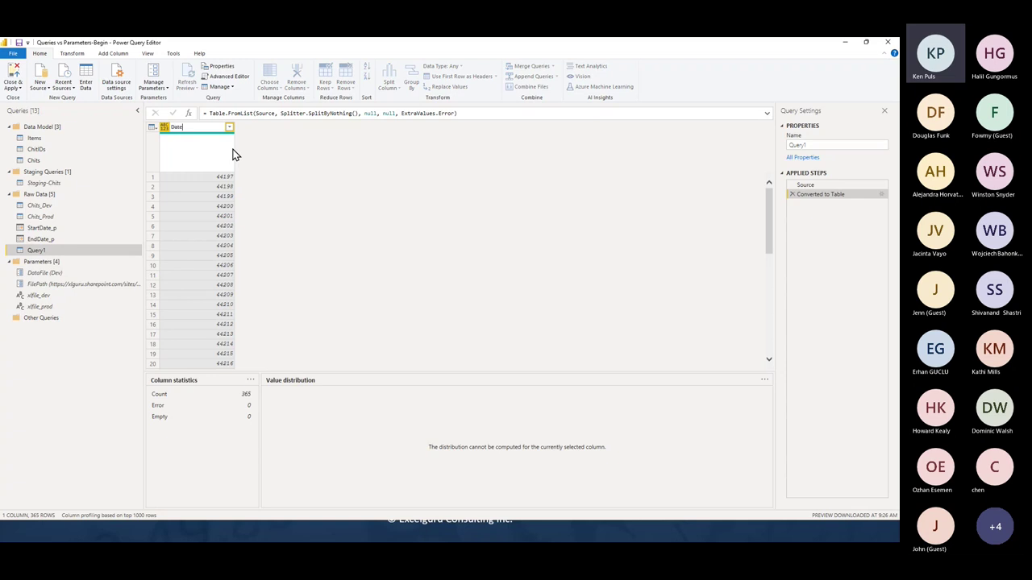
{"action": "key", "text": "Return"}
{"action": "left_click", "coordinate": [163, 127]}
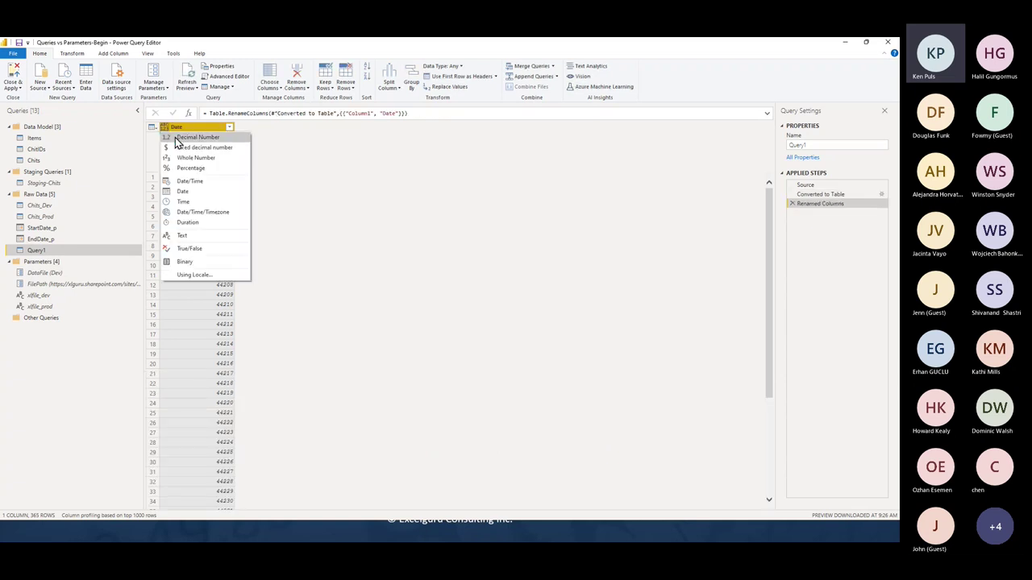
{"action": "left_click", "coordinate": [192, 193]}
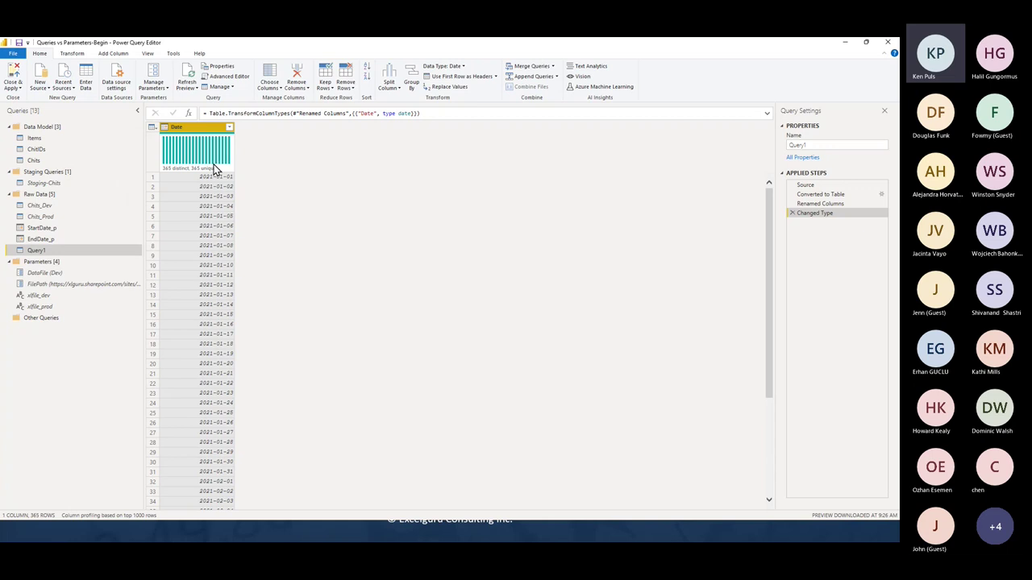
- Add Year and Month number columns derived from the Date column
{"action": "mouse_move", "coordinate": [208, 165]}
{"action": "left_click", "coordinate": [113, 54]}
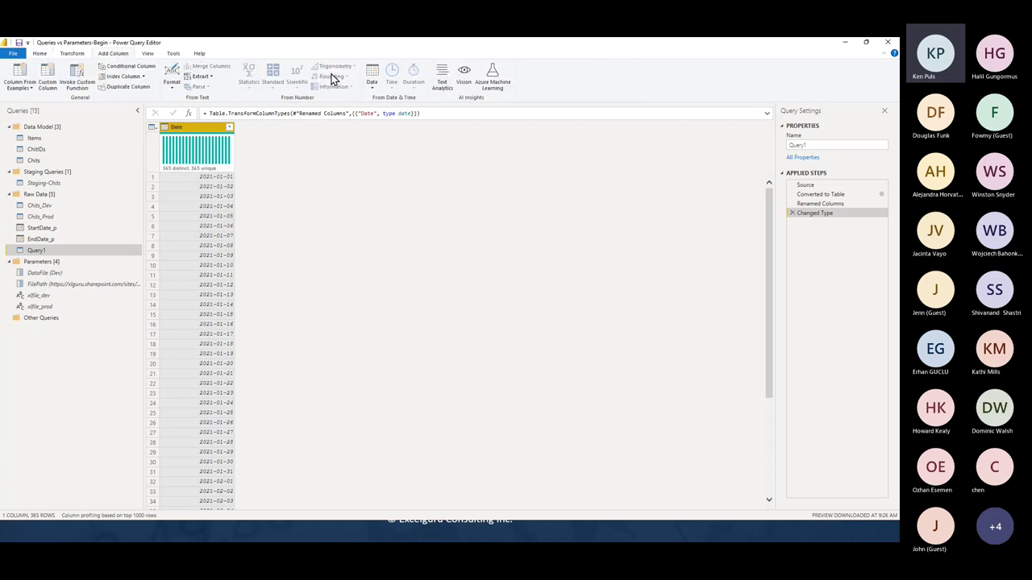
{"action": "left_click", "coordinate": [373, 87]}
{"action": "mouse_move", "coordinate": [395, 129]}
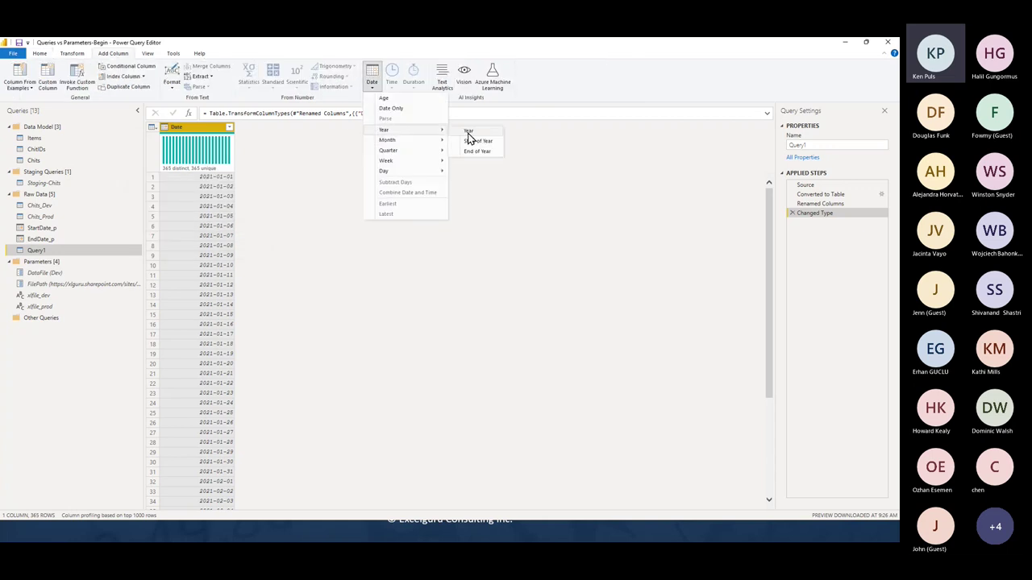
{"action": "left_click", "coordinate": [468, 130]}
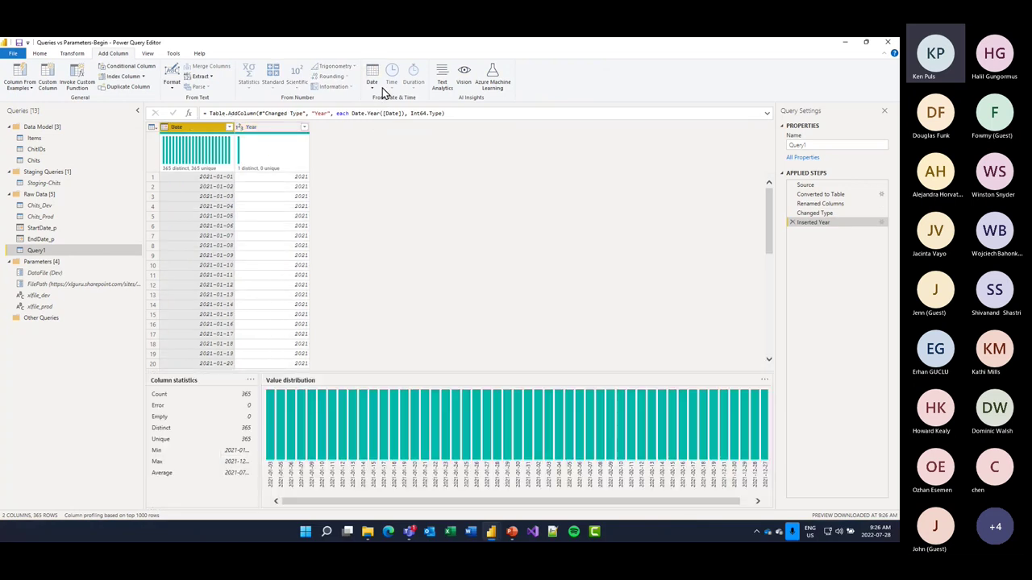
{"action": "left_click", "coordinate": [372, 80]}
{"action": "mouse_move", "coordinate": [390, 142]}
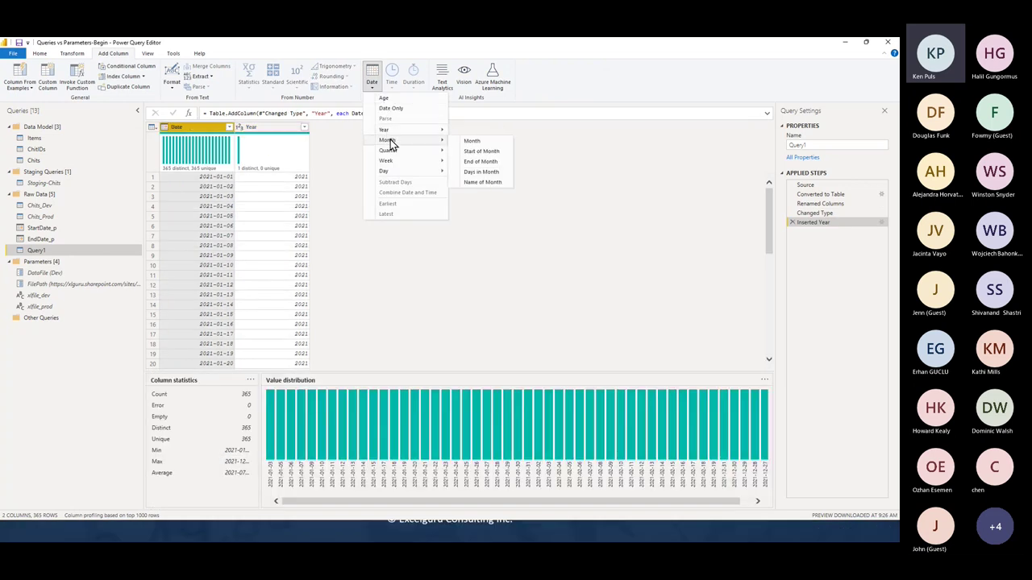
{"action": "left_click", "coordinate": [489, 142]}
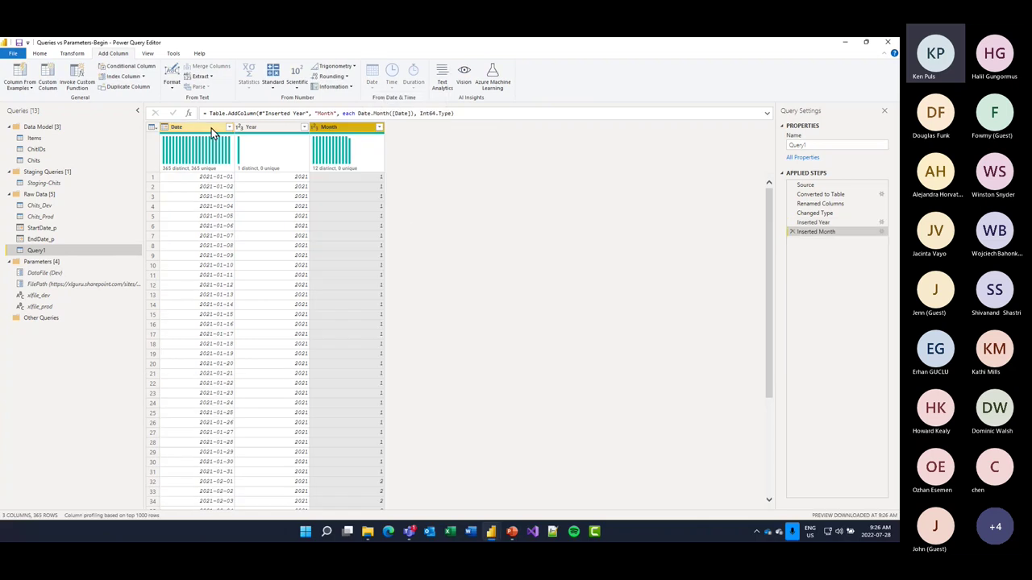
- Add a column with the name of the day derived from the Date column
{"action": "left_click", "coordinate": [372, 81]}
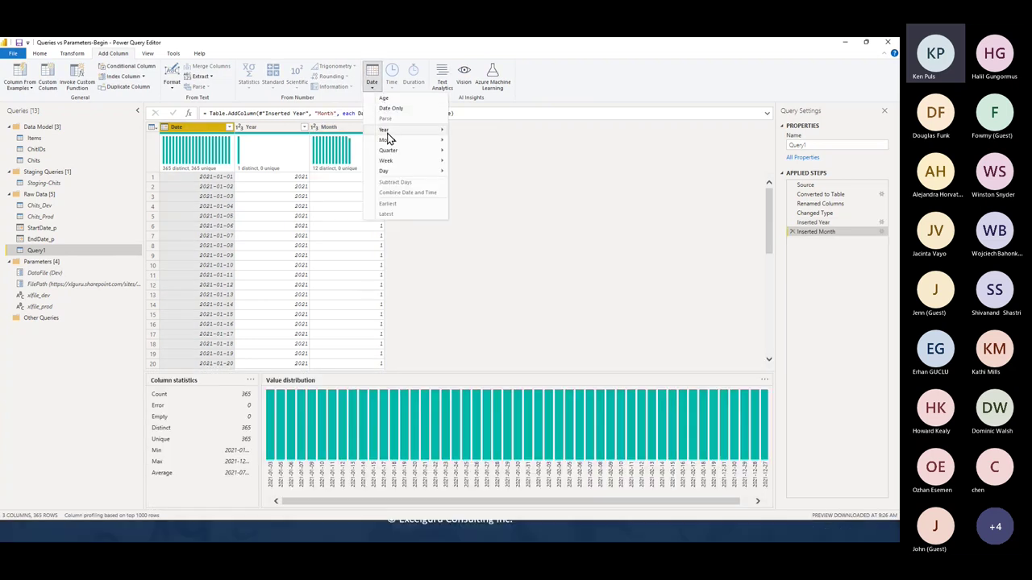
{"action": "mouse_move", "coordinate": [392, 174]}
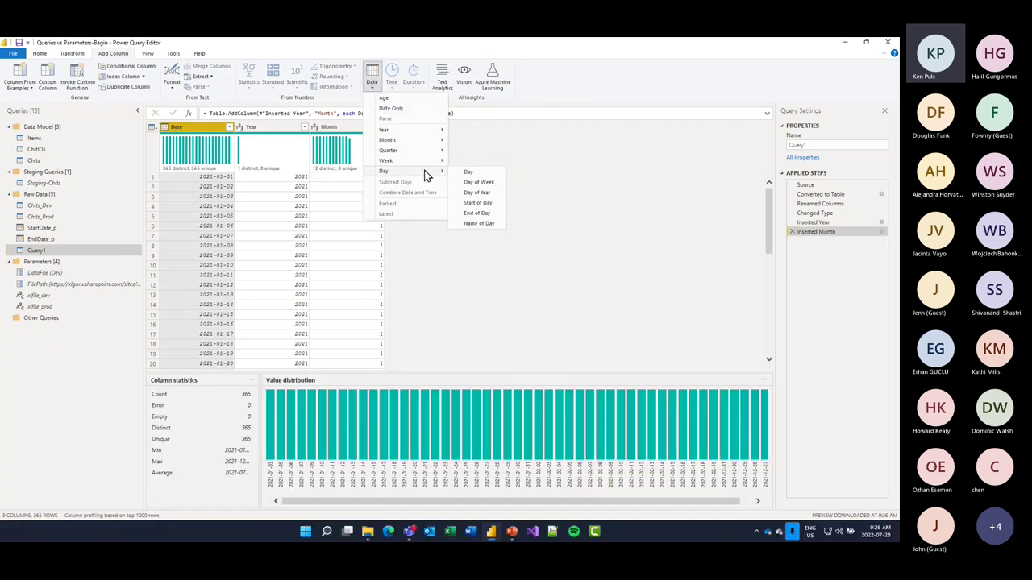
{"action": "left_click", "coordinate": [492, 224]}
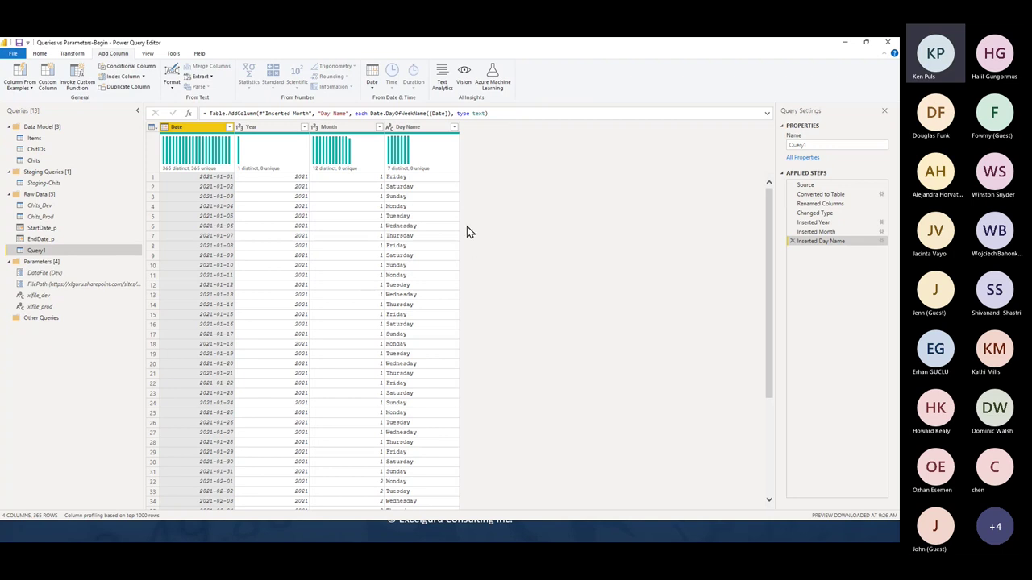
- Filter the Day Name column to keep only Friday
{"action": "left_click", "coordinate": [453, 127]}
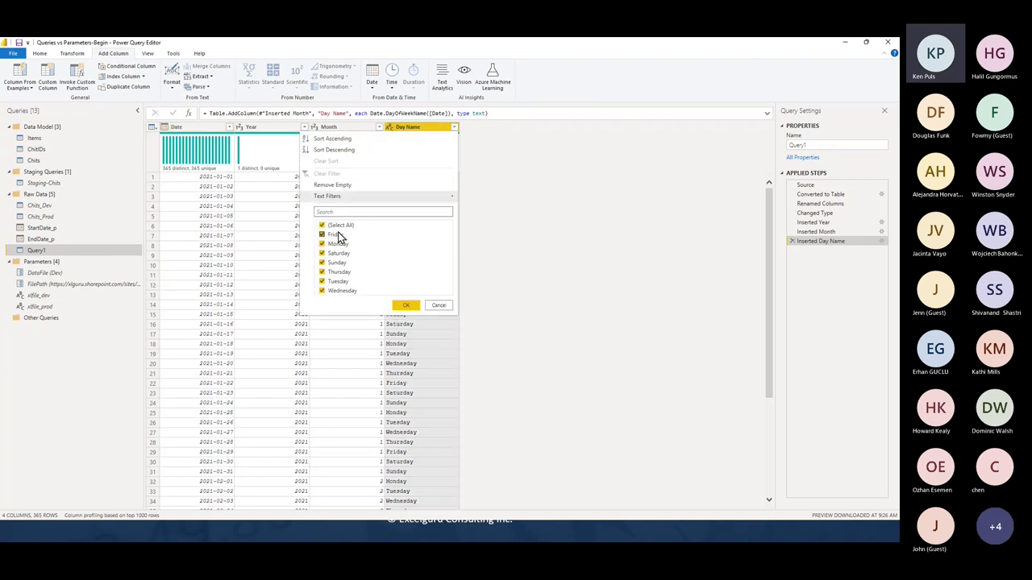
{"action": "left_click", "coordinate": [323, 225]}
{"action": "left_click", "coordinate": [322, 235]}
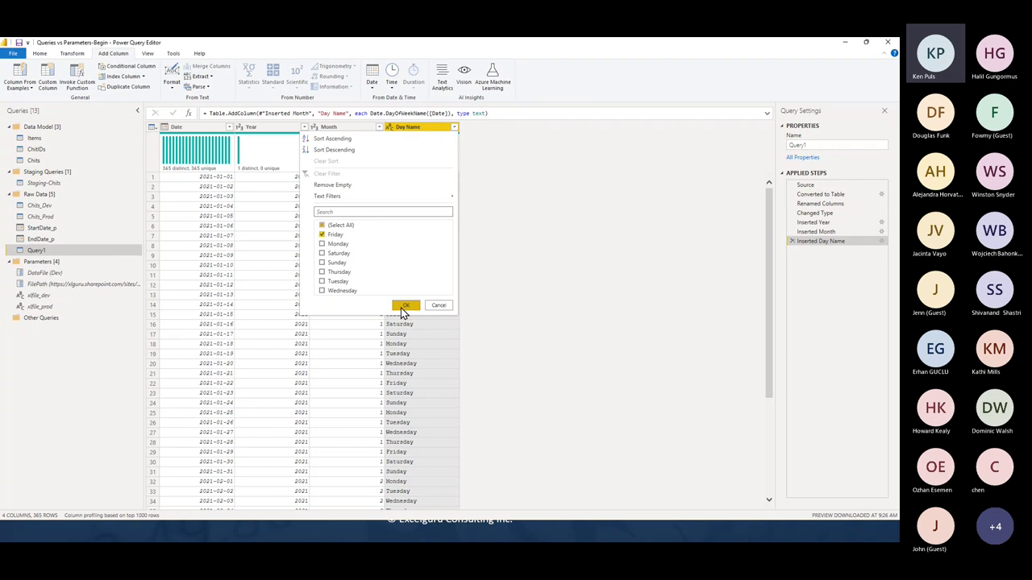
{"action": "left_click", "coordinate": [403, 307]}
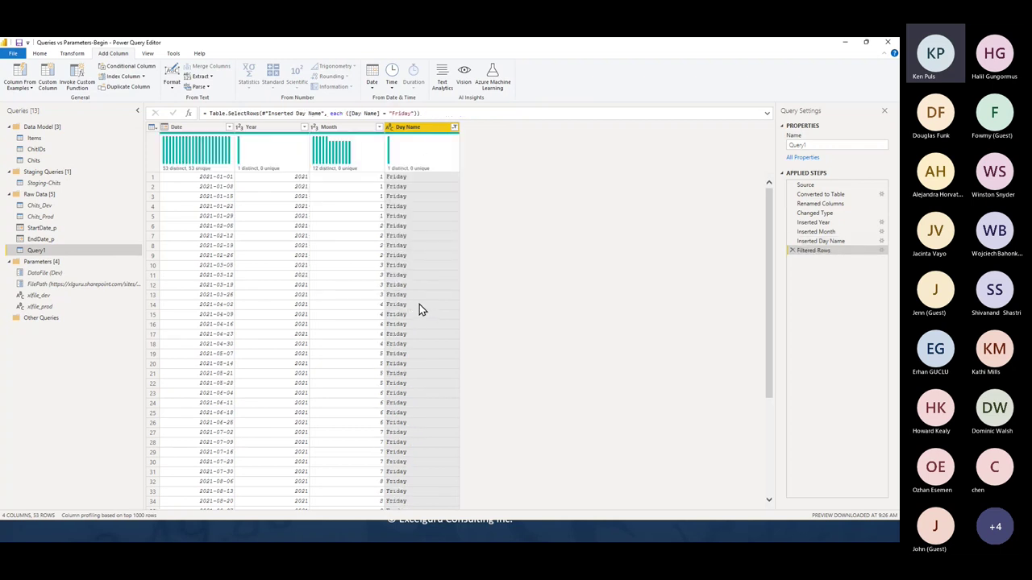
- Set up a Group By on Year and Month with an End of Month column holding the Max of Date
{"action": "left_click", "coordinate": [276, 129]}
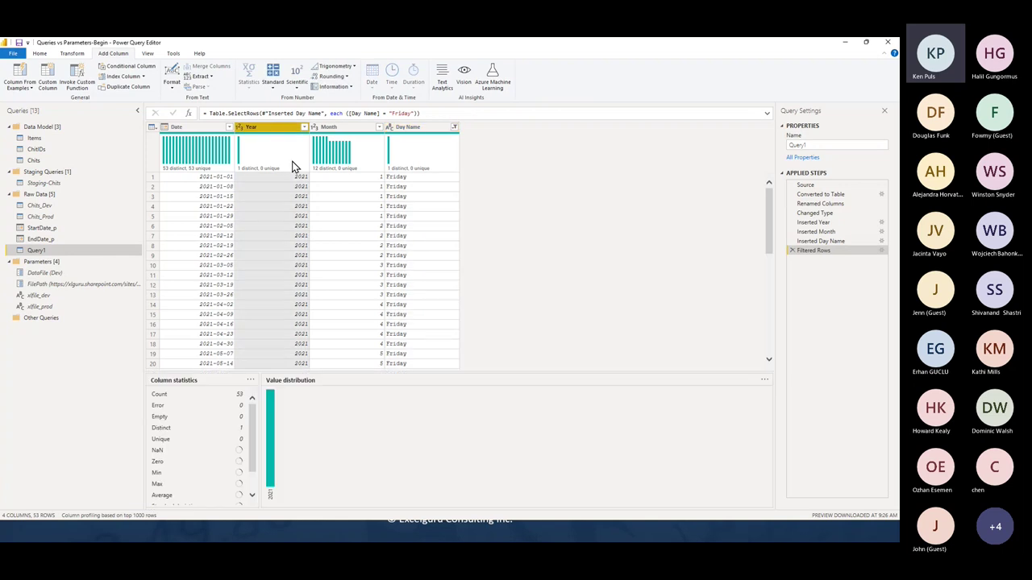
{"action": "left_click", "coordinate": [340, 127], "text": "ctrl"}
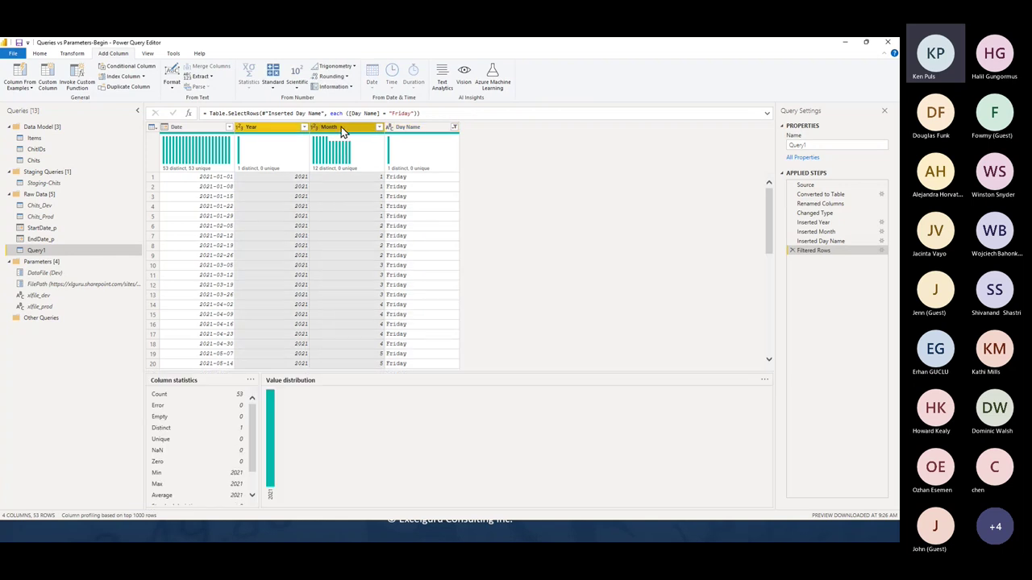
{"action": "left_click", "coordinate": [71, 54]}
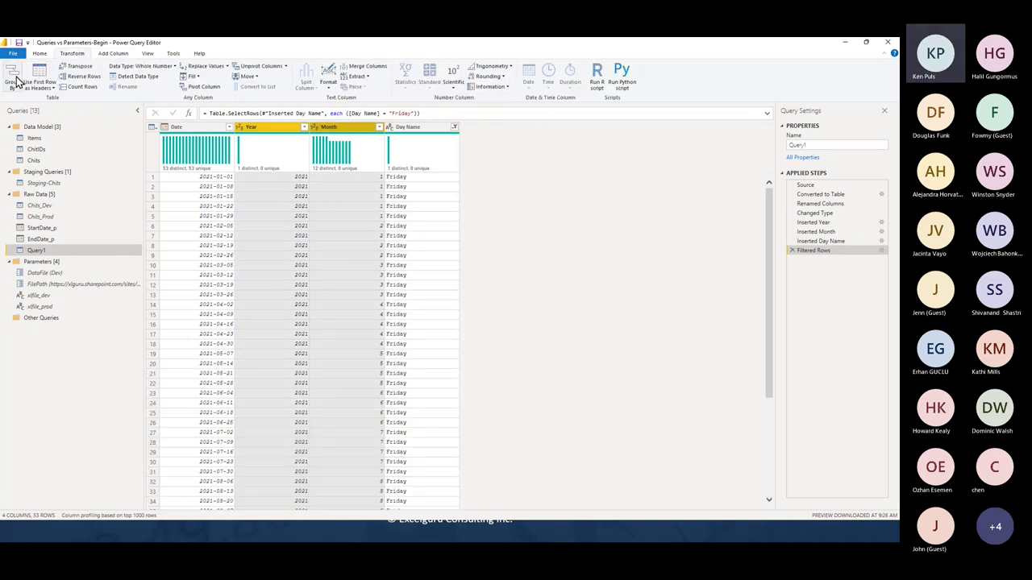
{"action": "left_click", "coordinate": [15, 81]}
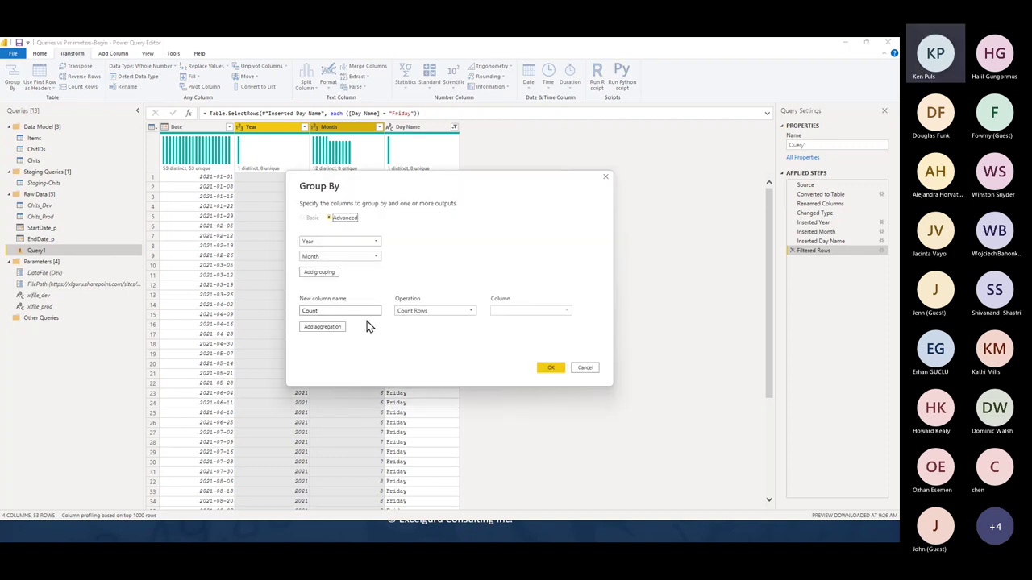
{"action": "left_click", "coordinate": [463, 315]}
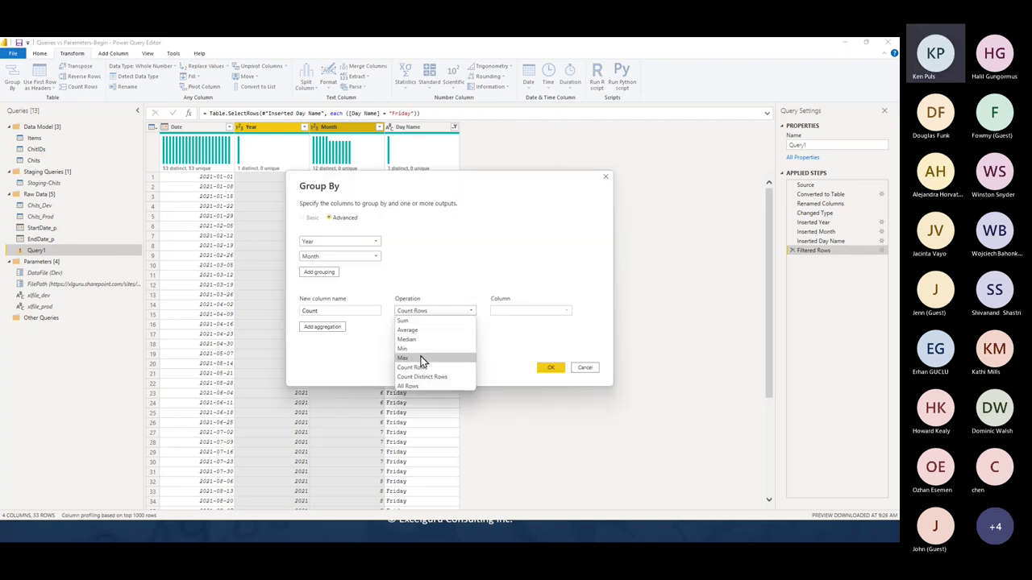
{"action": "left_click", "coordinate": [419, 359]}
{"action": "double_click", "coordinate": [339, 310]}
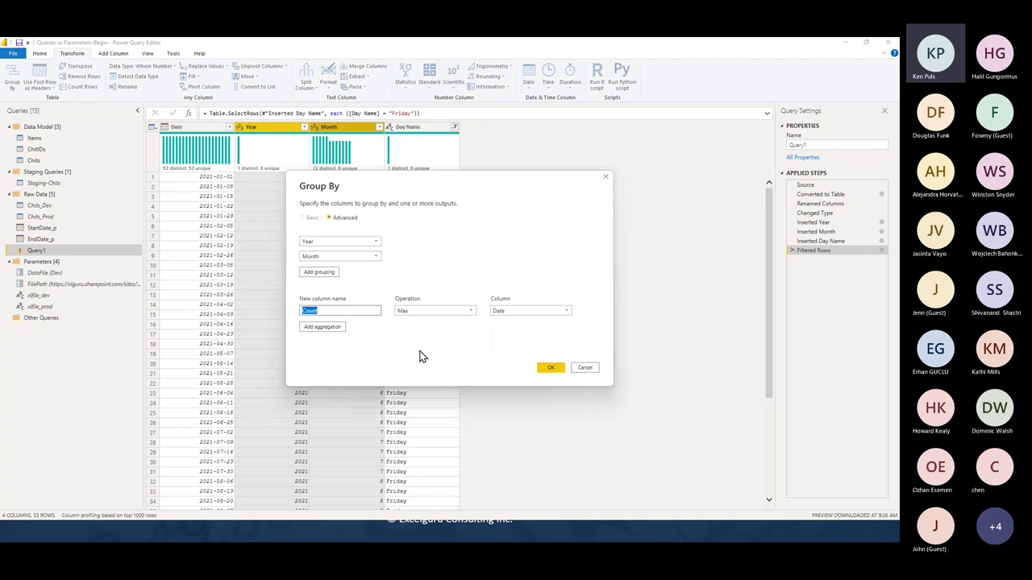
{"action": "type", "text": "End of Month"}
- Add a second Count Rows aggregation named Weeks in Month and apply the grouping
{"action": "left_click", "coordinate": [332, 328]}
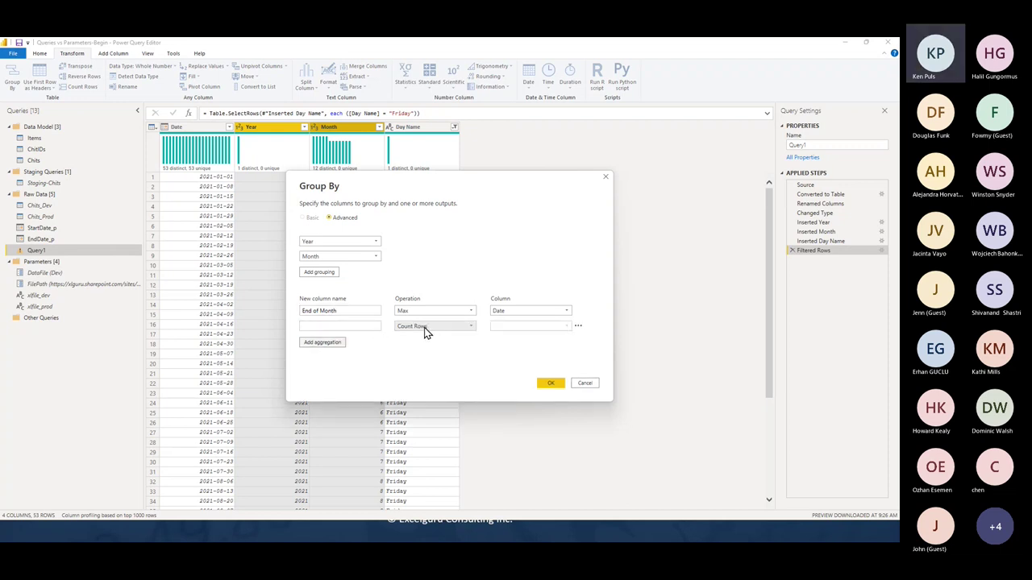
{"action": "left_click", "coordinate": [362, 325]}
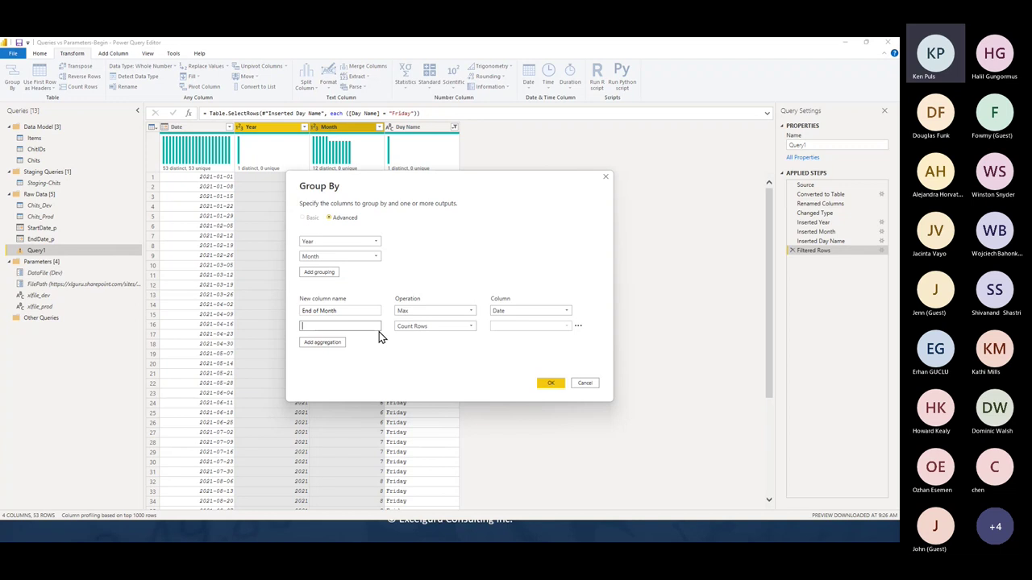
{"action": "type", "text": "Weeks in MOnth"}
{"action": "key", "text": "BackSpace"}
{"action": "type", "text": "ont"}
{"action": "left_click", "coordinate": [550, 384]}
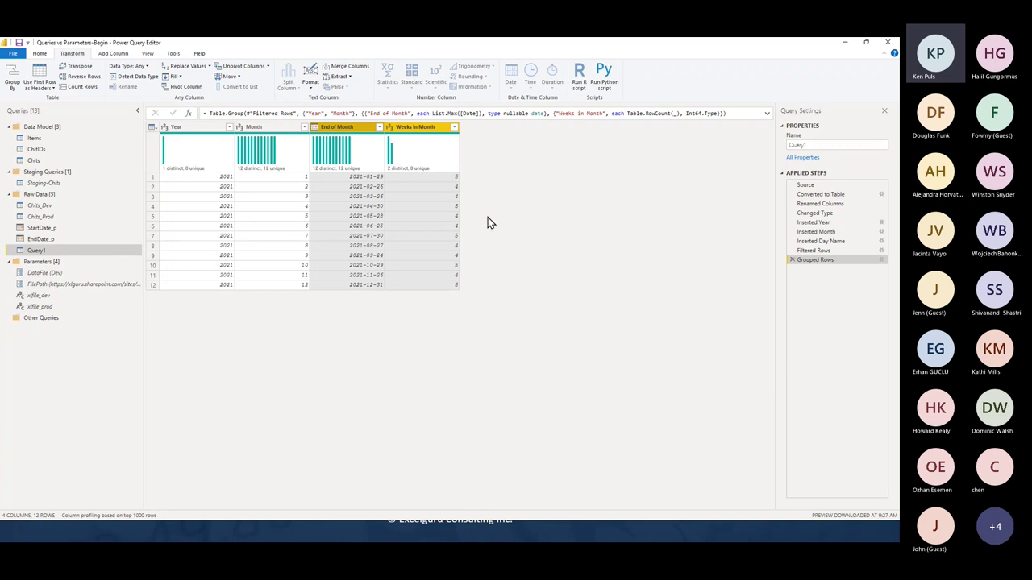
- Start a custom column on the grouped monthly table and name it Start of Month
{"action": "left_click", "coordinate": [113, 54]}
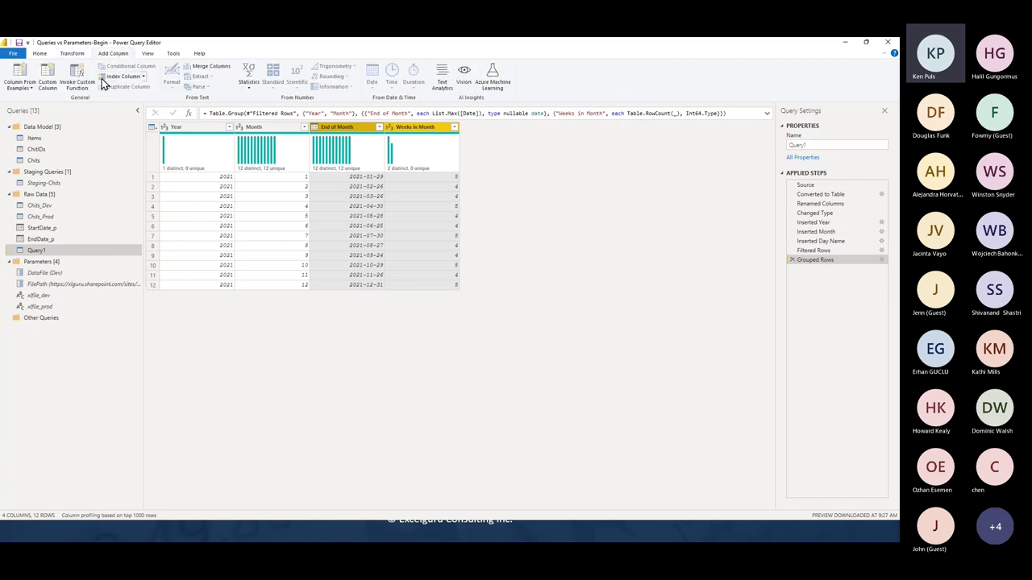
{"action": "mouse_move", "coordinate": [417, 146]}
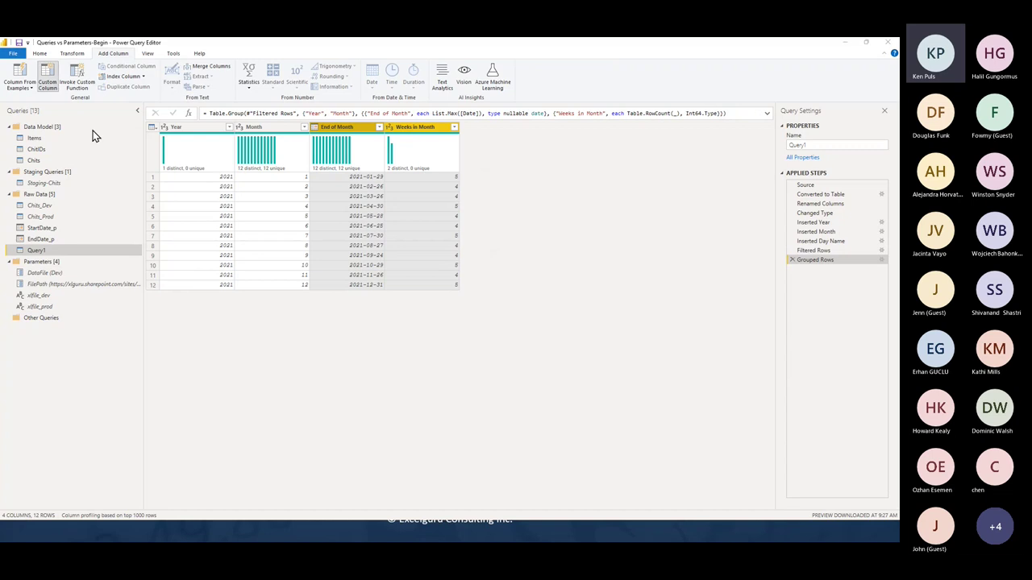
{"action": "left_click", "coordinate": [47, 77]}
{"action": "double_click", "coordinate": [358, 231]}
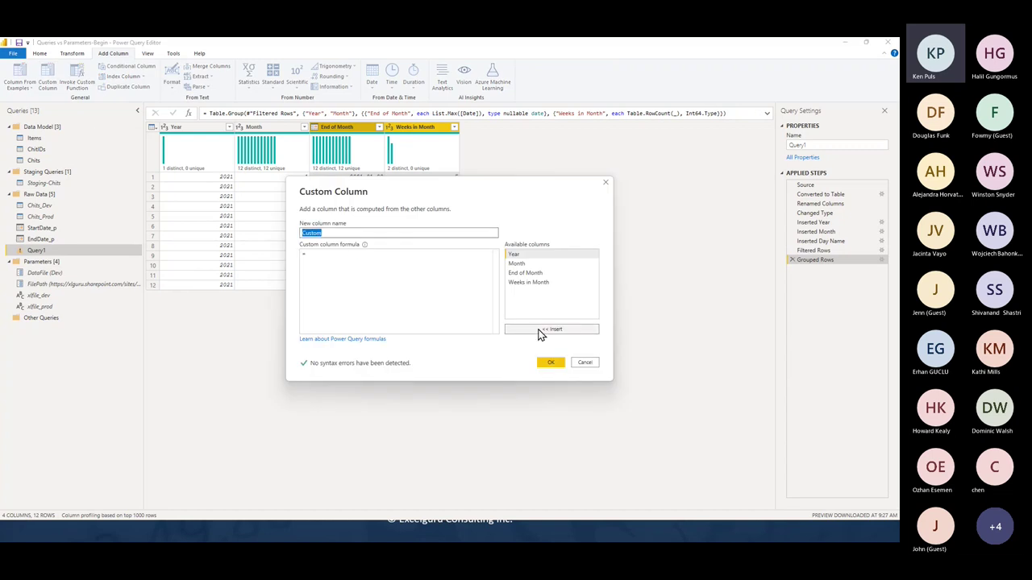
{"action": "type", "text": "Start of Month"}
{"action": "key", "text": "Tab"}
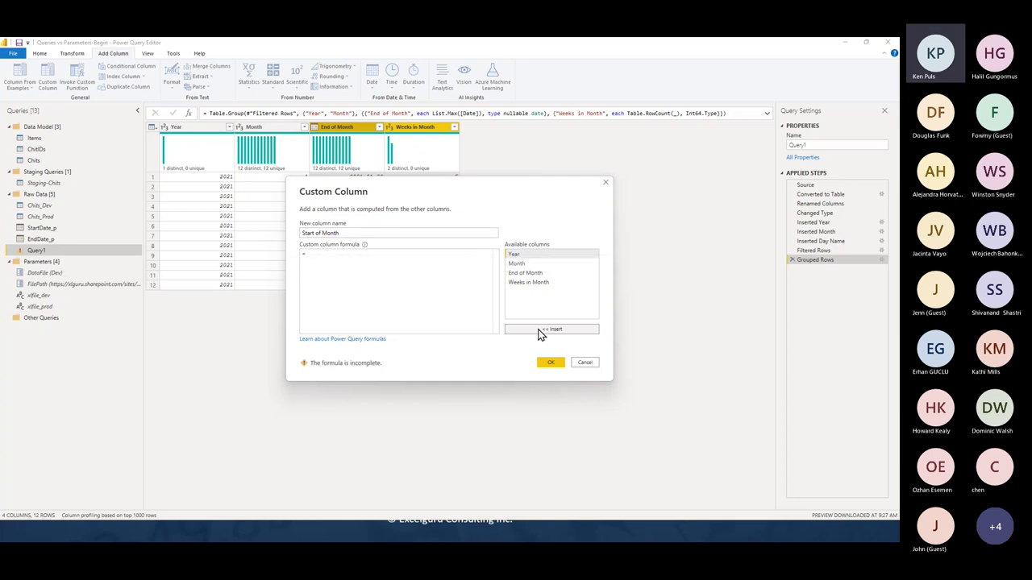
- Enter the formula Date.AddDays( [End of Month], -7 * [Weeks in Month] +1 ) and create the Start of Month column
{"action": "type", "text": "Da"}
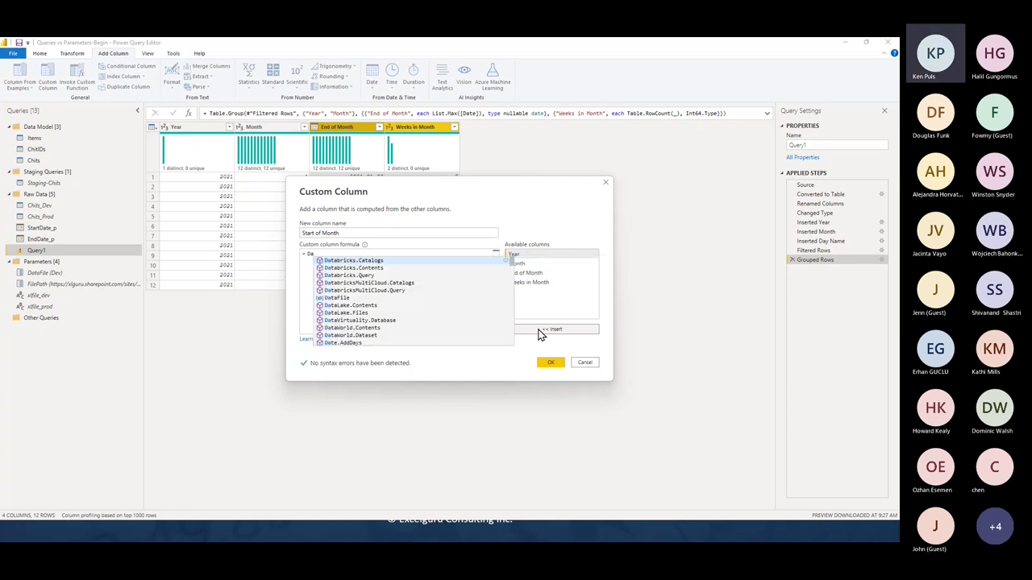
{"action": "type", "text": "te.Ad"}
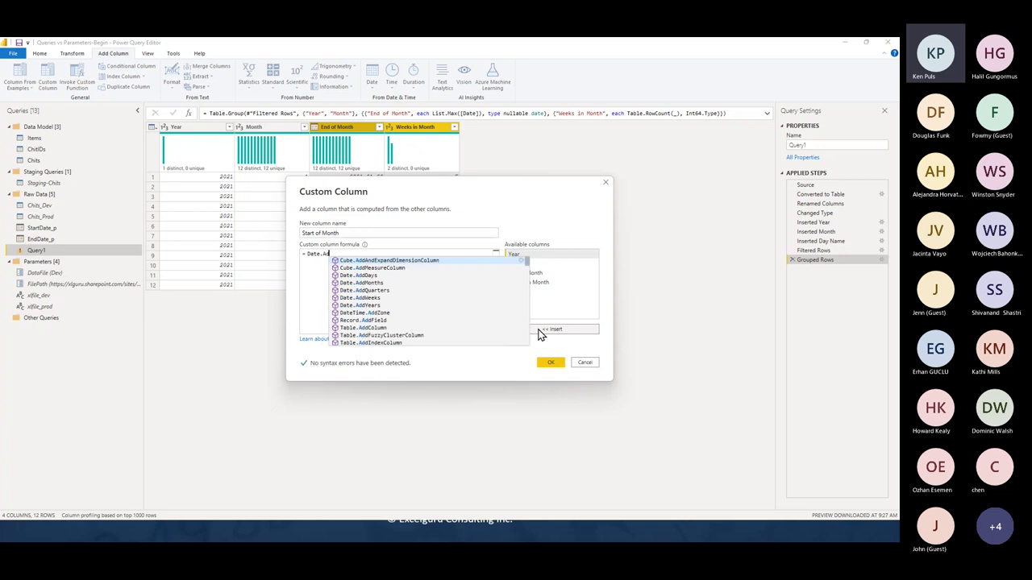
{"action": "type", "text": "dDays("}
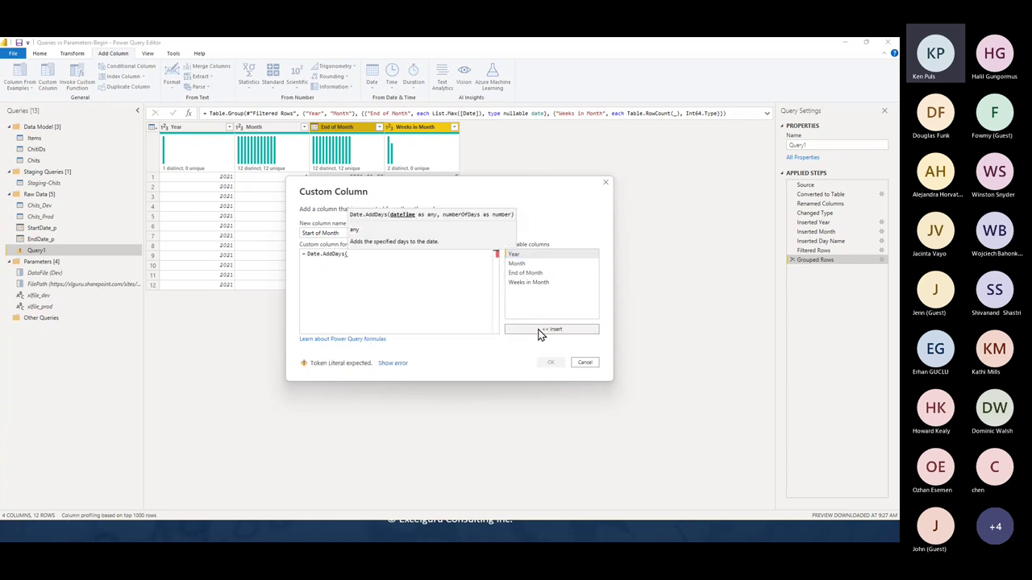
{"action": "type", "text": " [End of Month]"}
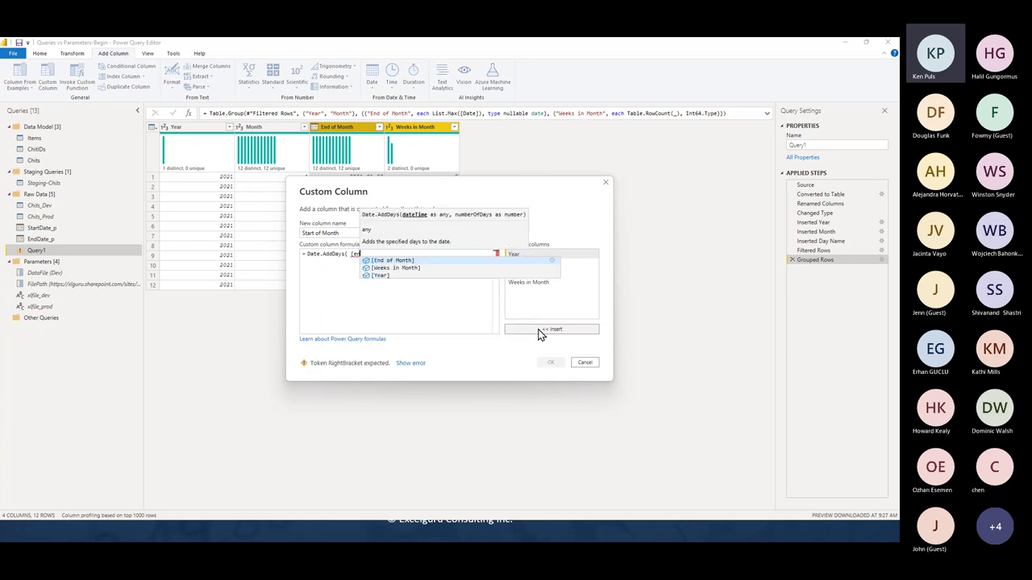
{"action": "type", "text": ","}
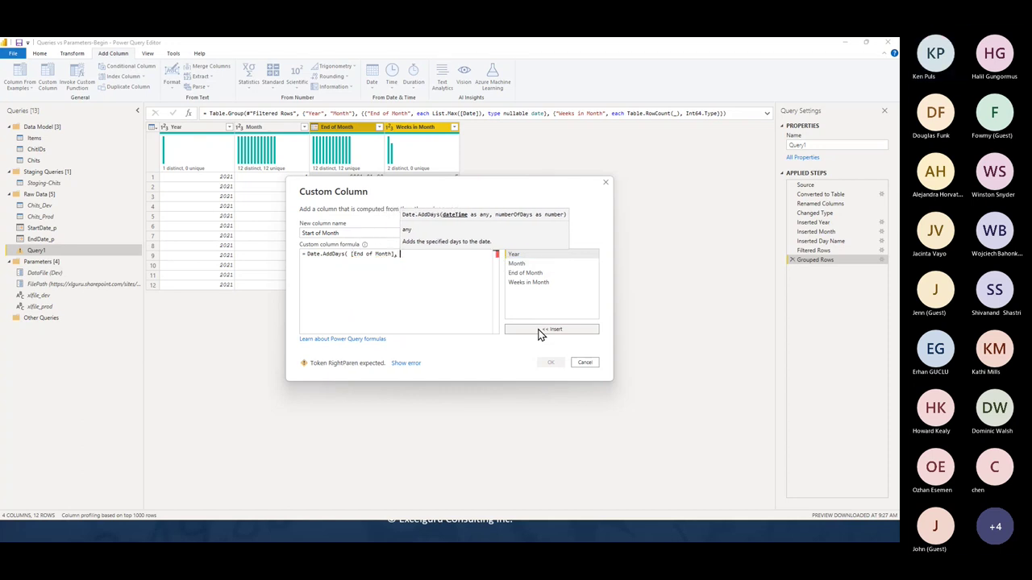
{"action": "type", "text": " -"}
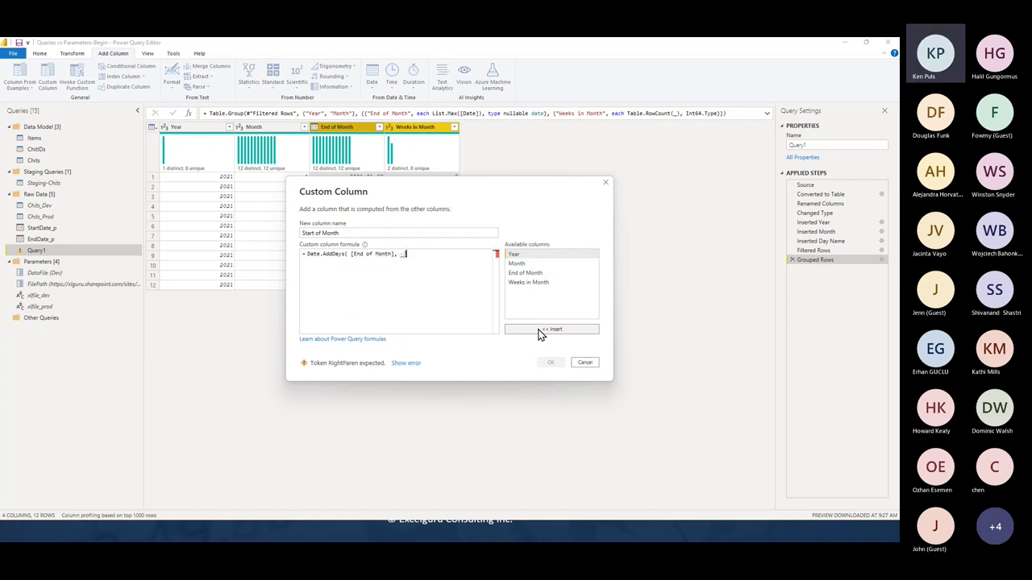
{"action": "type", "text": "7 * [Weeks in Month]"}
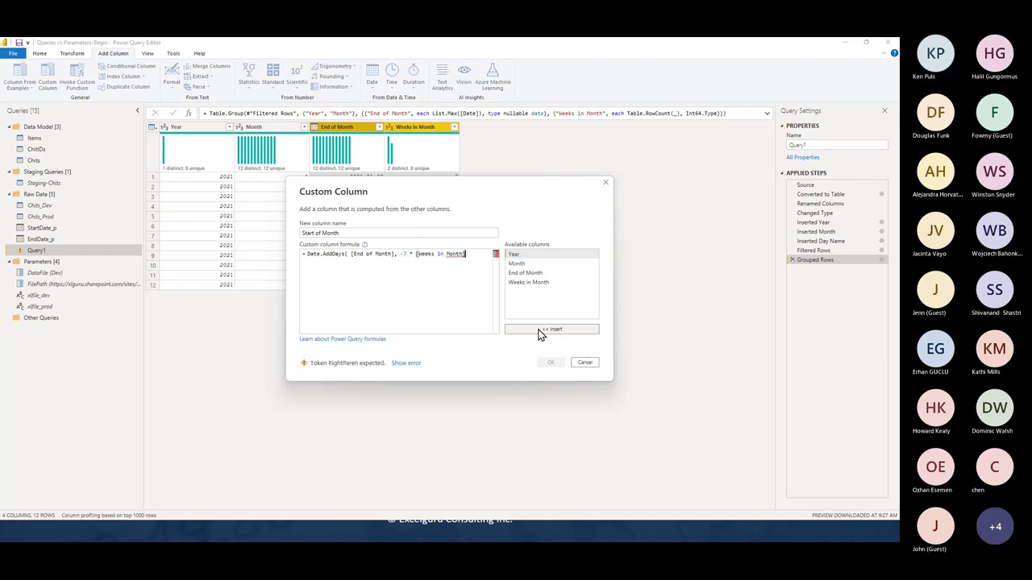
{"action": "type", "text": " +1"}
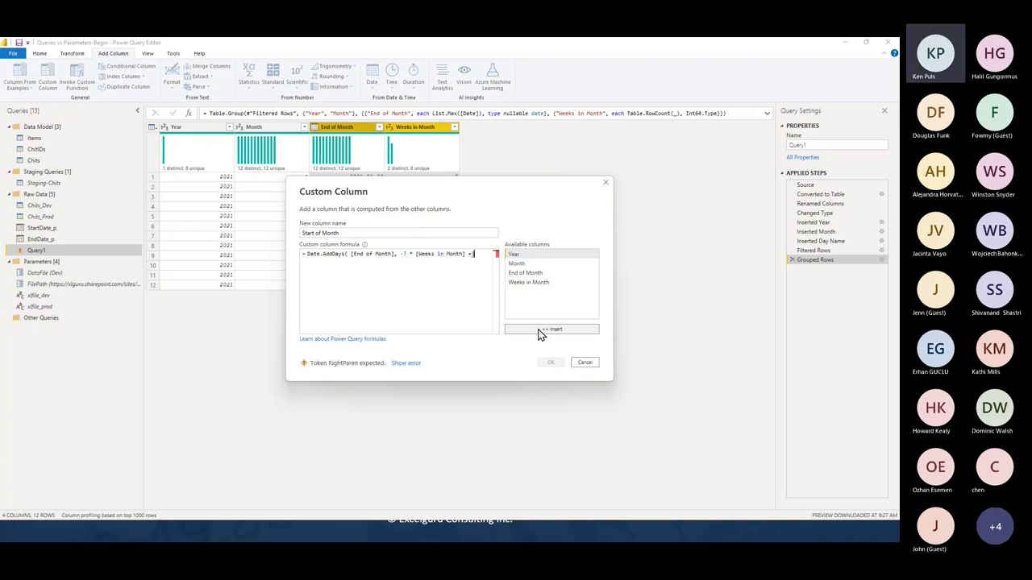
{"action": "type", "text": " )"}
{"action": "key", "text": "Return"}
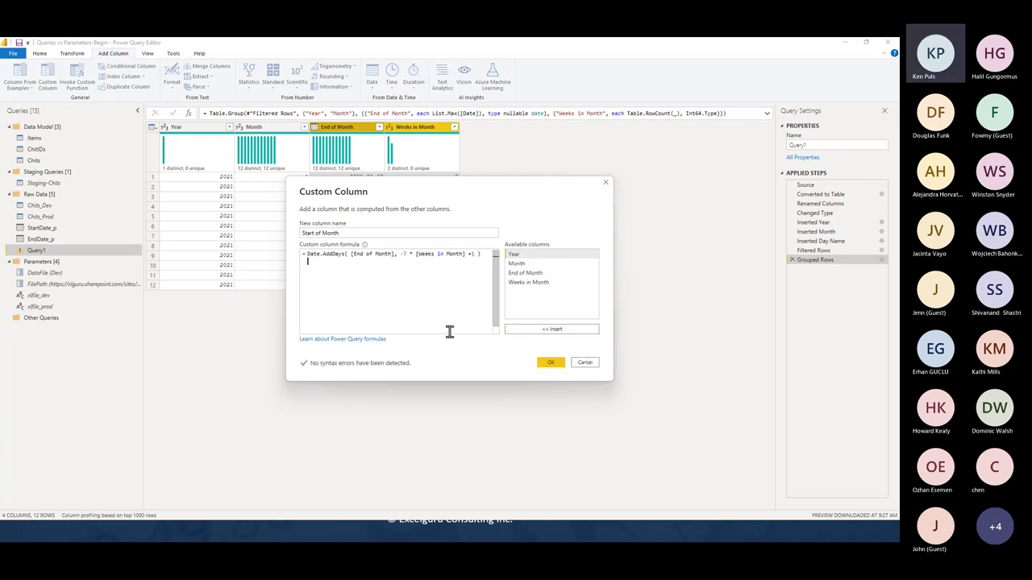
{"action": "left_click", "coordinate": [548, 364]}
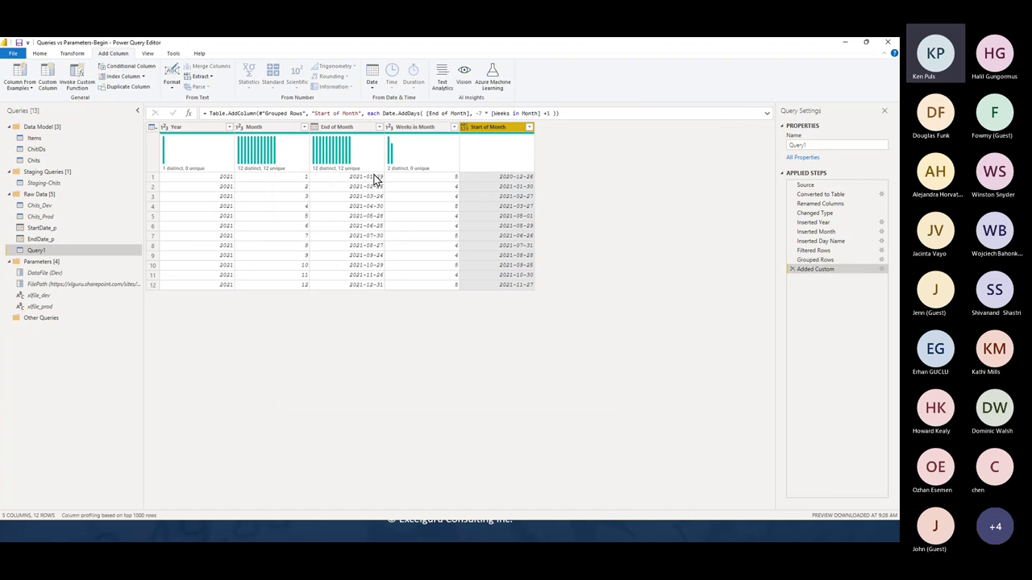
- Start a conditional column named Start of Year with the condition Month equals 1
{"action": "left_click", "coordinate": [48, 77]}
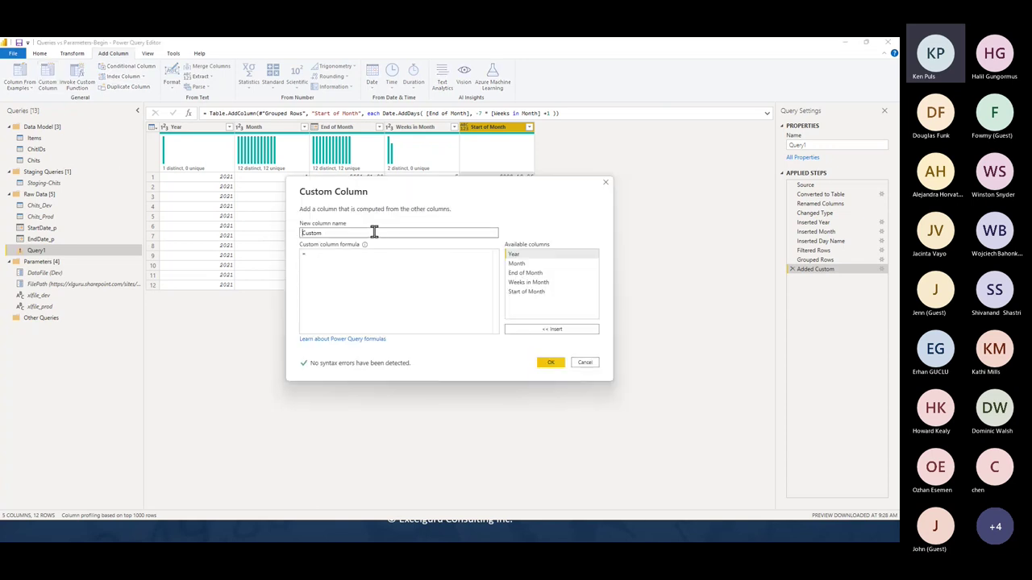
{"action": "left_click", "coordinate": [588, 362]}
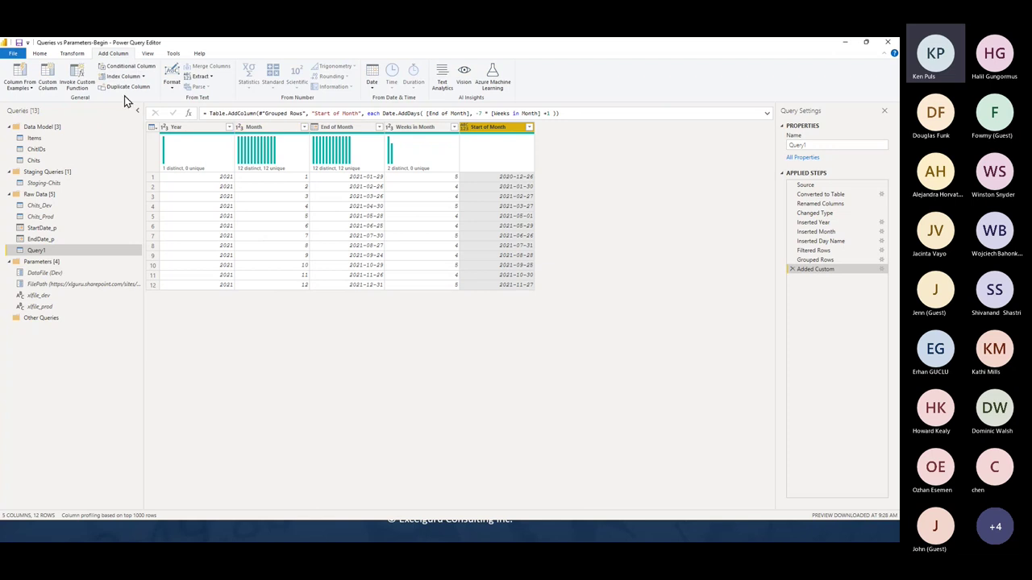
{"action": "left_click", "coordinate": [126, 66]}
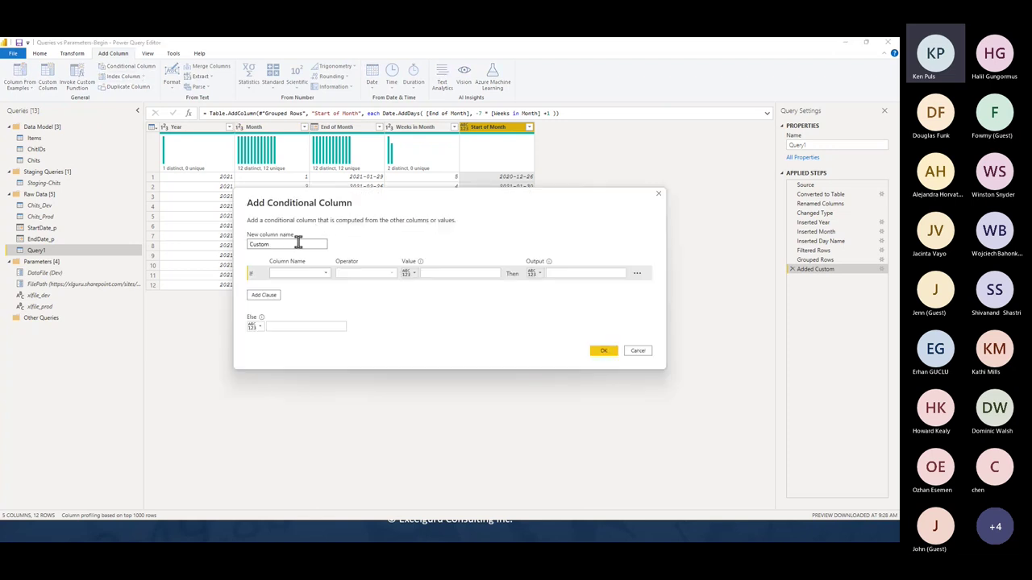
{"action": "double_click", "coordinate": [297, 243]}
{"action": "type", "text": "Start of Year"}
{"action": "left_click", "coordinate": [318, 274]}
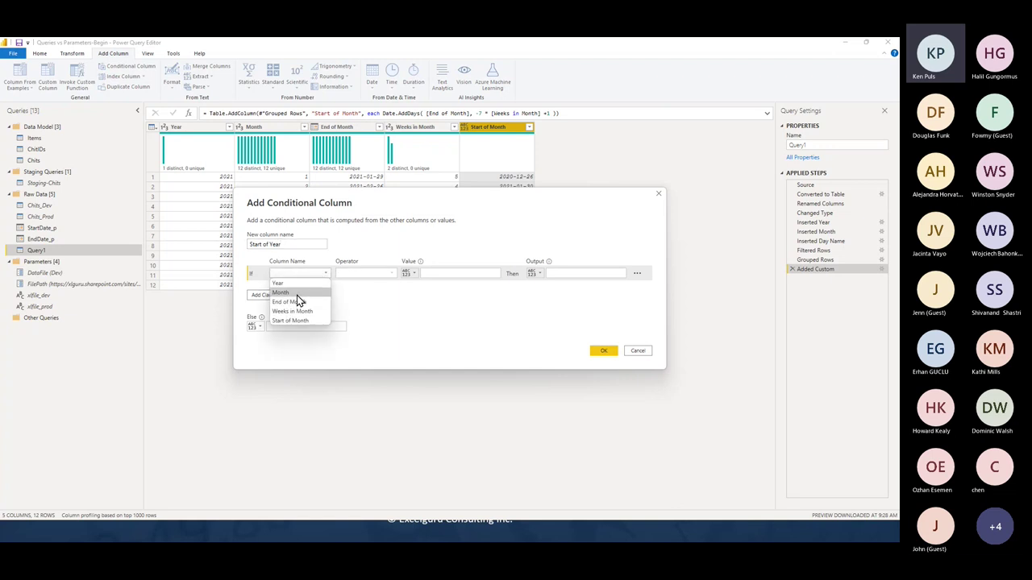
{"action": "left_click", "coordinate": [297, 292]}
{"action": "left_click", "coordinate": [437, 273]}
{"action": "type", "text": "1"}
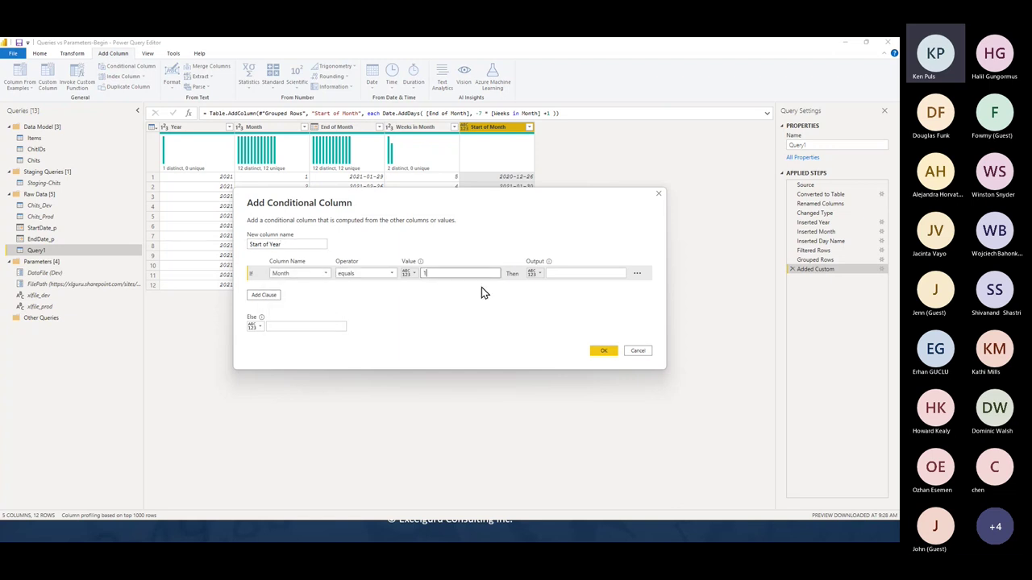
- Make the Start of Year condition output the Start of Month column, otherwise null, and create the column
{"action": "left_click", "coordinate": [535, 274]}
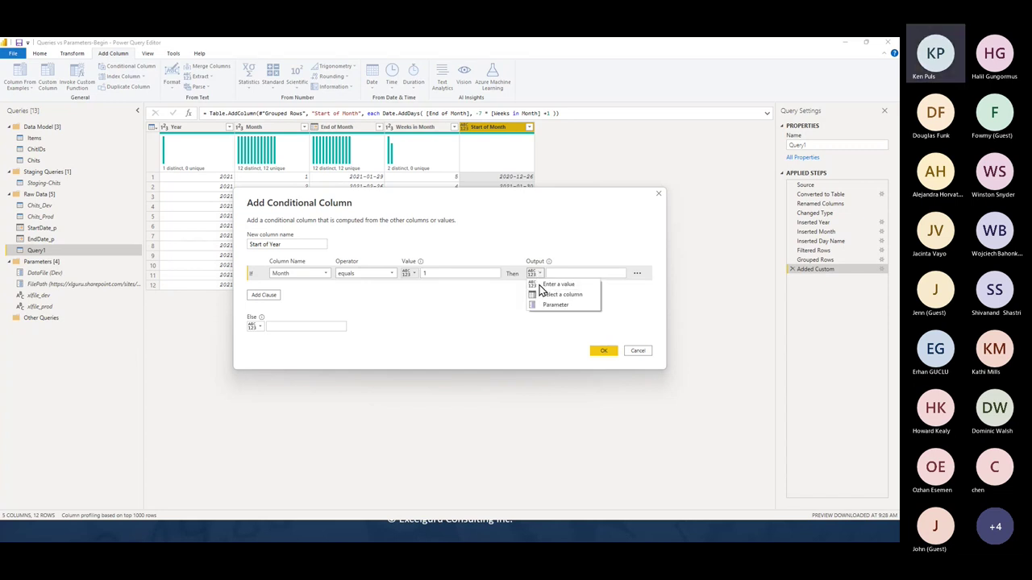
{"action": "left_click", "coordinate": [544, 295]}
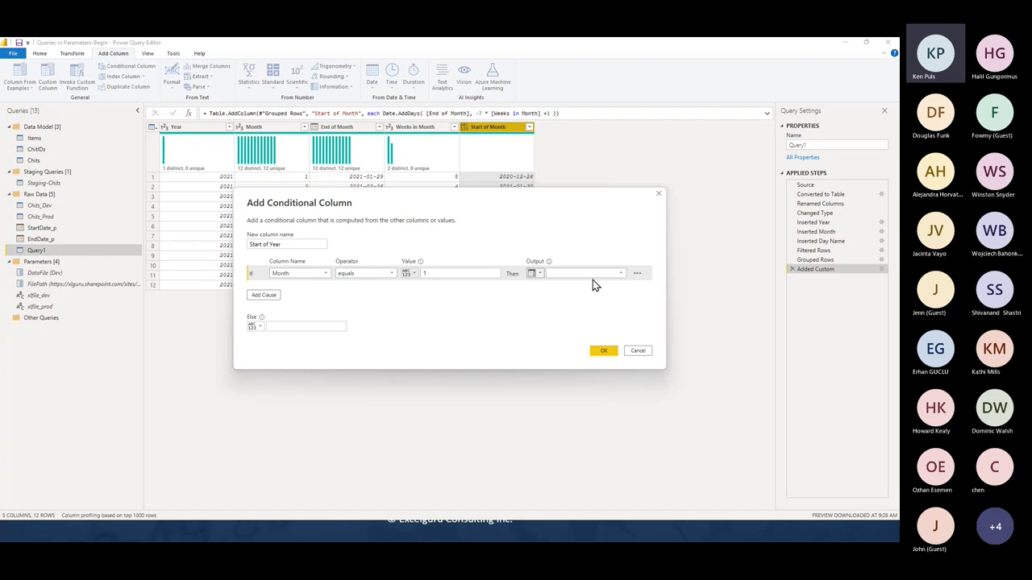
{"action": "left_click", "coordinate": [592, 277]}
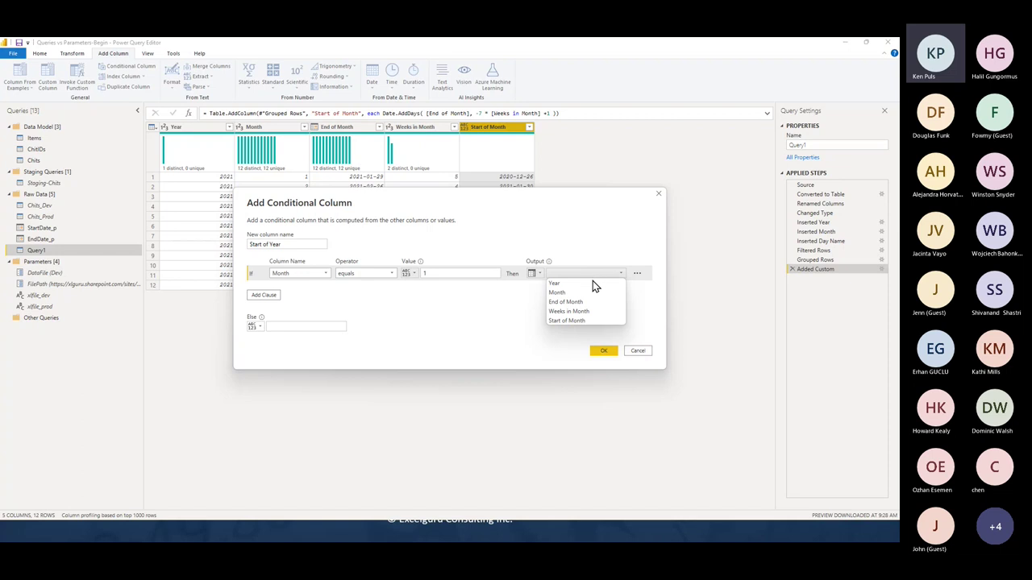
{"action": "left_click", "coordinate": [582, 320]}
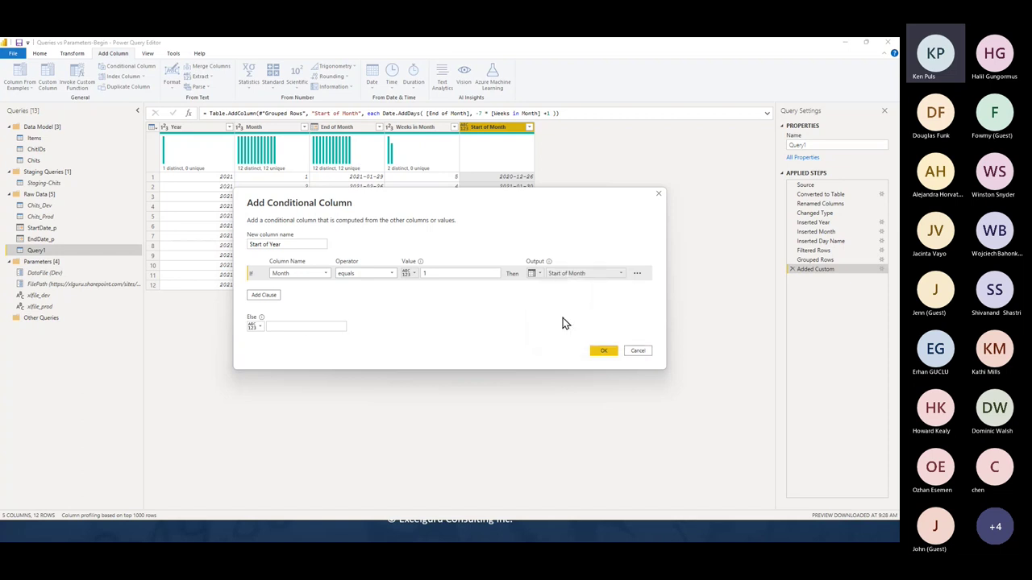
{"action": "left_click", "coordinate": [305, 325]}
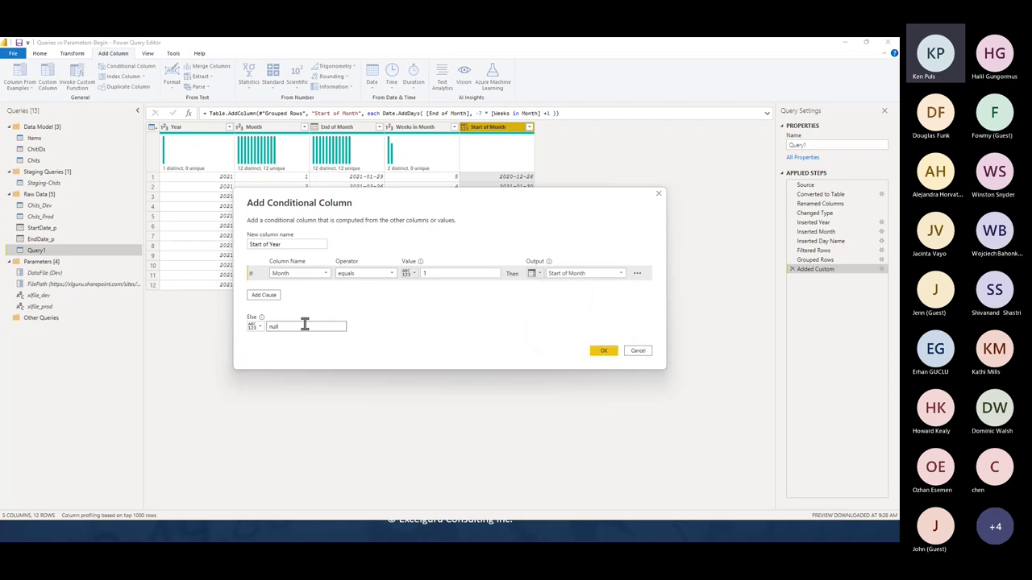
{"action": "left_click", "coordinate": [604, 350]}
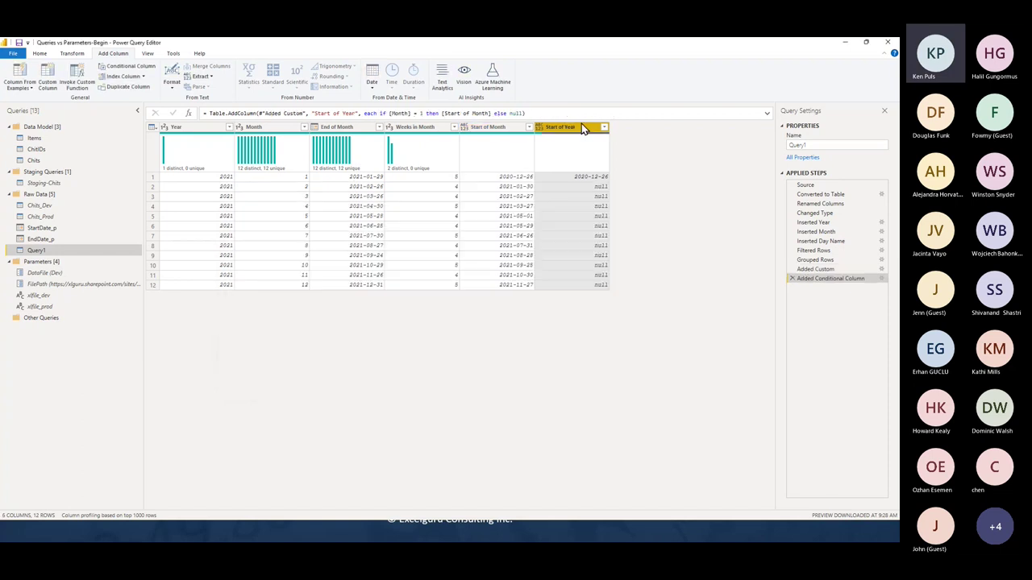
- Fill the Start of Year column down
{"action": "right_click", "coordinate": [581, 126]}
{"action": "mouse_move", "coordinate": [665, 272]}
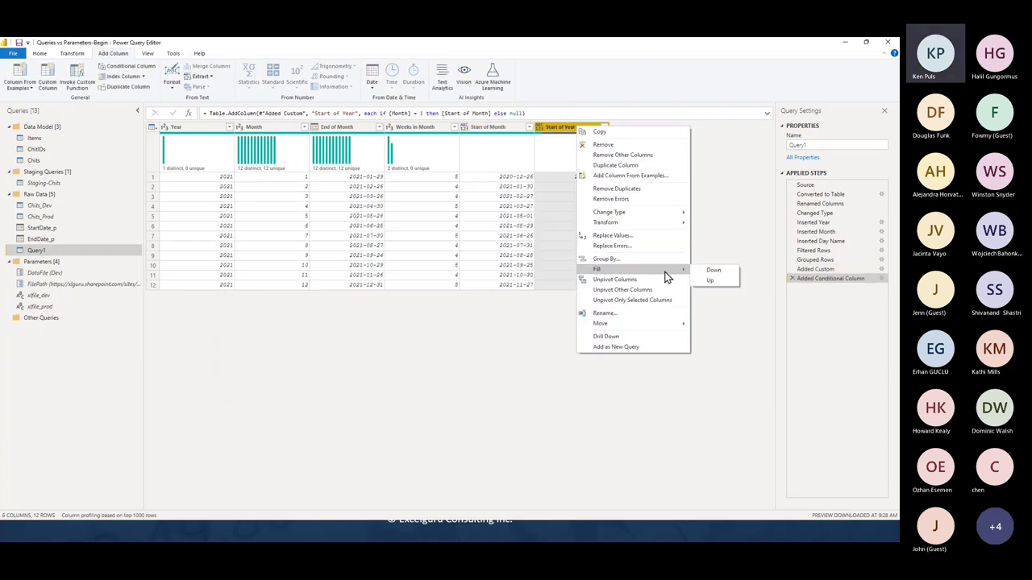
{"action": "left_click", "coordinate": [711, 272]}
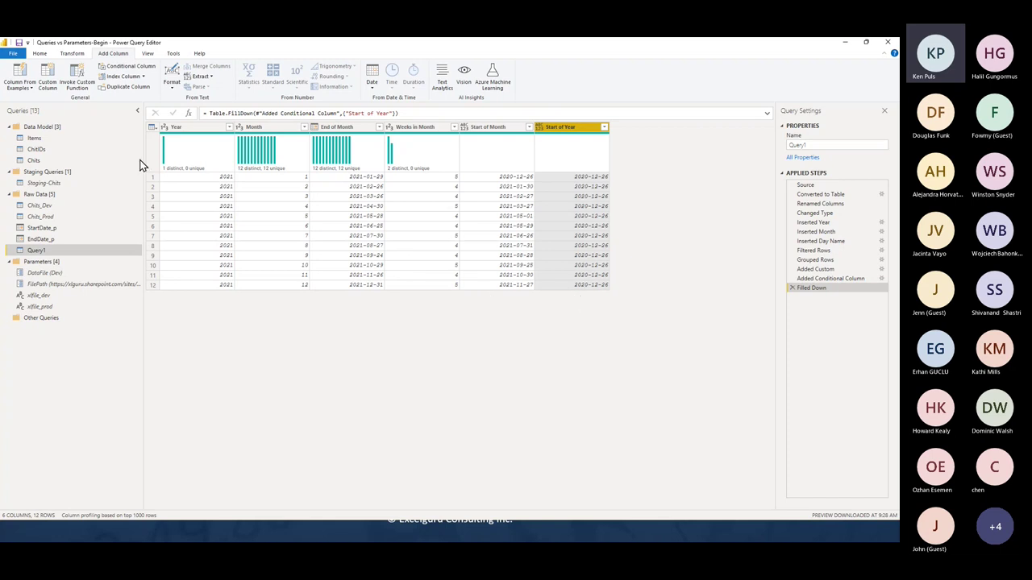
- Start a conditional column named End of Year with the condition Month equals 12
{"action": "left_click", "coordinate": [50, 86]}
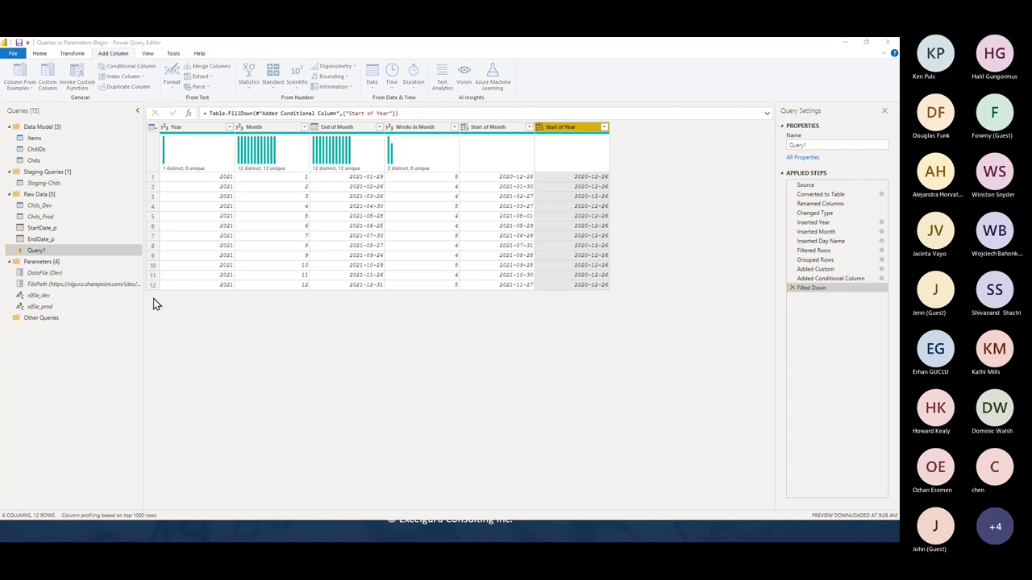
{"action": "left_click", "coordinate": [587, 363]}
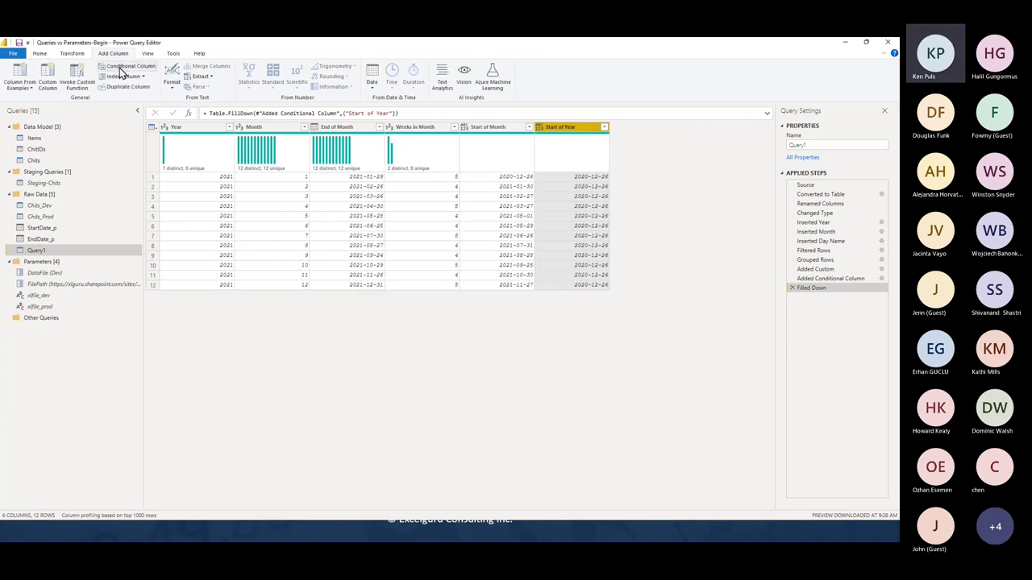
{"action": "left_click", "coordinate": [125, 66]}
{"action": "double_click", "coordinate": [301, 245]}
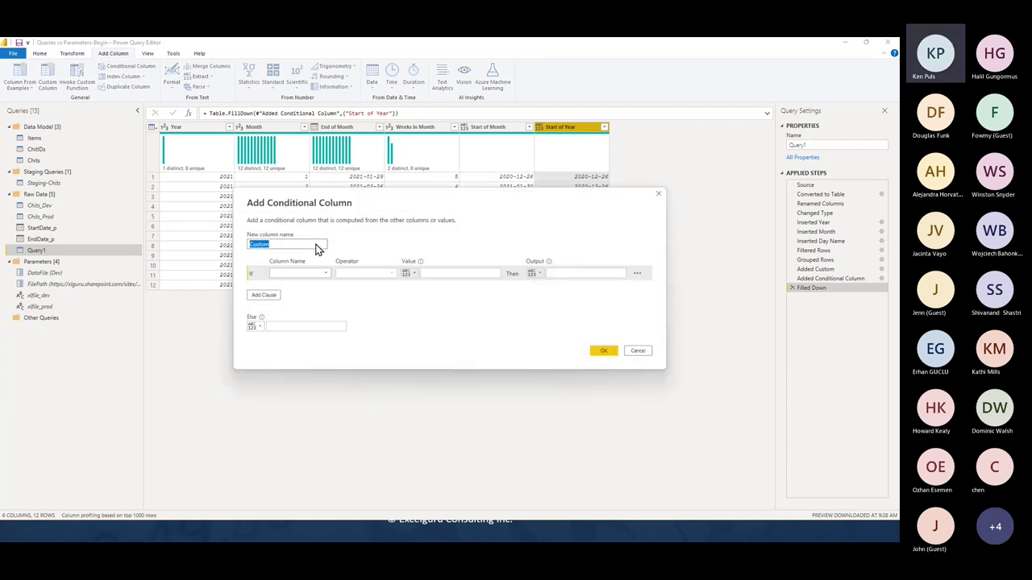
{"action": "type", "text": "End of Year"}
{"action": "left_click", "coordinate": [296, 274]}
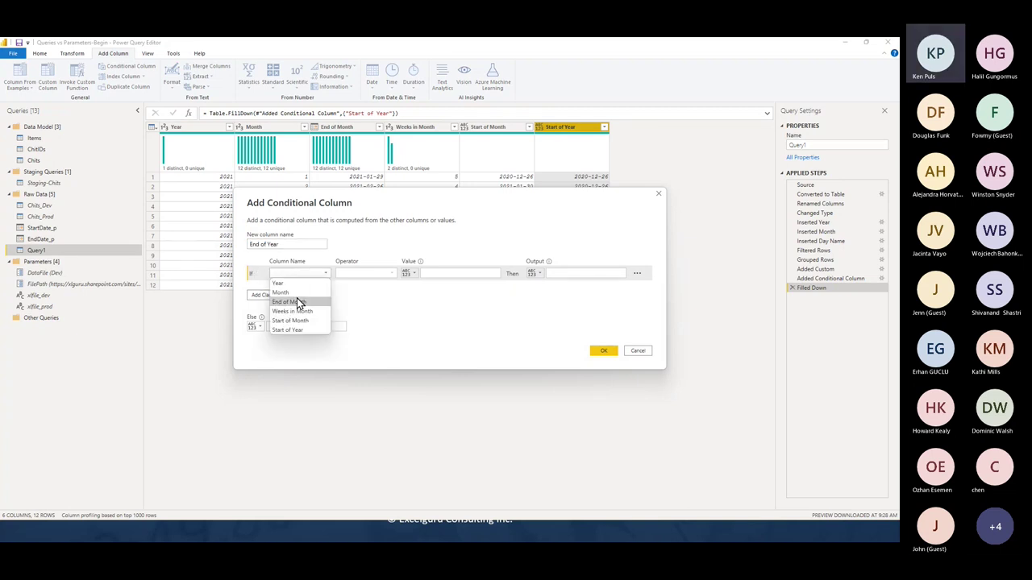
{"action": "left_click", "coordinate": [296, 293]}
{"action": "left_click", "coordinate": [433, 273]}
{"action": "type", "text": "12"}
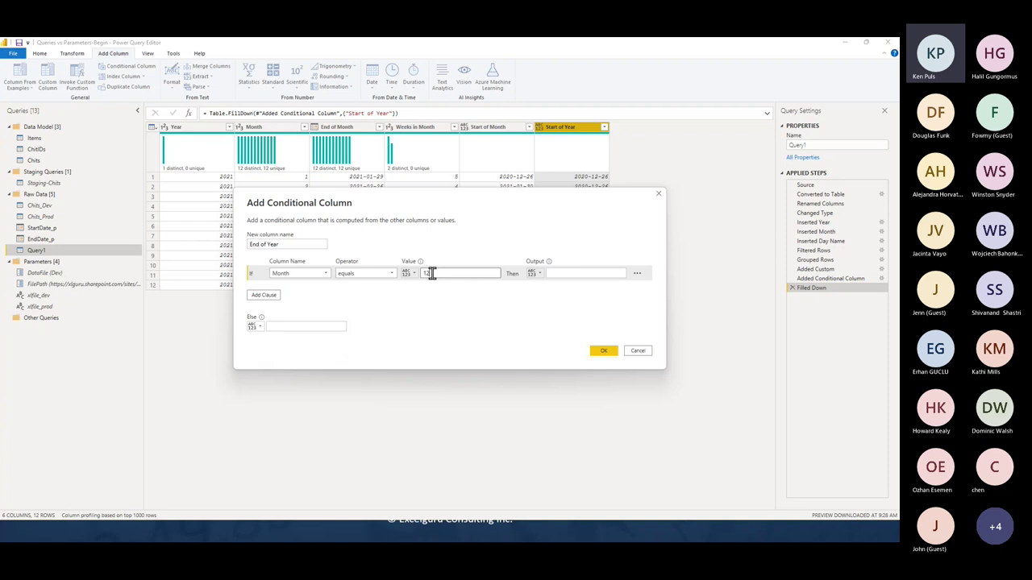
- Make the End of Year condition output the End of Month column, otherwise null, and create the column
{"action": "left_click", "coordinate": [537, 274]}
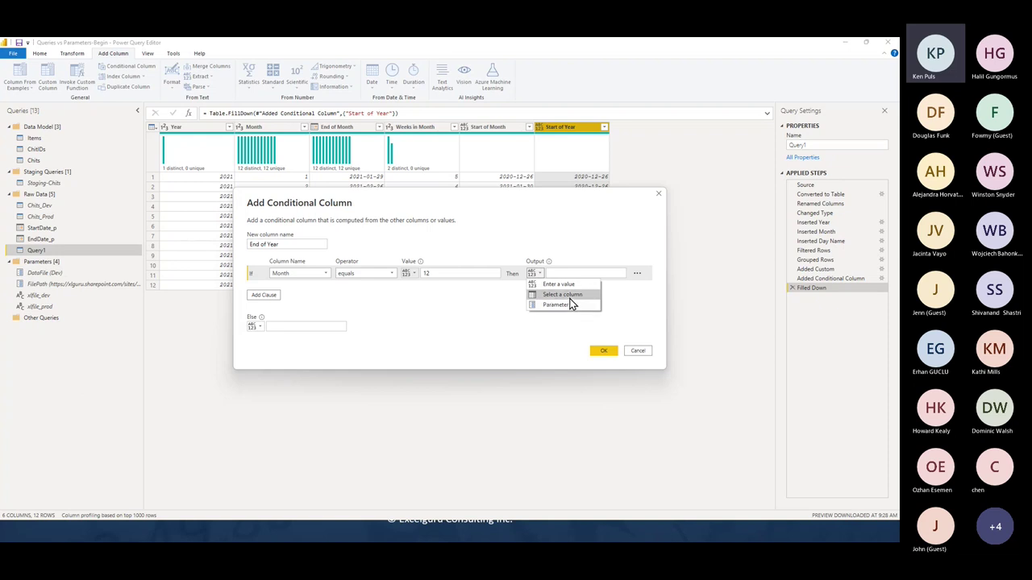
{"action": "left_click", "coordinate": [569, 296]}
{"action": "left_click", "coordinate": [604, 276]}
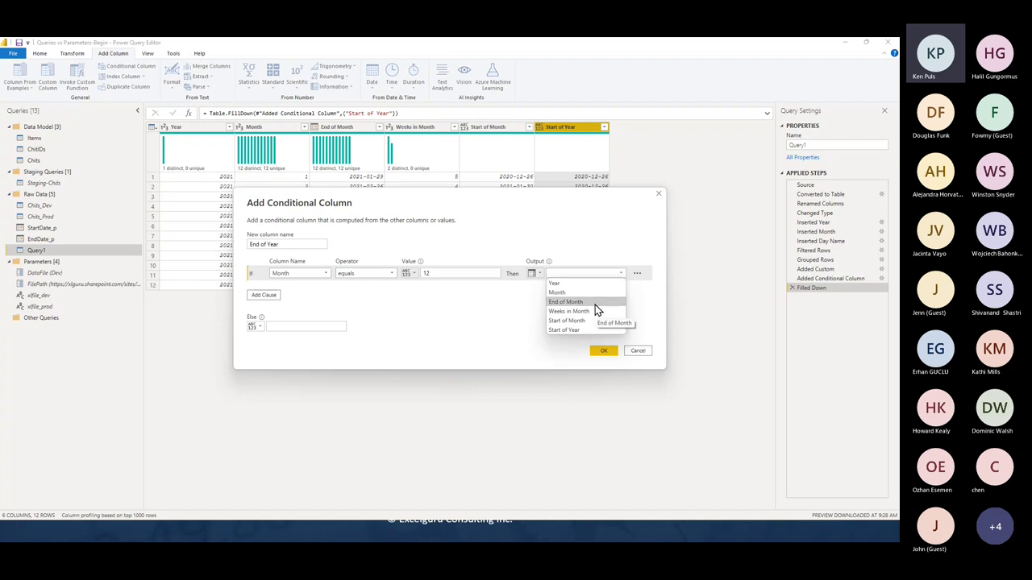
{"action": "left_click", "coordinate": [595, 303]}
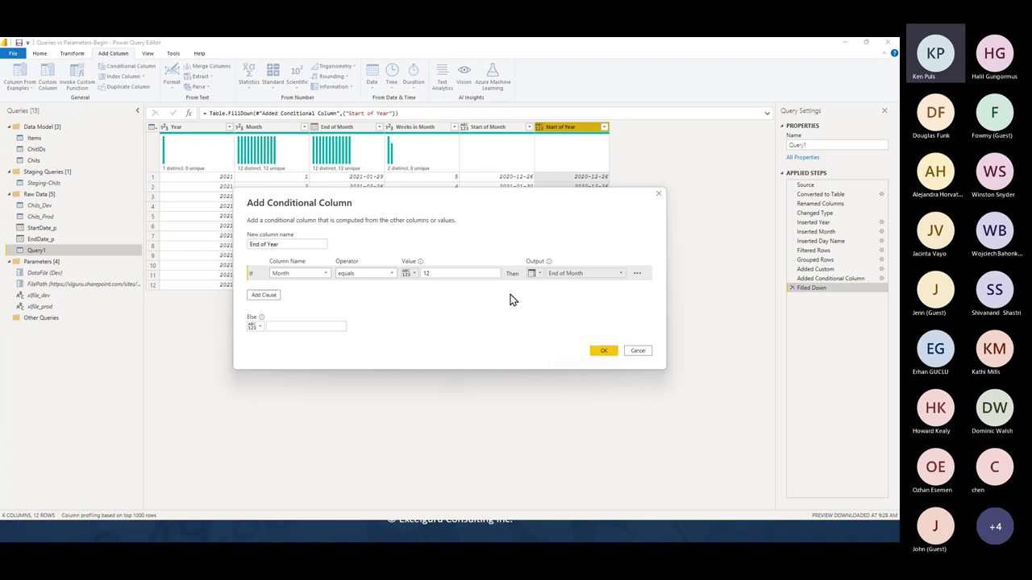
{"action": "left_click", "coordinate": [276, 326]}
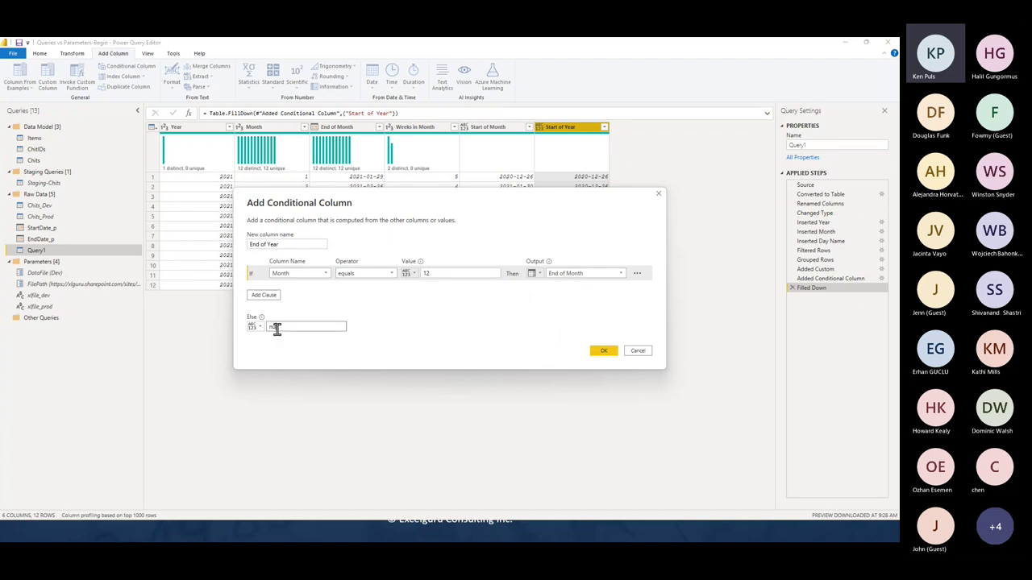
{"action": "type", "text": "null"}
{"action": "left_click", "coordinate": [600, 349]}
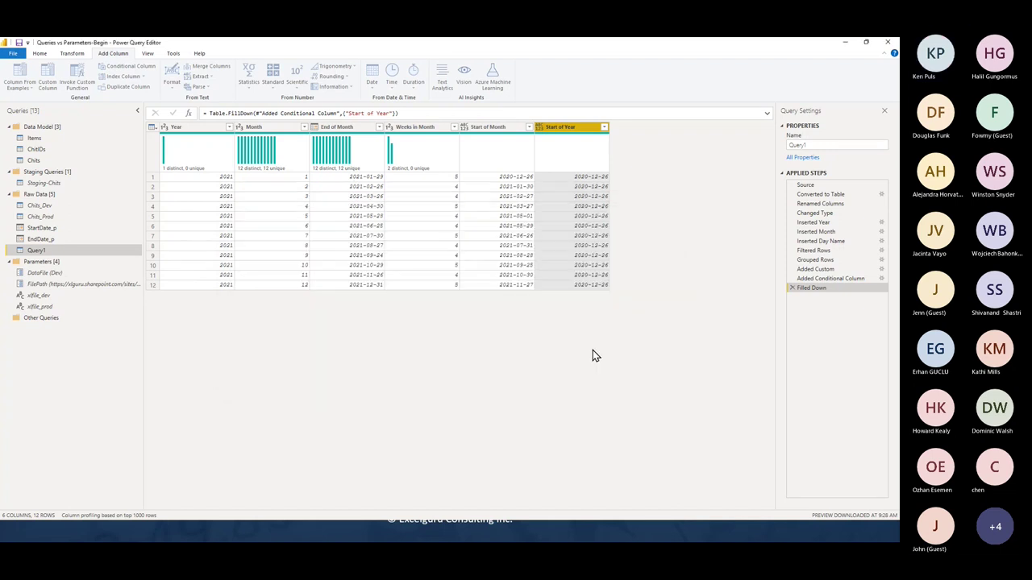
- Fill the End of Year column up
{"action": "right_click", "coordinate": [639, 130]}
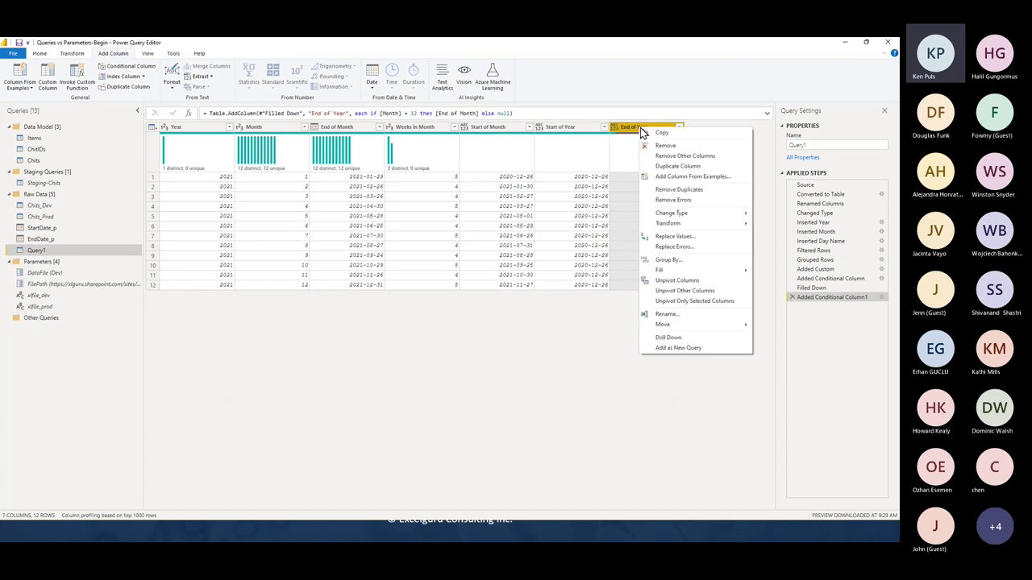
{"action": "mouse_move", "coordinate": [673, 270]}
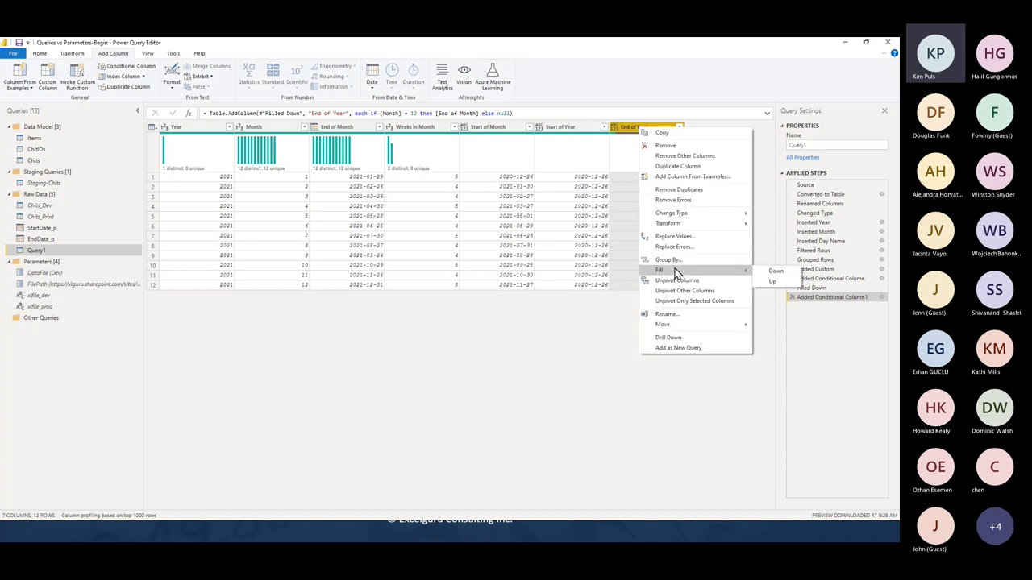
{"action": "left_click", "coordinate": [774, 279]}
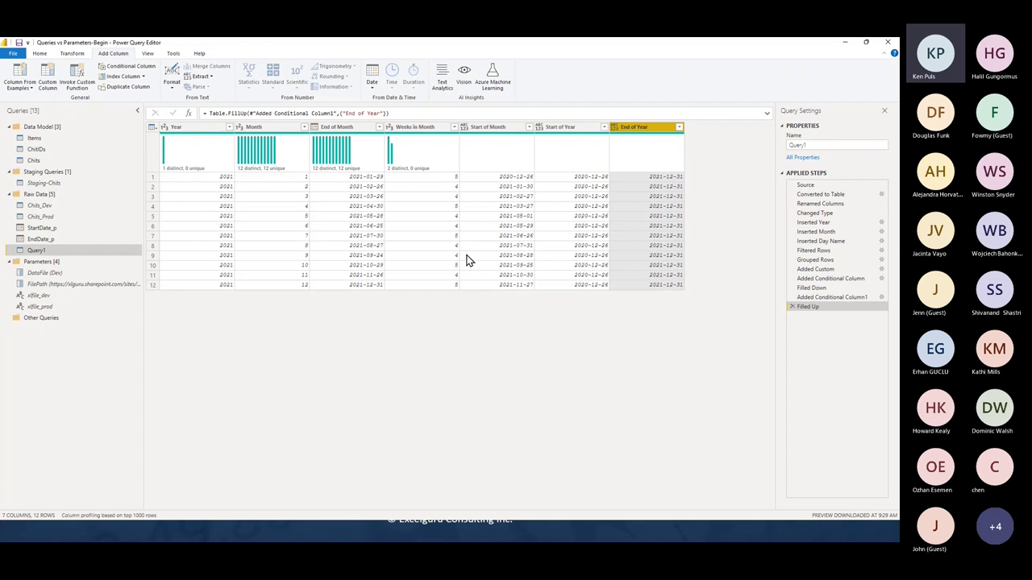
- Start a custom column named Date with a list formula beginning { Int64.From( [Start of Month] )
{"action": "left_click", "coordinate": [50, 87]}
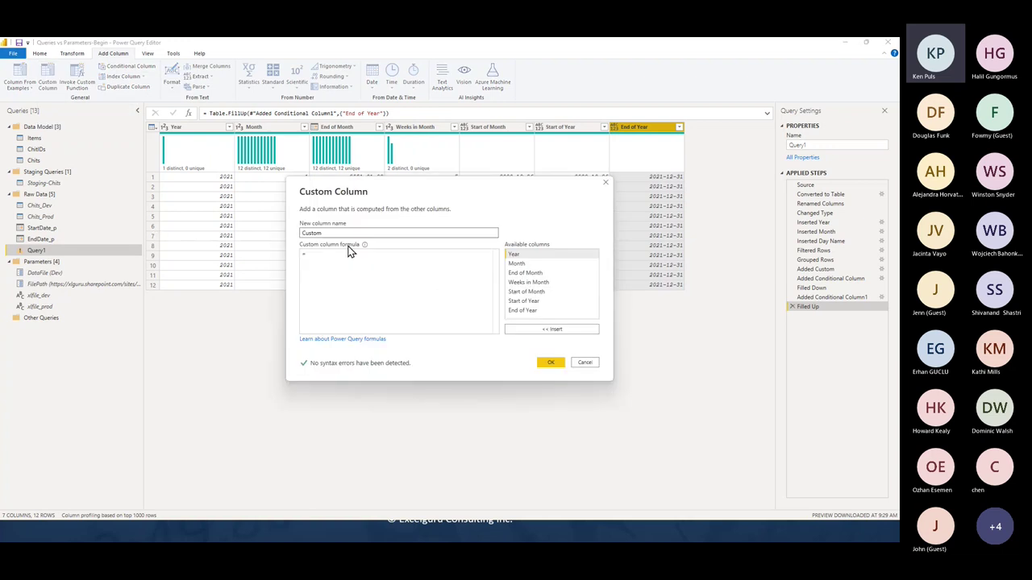
{"action": "type", "text": "Date"}
{"action": "left_click", "coordinate": [333, 256]}
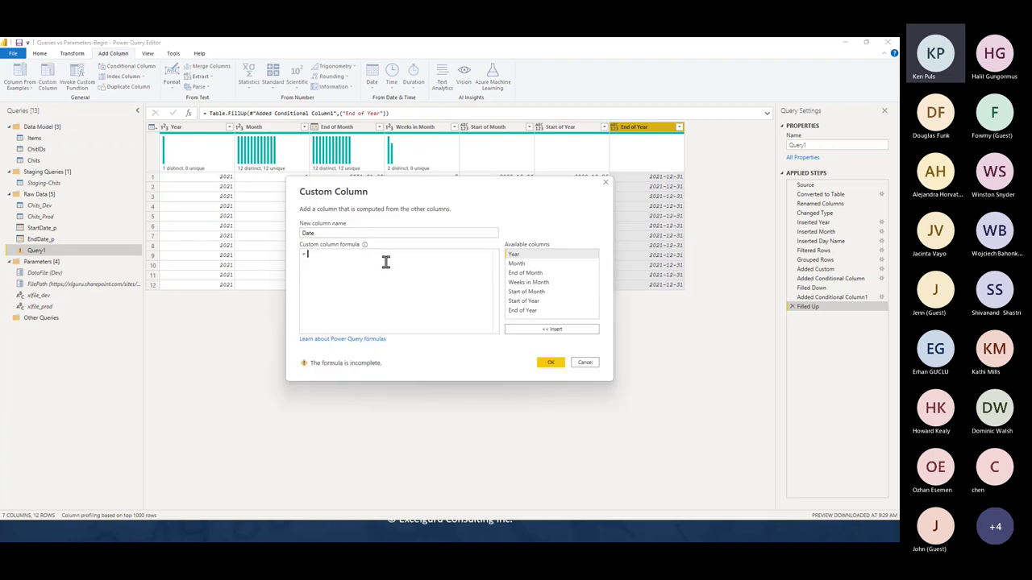
{"action": "type", "text": "{ "}
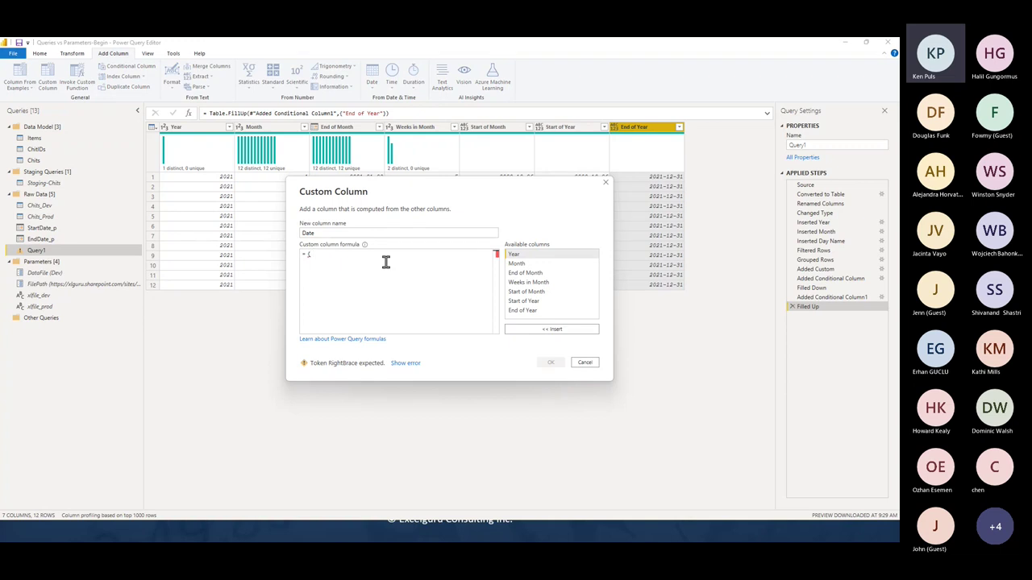
{"action": "type", "text": "Int64.From( "}
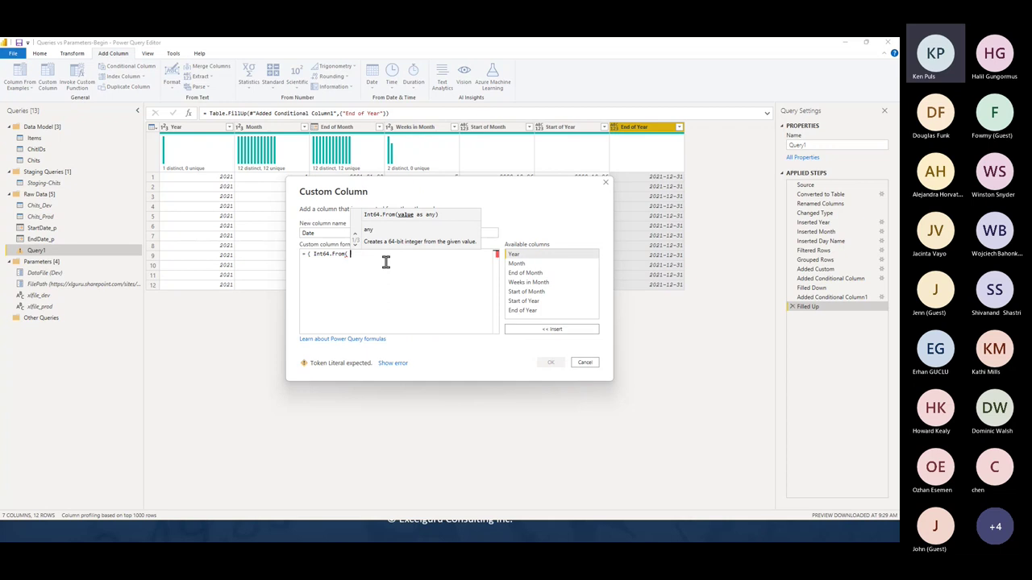
{"action": "type", "text": "[Sta"}
{"action": "key", "text": "Tab"}
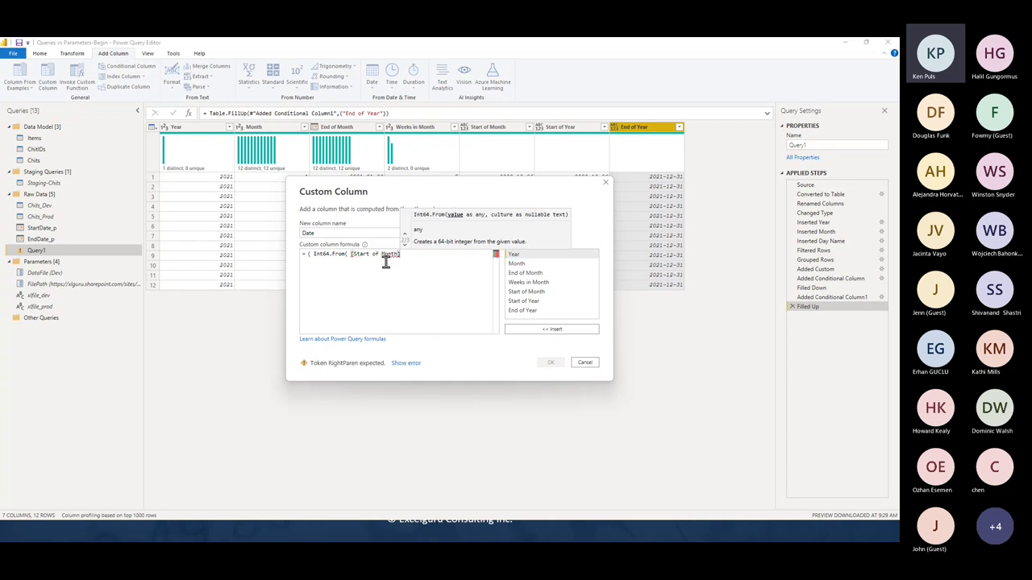
{"action": "type", "text": ")"}
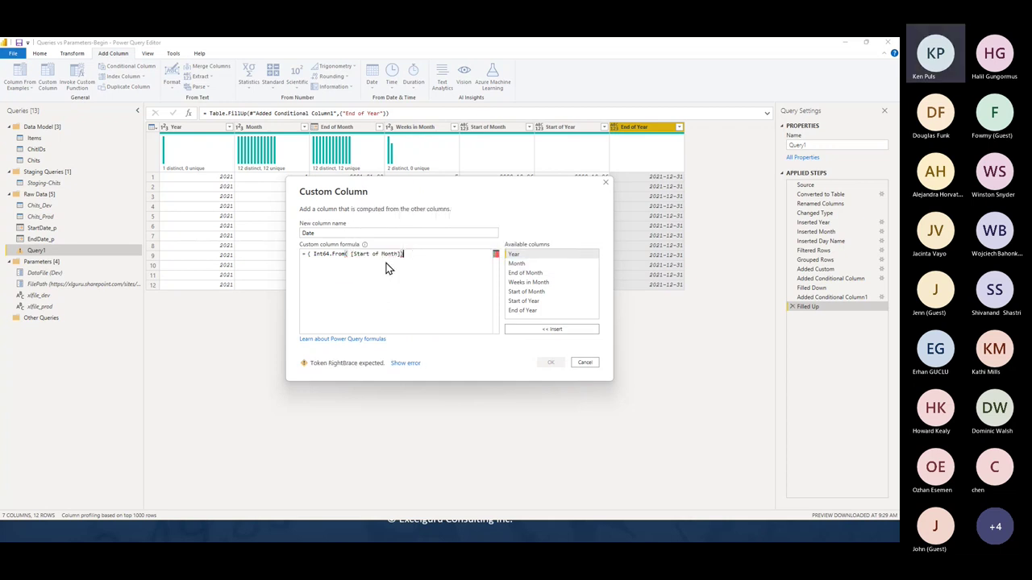
- Complete the Date formula's range with .. Int64.From( [End of Month] ) } and create the column
{"action": "type", "text": " .. Int"}
{"action": "key", "text": "BackSpace"}
{"action": "key", "text": "BackSpace"}
{"action": "key", "text": "BackSpace"}
{"action": "type", "text": "Int64.From( [End"}
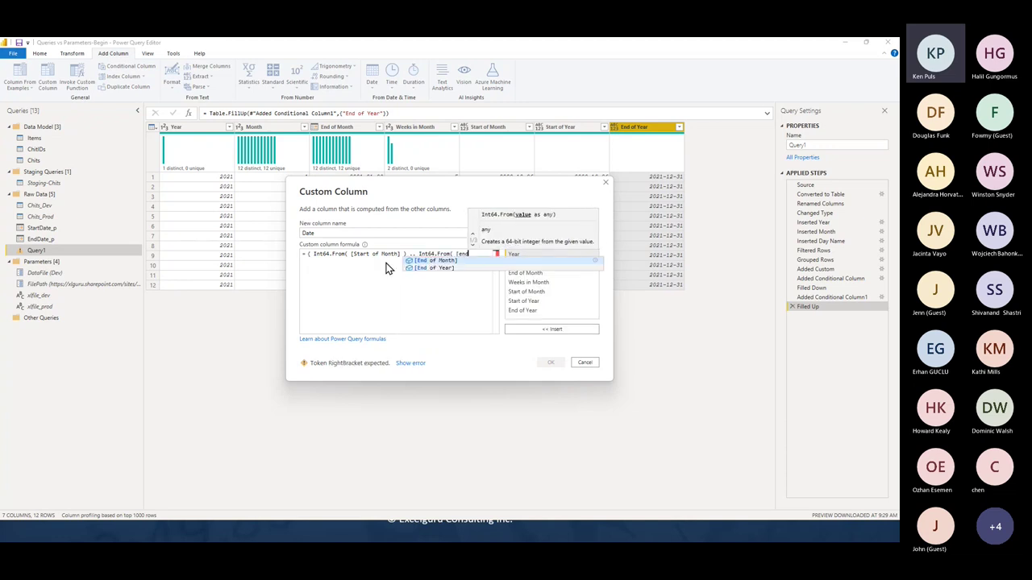
{"action": "key", "text": "Tab"}
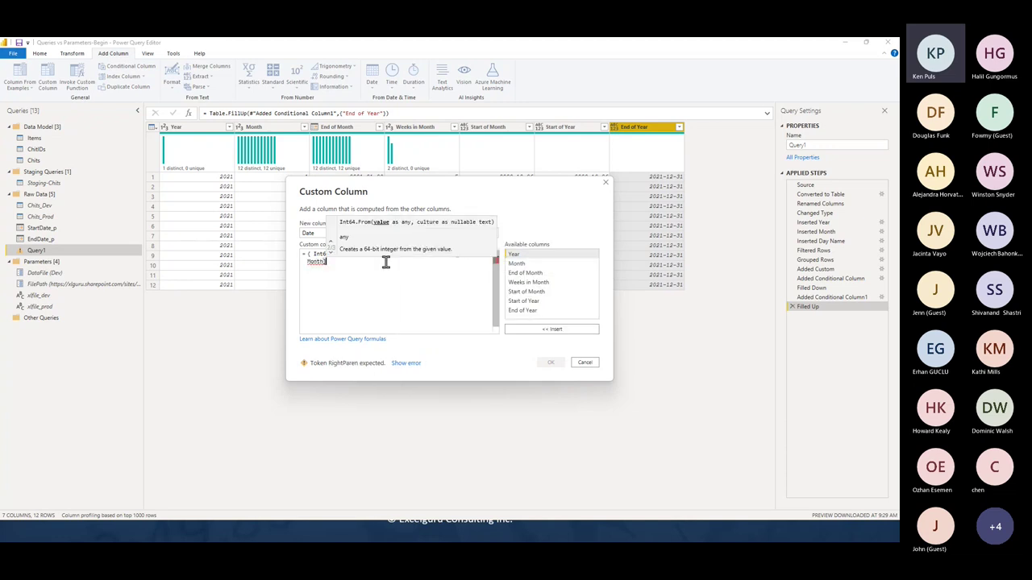
{"action": "type", "text": ") }"}
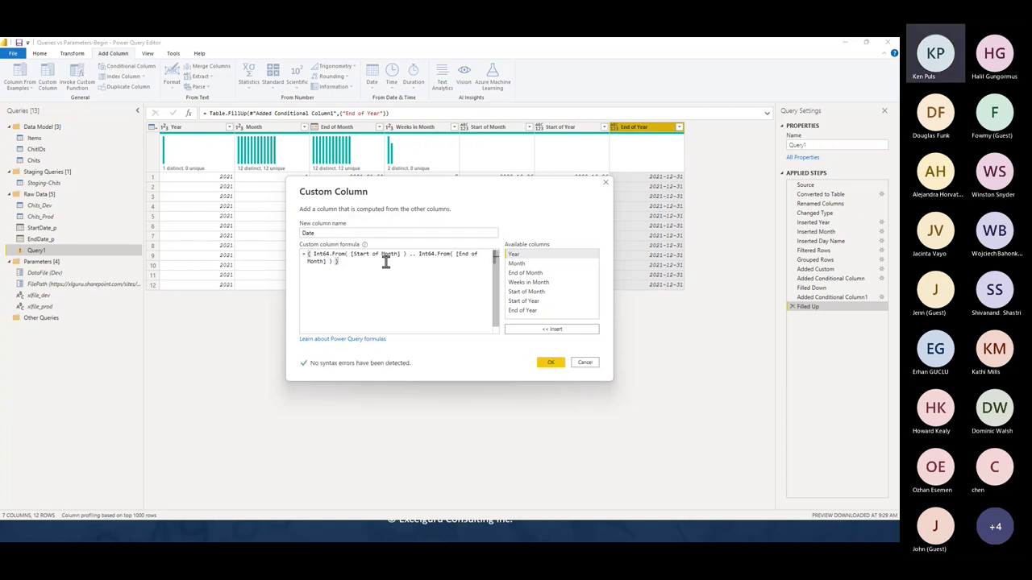
{"action": "left_click", "coordinate": [553, 363]}
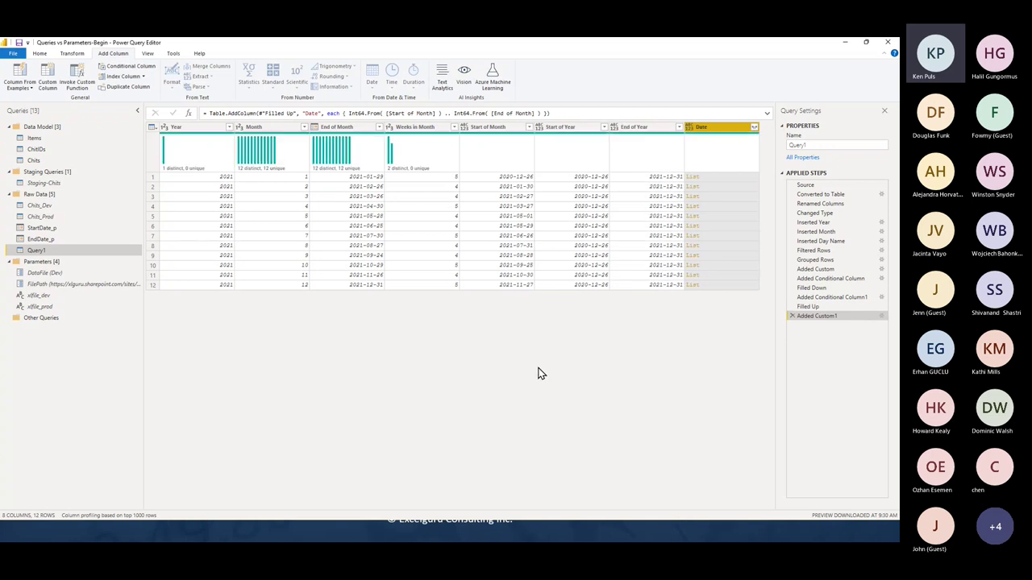
- Expand the Date column's lists to new rows and set its data type to Date
{"action": "left_click", "coordinate": [753, 127]}
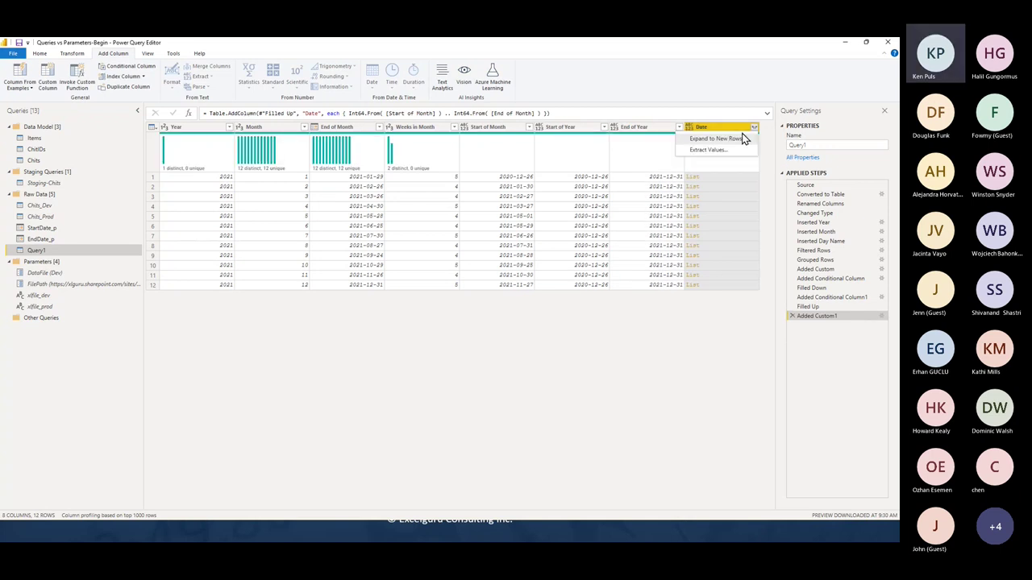
{"action": "left_click", "coordinate": [730, 140]}
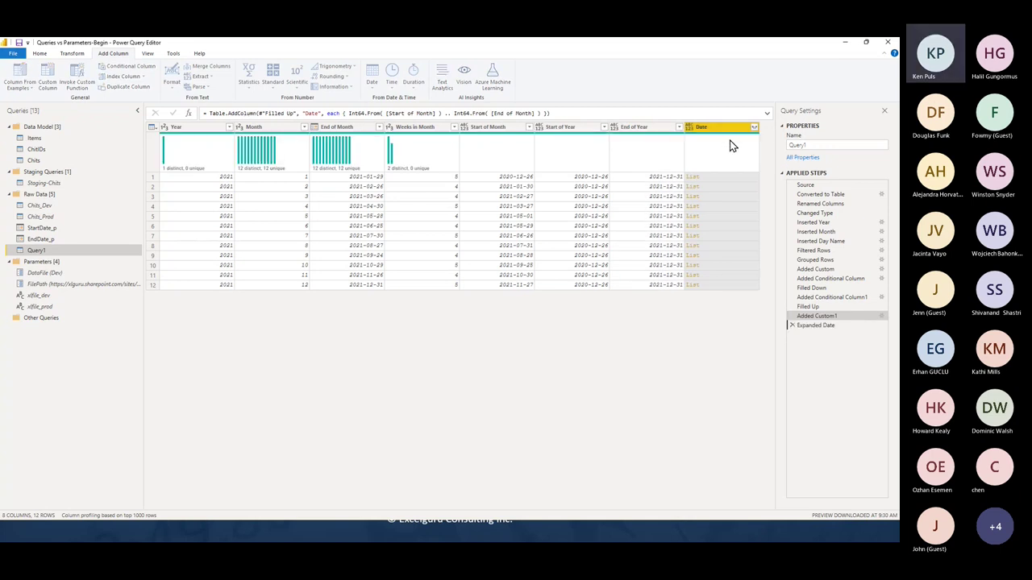
{"action": "left_click", "coordinate": [690, 127]}
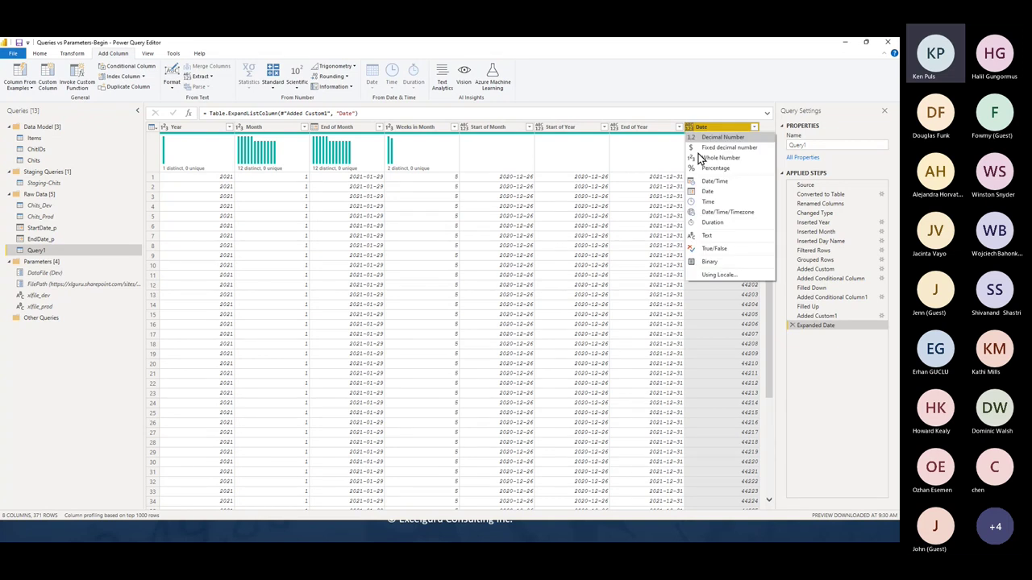
{"action": "left_click", "coordinate": [698, 190]}
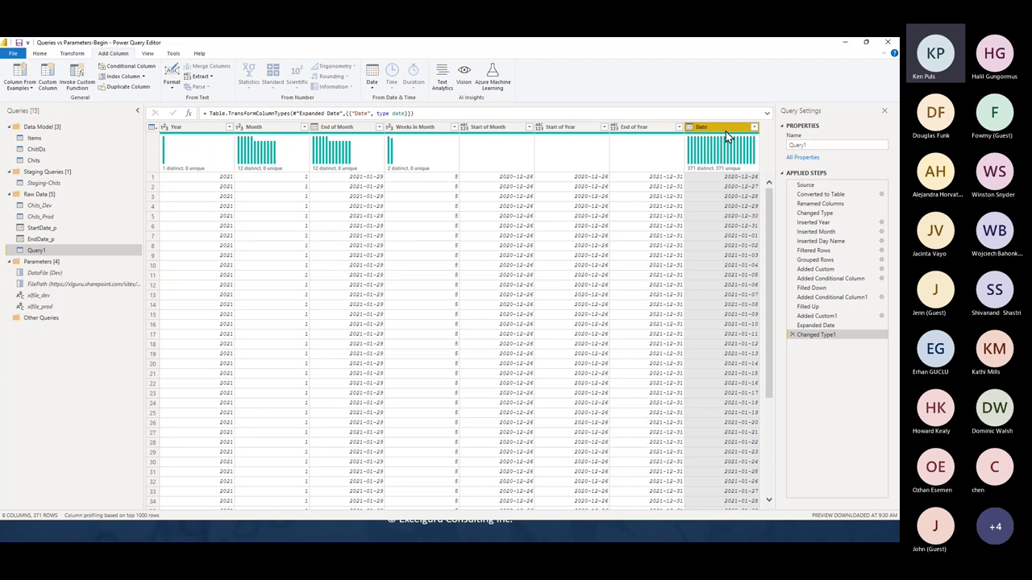
- Reorder the columns so Date comes first, Weeks in Month follows Month, and Start of Month precedes End of Month
{"action": "left_click_drag", "start_coordinate": [726, 131], "coordinate": [214, 137]}
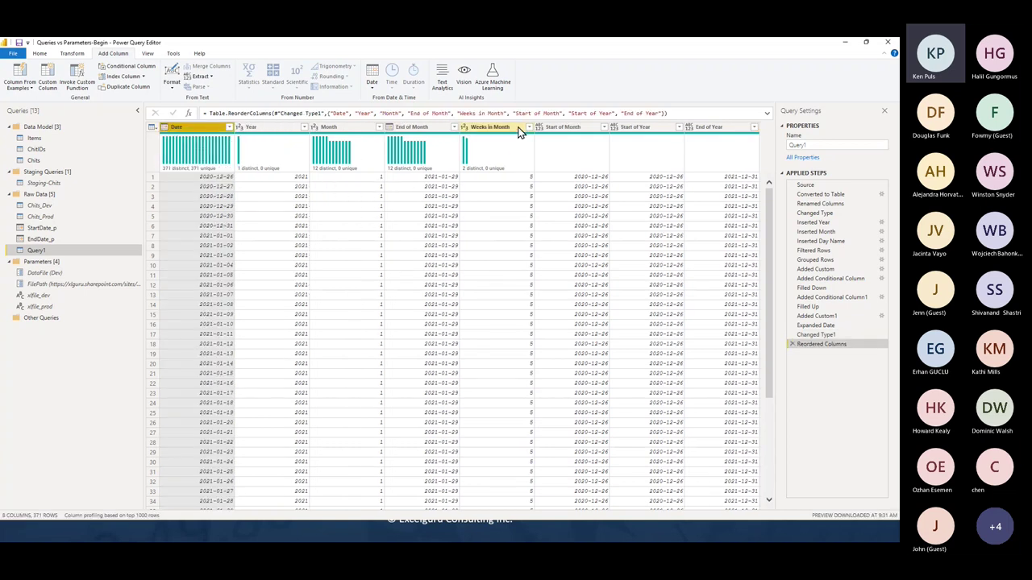
{"action": "left_click_drag", "start_coordinate": [519, 129], "coordinate": [431, 131]}
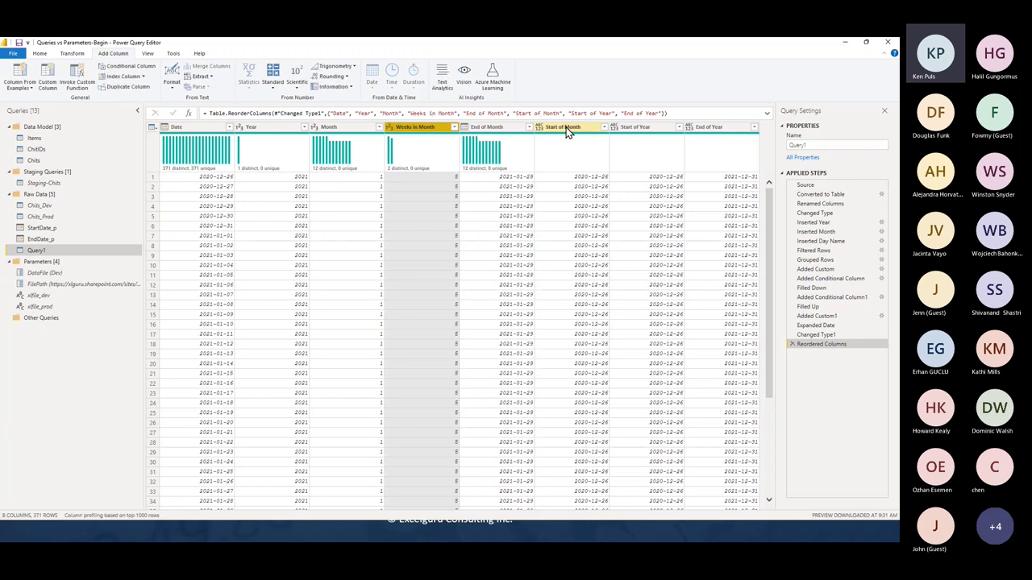
{"action": "left_click_drag", "start_coordinate": [567, 132], "coordinate": [493, 134]}
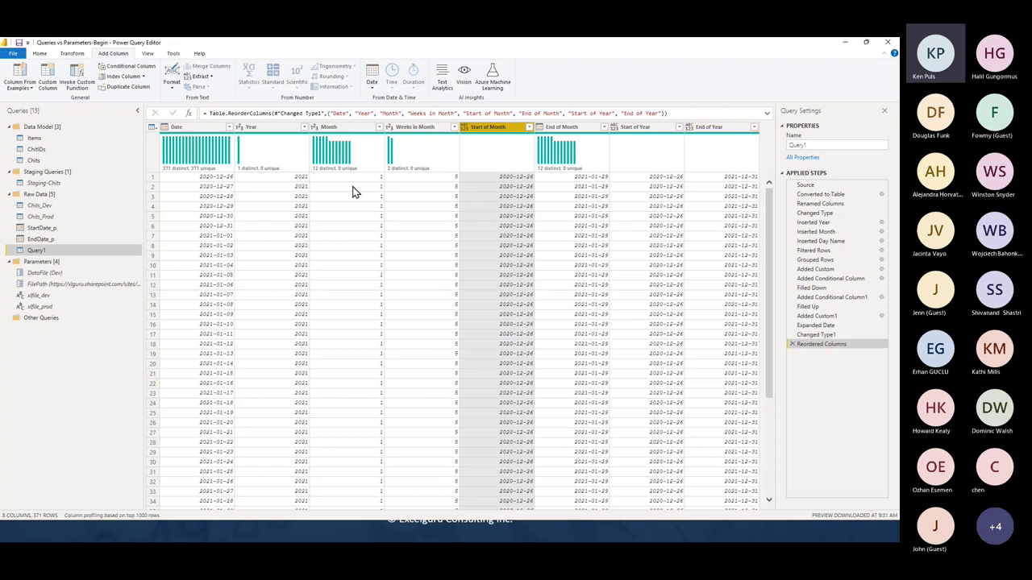
- Select all columns of the calendar table and detect their data types
{"action": "left_click", "coordinate": [207, 132]}
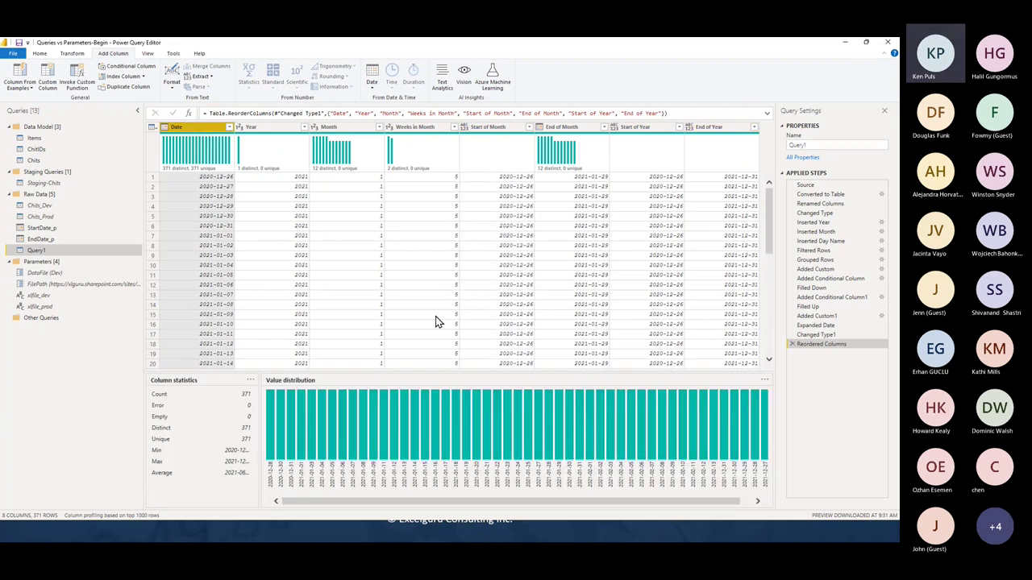
{"action": "key", "text": "ctrl+a"}
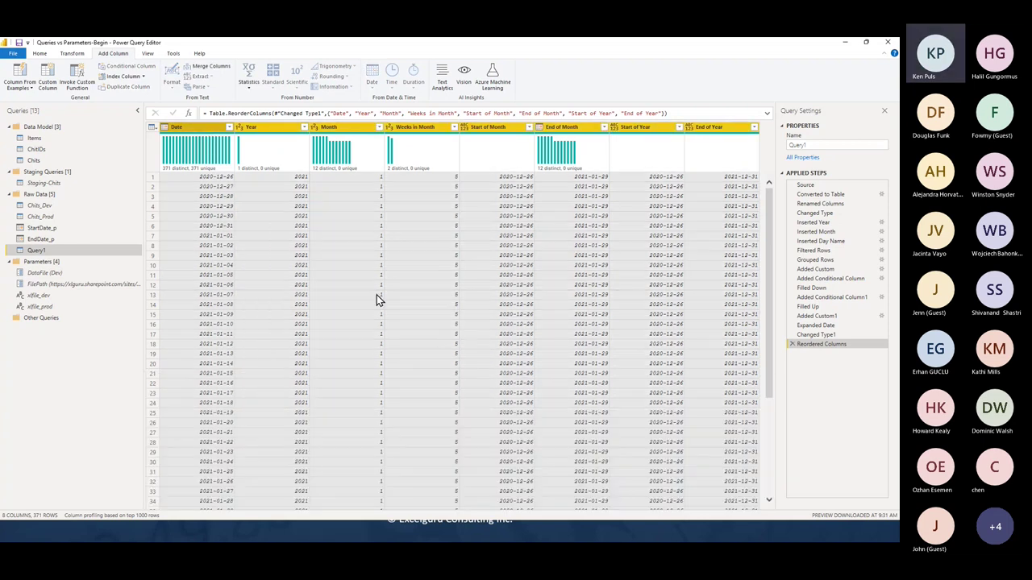
{"action": "left_click", "coordinate": [72, 54]}
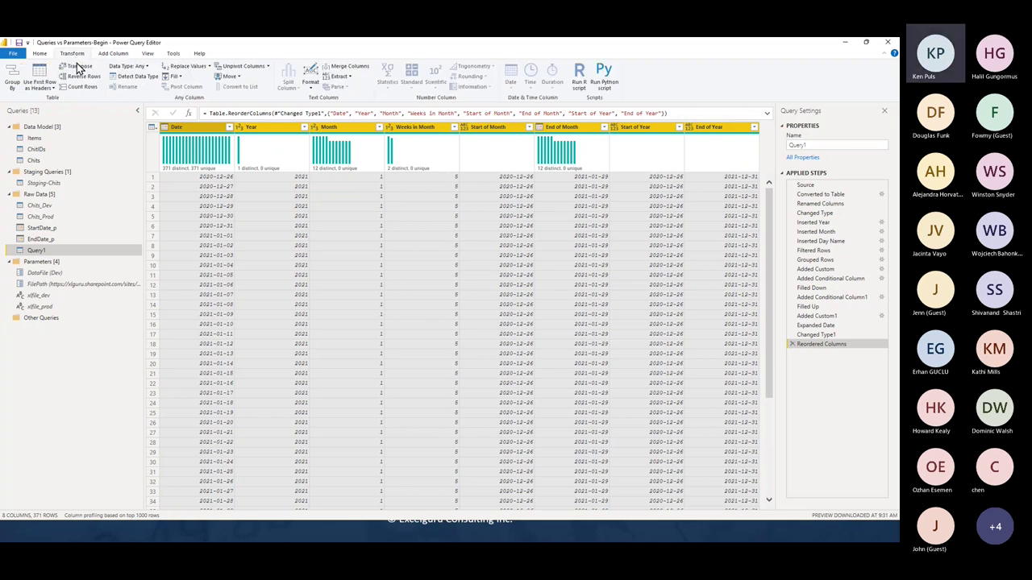
{"action": "left_click", "coordinate": [138, 76]}
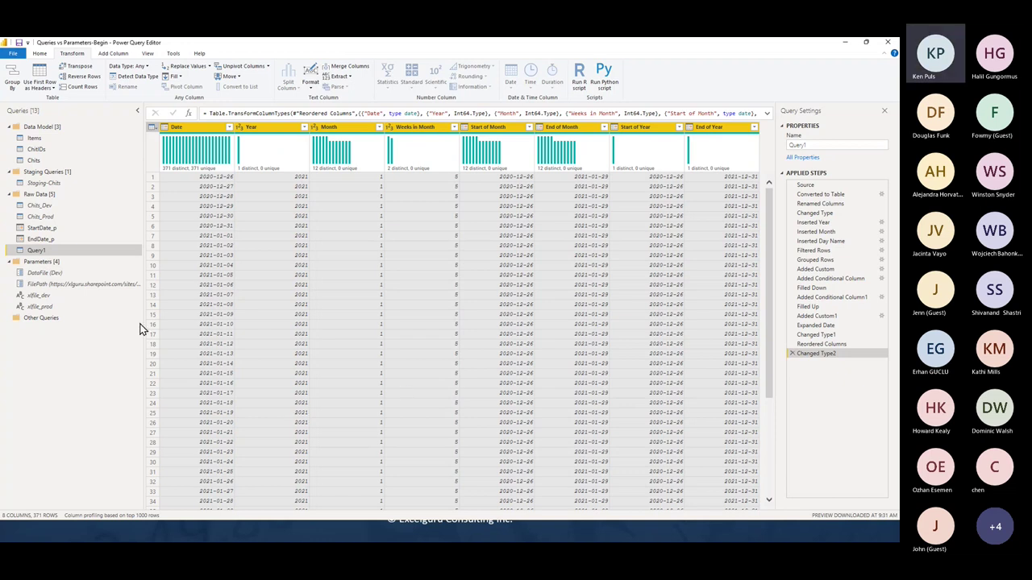
- Rename the Query1 query as SampleCalendar
{"action": "double_click", "coordinate": [54, 250]}
{"action": "type", "text": "S"}
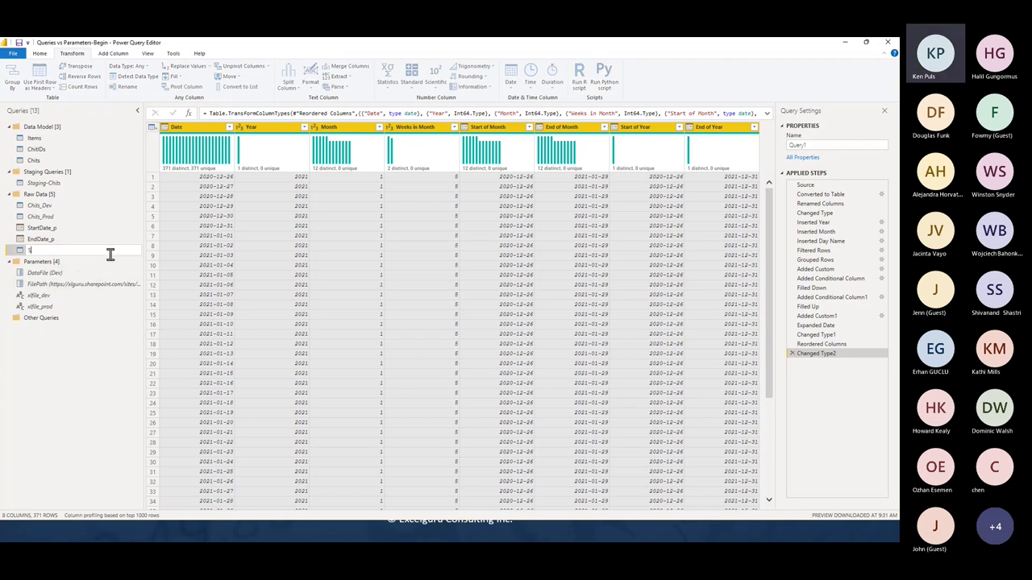
{"action": "type", "text": "ampleCalendar"}
{"action": "key", "text": "Return"}
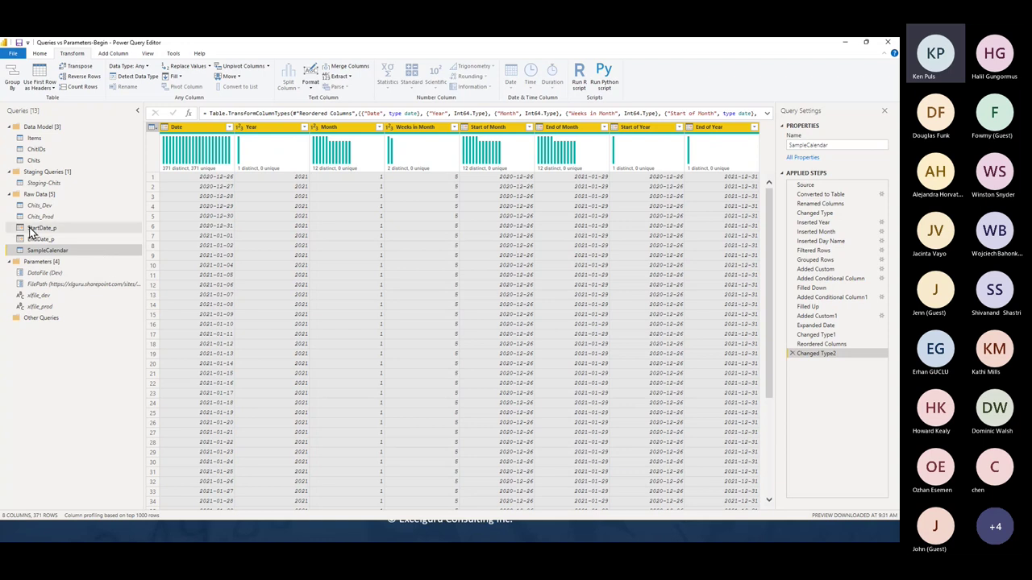
- Review the StartDate_p and EndDate_p queries and SampleCalendar's Source formula, returning to its last applied step
{"action": "left_click_drag", "start_coordinate": [35, 229], "coordinate": [34, 240]}
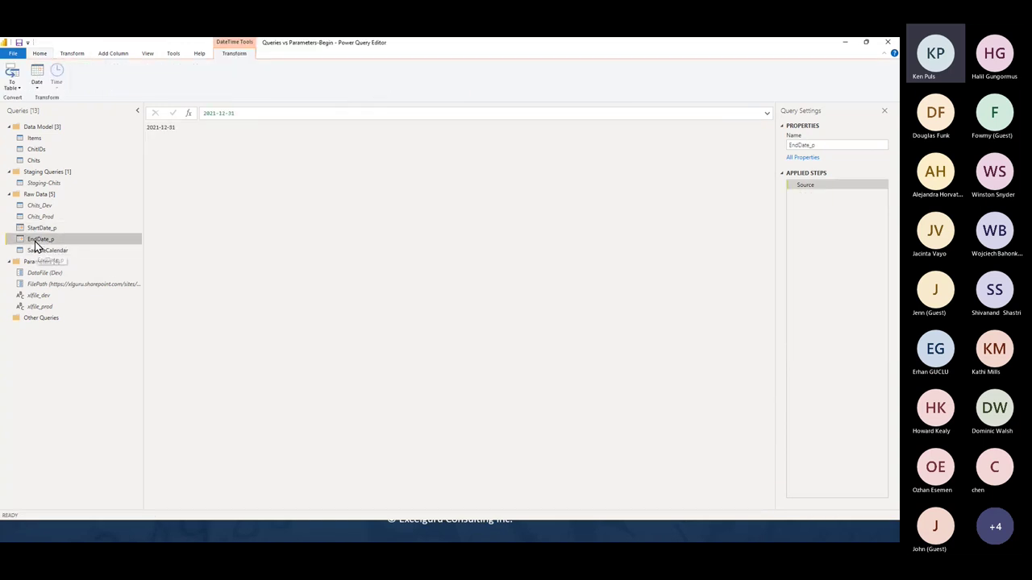
{"action": "left_click", "coordinate": [37, 236]}
{"action": "left_click", "coordinate": [42, 252]}
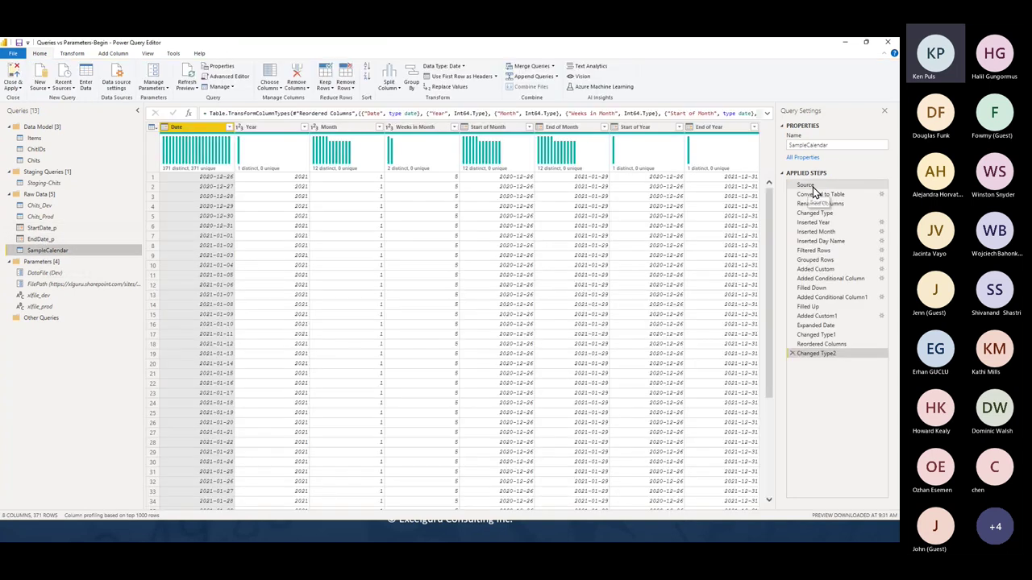
{"action": "left_click", "coordinate": [806, 186]}
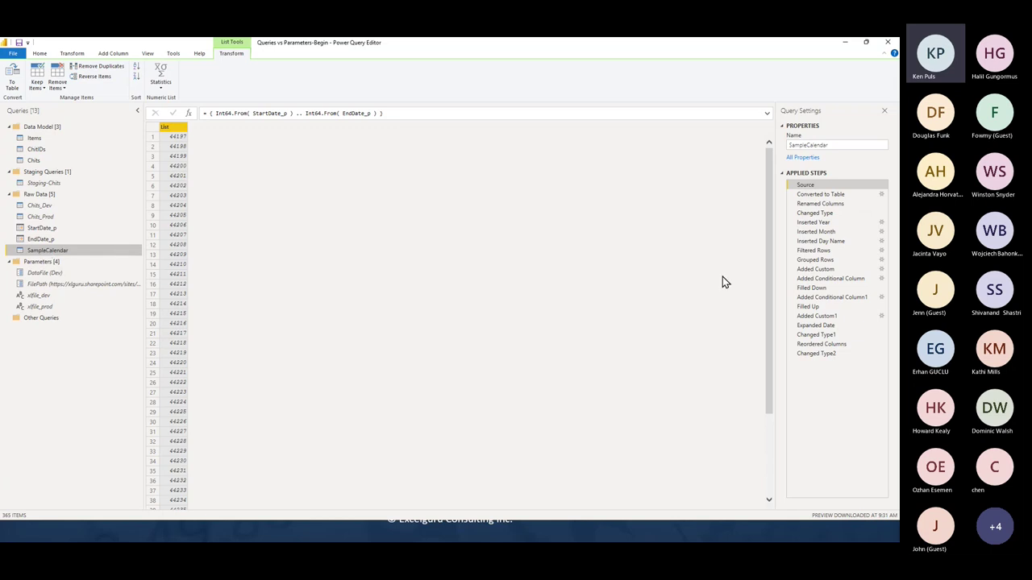
{"action": "left_click", "coordinate": [831, 356]}
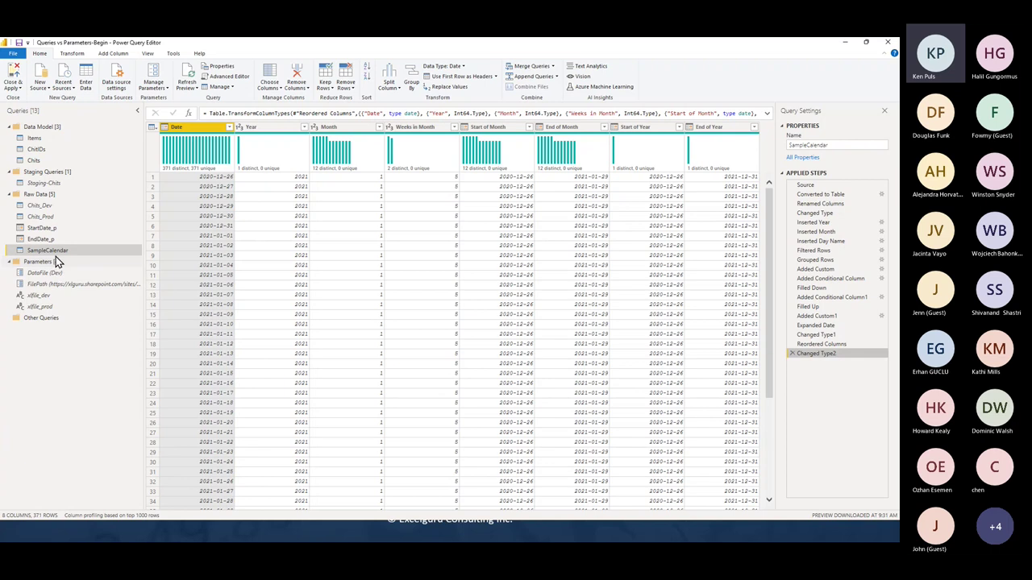
- Disable loading for the StartDate_p, EndDate_p and SampleCalendar queries
{"action": "left_click_drag", "start_coordinate": [49, 228], "coordinate": [56, 260]}
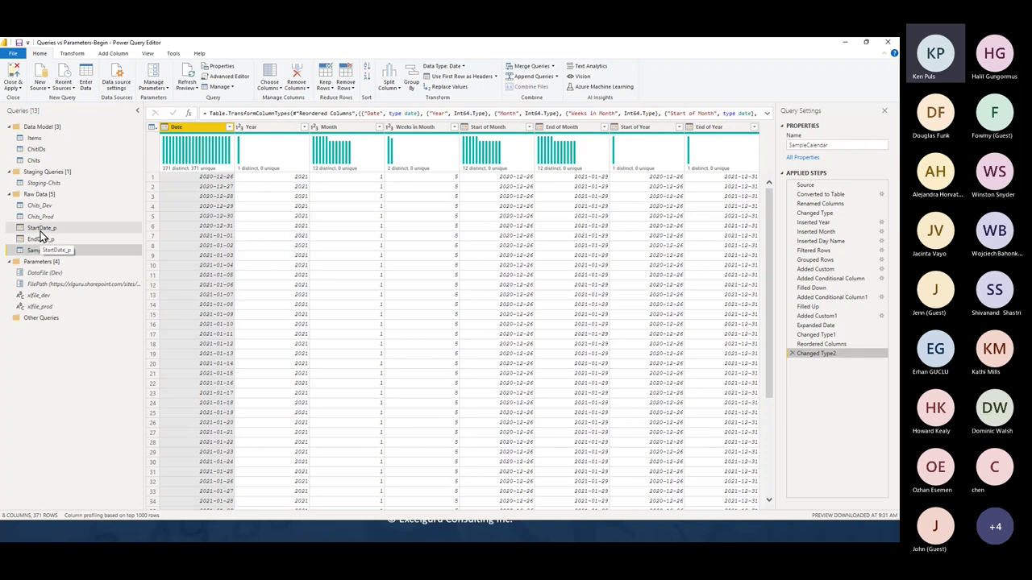
{"action": "right_click", "coordinate": [40, 234]}
{"action": "key", "text": "Escape"}
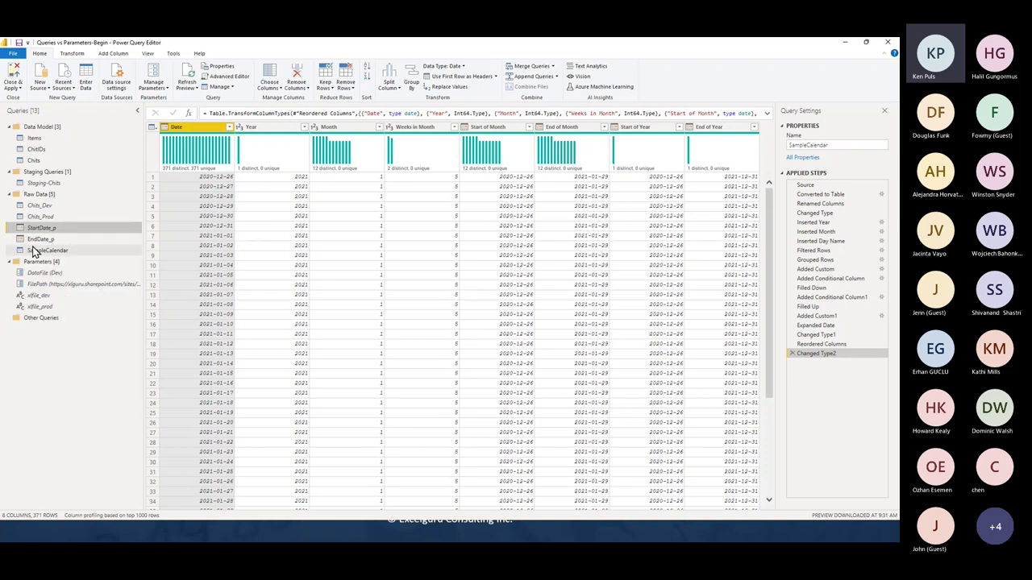
{"action": "right_click", "coordinate": [36, 239]}
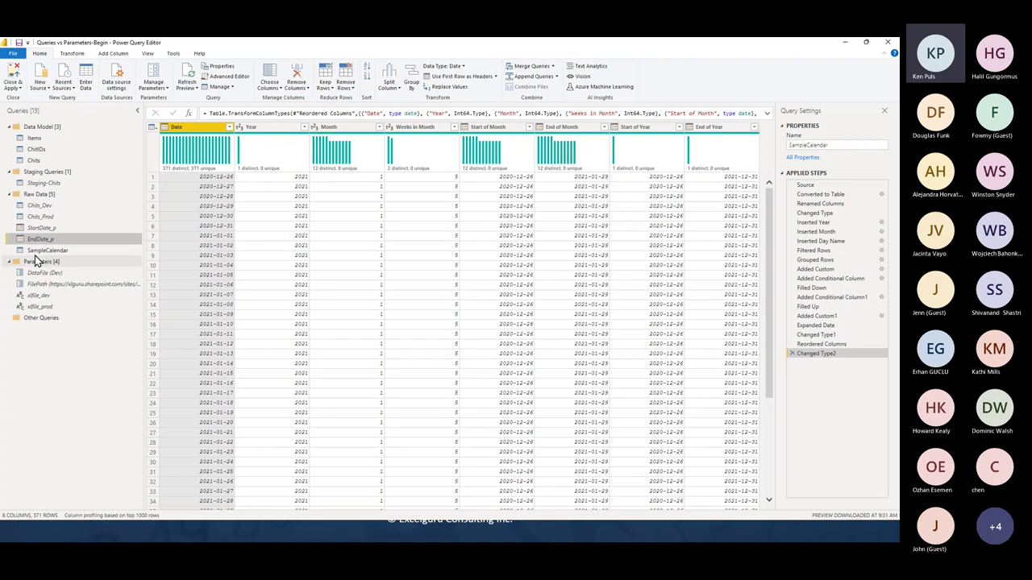
{"action": "right_click", "coordinate": [37, 250]}
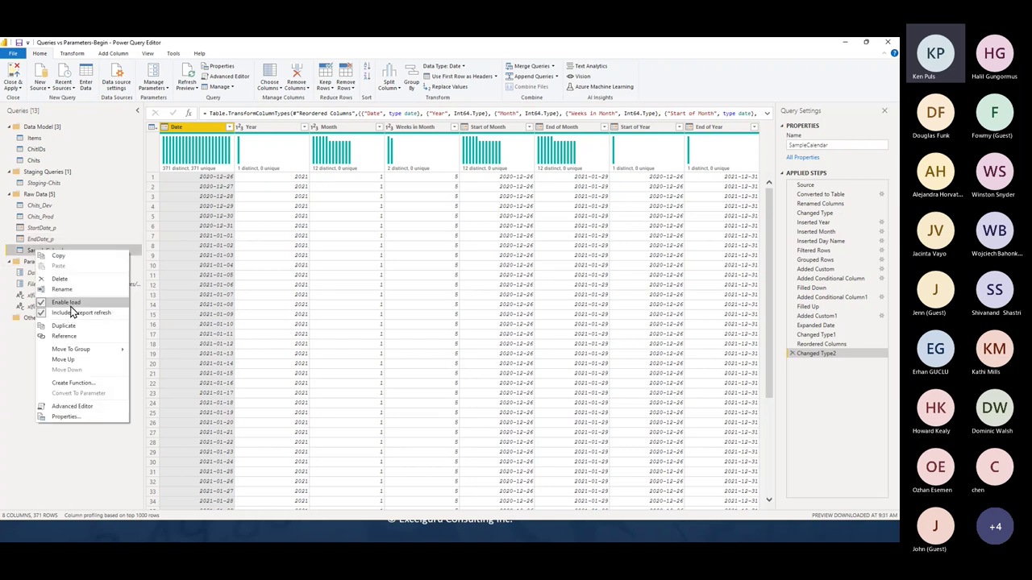
{"action": "left_click", "coordinate": [73, 313]}
- Move the StartDate_p, EndDate_p and SampleCalendar queries together into the Parameters group
{"action": "left_click", "coordinate": [47, 228]}
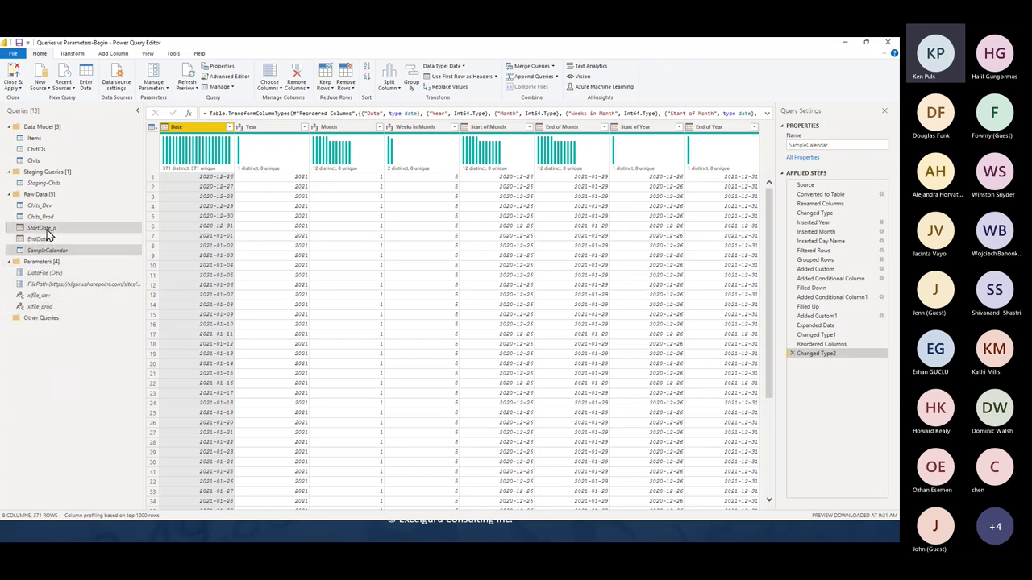
{"action": "left_click", "coordinate": [46, 250], "text": "shift"}
{"action": "left_click_drag", "start_coordinate": [48, 232], "coordinate": [44, 262]}
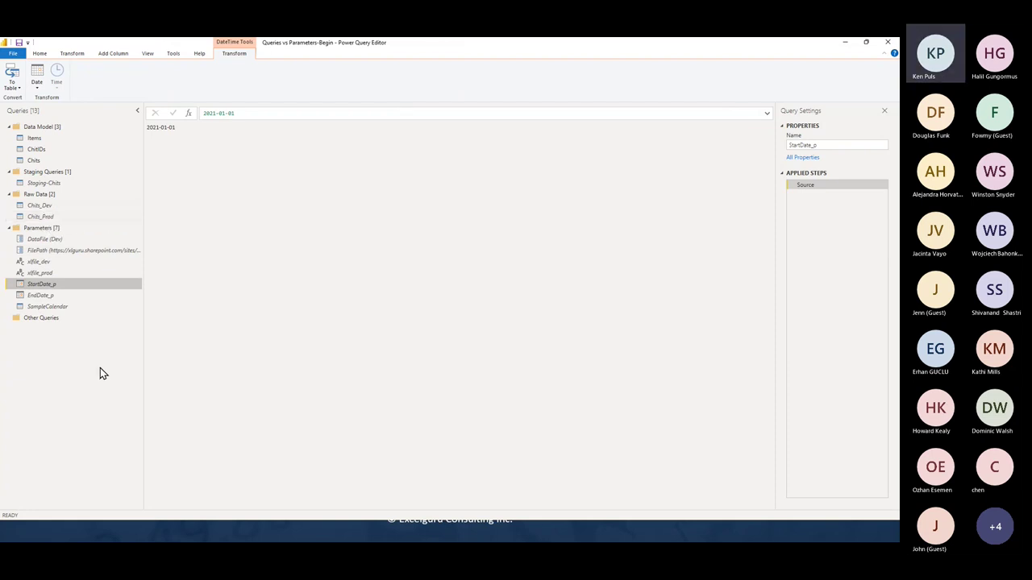
- Try to create a function from the SampleCalendar query
{"action": "left_click", "coordinate": [63, 310]}
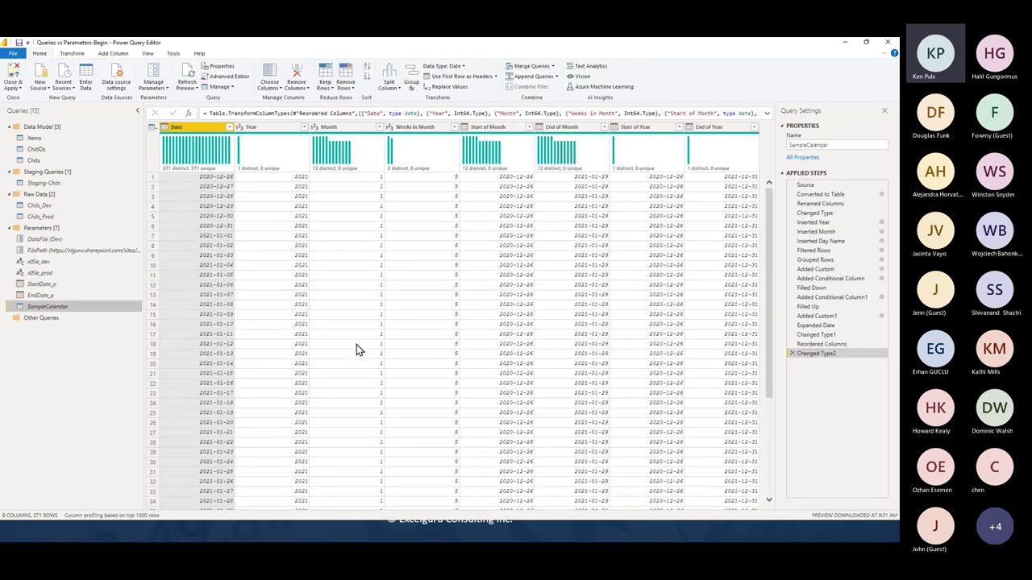
{"action": "right_click", "coordinate": [51, 310]}
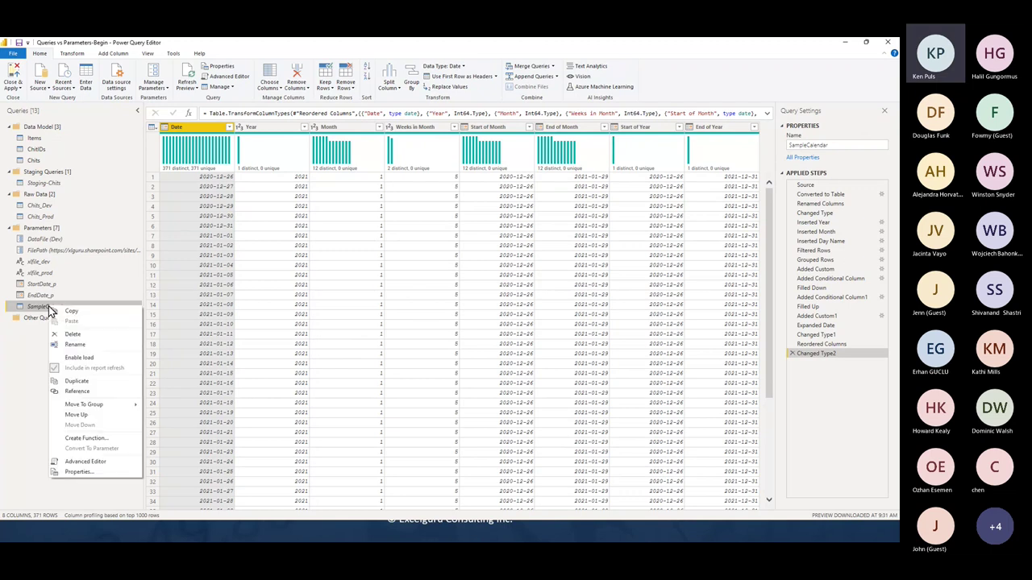
{"action": "left_click", "coordinate": [118, 445]}
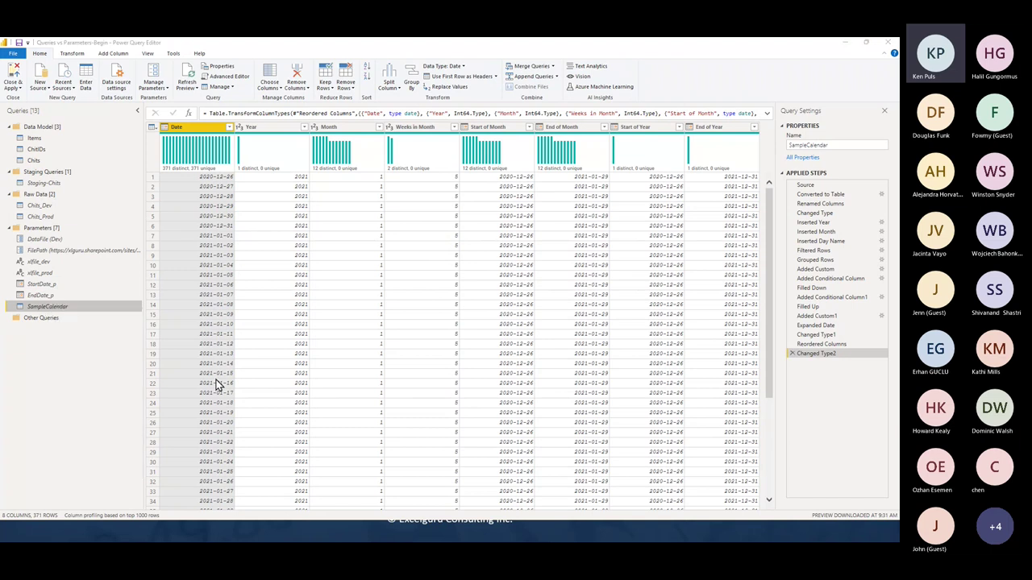
{"action": "left_click_drag", "start_coordinate": [467, 252], "coordinate": [413, 201]}
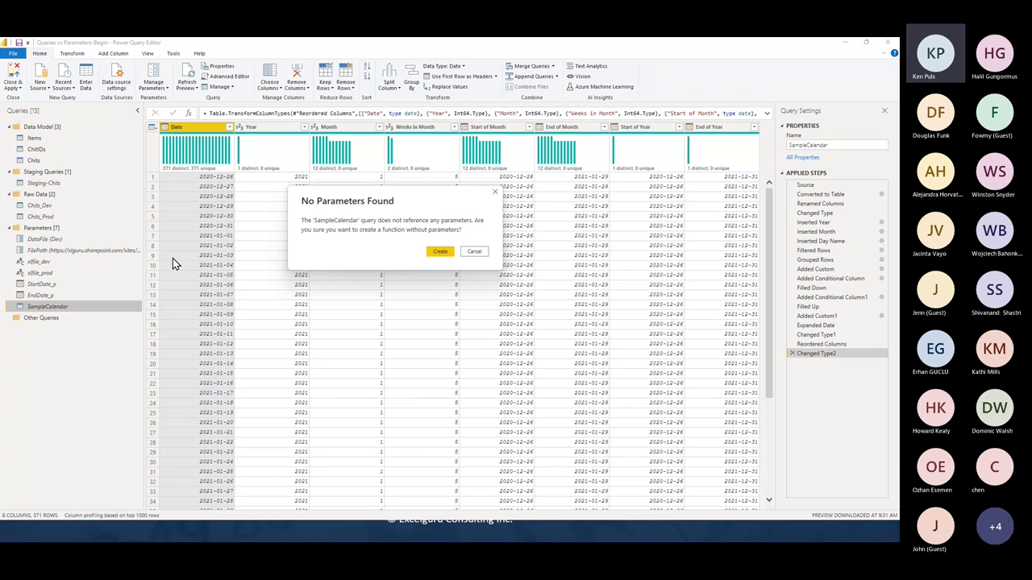
{"action": "left_click", "coordinate": [475, 252]}
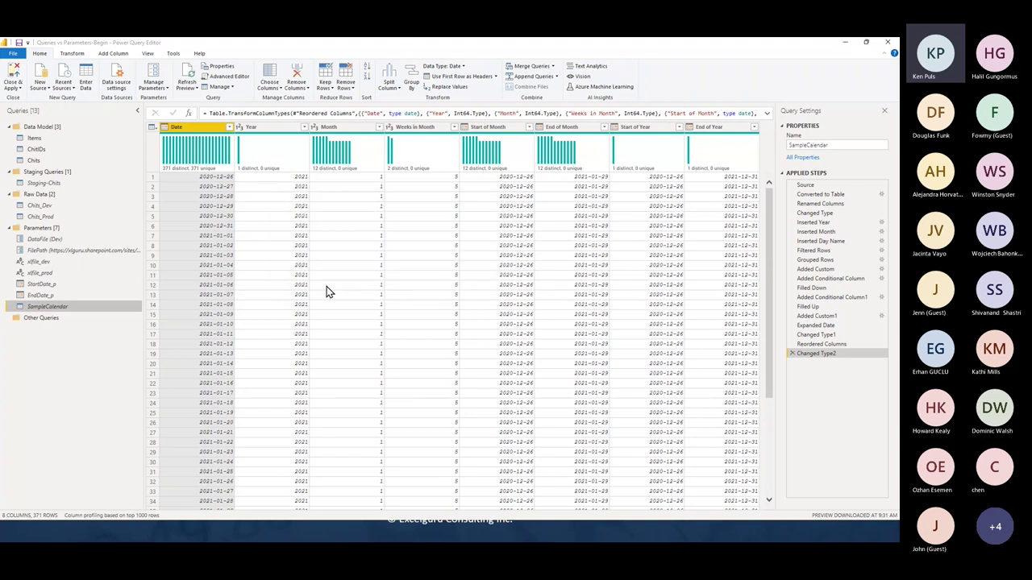
- Convert the StartDate_p and EndDate_p queries to parameters
{"action": "left_click", "coordinate": [42, 284]}
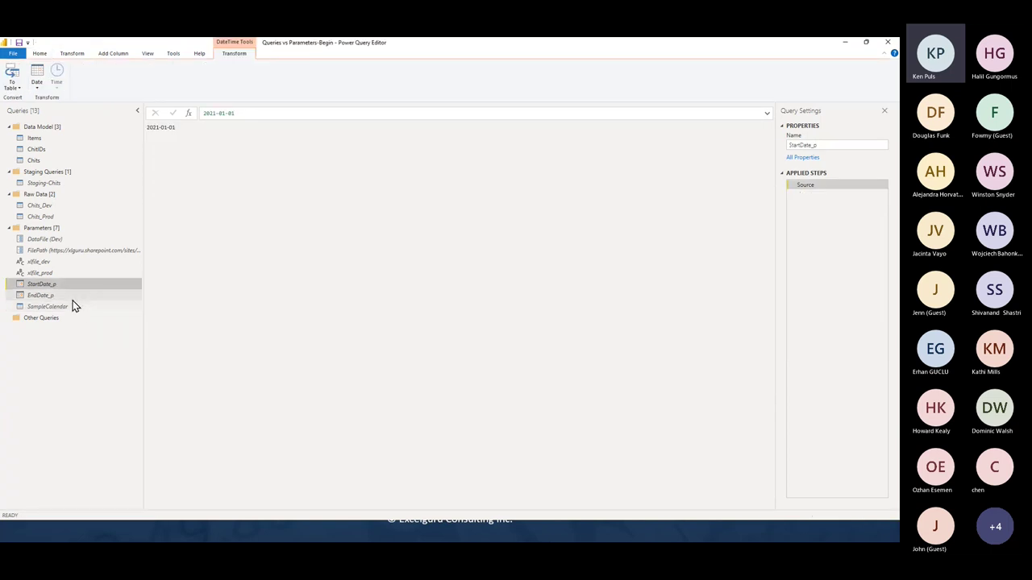
{"action": "left_click", "coordinate": [70, 295]}
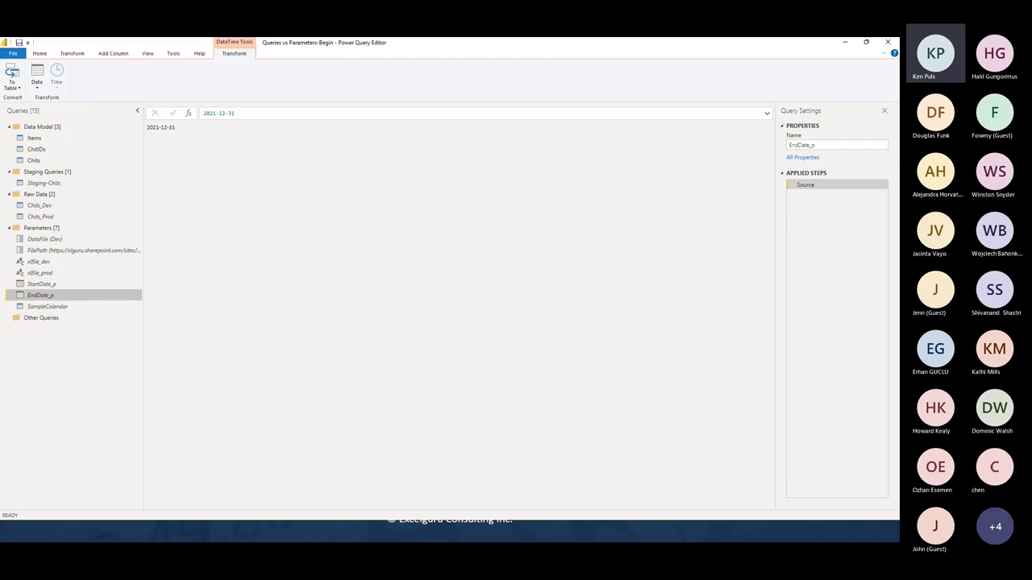
{"action": "left_click", "coordinate": [71, 287]}
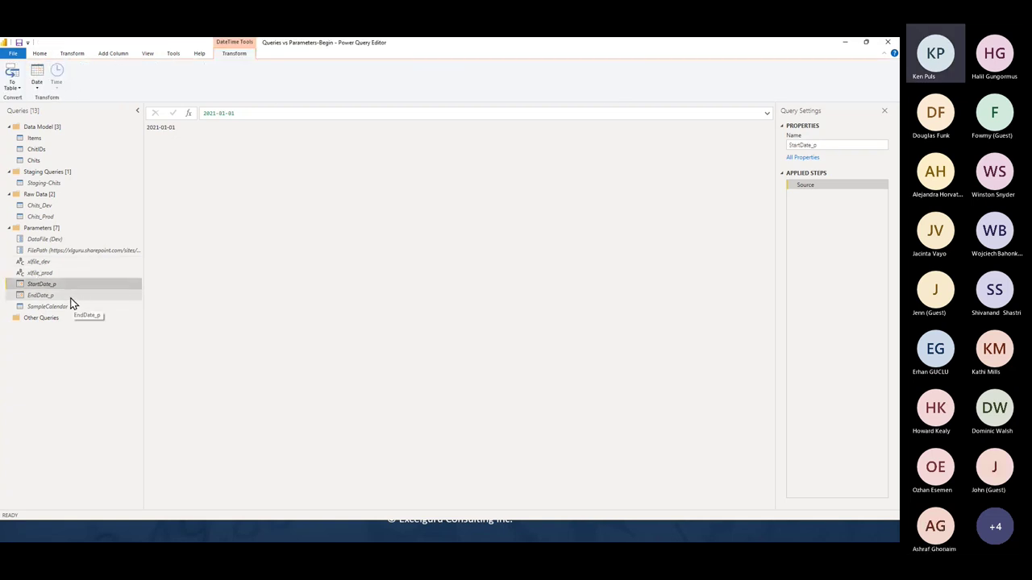
{"action": "right_click", "coordinate": [76, 284]}
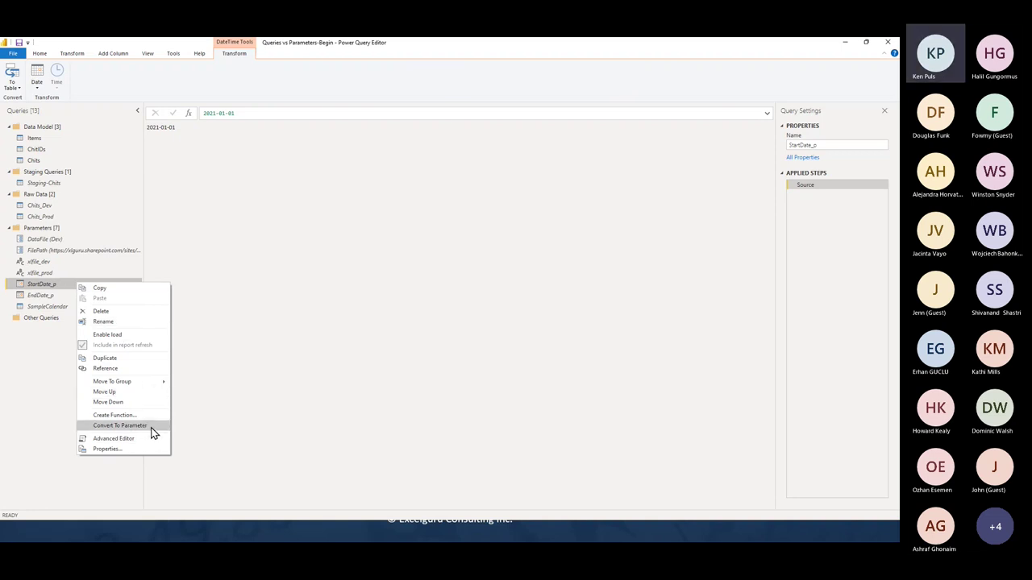
{"action": "left_click", "coordinate": [121, 425]}
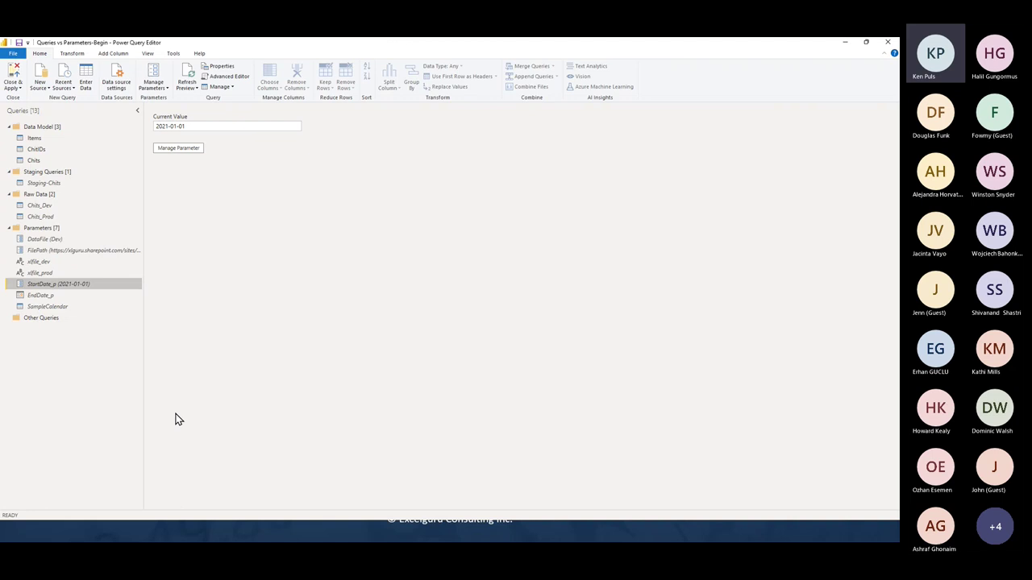
{"action": "right_click", "coordinate": [75, 296]}
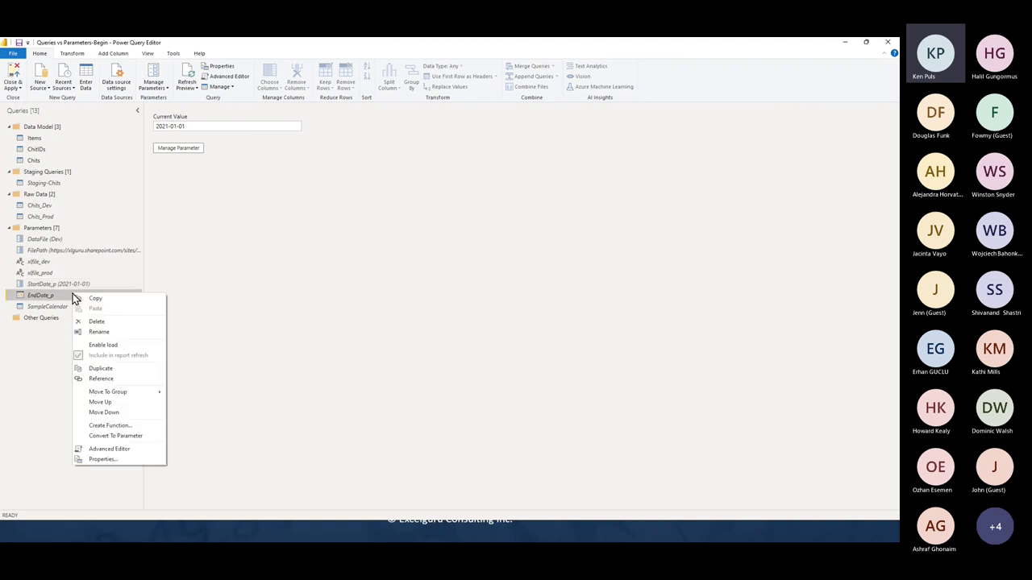
{"action": "left_click", "coordinate": [134, 436]}
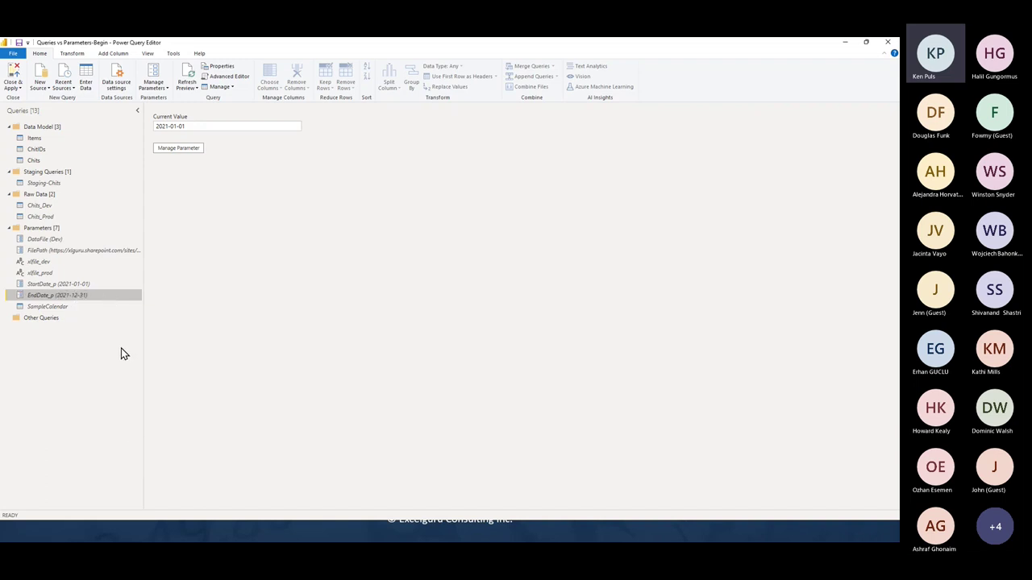
- Check which conversion options are offered for the Chits_Dev query and the EndDate_p parameter
{"action": "right_click", "coordinate": [44, 205]}
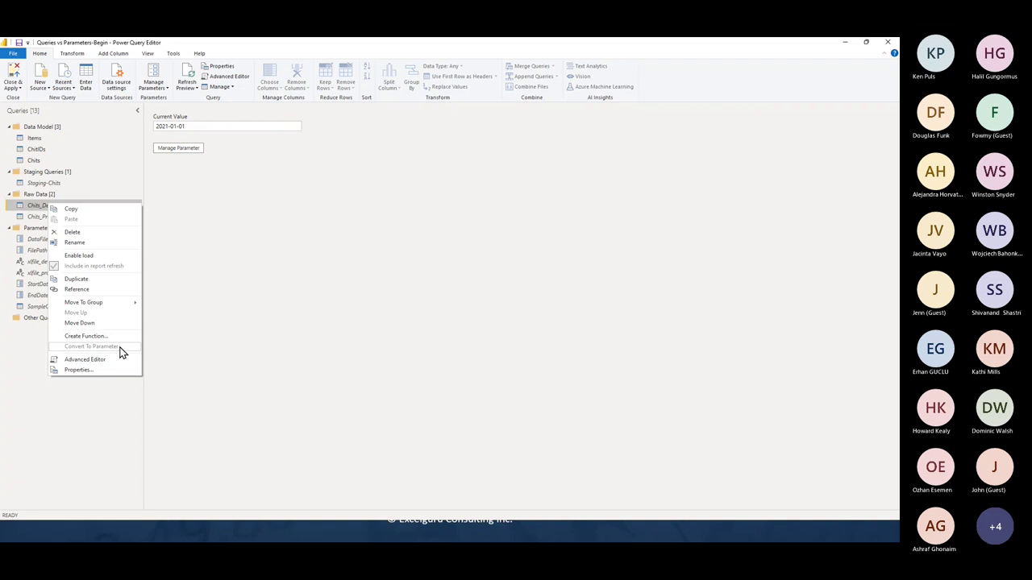
{"action": "left_click", "coordinate": [24, 348]}
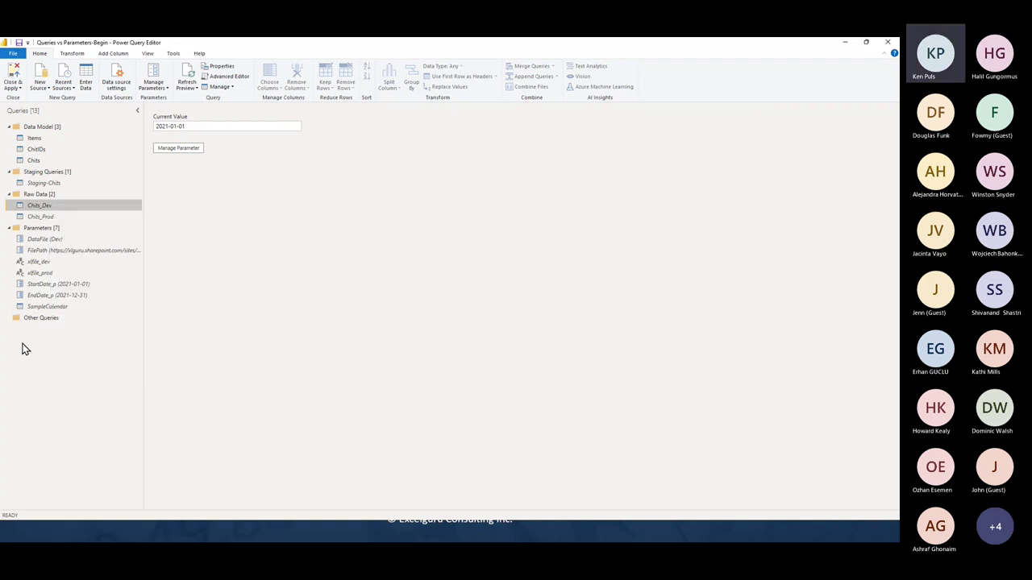
{"action": "left_click", "coordinate": [81, 288]}
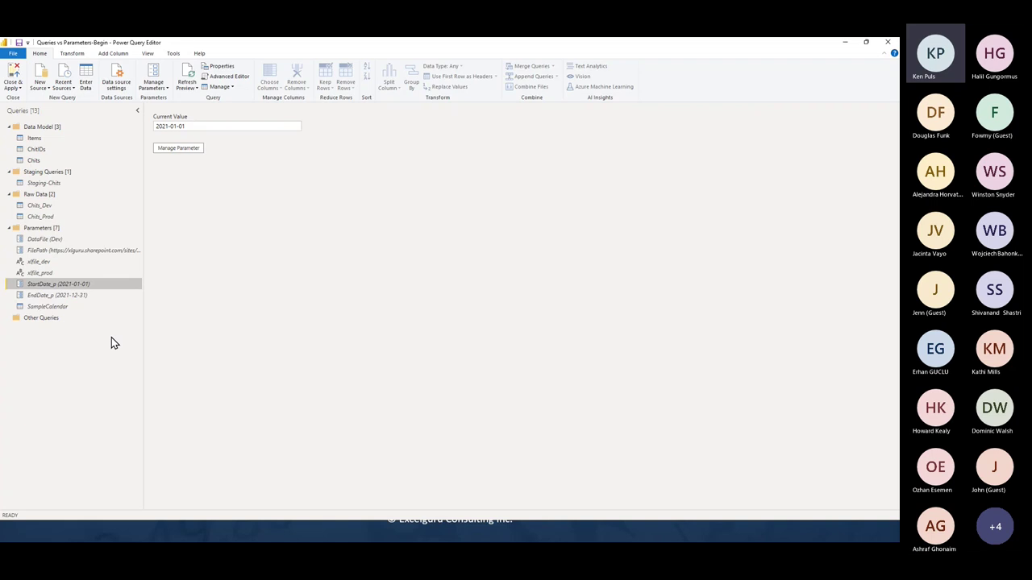
{"action": "right_click", "coordinate": [91, 298]}
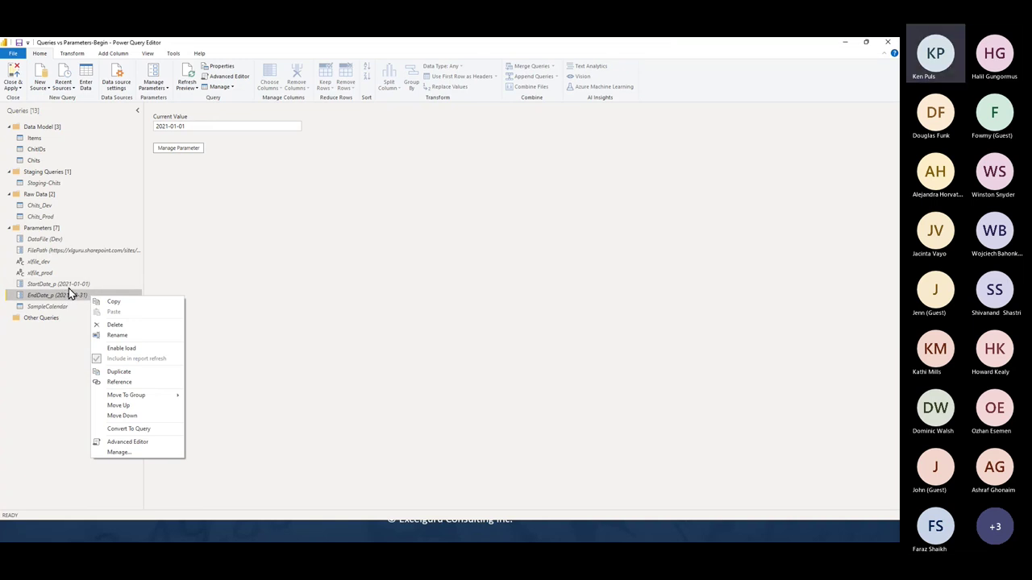
{"action": "left_click", "coordinate": [49, 357]}
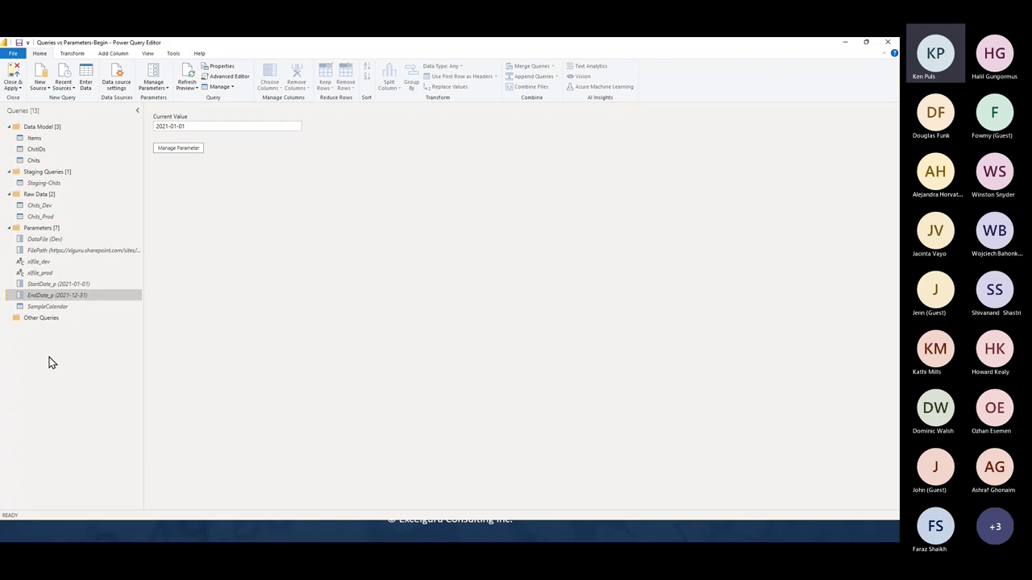
- Check SampleCalendar's Source formula and create a function named fxFFCalendar from the query
{"action": "left_click", "coordinate": [65, 307]}
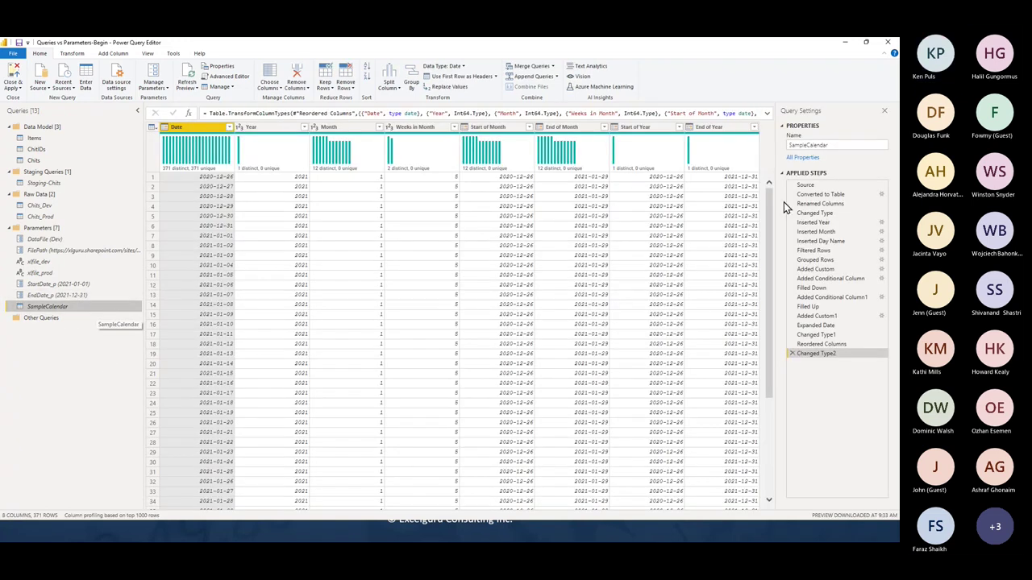
{"action": "left_click", "coordinate": [806, 186]}
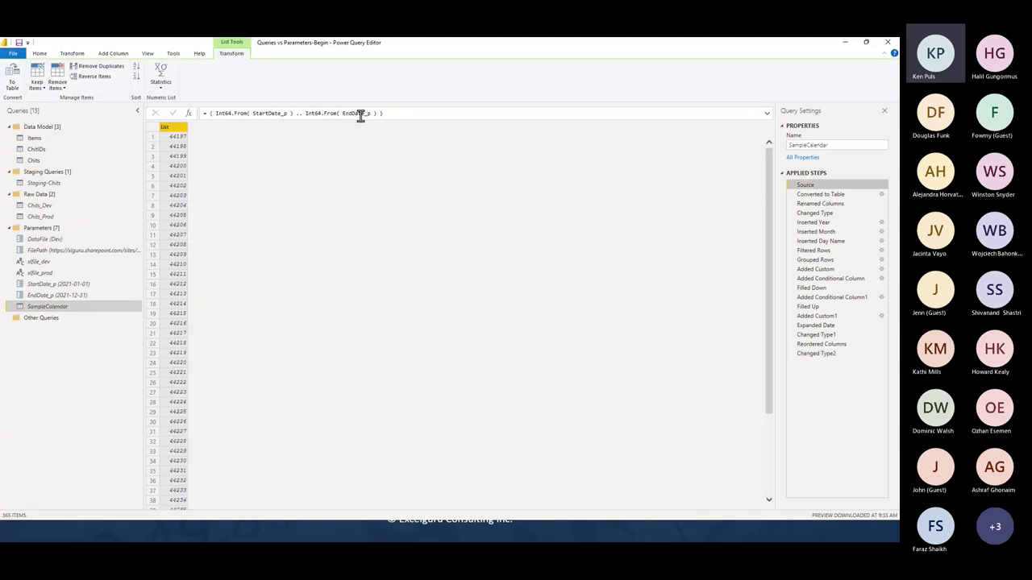
{"action": "right_click", "coordinate": [62, 309]}
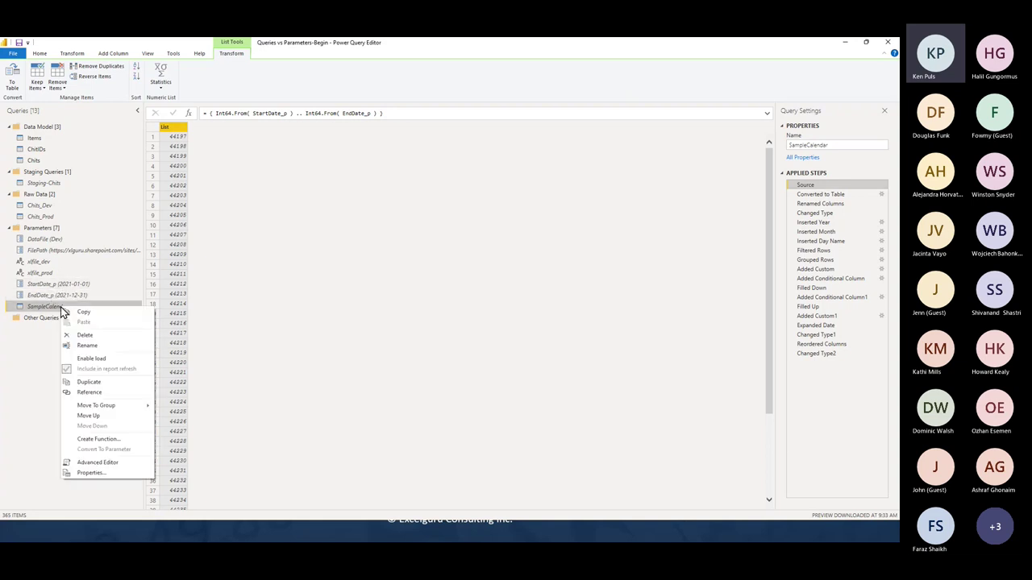
{"action": "left_click", "coordinate": [98, 439]}
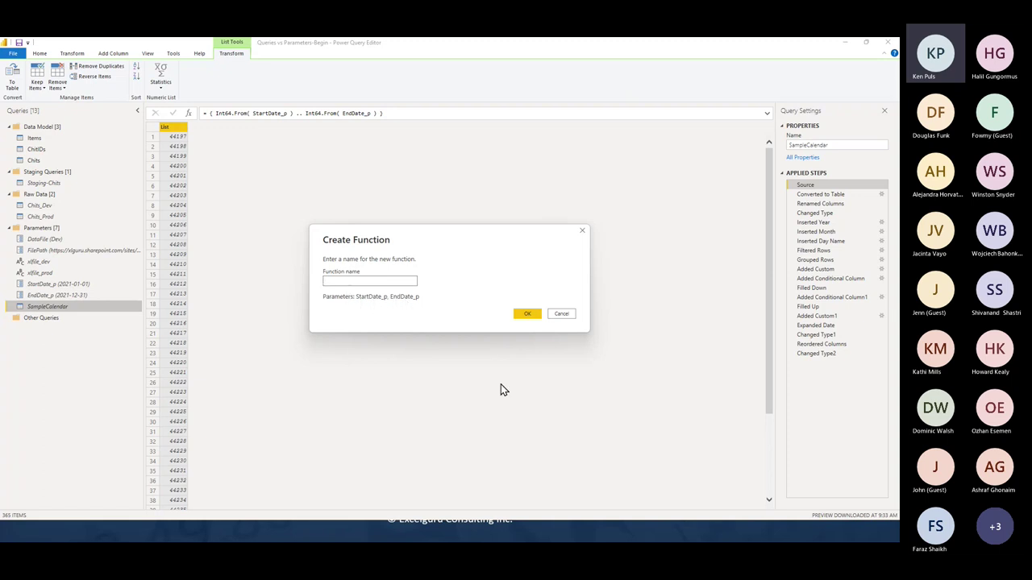
{"action": "type", "text": "fxFFCalendar"}
{"action": "left_click", "coordinate": [528, 314]}
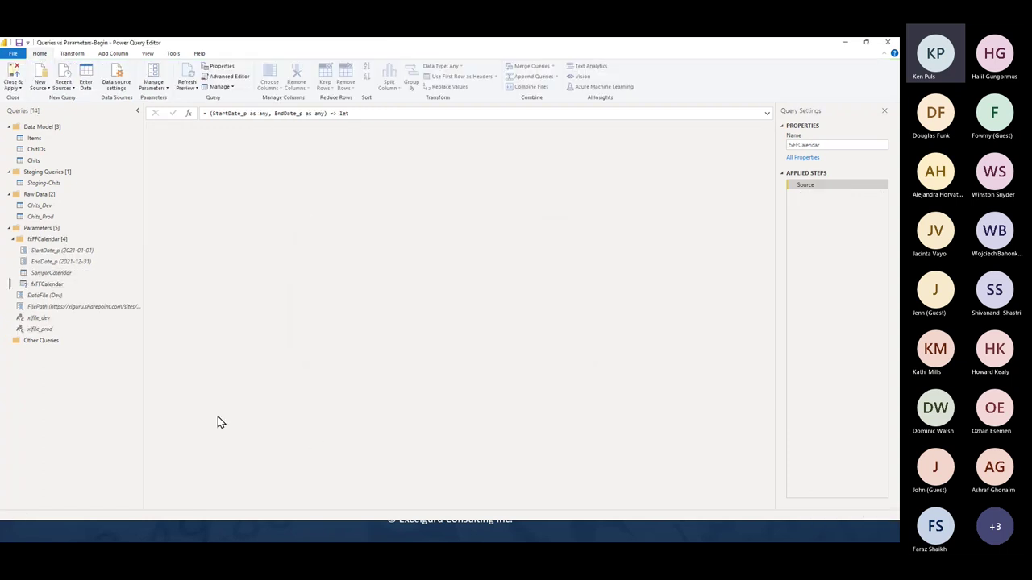
- Compare the SampleCalendar query's output with the fxFFCalendar function and its input parameters
{"action": "left_click", "coordinate": [57, 274]}
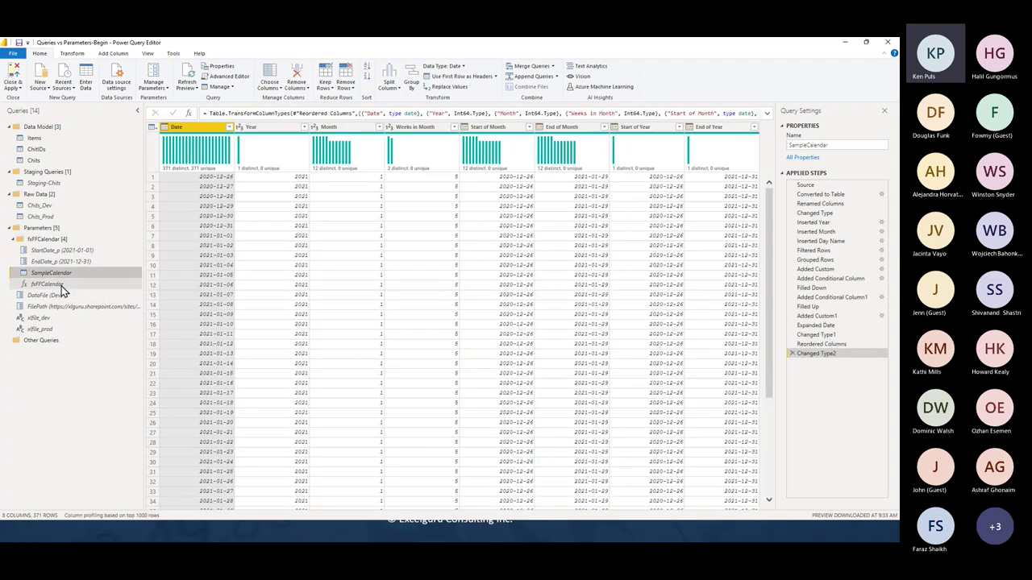
{"action": "left_click", "coordinate": [57, 284]}
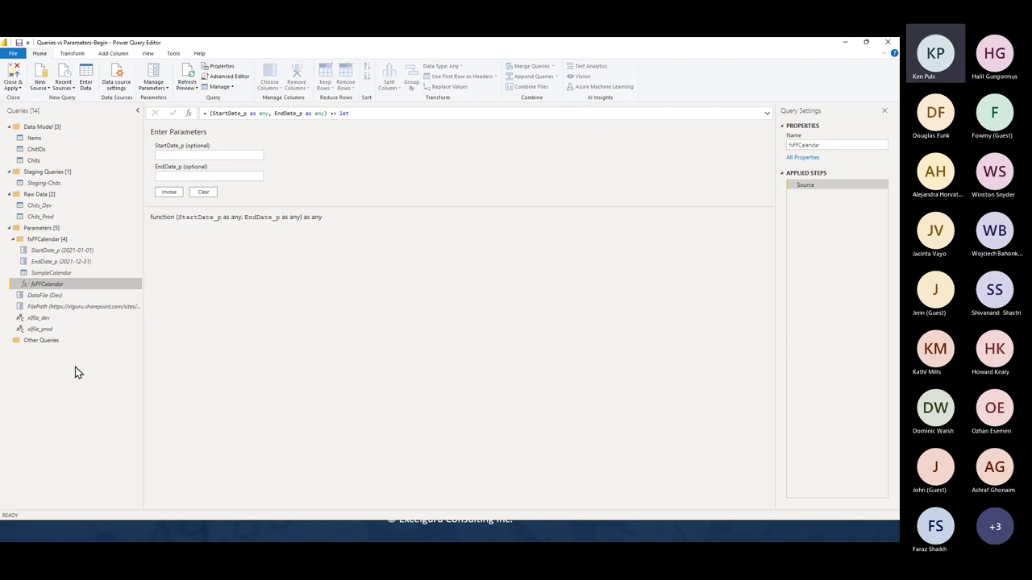
{"action": "left_click", "coordinate": [77, 274]}
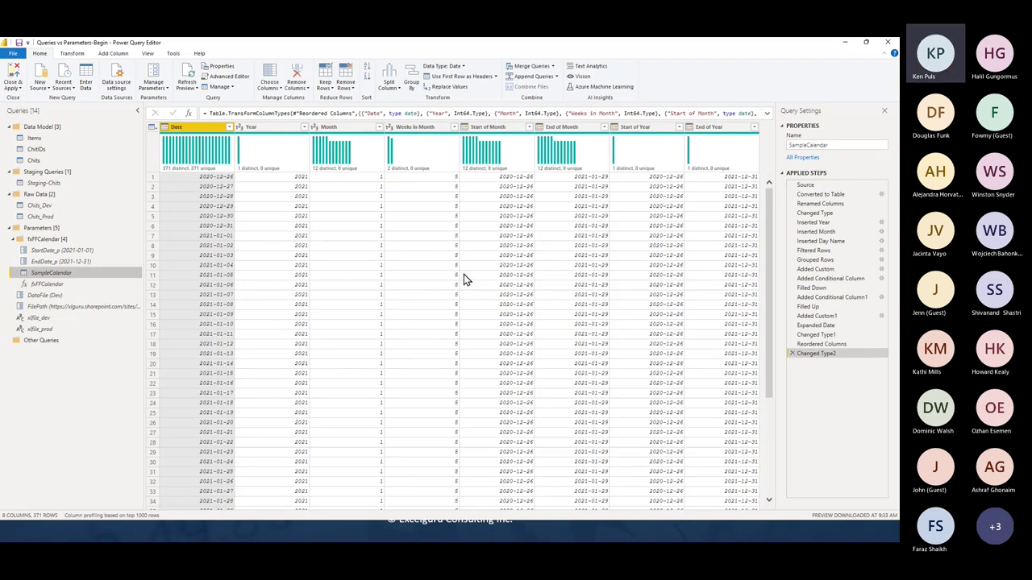
{"action": "left_click", "coordinate": [69, 286]}
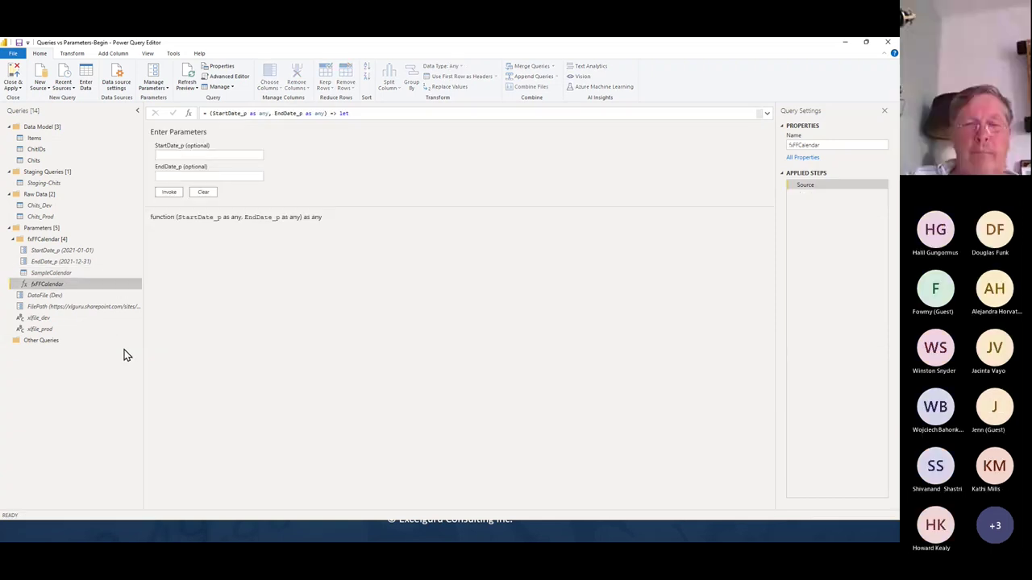
{"action": "left_click", "coordinate": [84, 273]}
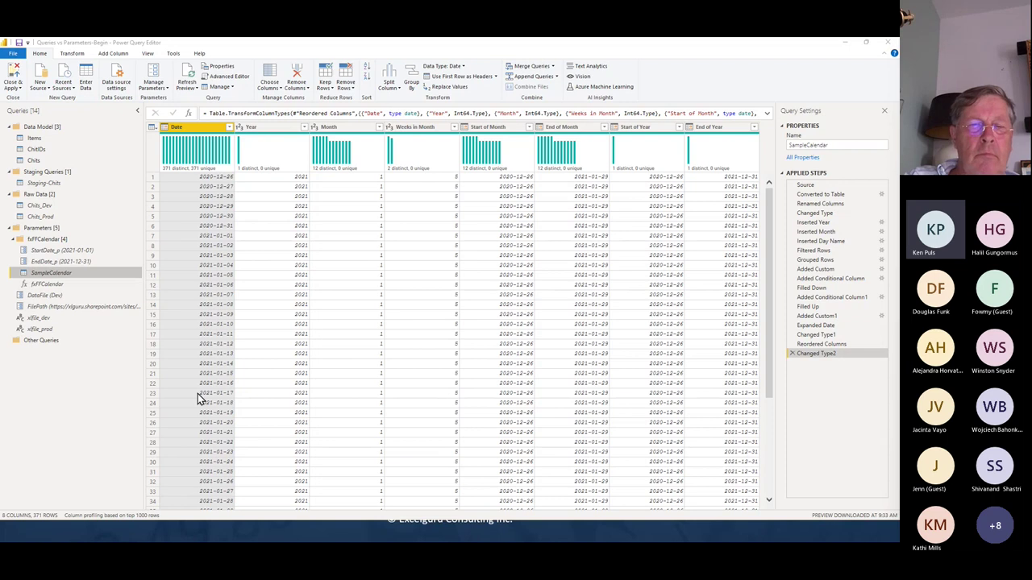
- Examine the fxFFCalendar function and its StartDate_p and EndDate_p inputs
{"action": "left_click", "coordinate": [62, 285]}
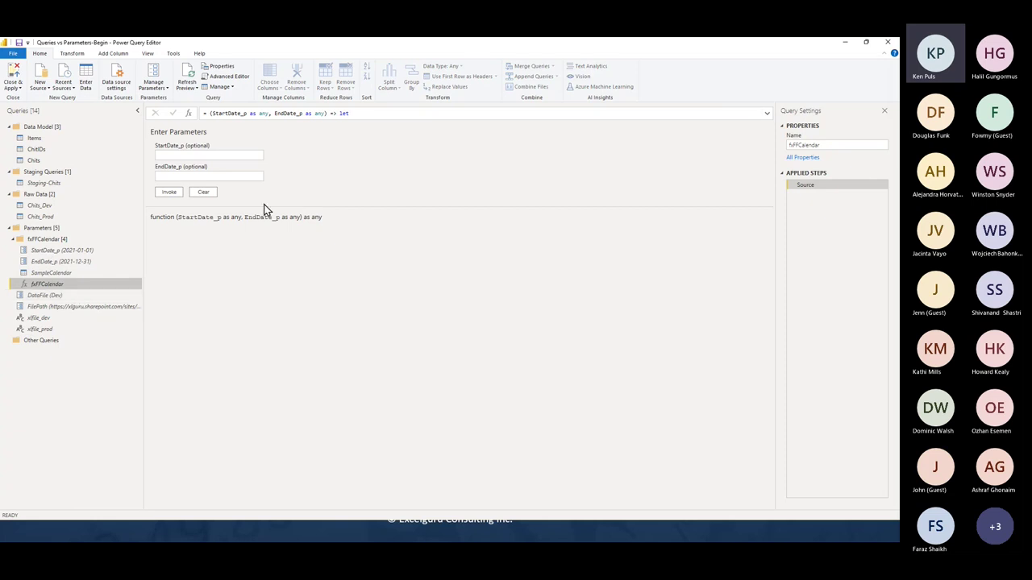
{"action": "left_click", "coordinate": [230, 153]}
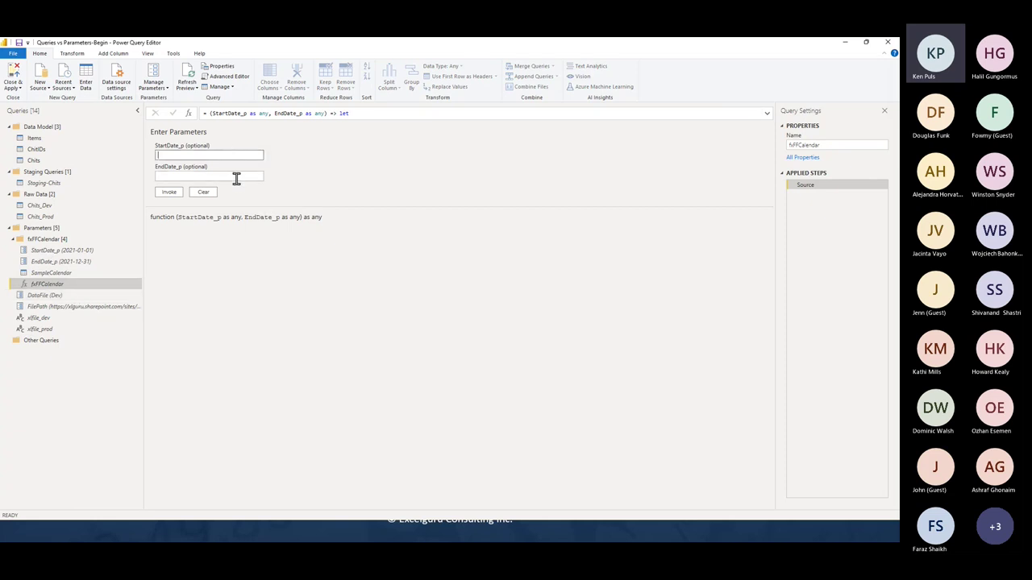
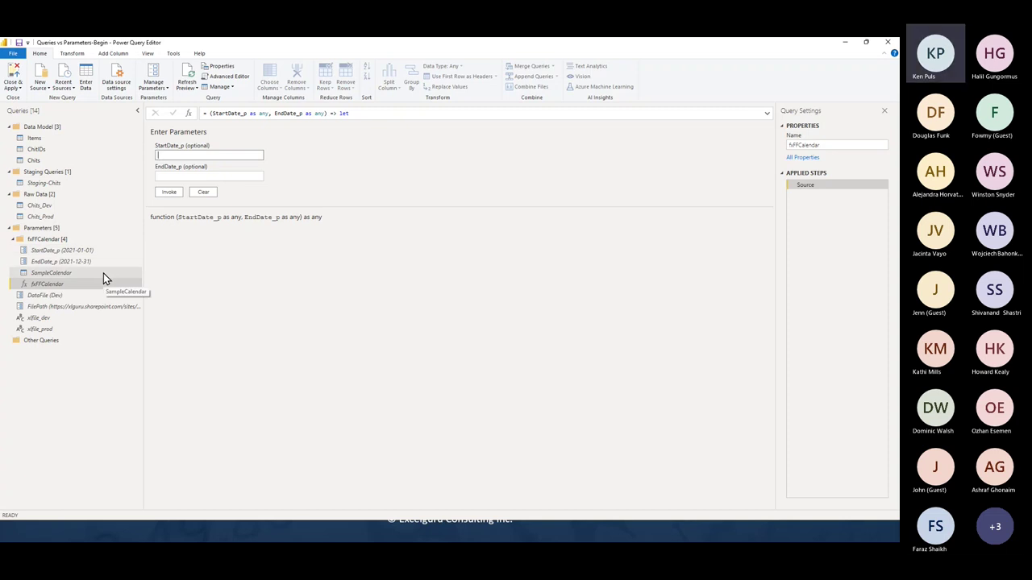
- Create a query that references Staging-Chits and name it StartDate_q
{"action": "left_click", "coordinate": [52, 185]}
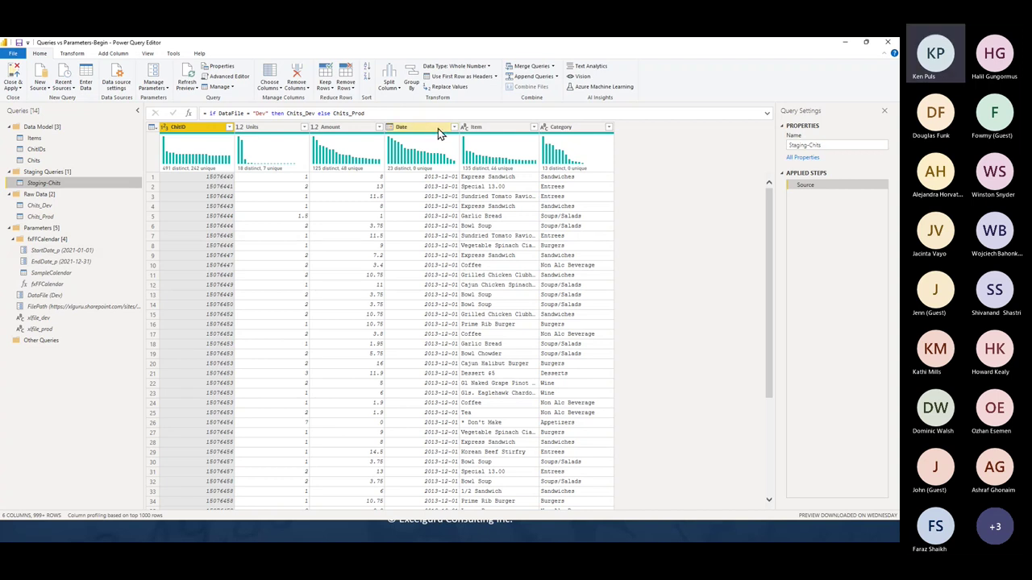
{"action": "right_click", "coordinate": [54, 186]}
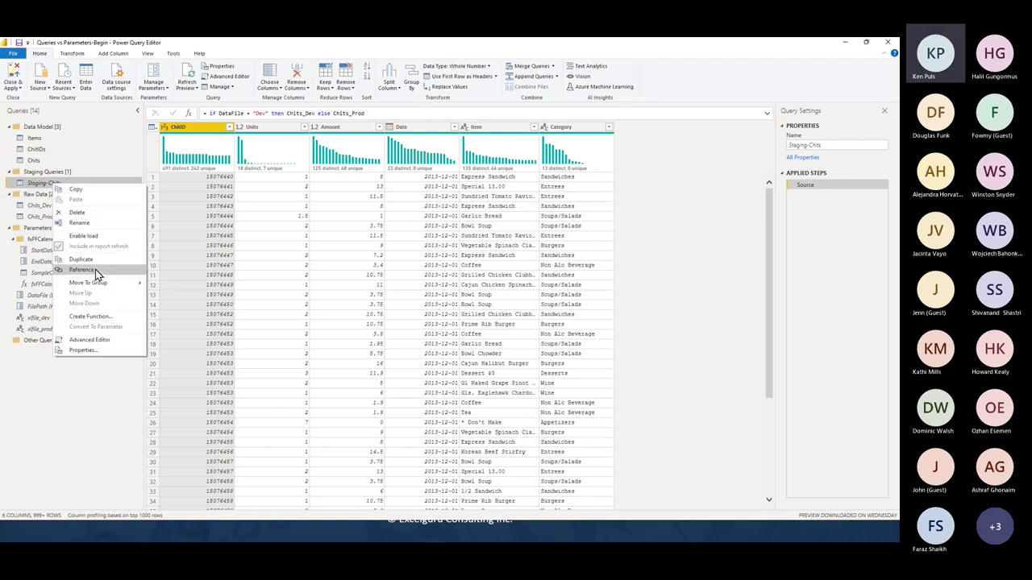
{"action": "left_click", "coordinate": [95, 270]}
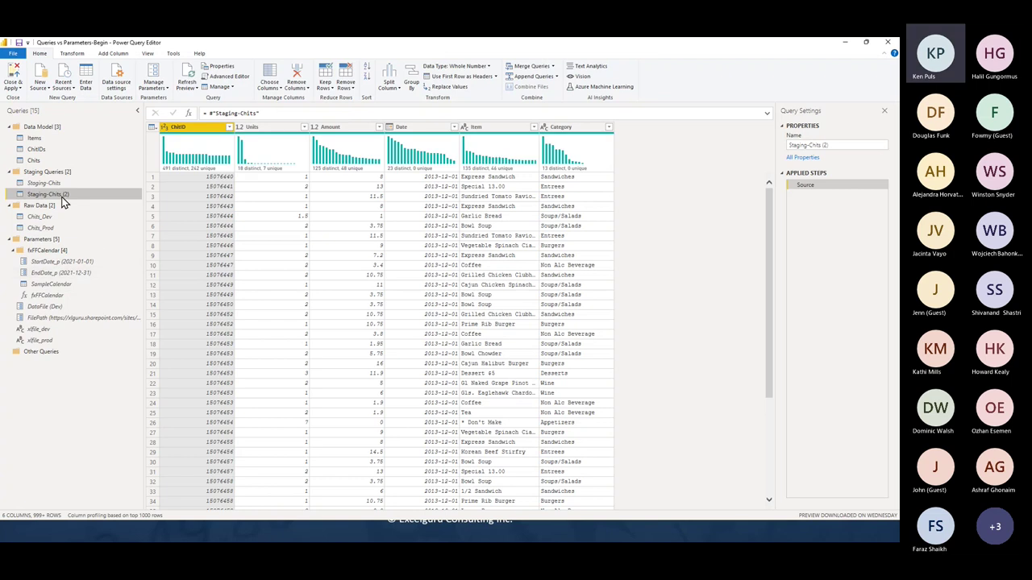
{"action": "double_click", "coordinate": [67, 196]}
{"action": "type", "text": "StartDate"}
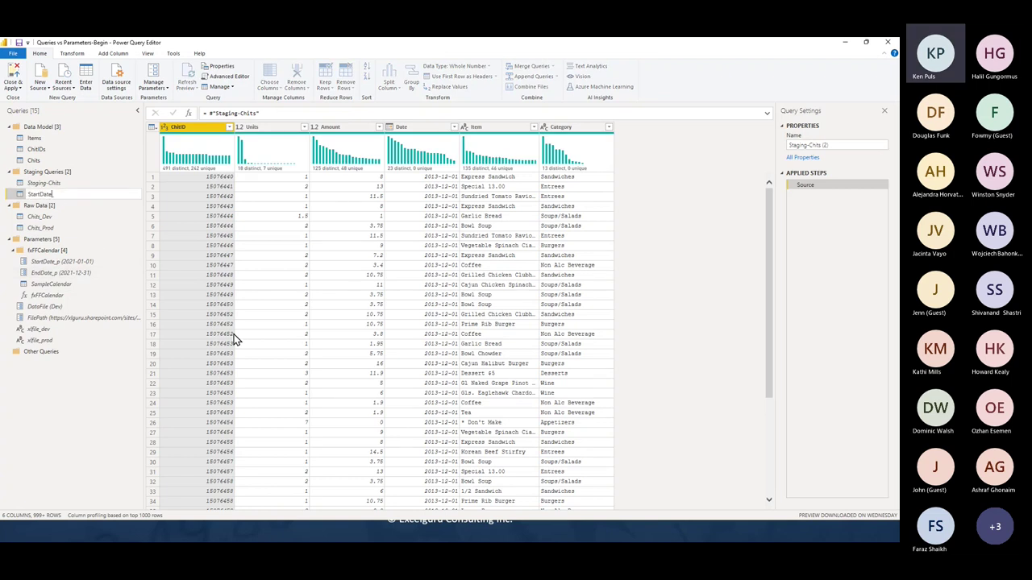
{"action": "type", "text": "_q"}
{"action": "key", "text": "Return"}
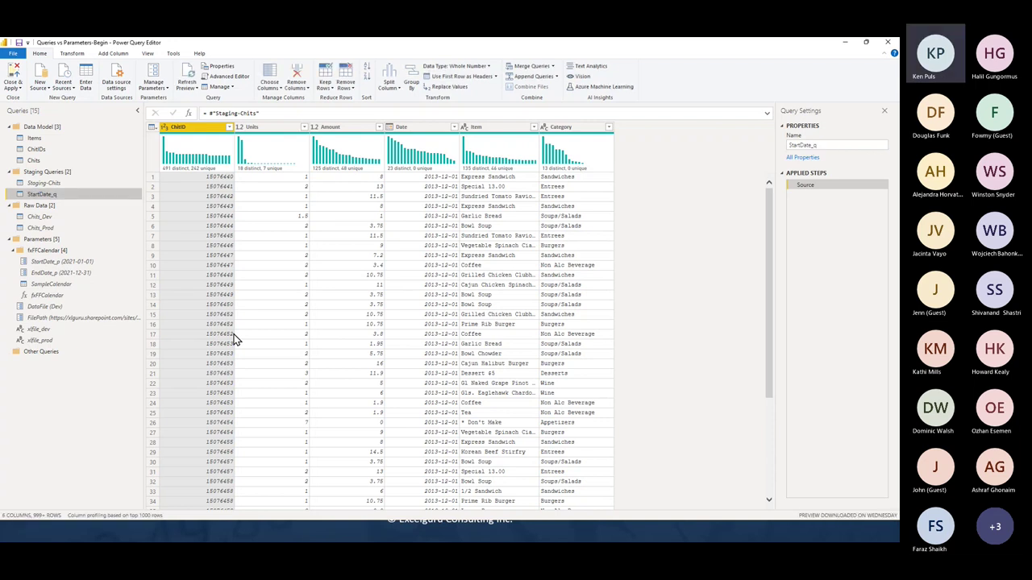
- Disable loading for the StartDate_q query and move it into the Parameters group
{"action": "right_click", "coordinate": [40, 199]}
{"action": "key", "text": "Escape"}
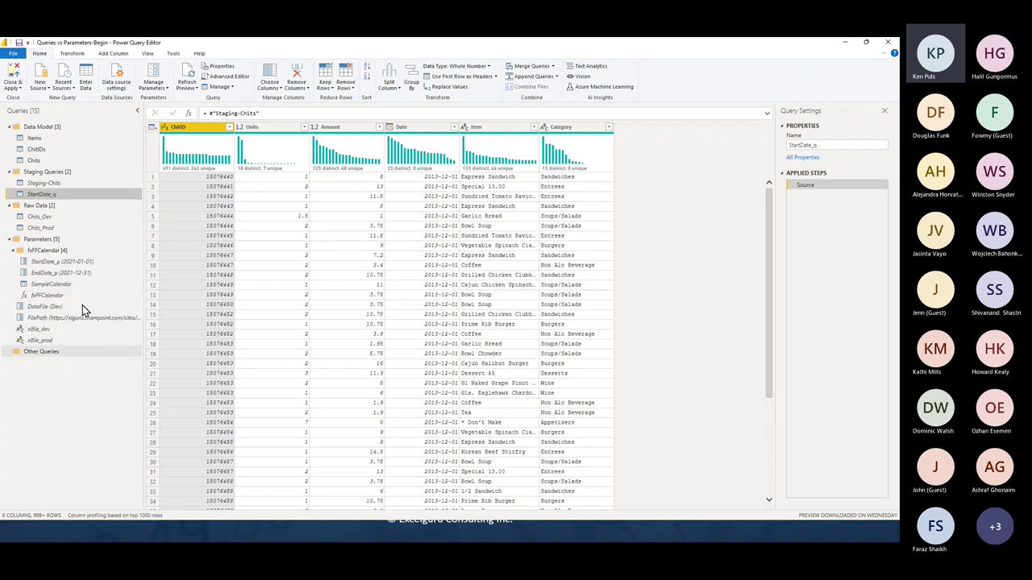
{"action": "left_click_drag", "start_coordinate": [58, 194], "coordinate": [64, 238]}
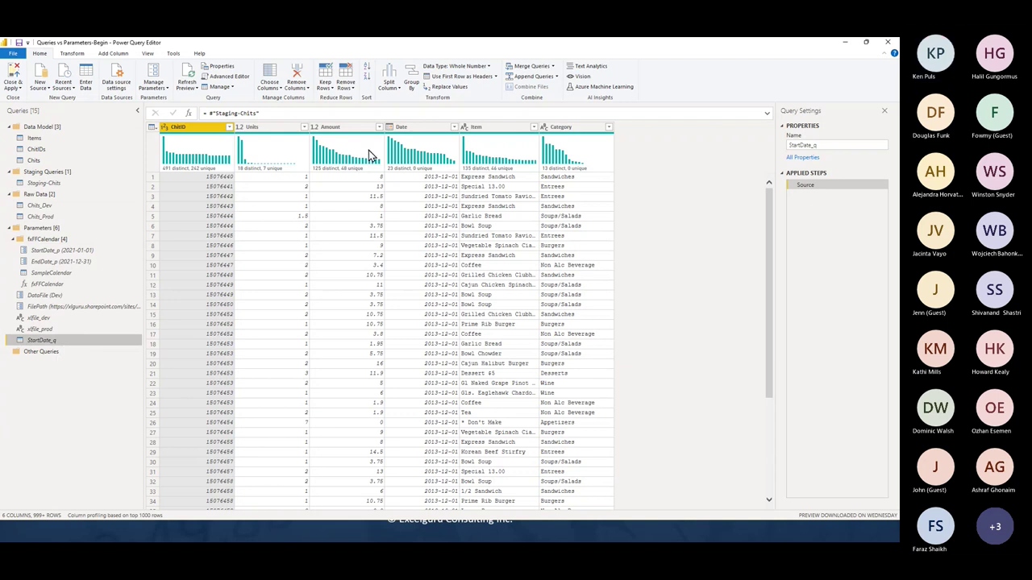
- Keep only the Date column in StartDate_q and reduce it to the earliest date without duplicates
{"action": "right_click", "coordinate": [412, 135]}
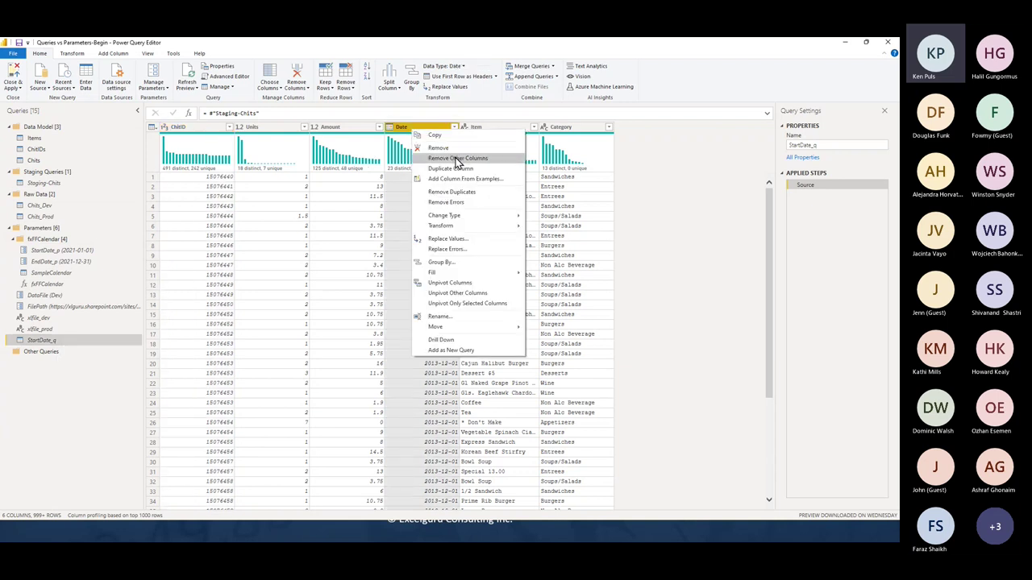
{"action": "left_click", "coordinate": [458, 163]}
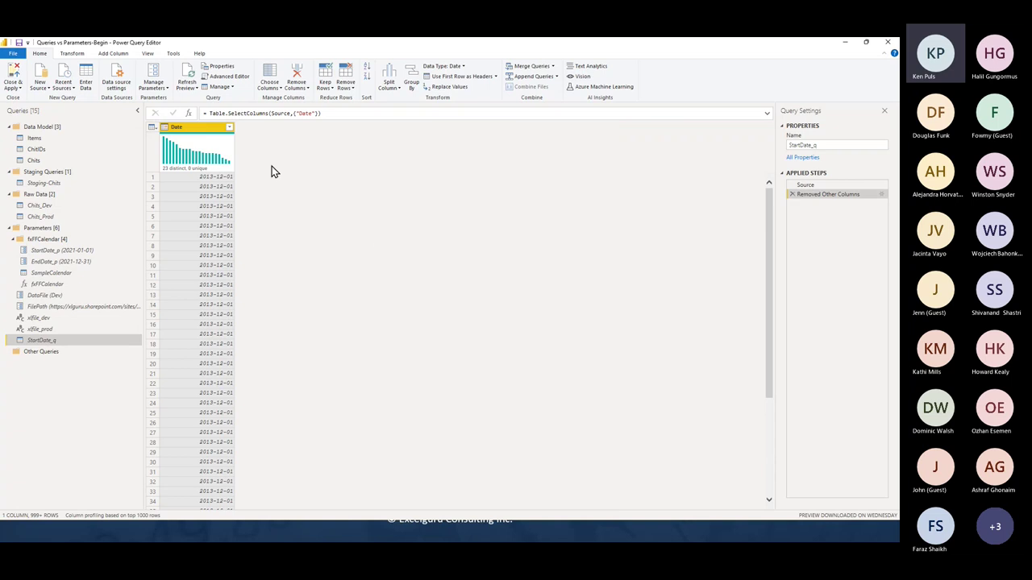
{"action": "left_click", "coordinate": [230, 128]}
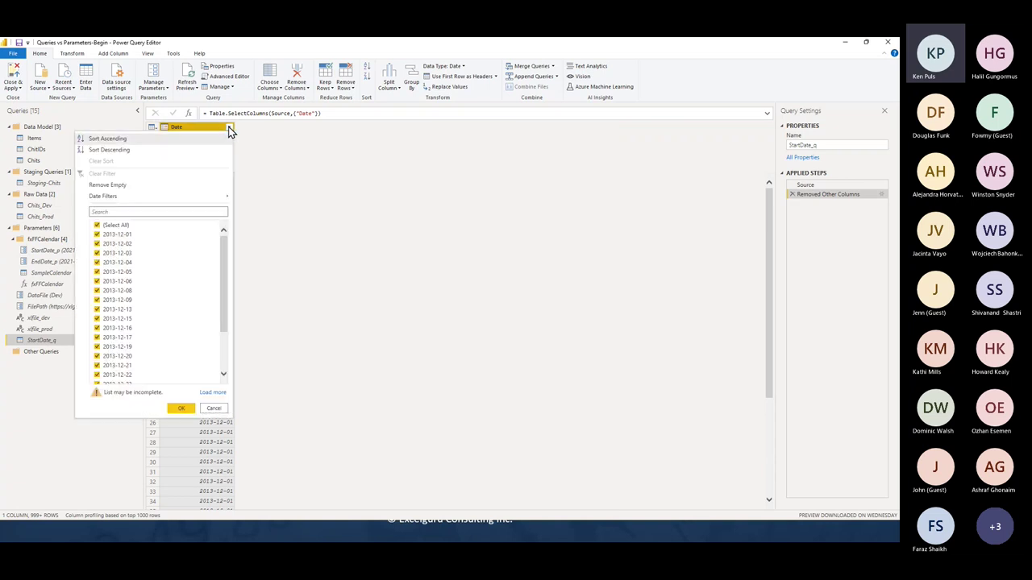
{"action": "mouse_move", "coordinate": [203, 198]}
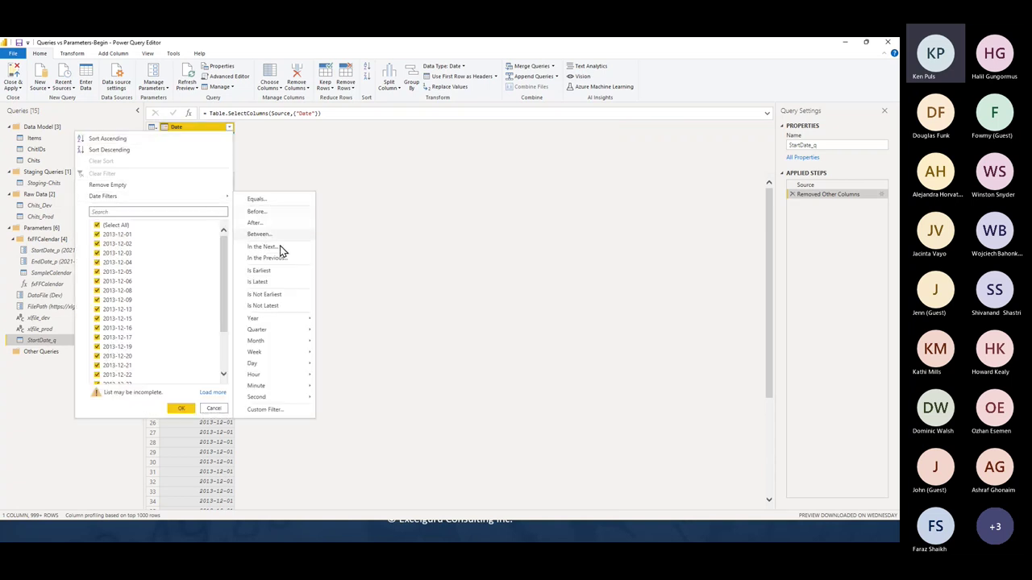
{"action": "left_click", "coordinate": [270, 272]}
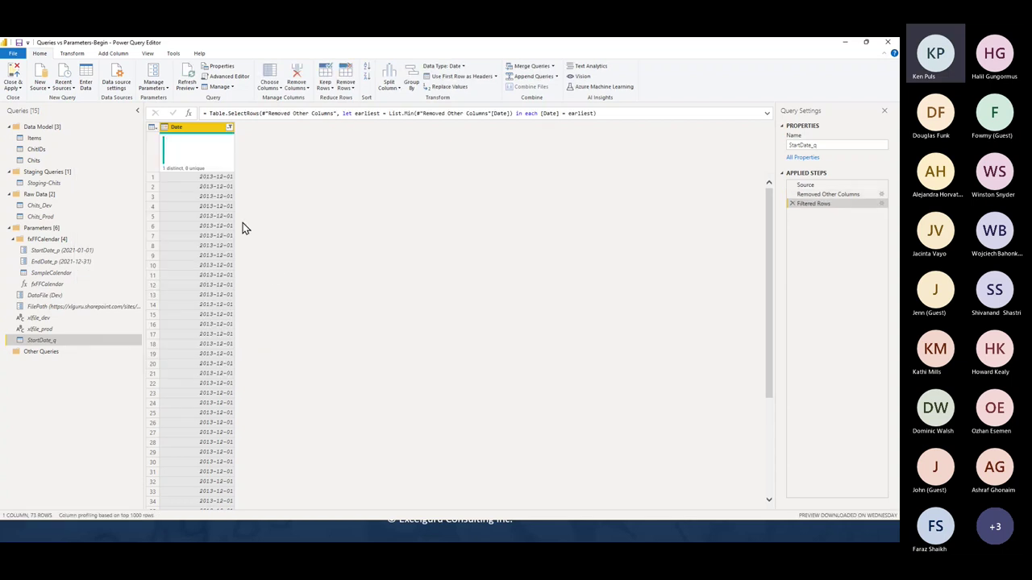
{"action": "right_click", "coordinate": [207, 132]}
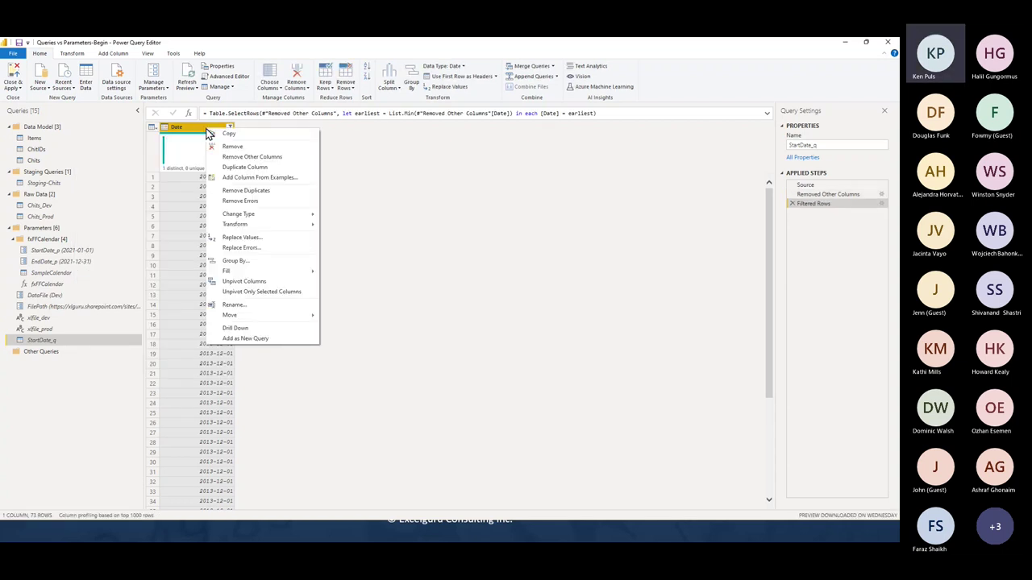
{"action": "left_click", "coordinate": [258, 191]}
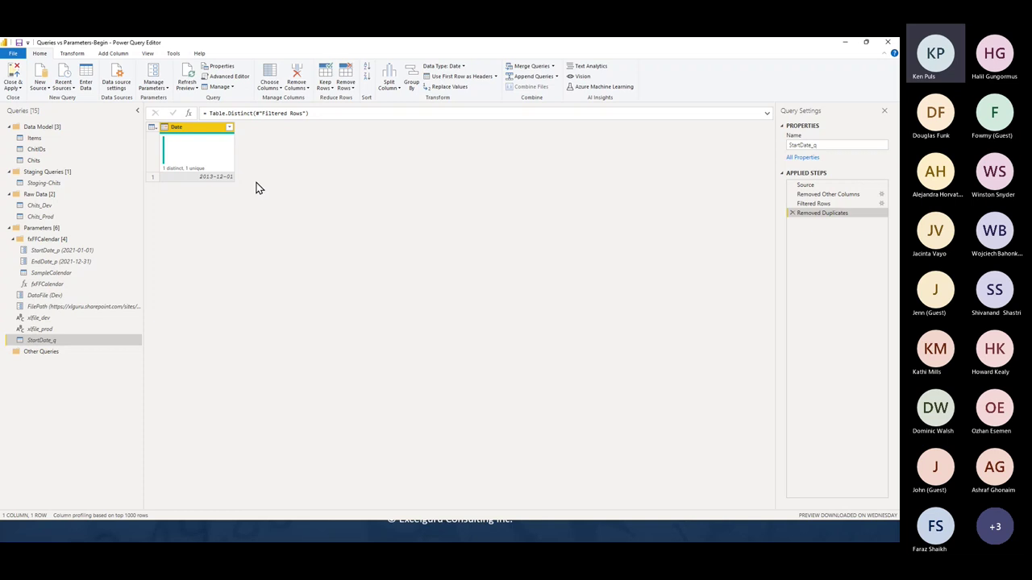
- Transform StartDate_q's Date column to the start of the year and set its data type to Date
{"action": "left_click", "coordinate": [73, 55]}
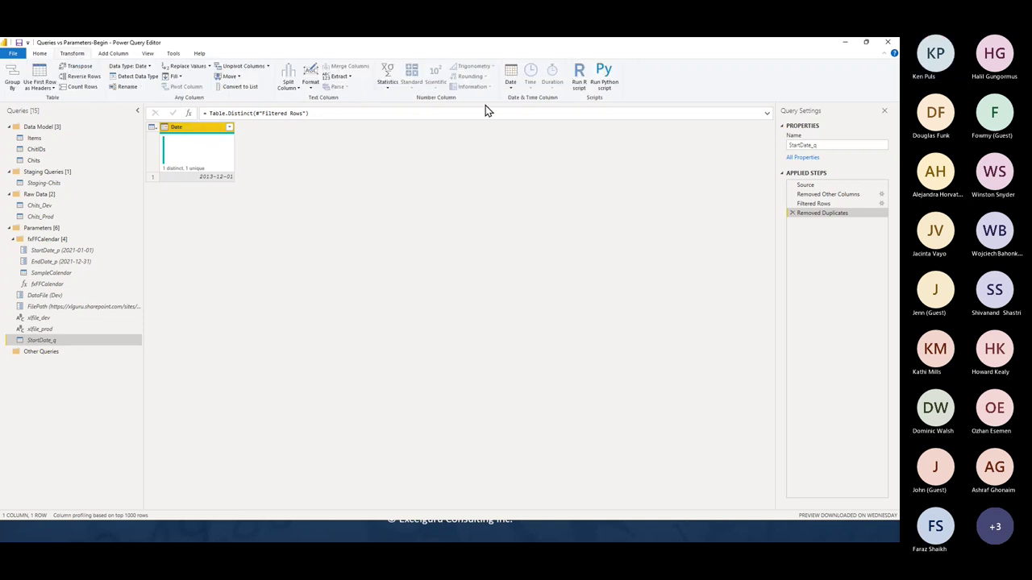
{"action": "left_click", "coordinate": [511, 84]}
{"action": "mouse_move", "coordinate": [534, 130]}
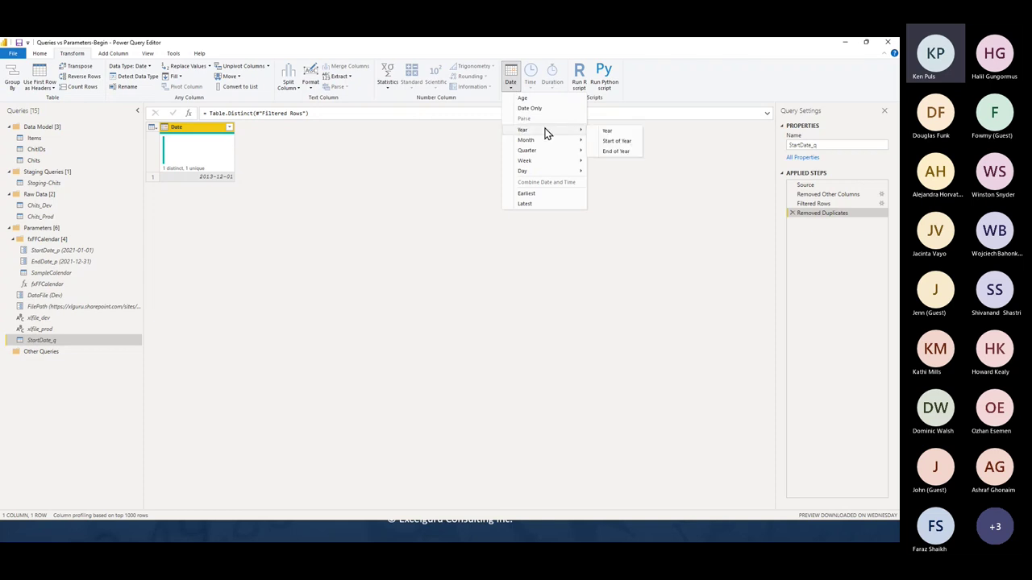
{"action": "left_click", "coordinate": [617, 141]}
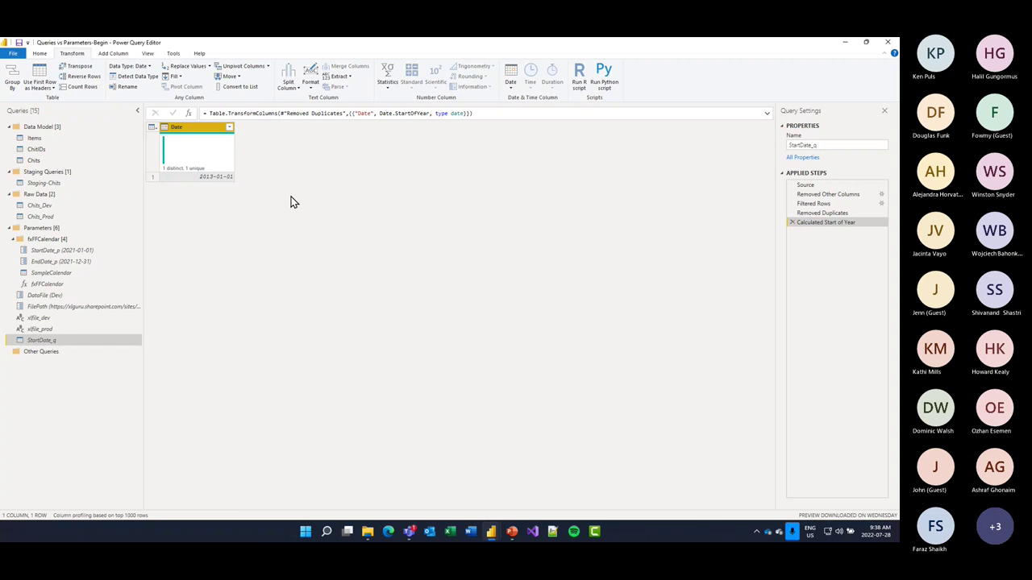
{"action": "left_click", "coordinate": [165, 129]}
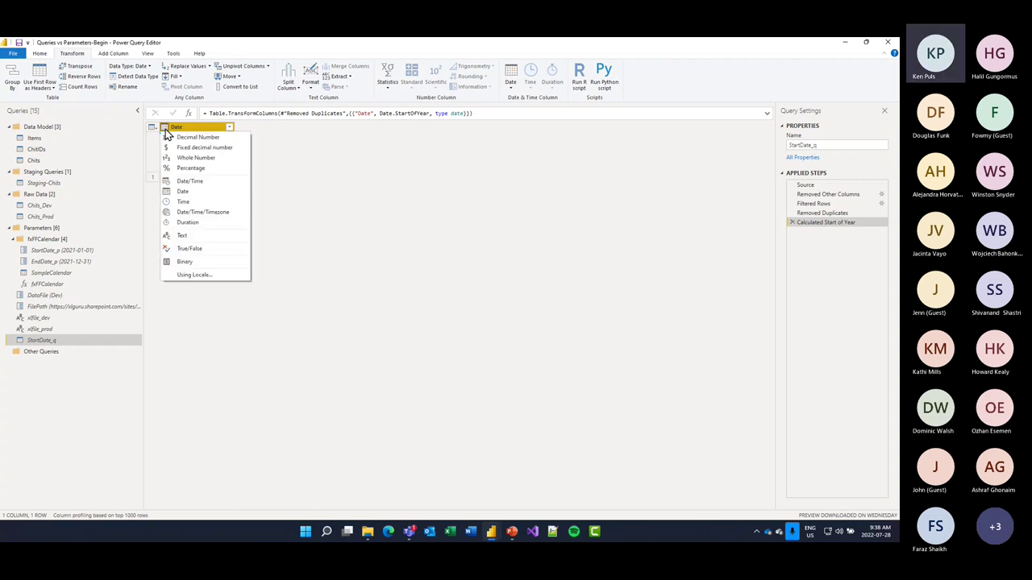
{"action": "left_click", "coordinate": [191, 200]}
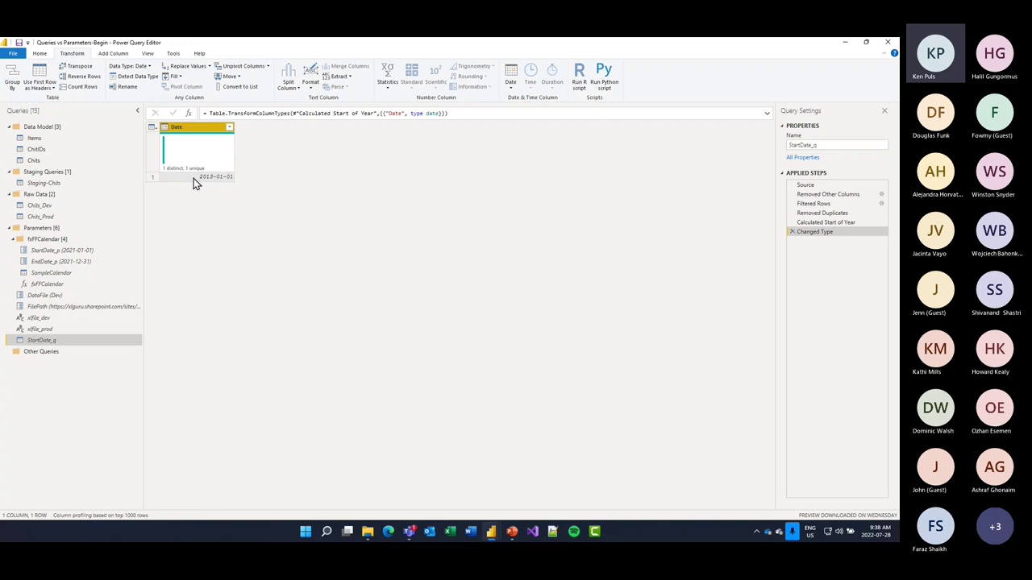
- Drill down into StartDate_q's single date value and compare the query's Source step with the final result
{"action": "right_click", "coordinate": [194, 178]}
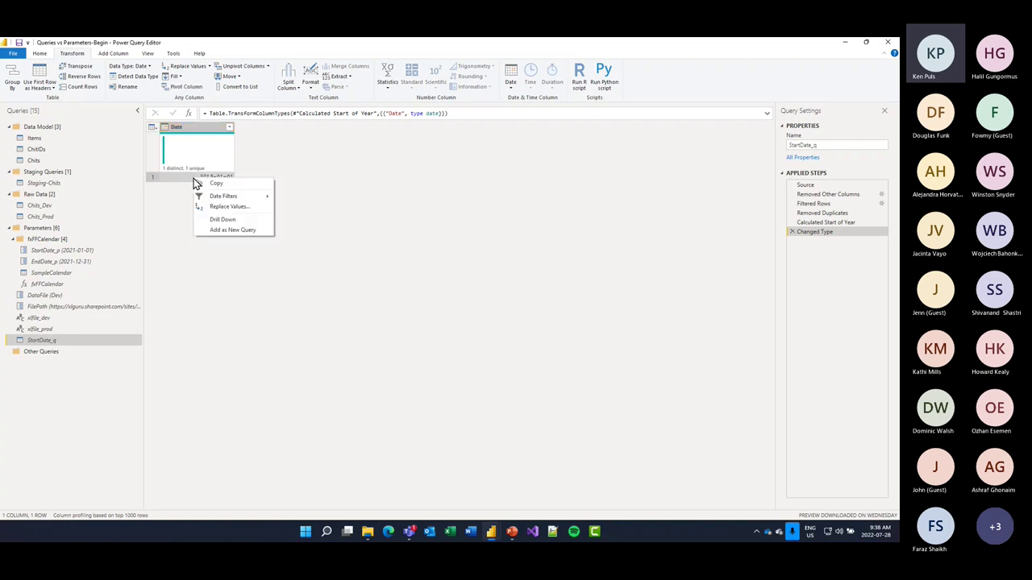
{"action": "left_click", "coordinate": [232, 219]}
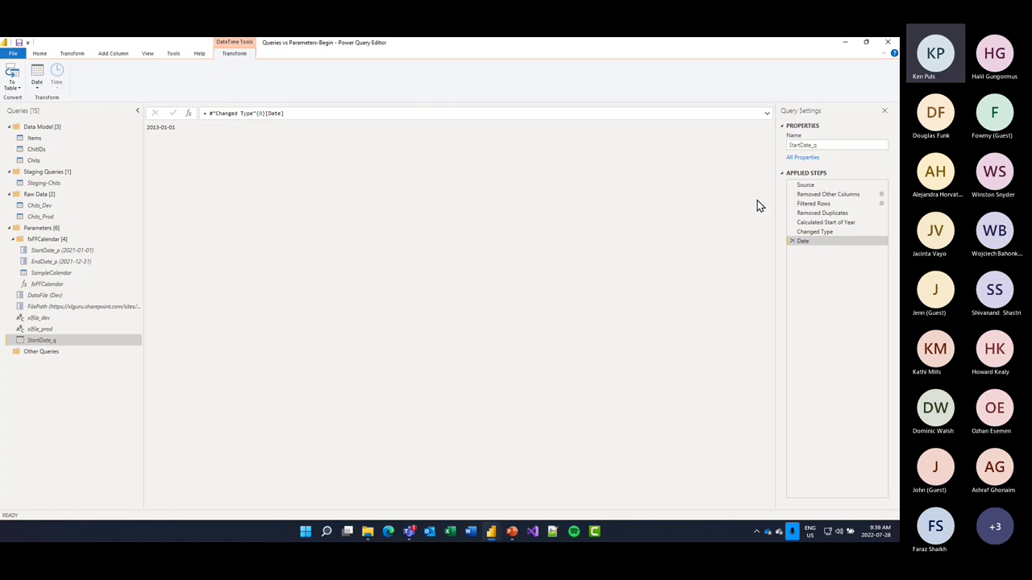
{"action": "left_click_drag", "start_coordinate": [808, 246], "coordinate": [807, 190]}
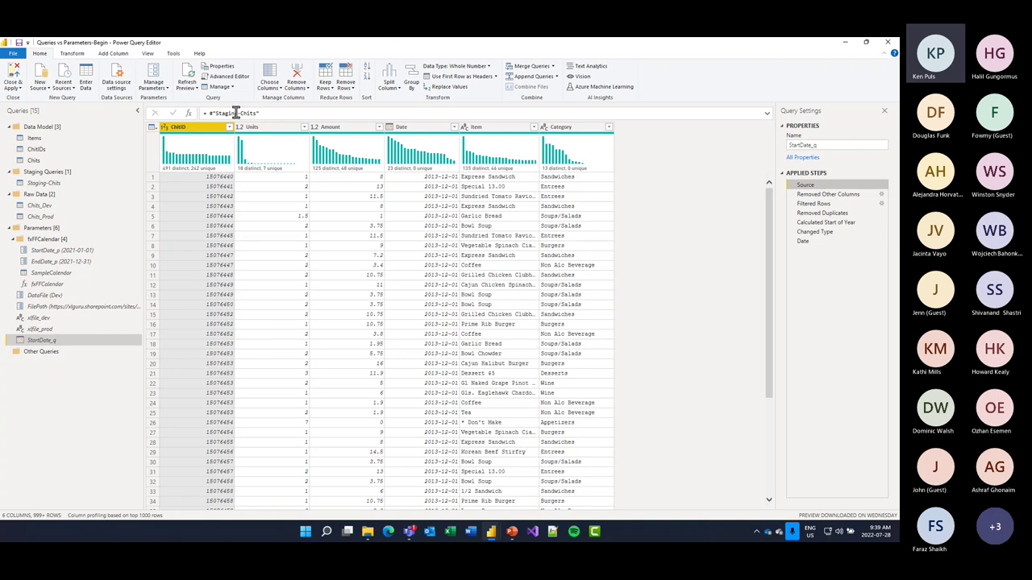
{"action": "left_click", "coordinate": [815, 244]}
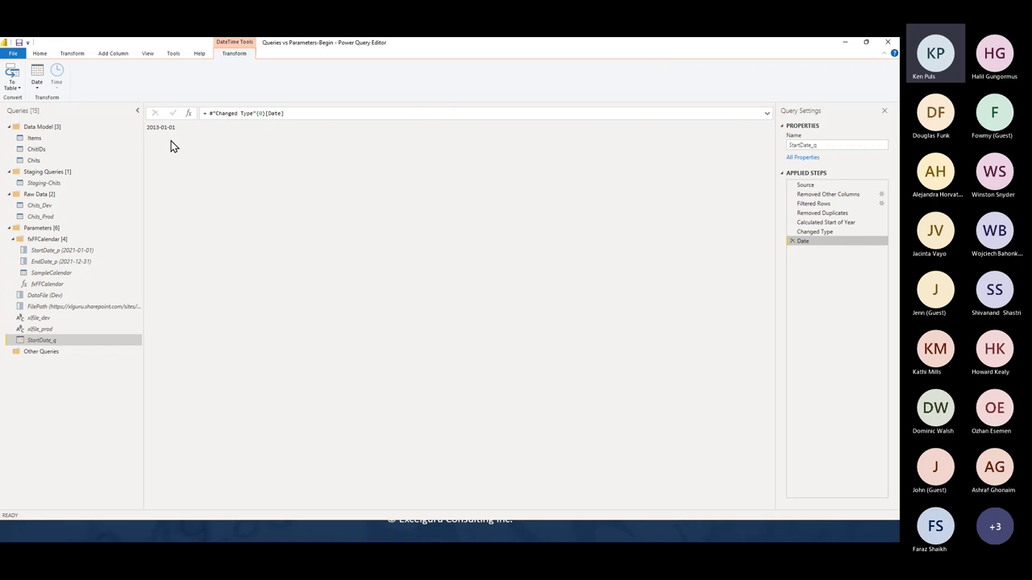
- Create another query that references Staging-Chits and disable its loading
{"action": "right_click", "coordinate": [46, 186]}
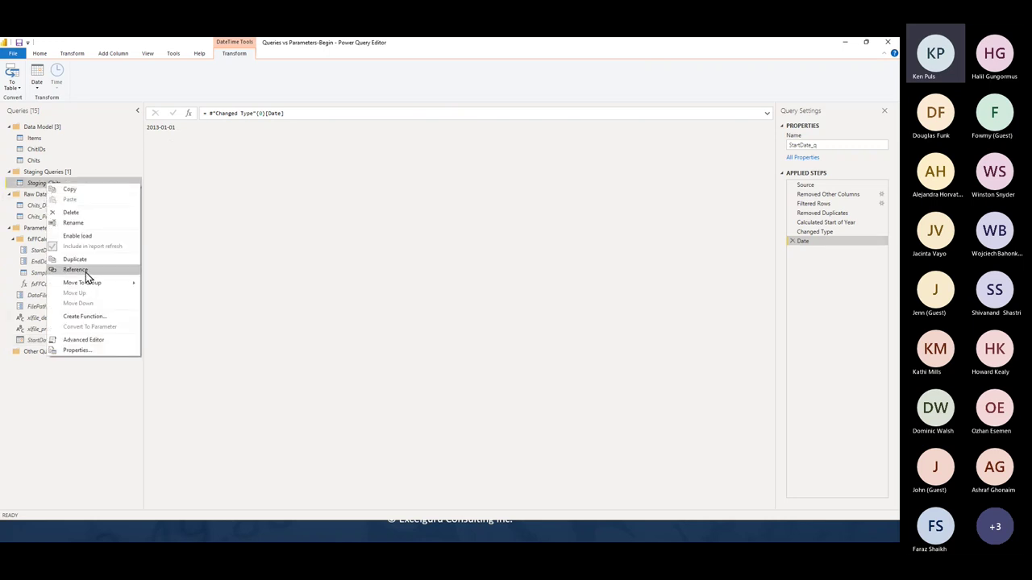
{"action": "left_click", "coordinate": [76, 270]}
{"action": "right_click", "coordinate": [45, 194]}
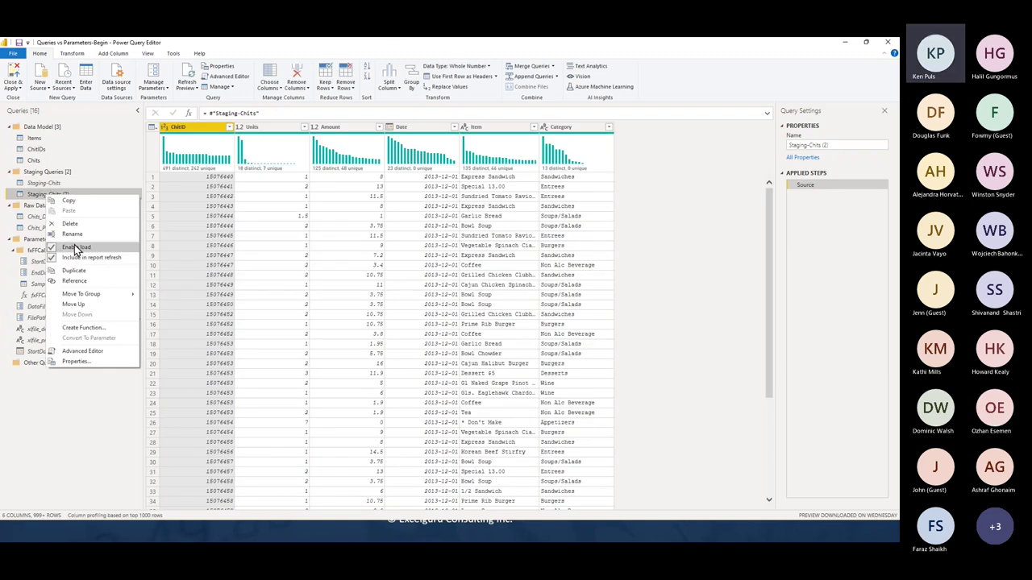
{"action": "left_click", "coordinate": [75, 249]}
- Rename the new Staging-Chits reference EndDate_q and move it into the Parameters group
{"action": "double_click", "coordinate": [51, 196]}
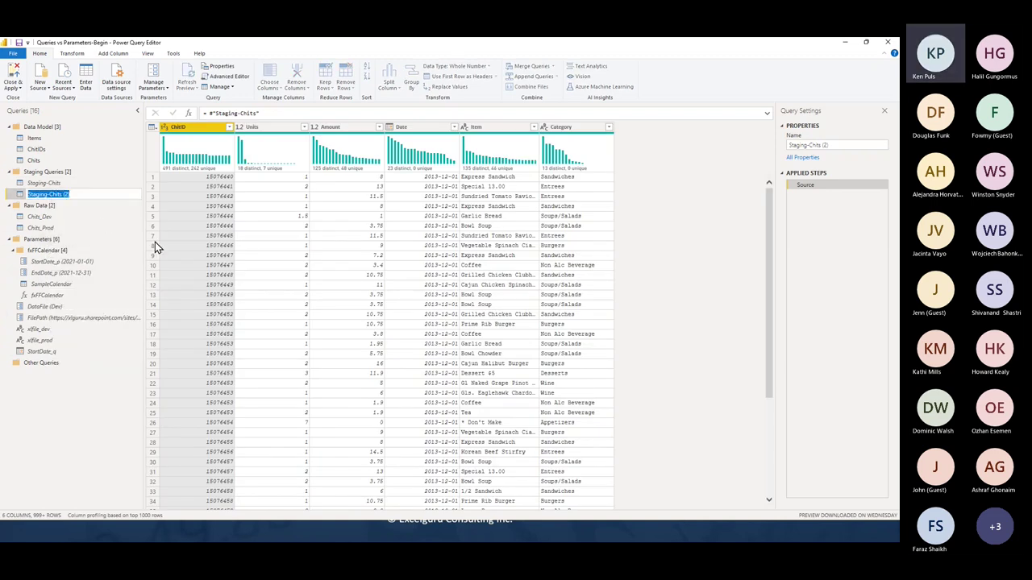
{"action": "type", "text": "EndDate_q"}
{"action": "key", "text": "Return"}
{"action": "left_click_drag", "start_coordinate": [71, 191], "coordinate": [78, 362]}
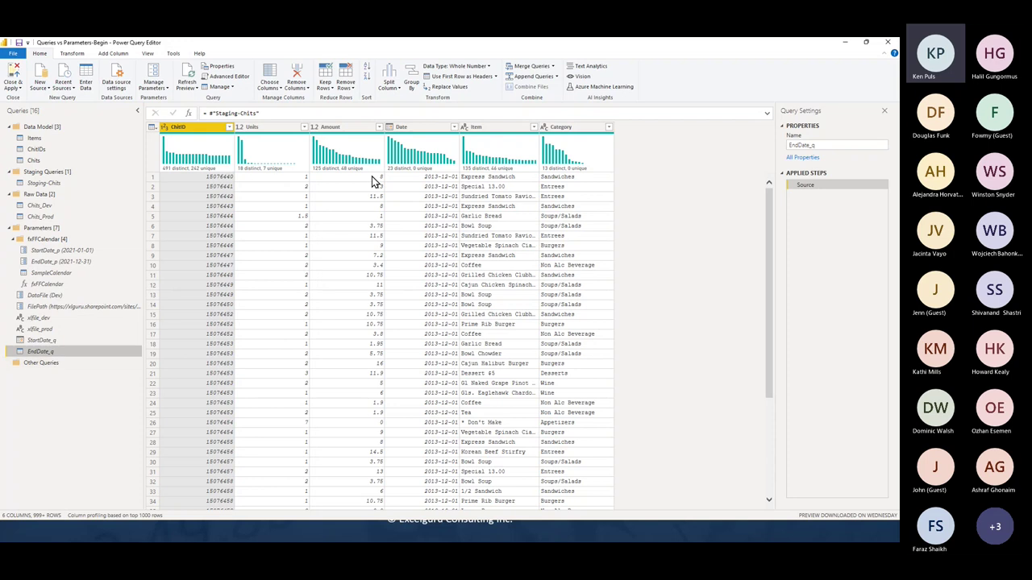
- Keep only the Date column in EndDate_q and filter it to the latest date
{"action": "right_click", "coordinate": [414, 127]}
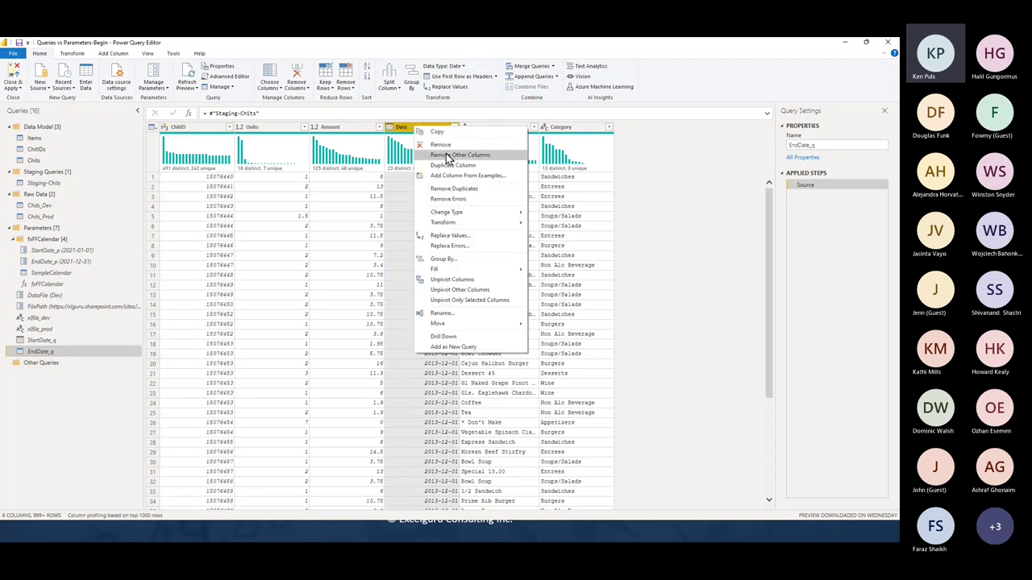
{"action": "left_click", "coordinate": [448, 156]}
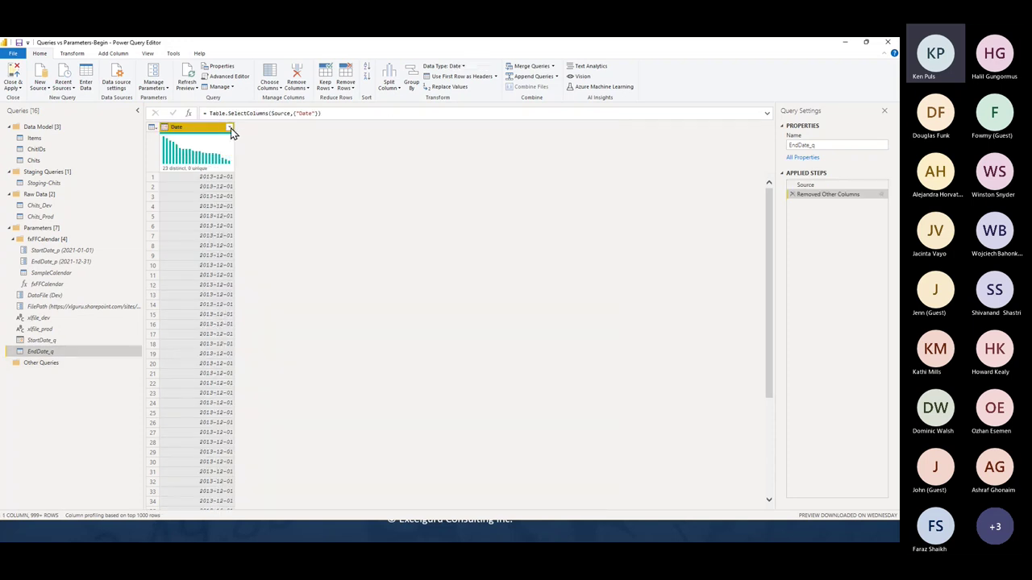
{"action": "left_click", "coordinate": [230, 128]}
{"action": "mouse_move", "coordinate": [198, 196]}
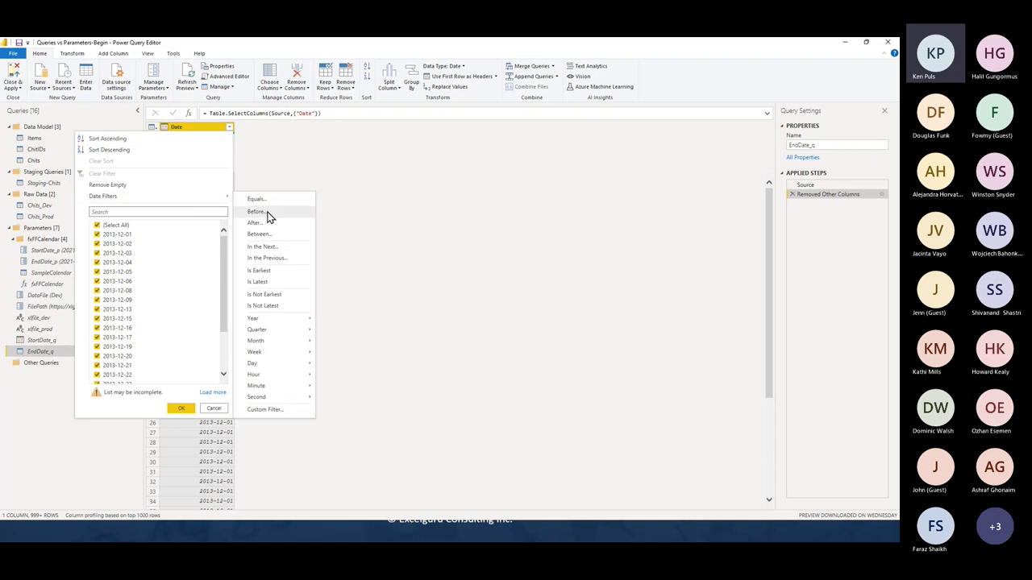
{"action": "left_click", "coordinate": [274, 283]}
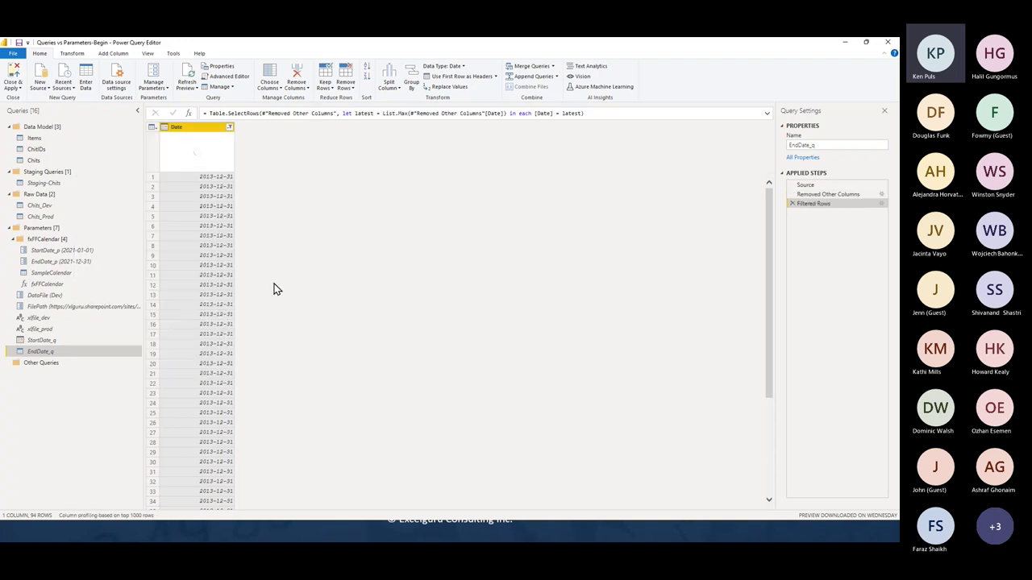
- Remove duplicates from EndDate_q's Date column and transform the date to the end of the year
{"action": "right_click", "coordinate": [195, 126]}
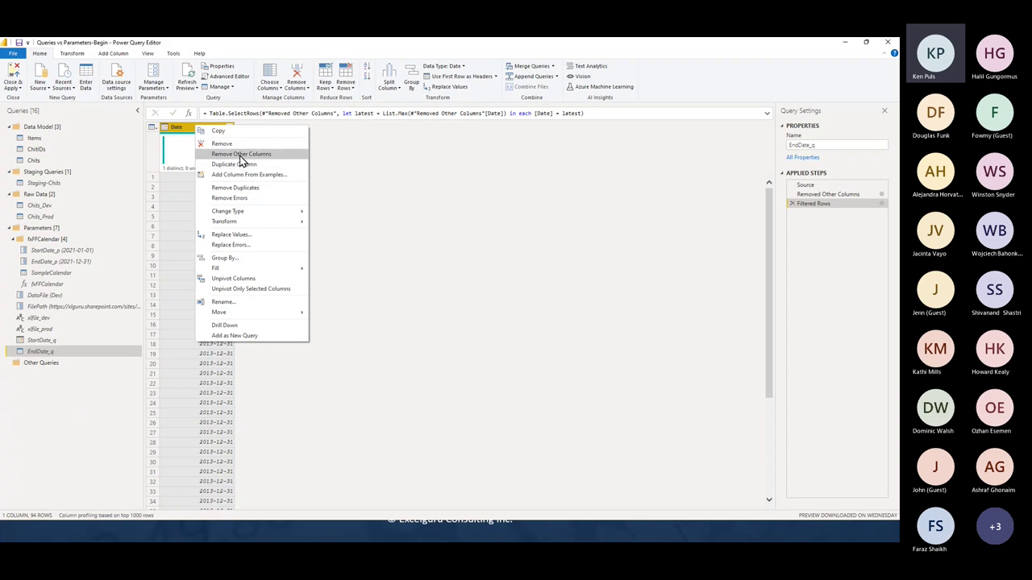
{"action": "left_click", "coordinate": [243, 189]}
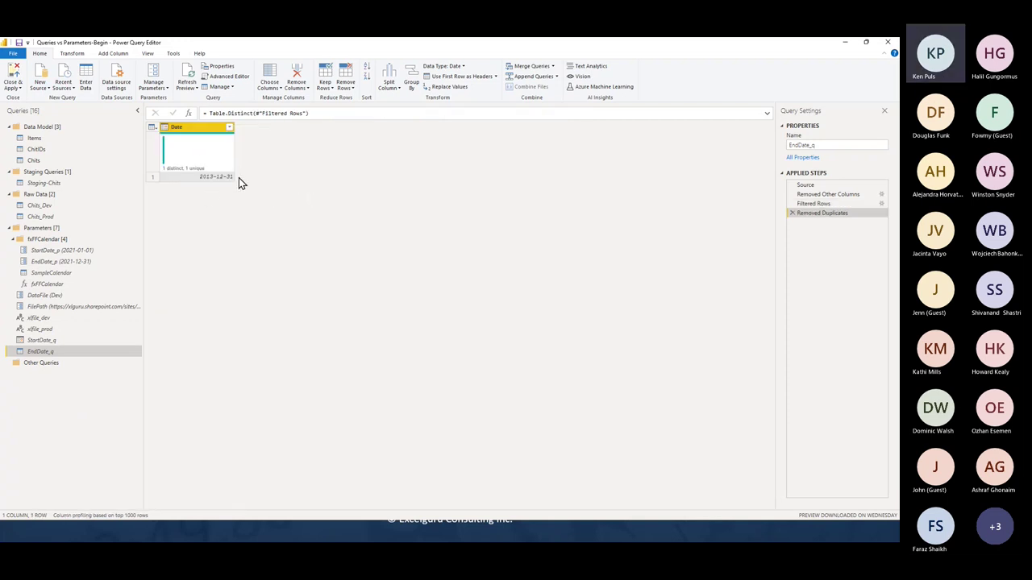
{"action": "left_click", "coordinate": [71, 53]}
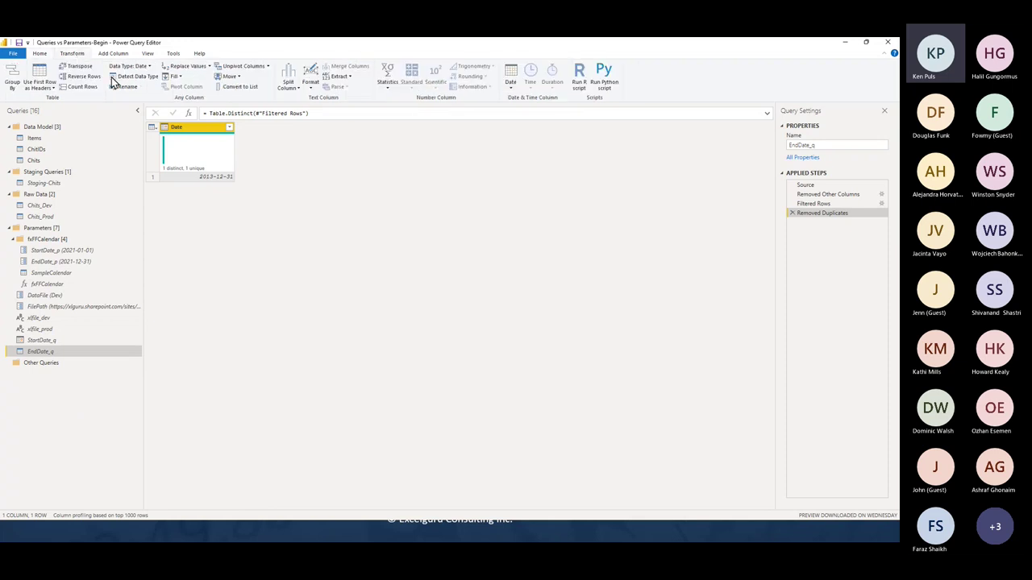
{"action": "left_click", "coordinate": [511, 85]}
{"action": "mouse_move", "coordinate": [524, 131]}
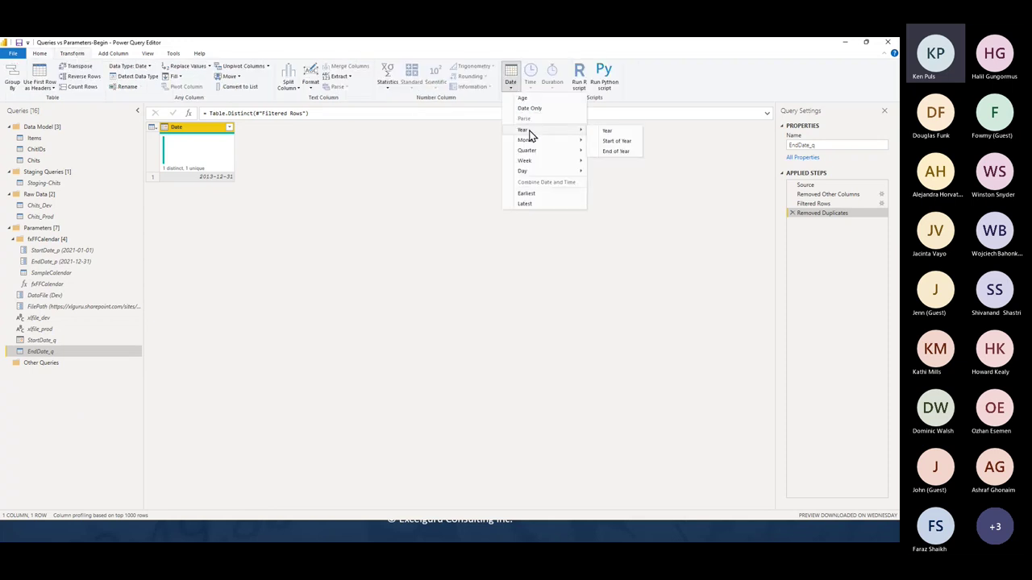
{"action": "left_click", "coordinate": [617, 152]}
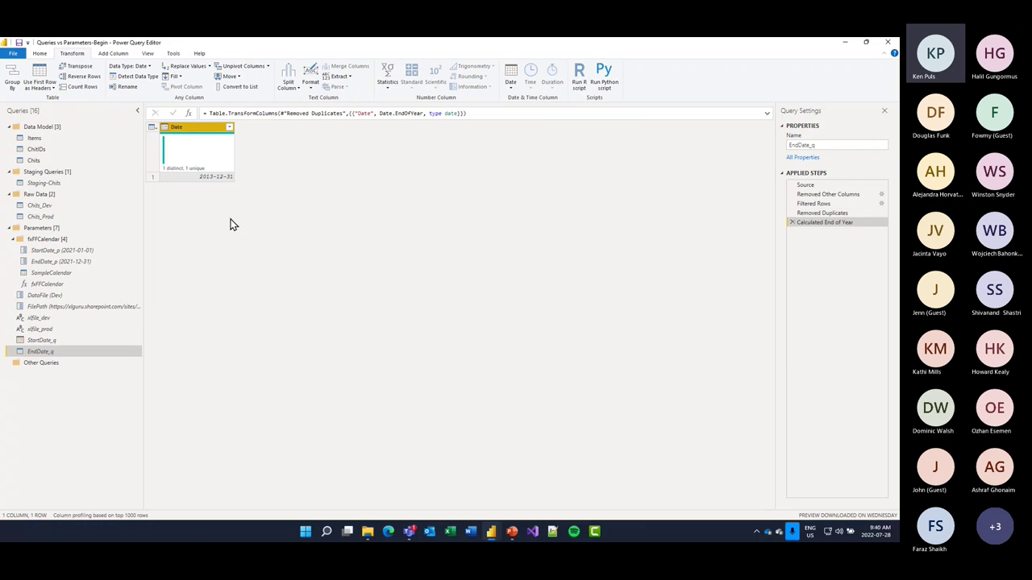
- Set EndDate_q's Date column to the Date data type and drill down into its single value
{"action": "left_click", "coordinate": [165, 129]}
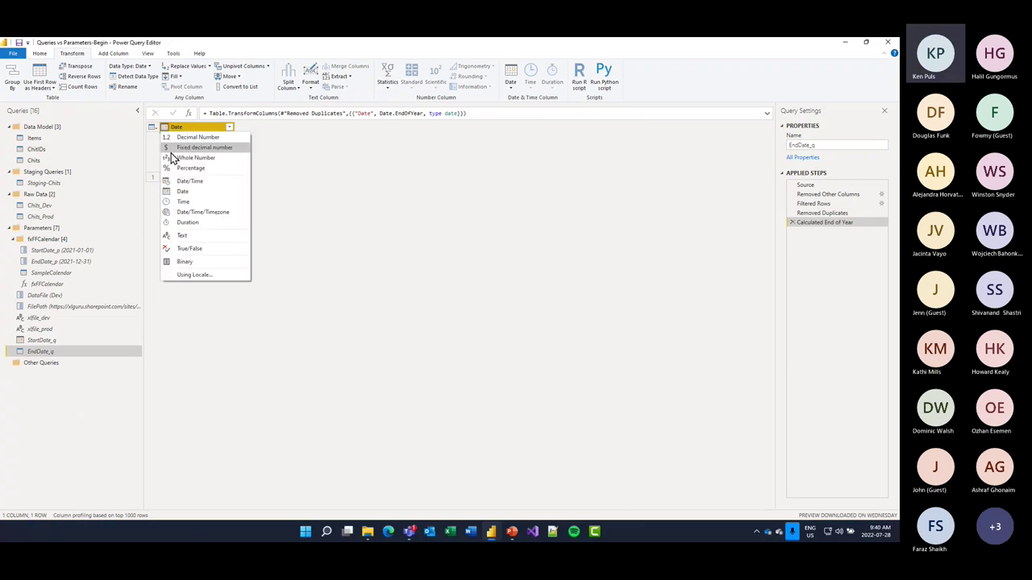
{"action": "left_click", "coordinate": [183, 194]}
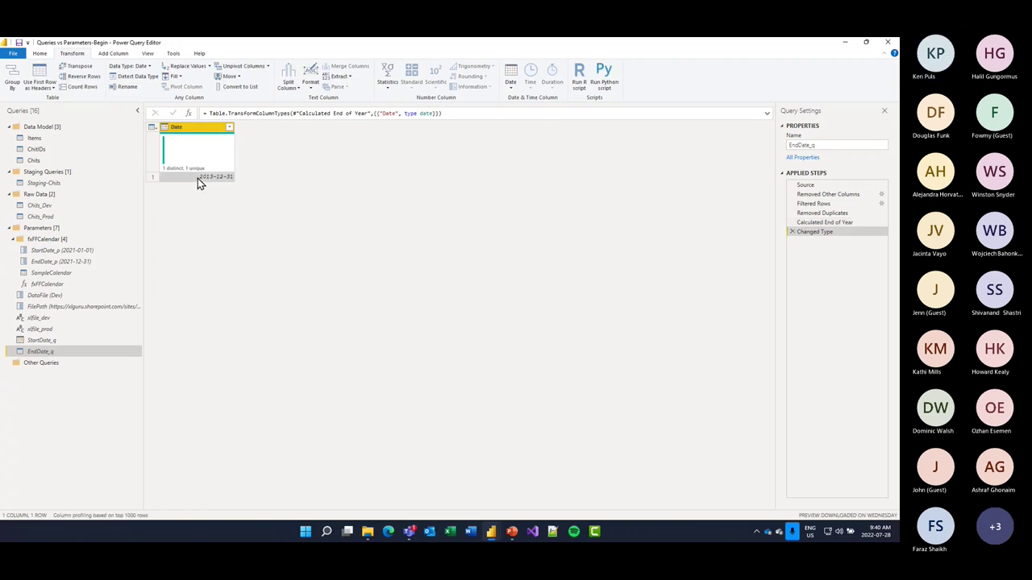
{"action": "right_click", "coordinate": [197, 177]}
{"action": "left_click", "coordinate": [226, 220]}
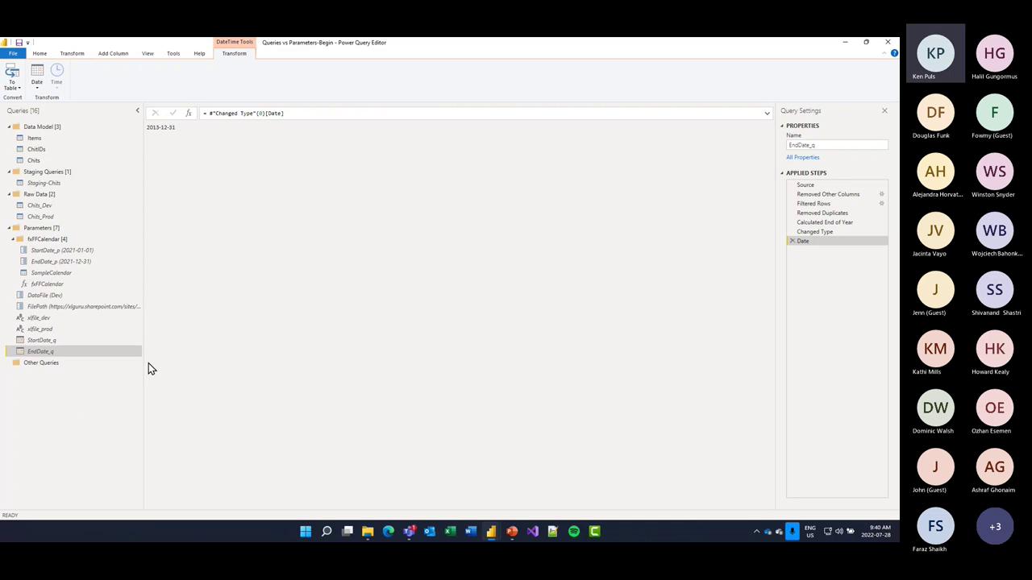
- Compare the StartDate_p parameter's value with the results of the StartDate_q and EndDate_q queries
{"action": "left_click", "coordinate": [87, 254]}
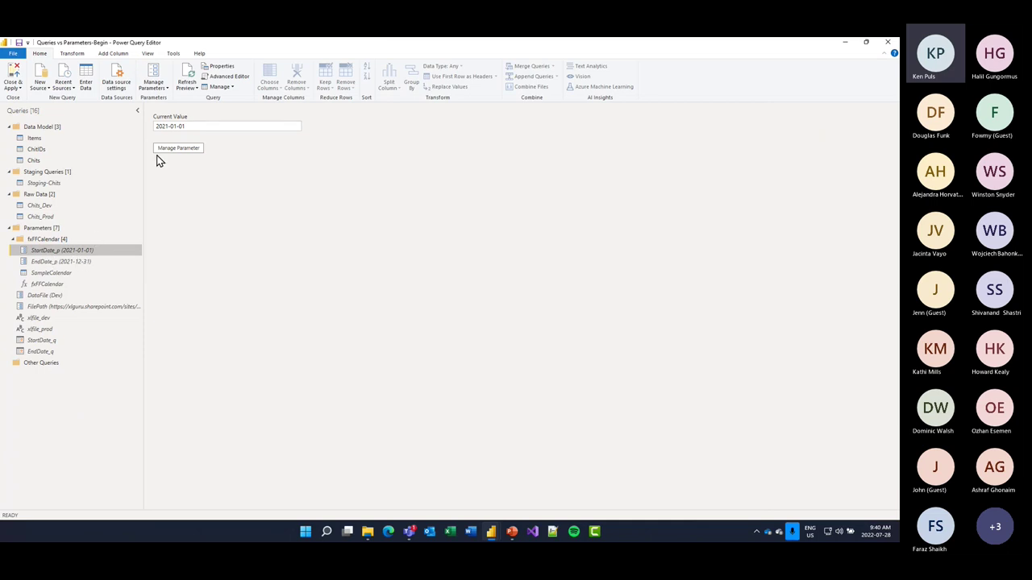
{"action": "left_click", "coordinate": [173, 127]}
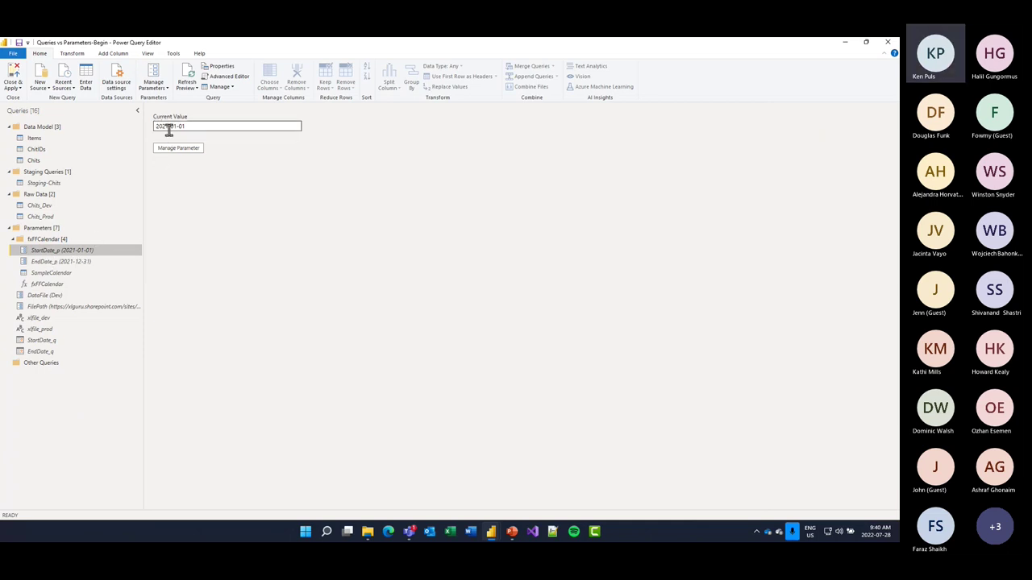
{"action": "left_click", "coordinate": [54, 341]}
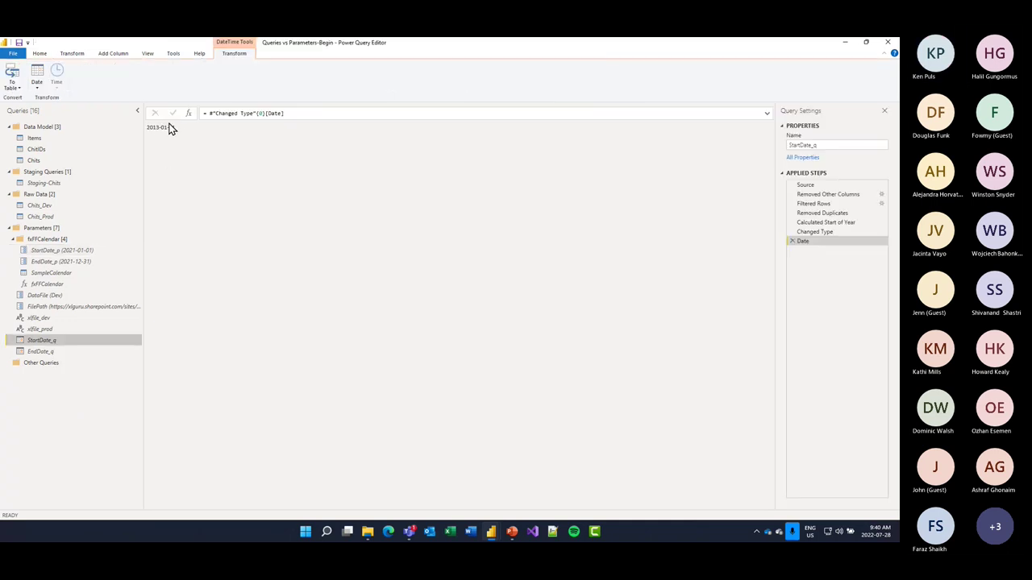
{"action": "double_click", "coordinate": [152, 126]}
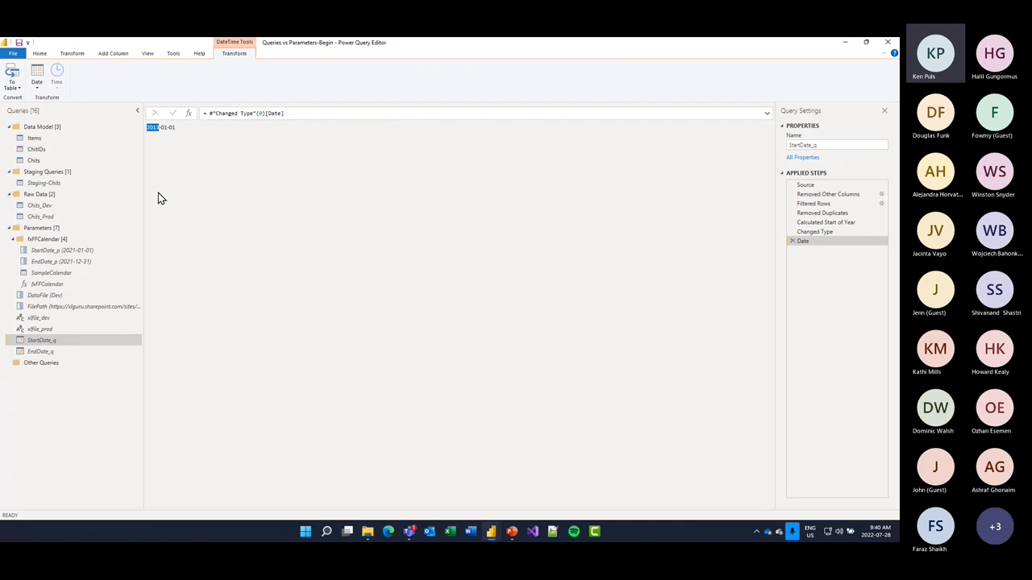
{"action": "left_click", "coordinate": [47, 357]}
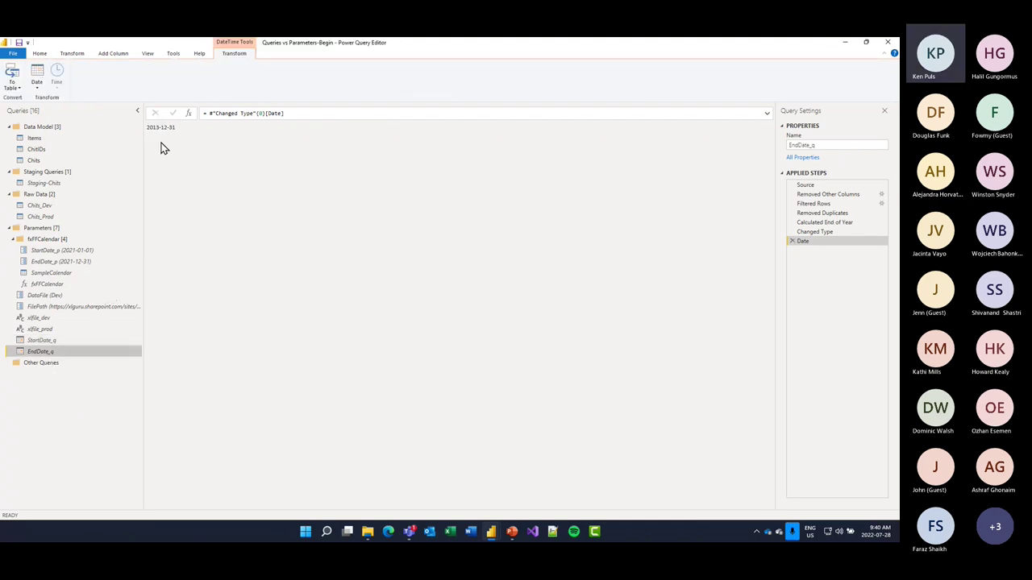
- Invoke the fxFFCalendar function with StartDate_q as StartDate_p and EndDate_q as EndDate_p
{"action": "left_click", "coordinate": [71, 272]}
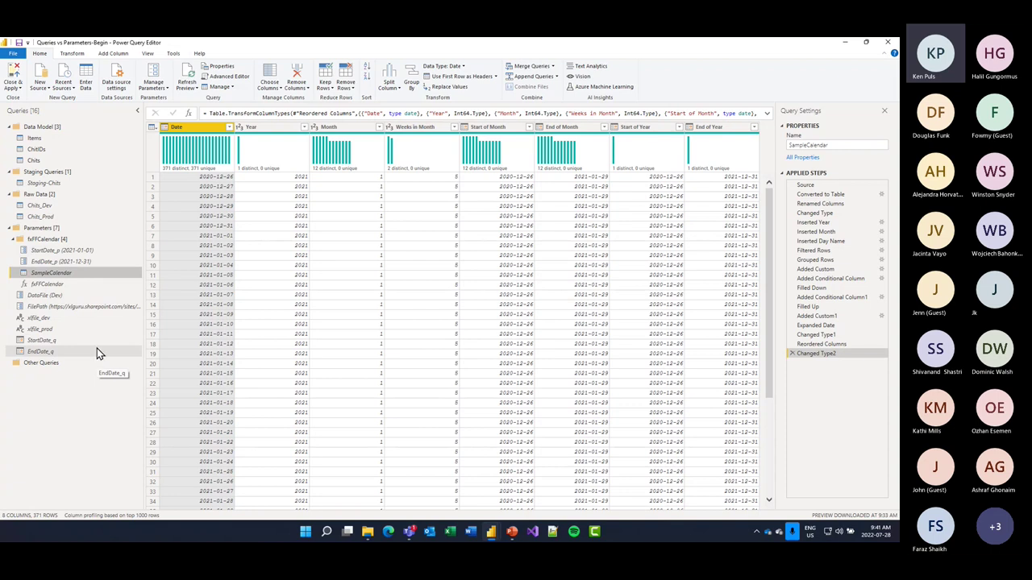
{"action": "left_click", "coordinate": [64, 285]}
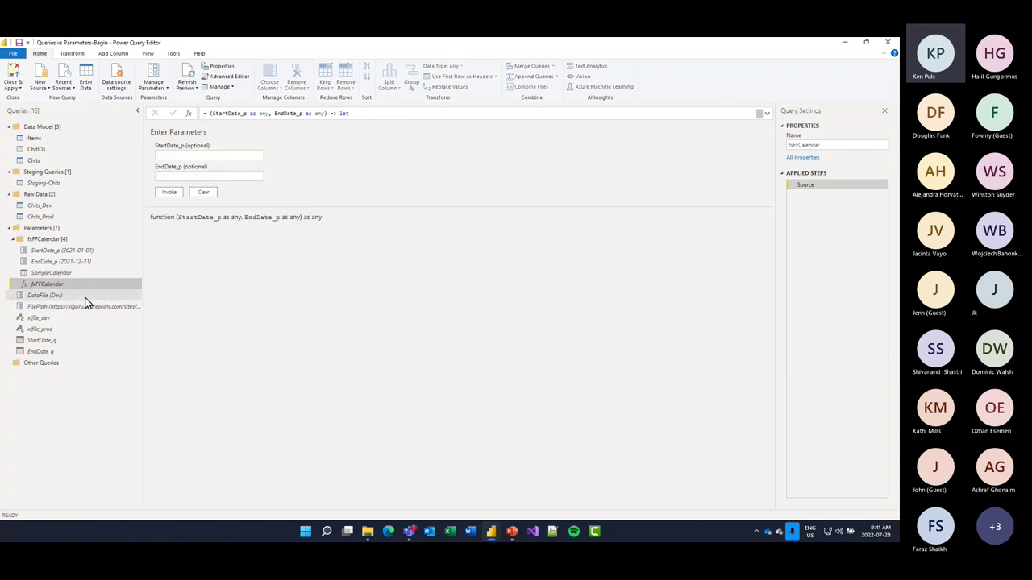
{"action": "left_click", "coordinate": [231, 155]}
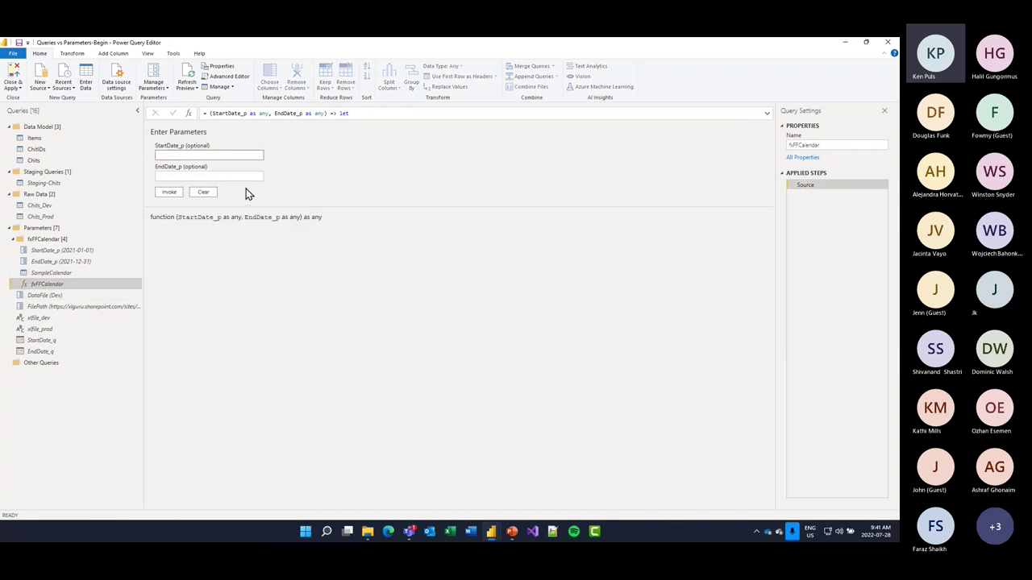
{"action": "type", "text": "StartDate_q"}
{"action": "key", "text": "Tab"}
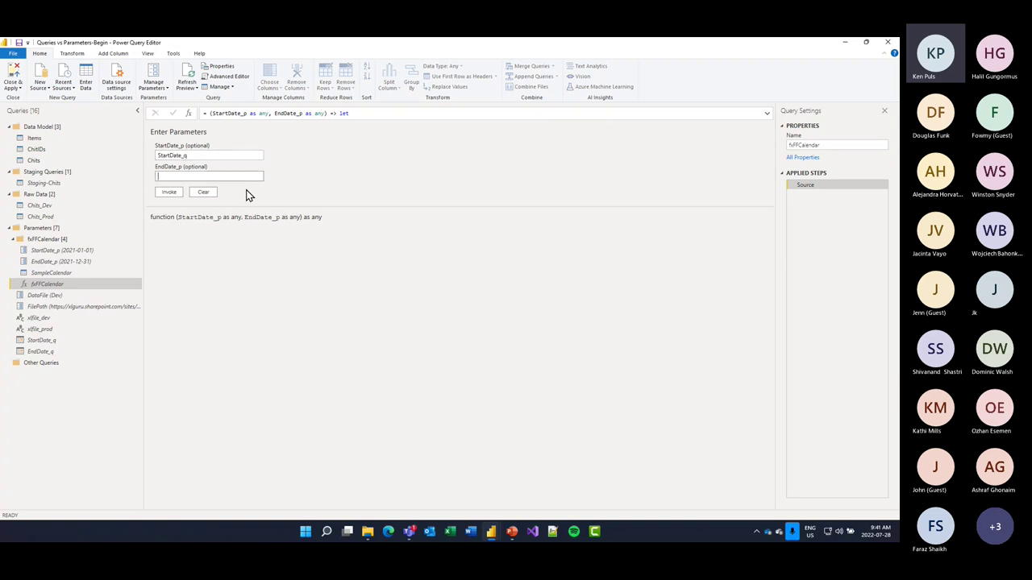
{"action": "type", "text": "EndDate_q"}
{"action": "left_click", "coordinate": [174, 193]}
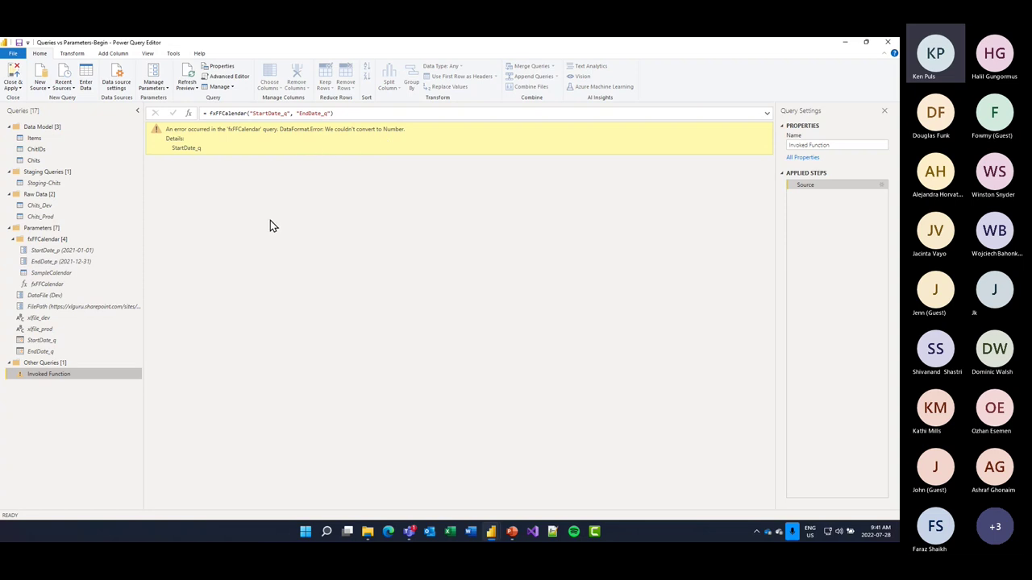
- Remove the quotation marks around StartDate_q and EndDate_q in the Invoked Function query's formula
{"action": "left_click", "coordinate": [64, 287]}
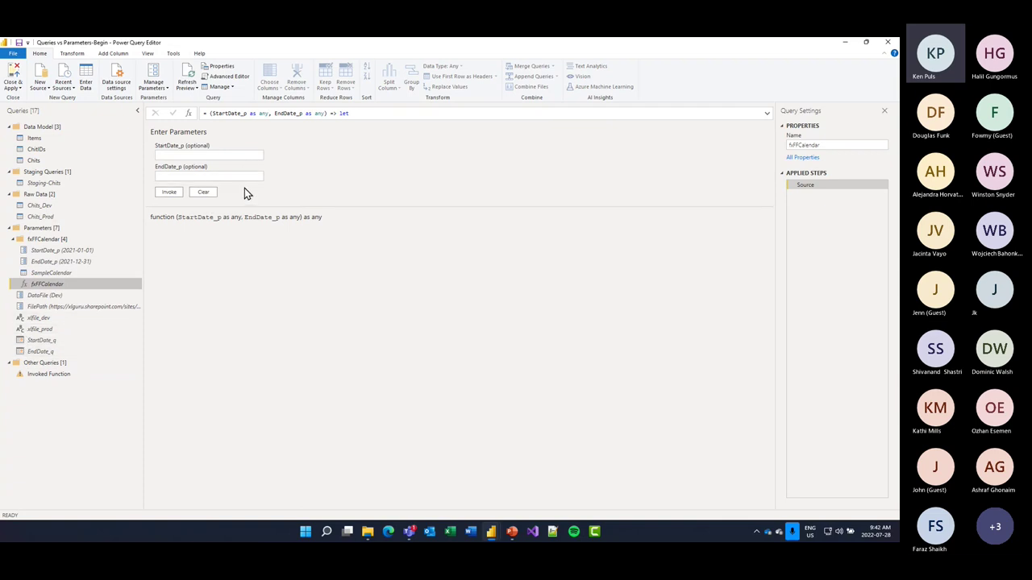
{"action": "left_click", "coordinate": [54, 375]}
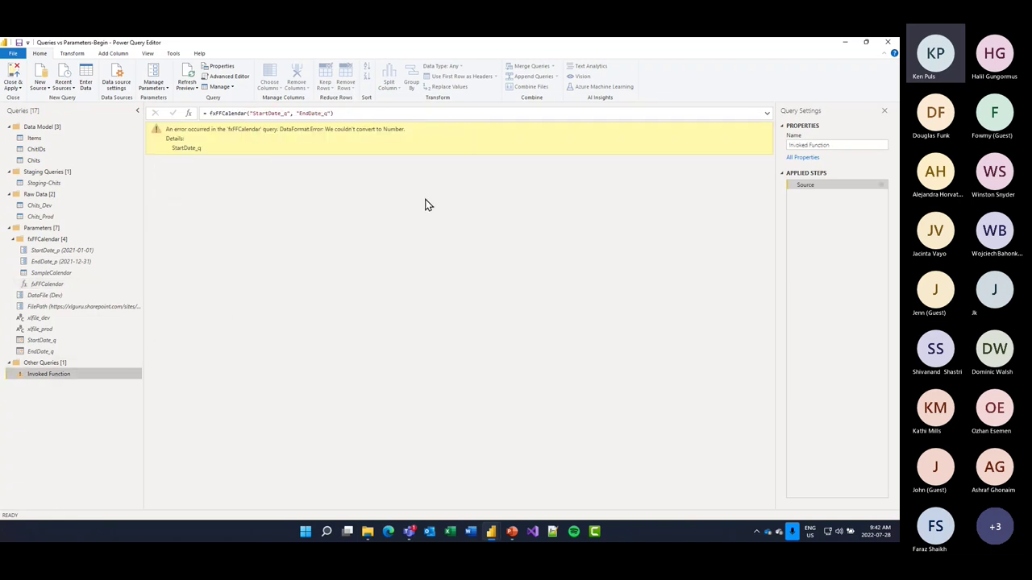
{"action": "left_click", "coordinate": [252, 113]}
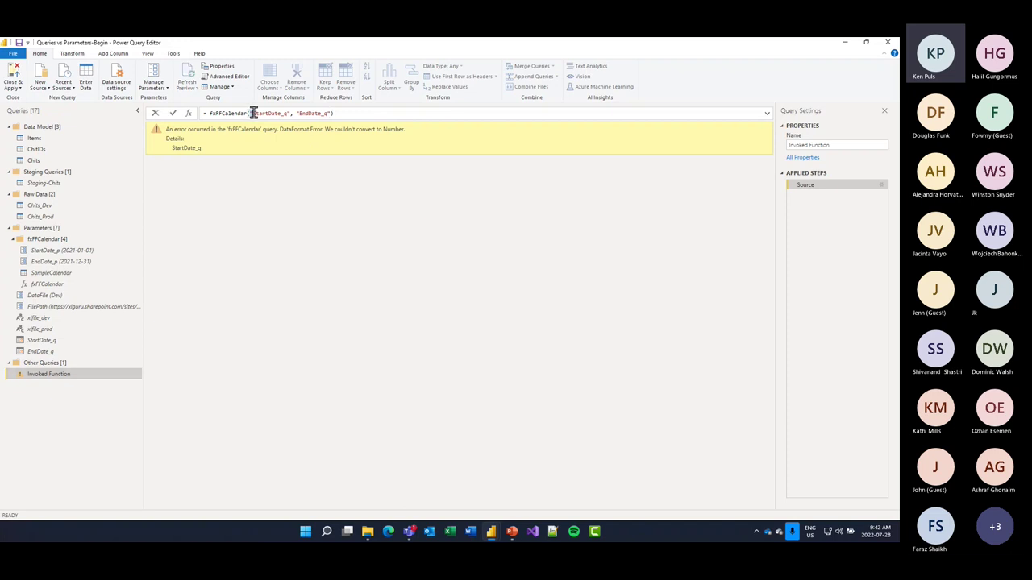
{"action": "key", "text": "BackSpace"}
{"action": "key", "text": "Right"}
{"action": "key", "text": "Right"}
{"action": "key", "text": "Right"}
{"action": "key", "text": "Right"}
{"action": "key", "text": "Right"}
{"action": "key", "text": "BackSpace"}
{"action": "key", "text": "Right"}
{"action": "key", "text": "Right"}
{"action": "key", "text": "BackSpace"}
{"action": "key", "text": "Right"}
{"action": "key", "text": "Right"}
{"action": "key", "text": "Right"}
{"action": "key", "text": "Right"}
{"action": "key", "text": "BackSpace"}
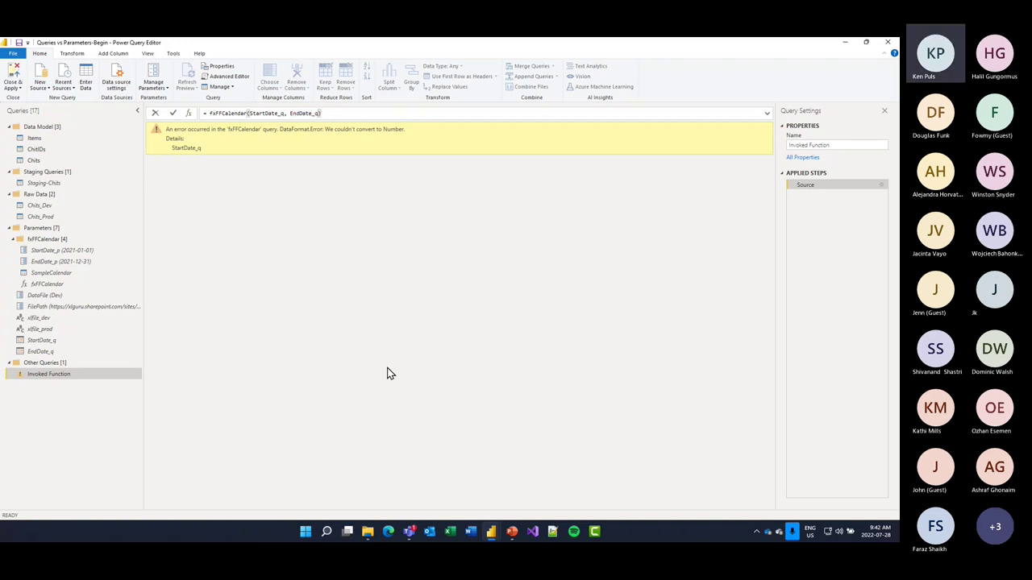
- Add spaces inside the parentheses so the formula reads = fxFFCalendar( StartDate_q, EndDate_q ) and commit it
{"action": "key", "text": "Left"}
{"action": "key", "text": "Left"}
{"action": "key", "text": "Left"}
{"action": "key", "text": "Left"}
{"action": "key", "text": "Left"}
{"action": "key", "text": "Left"}
{"action": "key", "text": "Left"}
{"action": "key", "text": "Left"}
{"action": "key", "text": "Left"}
{"action": "key", "text": "Left"}
{"action": "key", "text": "Left"}
{"action": "key", "text": "Left"}
{"action": "key", "text": "Left"}
{"action": "key", "text": "Left"}
{"action": "key", "text": "Left"}
{"action": "key", "text": "Left"}
{"action": "key", "text": "Left"}
{"action": "key", "text": "Left"}
{"action": "key", "text": "Left"}
{"action": "key", "text": "Left"}
{"action": "key", "text": "Right"}
{"action": "key", "text": "Right"}
{"action": "key", "text": "Right"}
{"action": "key", "text": "Right"}
{"action": "key", "text": "Right"}
{"action": "key", "text": "Right"}
{"action": "key", "text": "Right"}
{"action": "key", "text": "Right"}
{"action": "key", "text": "Right"}
{"action": "key", "text": "Right"}
{"action": "key", "text": "Return"}
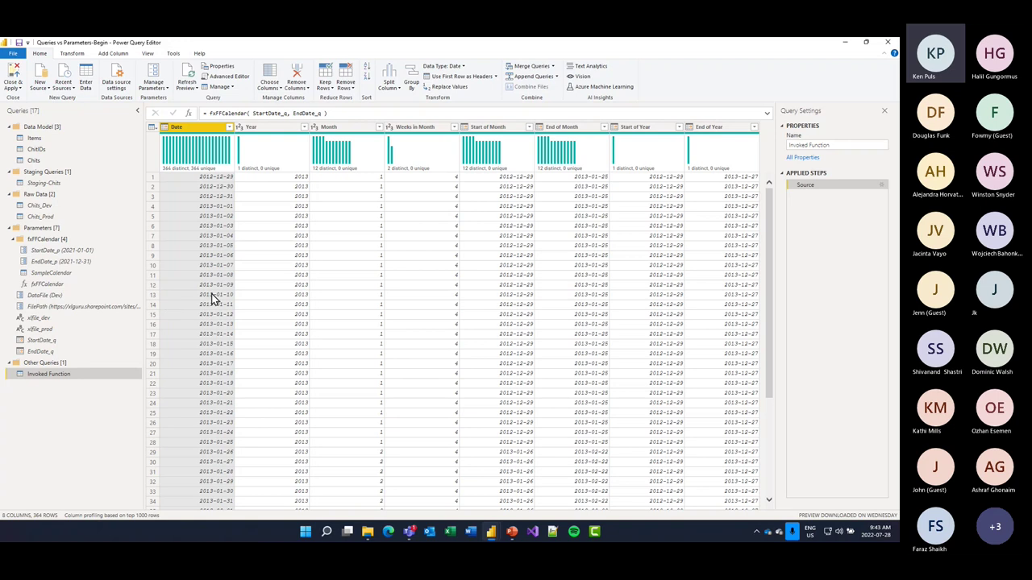
- Review the generated calendar's date rows and check them against the StartDate_q and EndDate_q values
{"action": "scroll", "coordinate": [216, 298], "scroll_direction": "down", "scroll_amount": 20}
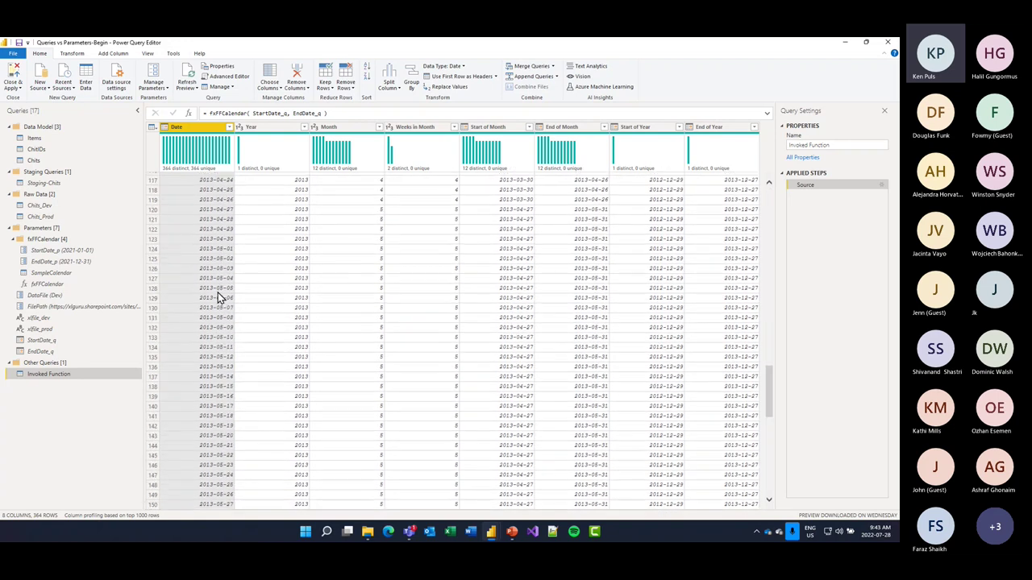
{"action": "left_click", "coordinate": [53, 344]}
{"action": "left_click", "coordinate": [50, 352]}
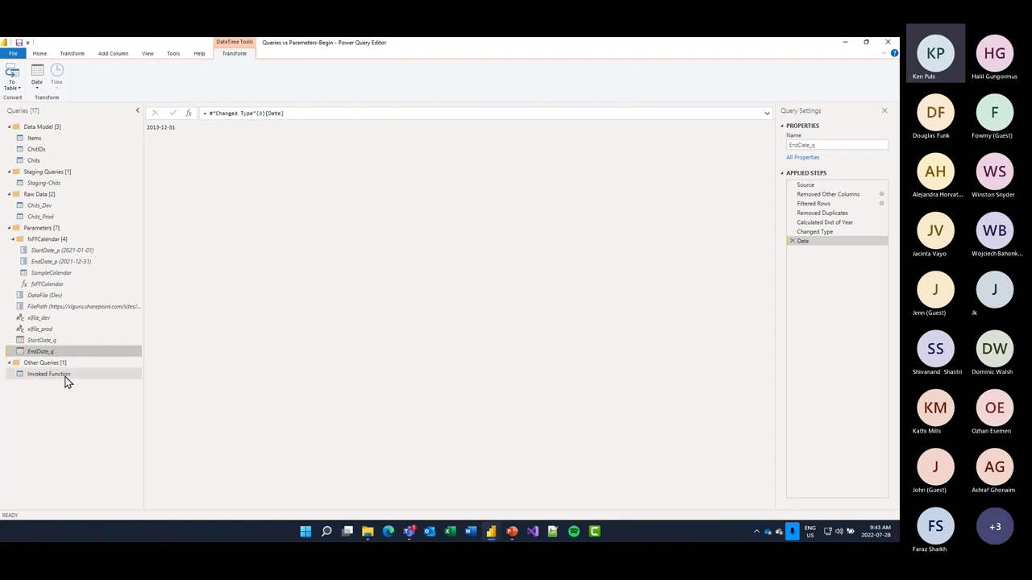
- Rename the Invoked Function query Calendar and move it into the Data Model group
{"action": "double_click", "coordinate": [64, 375]}
{"action": "type", "text": "Caelndar"}
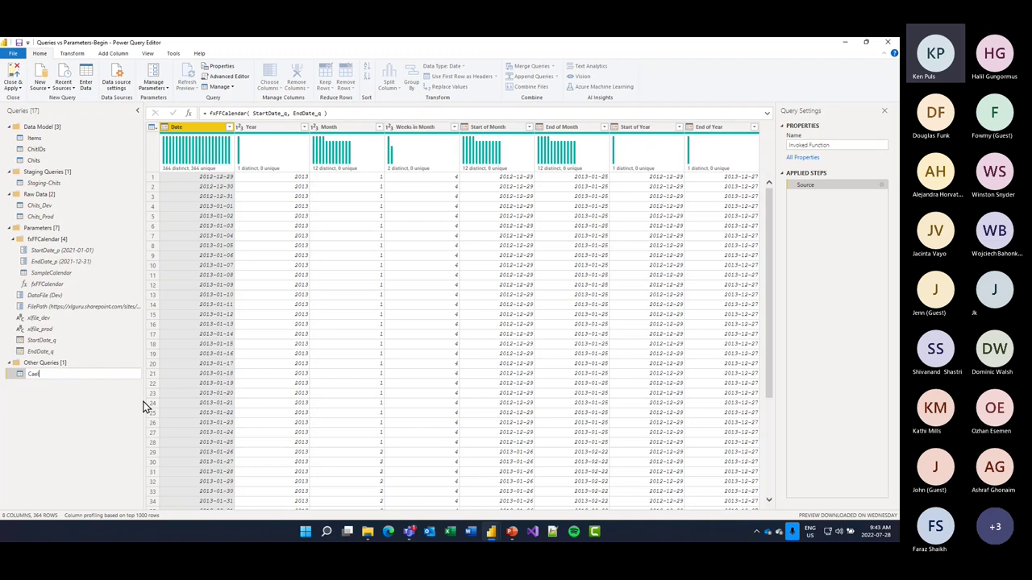
{"action": "key", "text": "BackSpace"}
{"action": "key", "text": "BackSpace"}
{"action": "key", "text": "BackSpace"}
{"action": "key", "text": "BackSpace"}
{"action": "key", "text": "BackSpace"}
{"action": "key", "text": "BackSpace"}
{"action": "type", "text": "leadn"}
{"action": "key", "text": "BackSpace"}
{"action": "key", "text": "BackSpace"}
{"action": "key", "text": "BackSpace"}
{"action": "key", "text": "BackSpace"}
{"action": "type", "text": "endar"}
{"action": "key", "text": "Return"}
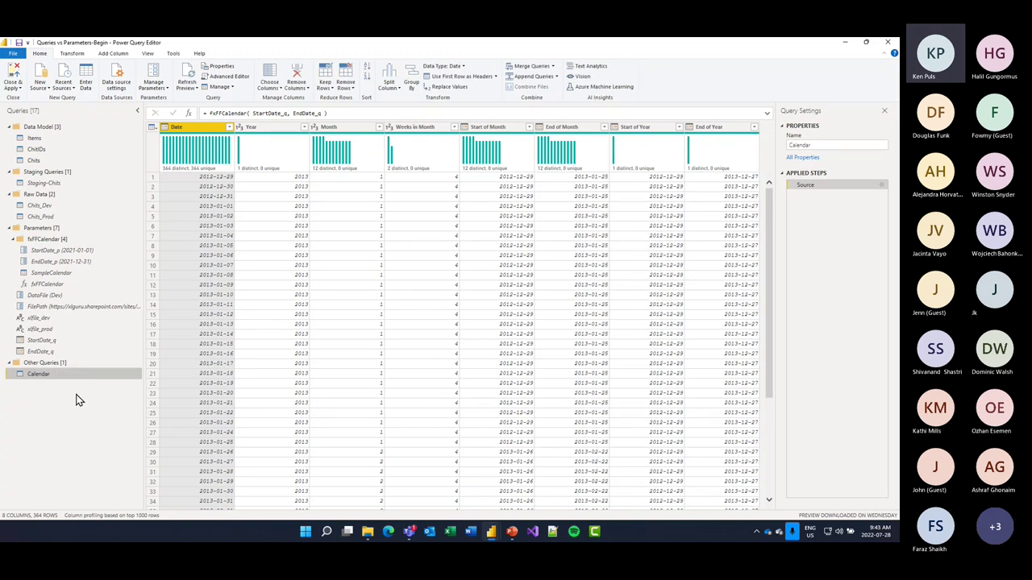
{"action": "left_click_drag", "start_coordinate": [36, 374], "coordinate": [46, 169]}
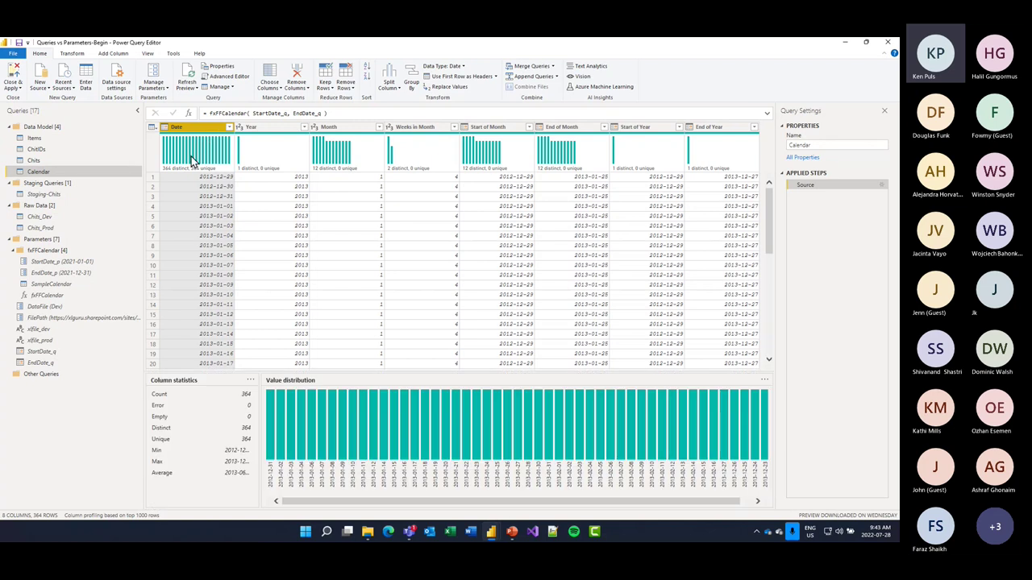
- Detect the data types of all columns in the Calendar query
{"action": "key", "text": "ctrl+a"}
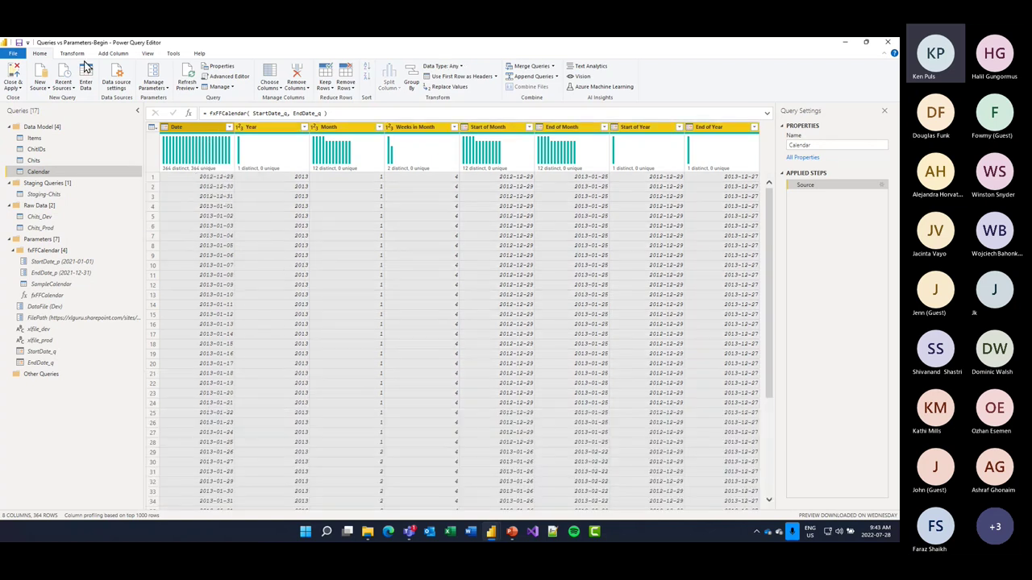
{"action": "left_click", "coordinate": [71, 53]}
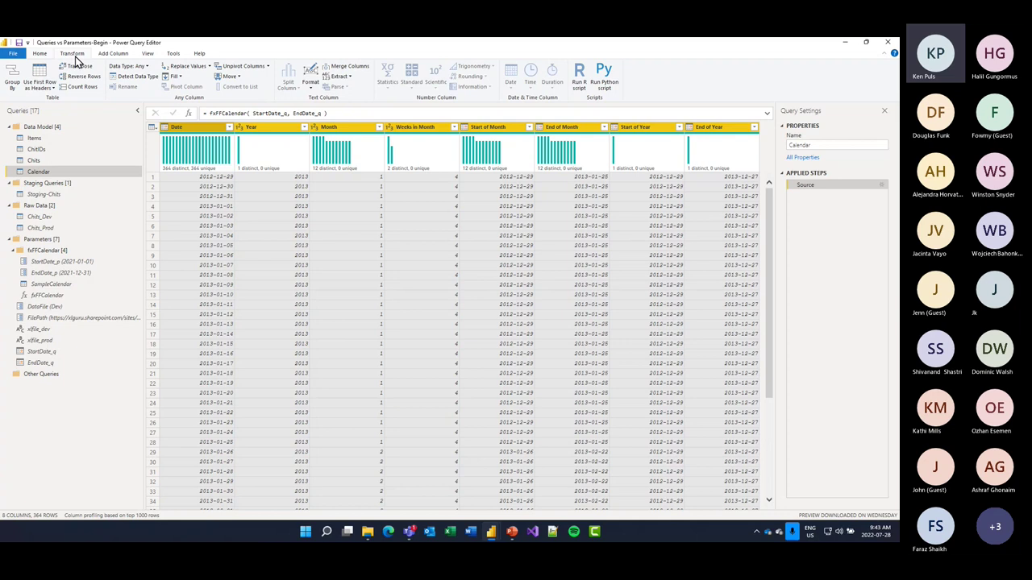
{"action": "left_click", "coordinate": [137, 76]}
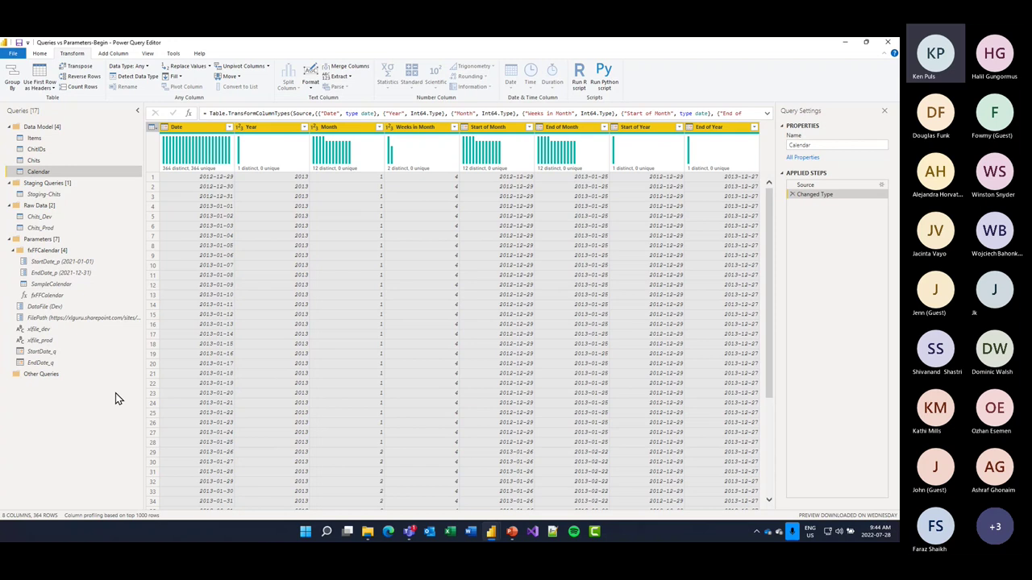
- Begin an is-after date filter on the Date column of the Chits query and inspect the date values offered for it
{"action": "left_click", "coordinate": [46, 164]}
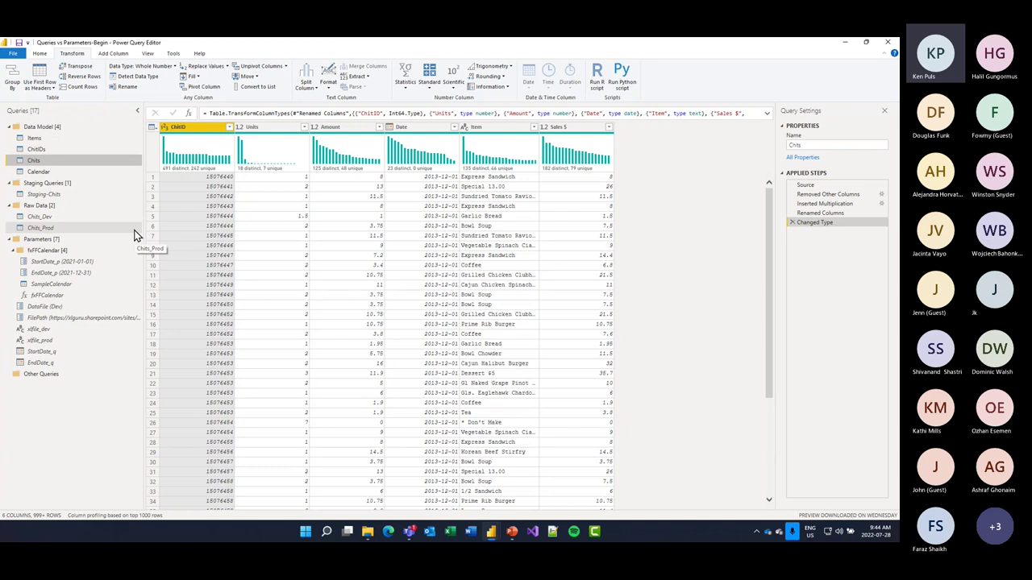
{"action": "left_click", "coordinate": [454, 127]}
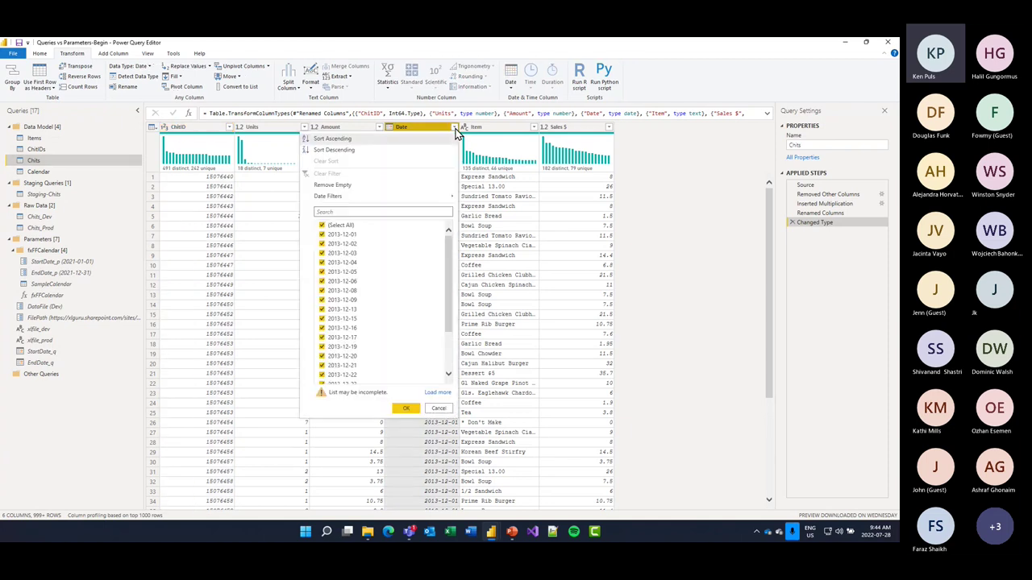
{"action": "mouse_move", "coordinate": [376, 200]}
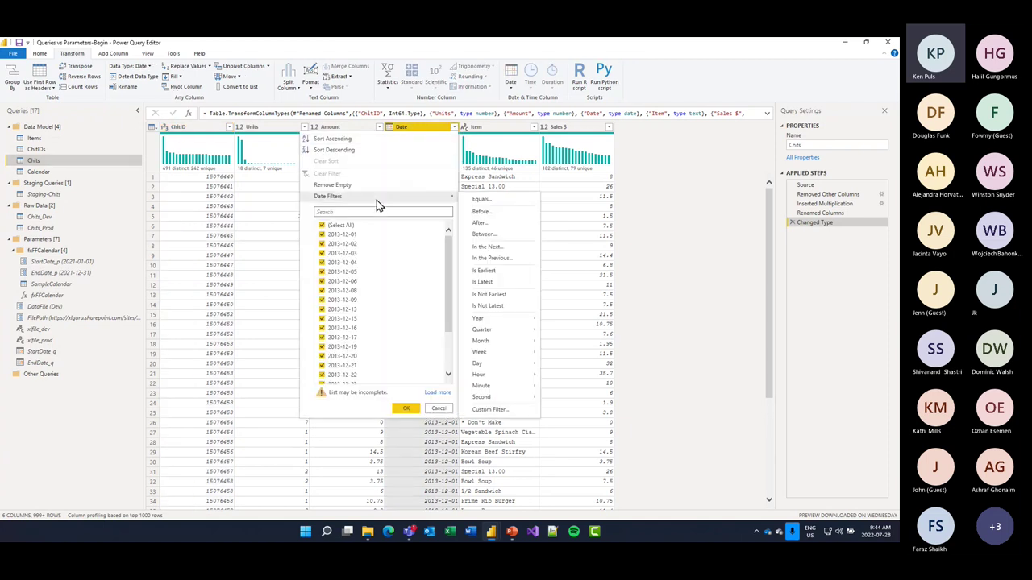
{"action": "left_click", "coordinate": [478, 224]}
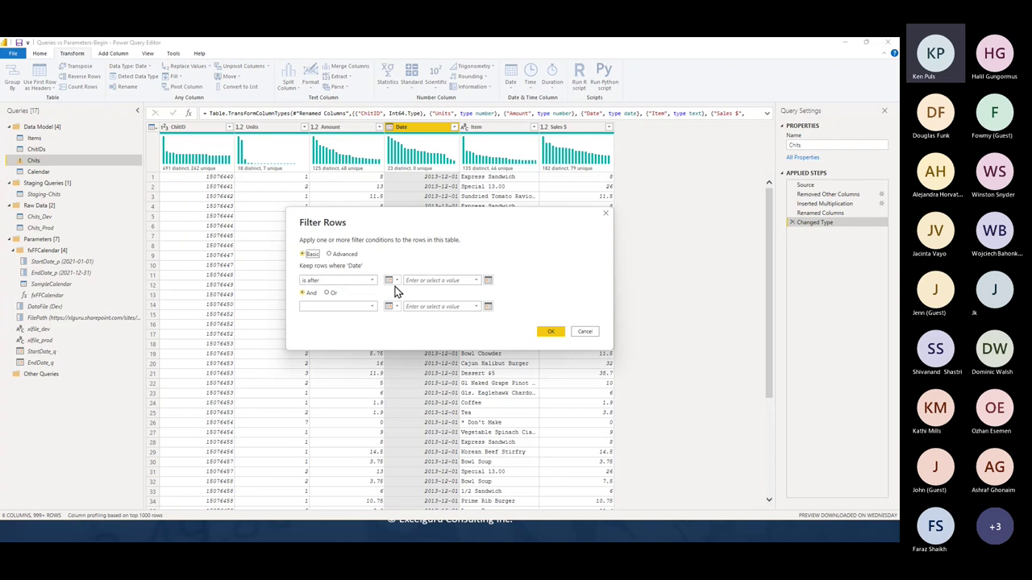
{"action": "left_click", "coordinate": [476, 282]}
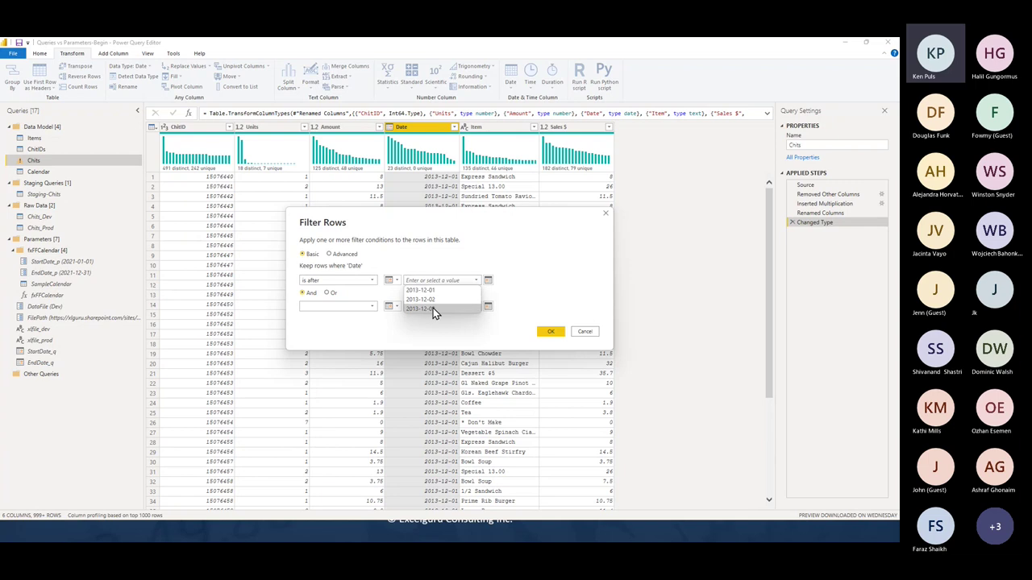
{"action": "left_click", "coordinate": [489, 282]}
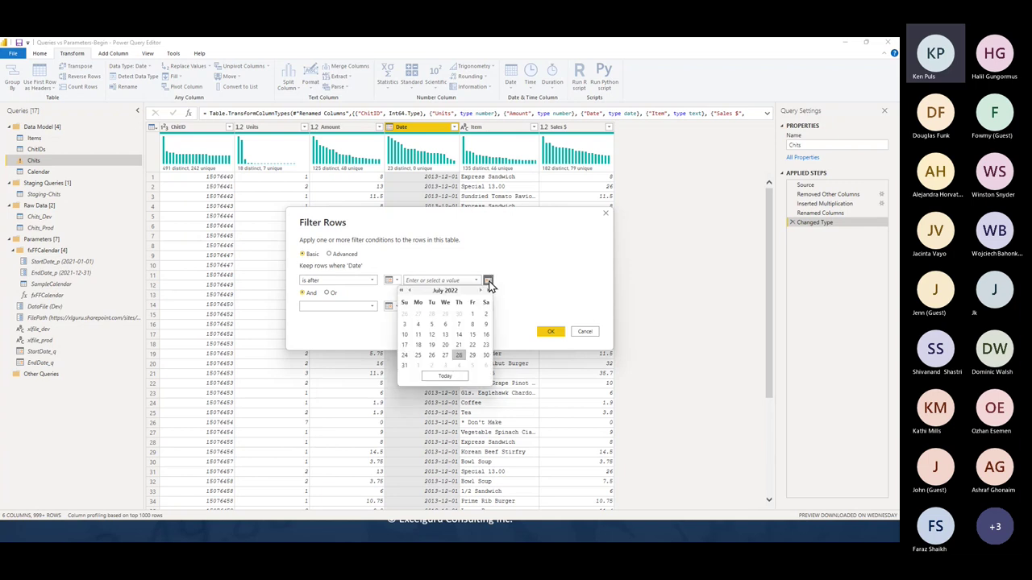
{"action": "left_click", "coordinate": [520, 274]}
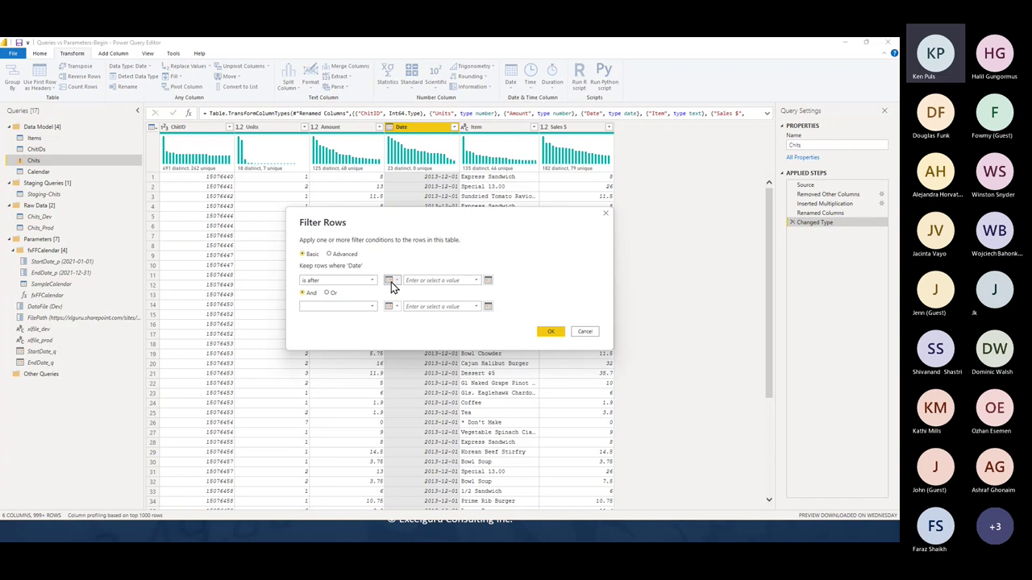
- Set the filter to keep rows where Date is after the StartDate_p parameter and apply it
{"action": "left_click", "coordinate": [396, 282]}
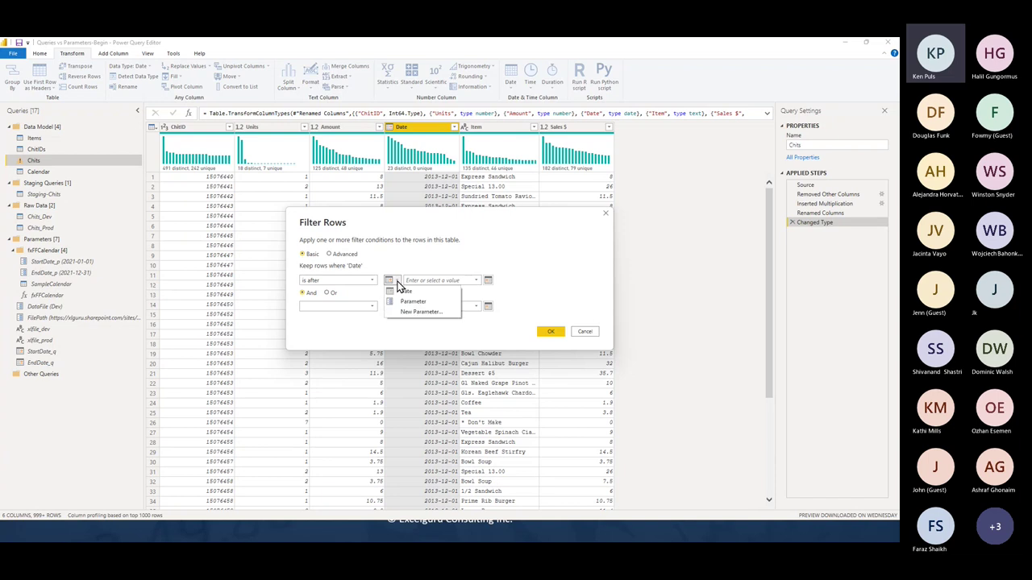
{"action": "left_click", "coordinate": [433, 302]}
{"action": "left_click", "coordinate": [476, 281]}
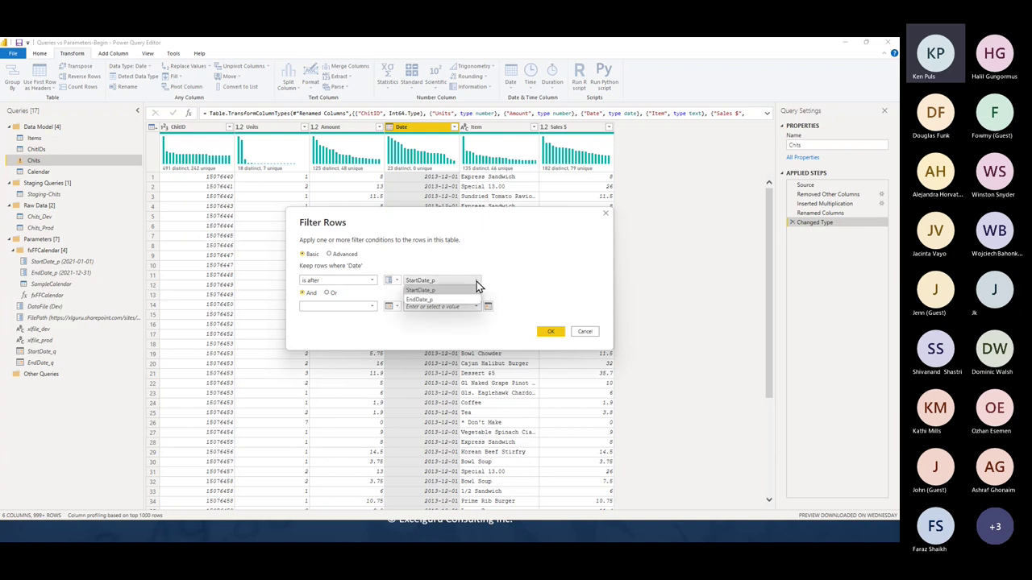
{"action": "left_click", "coordinate": [477, 281]}
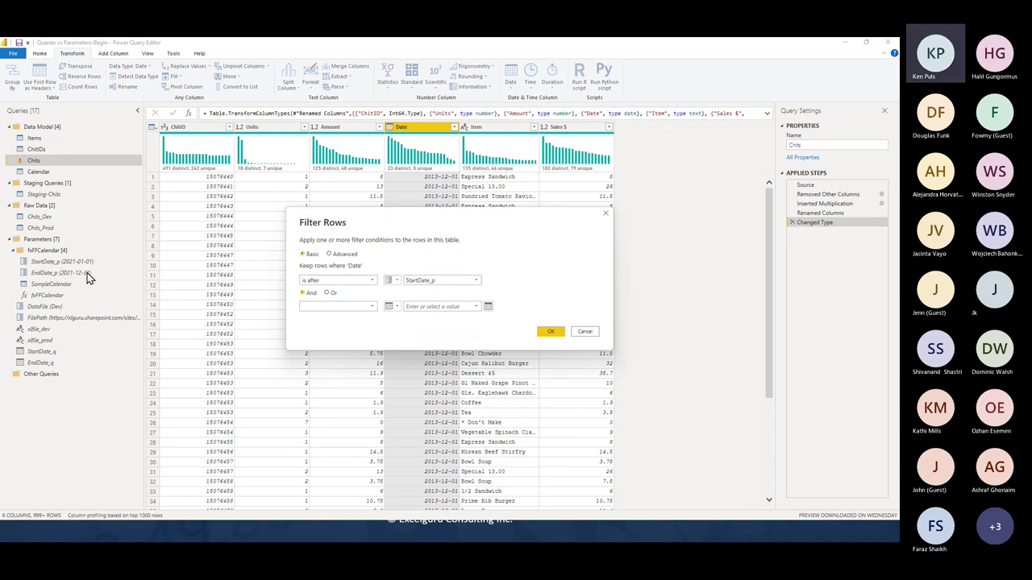
{"action": "left_click", "coordinate": [394, 283]}
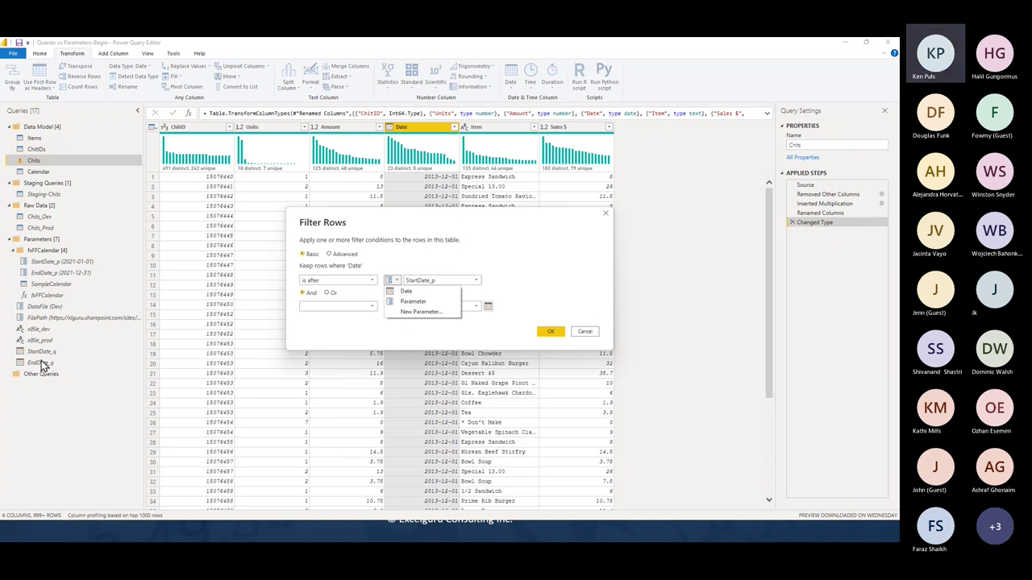
{"action": "left_click", "coordinate": [408, 302]}
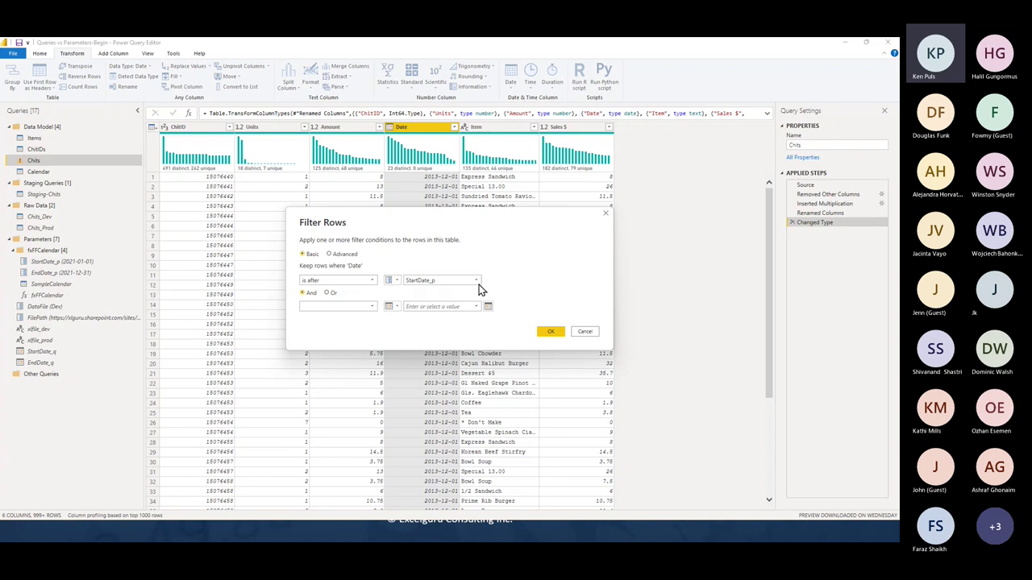
{"action": "left_click", "coordinate": [550, 331]}
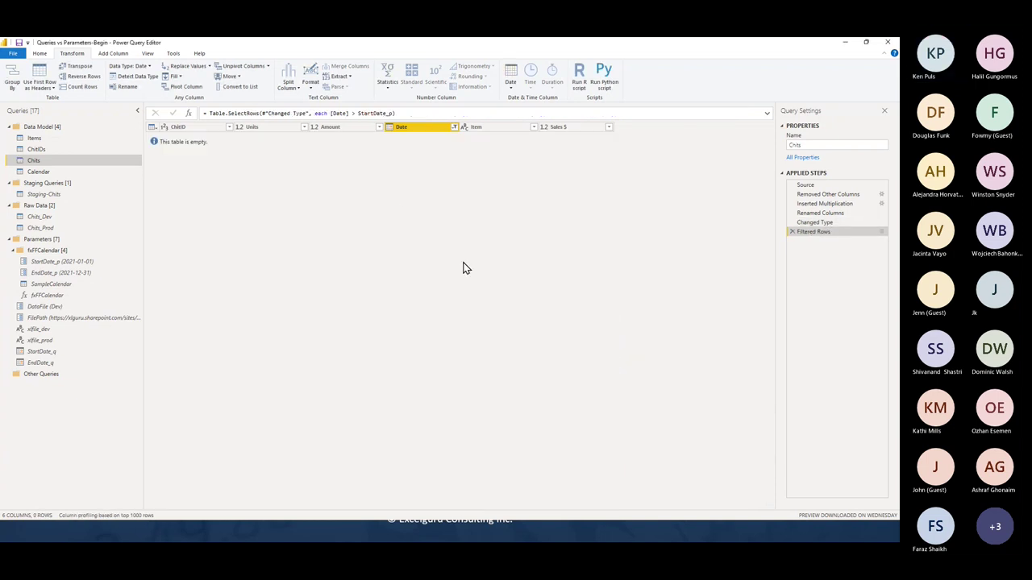
- Replace StartDate_p with StartDate_q in the Chits filter formula, and delete the Filtered Rows step
{"action": "left_click", "coordinate": [391, 113]}
{"action": "key", "text": "BackSpace"}
{"action": "key", "text": "BackSpace"}
{"action": "key", "text": "BackSpace"}
{"action": "type", "text": "_"}
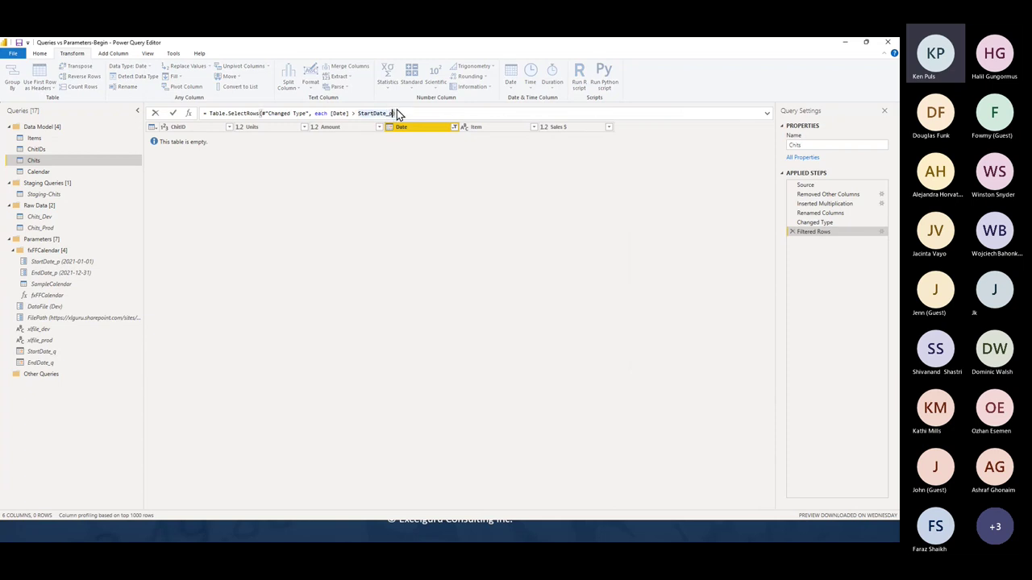
{"action": "type", "text": "q)"}
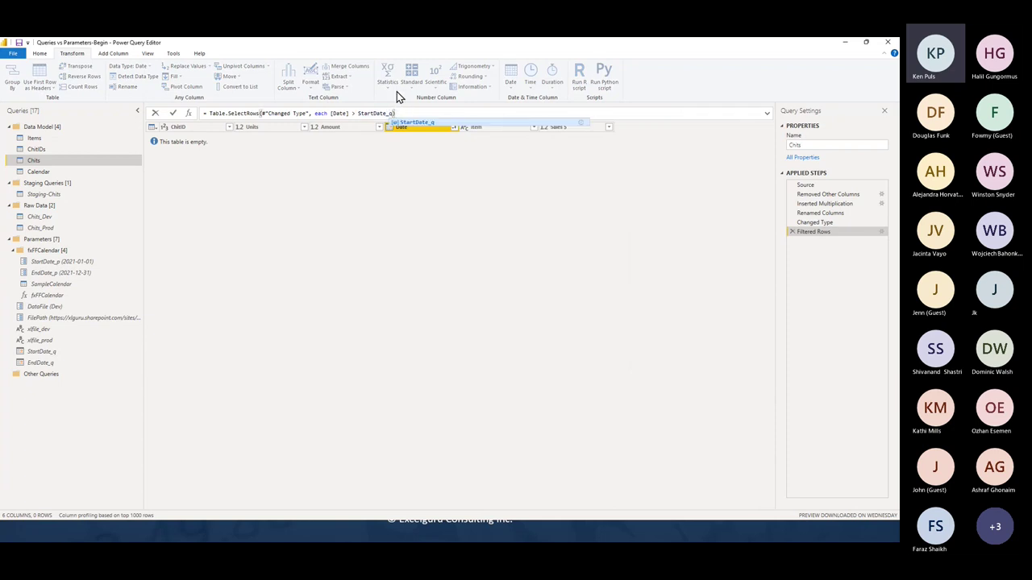
{"action": "key", "text": "Return"}
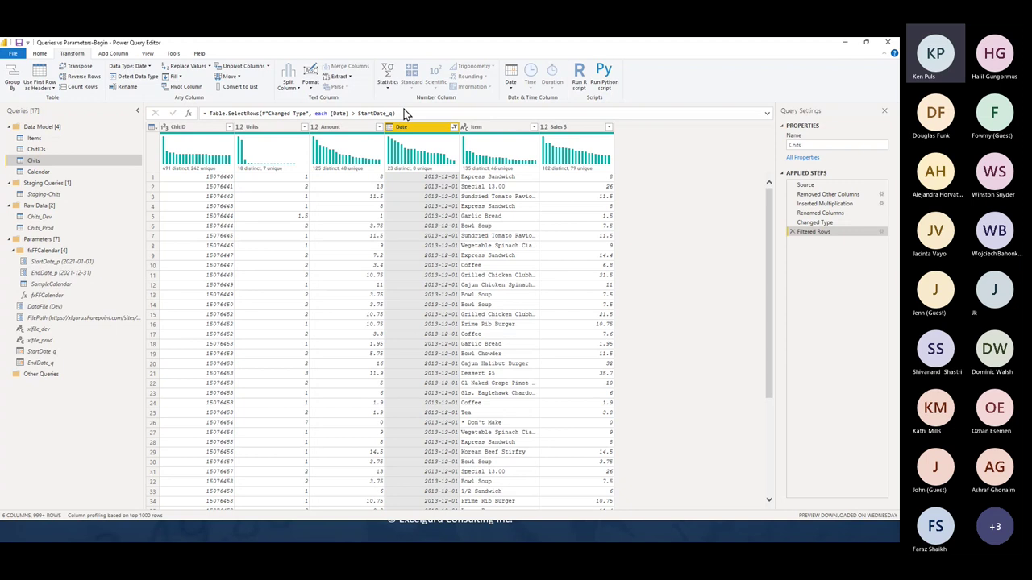
{"action": "left_click", "coordinate": [792, 232]}
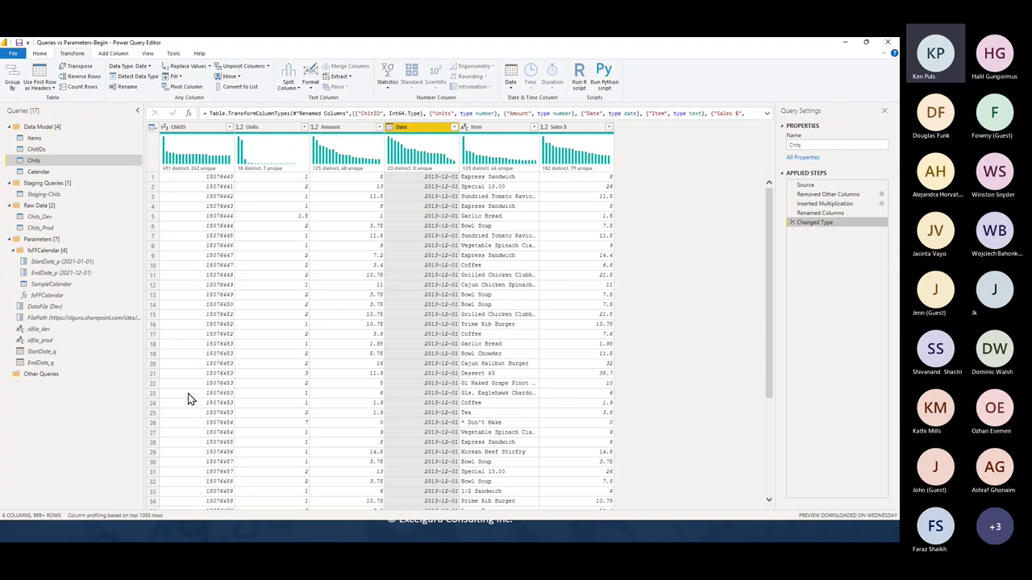
- Close the query editor and apply the query changes to the data model
{"action": "left_click", "coordinate": [42, 56]}
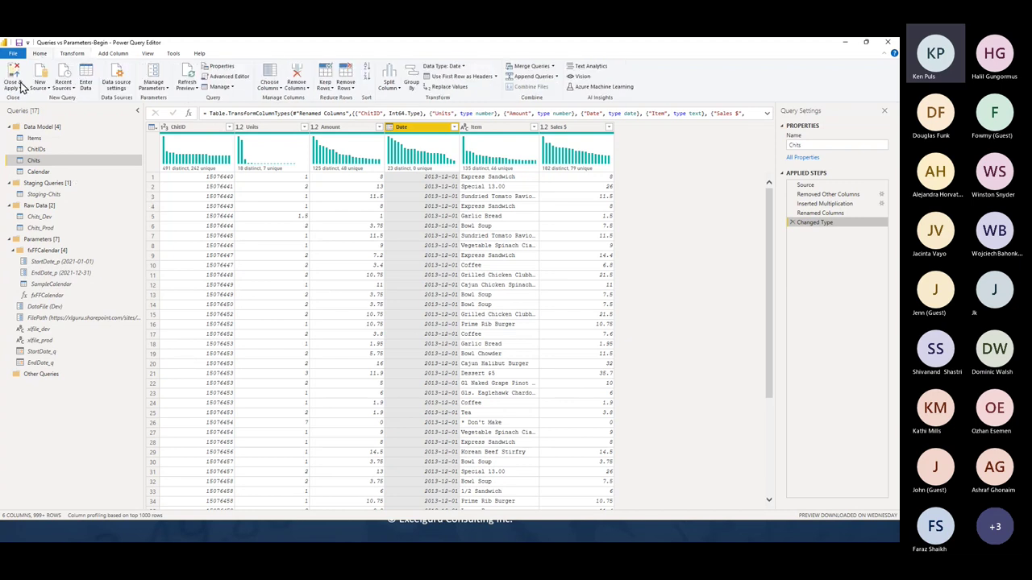
{"action": "left_click", "coordinate": [20, 82]}
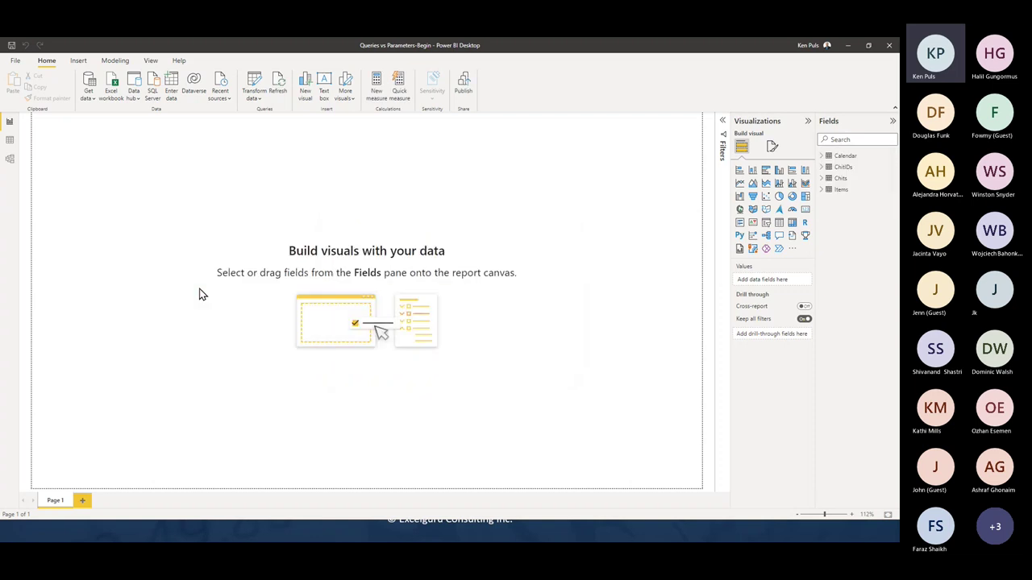
- In the model diagram, arrange the Items and Calendar tables beside Chits and relate Calendar's Date to Chits' Date
{"action": "left_click", "coordinate": [9, 157]}
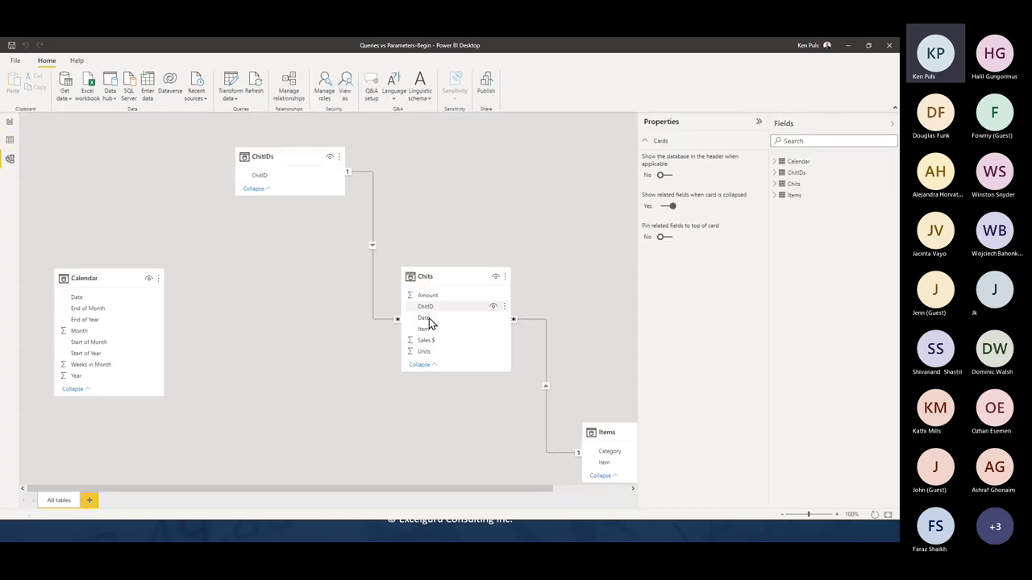
{"action": "left_click_drag", "start_coordinate": [608, 431], "coordinate": [279, 394]}
{"action": "left_click_drag", "start_coordinate": [96, 278], "coordinate": [446, 339]}
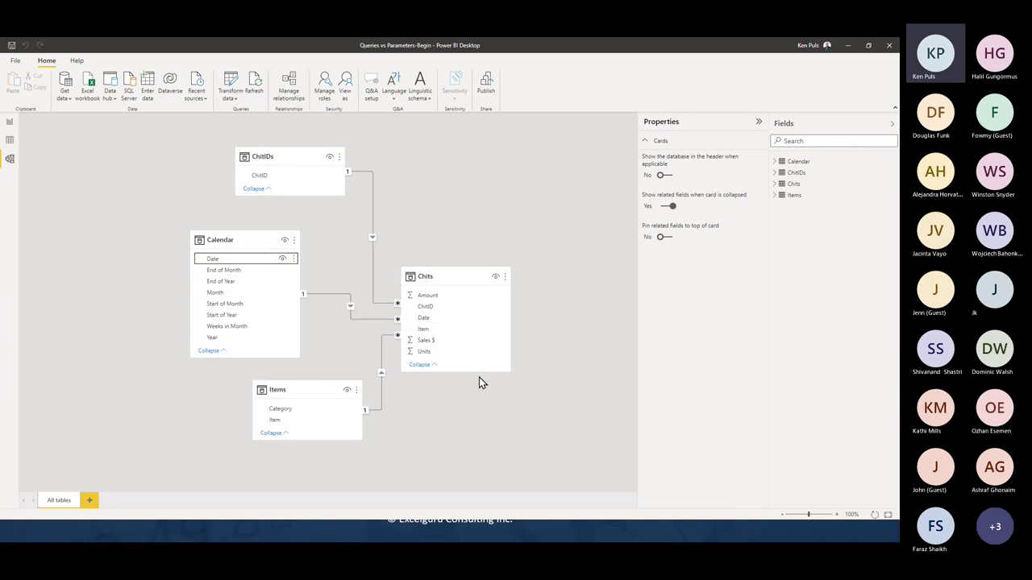
- Hide the ChitID, Date and Item fields of the Chits table in report view
{"action": "left_click", "coordinate": [426, 307]}
{"action": "left_click", "coordinate": [429, 332], "text": "shift"}
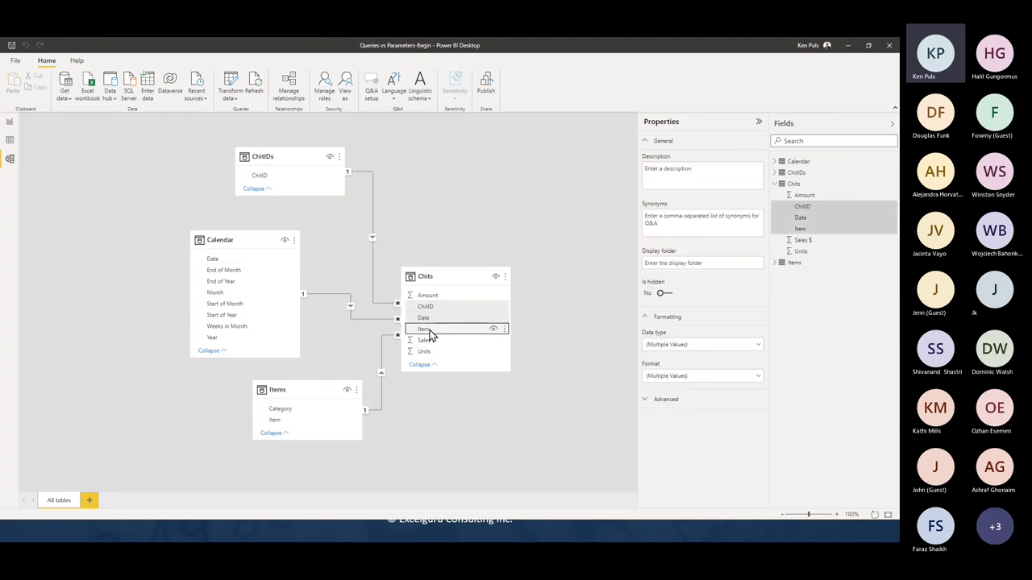
{"action": "right_click", "coordinate": [429, 334]}
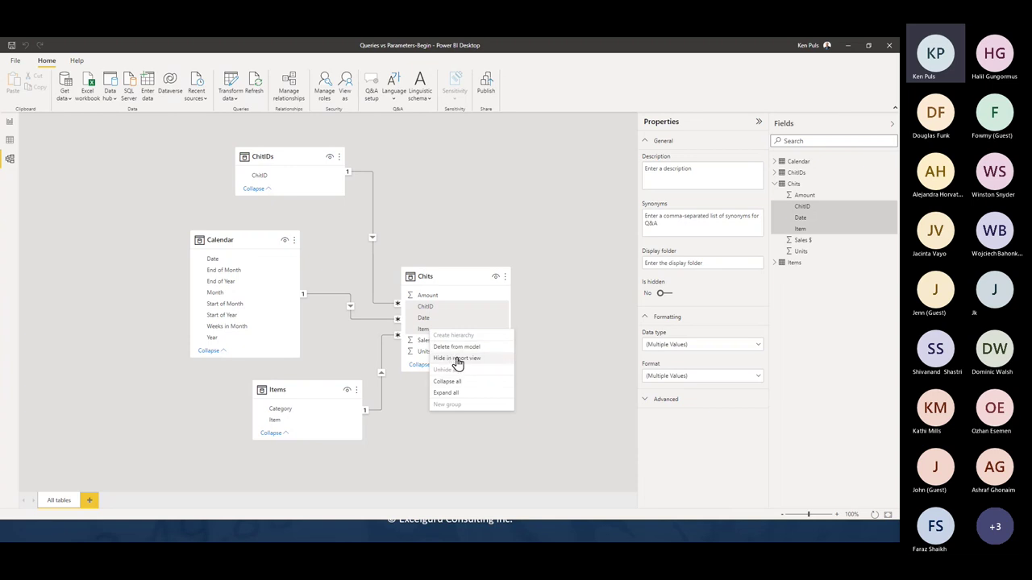
{"action": "left_click", "coordinate": [457, 359]}
{"action": "left_click", "coordinate": [560, 259]}
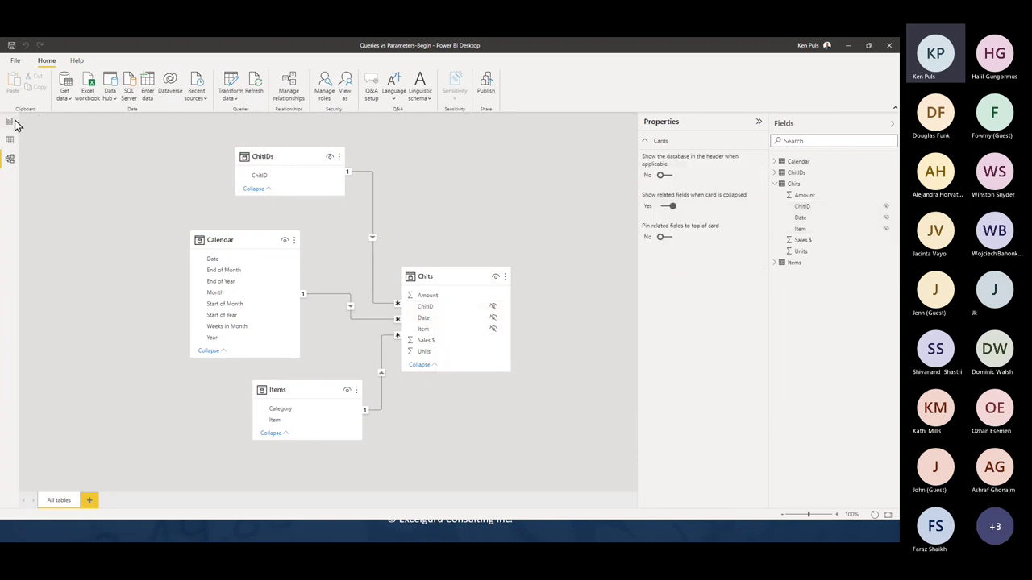
- Add a clustered bar chart of Chits Units by Items Category to the report page and enlarge it
{"action": "left_click", "coordinate": [10, 122]}
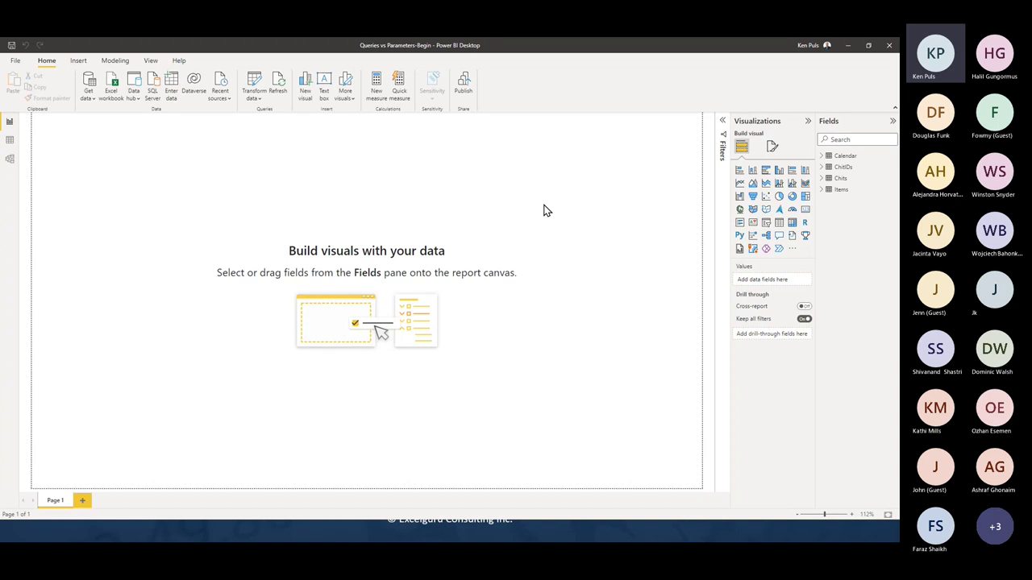
{"action": "left_click", "coordinate": [764, 172]}
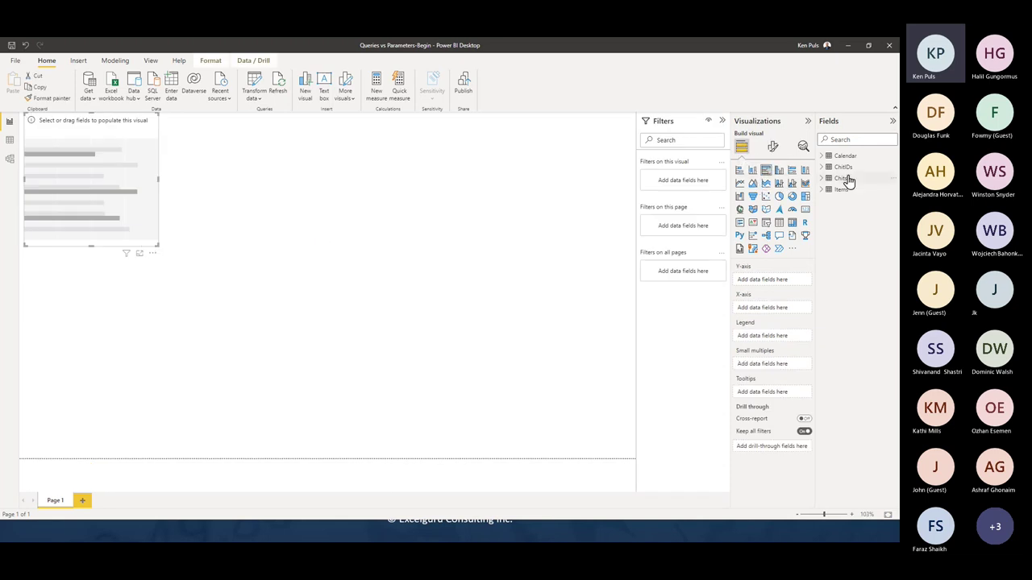
{"action": "left_click", "coordinate": [820, 189]}
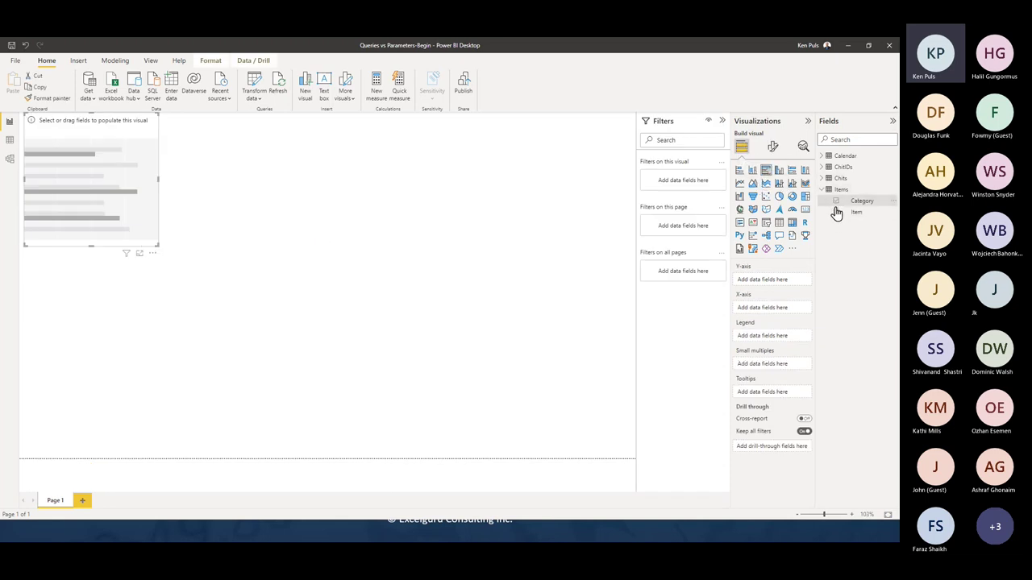
{"action": "left_click", "coordinate": [835, 201]}
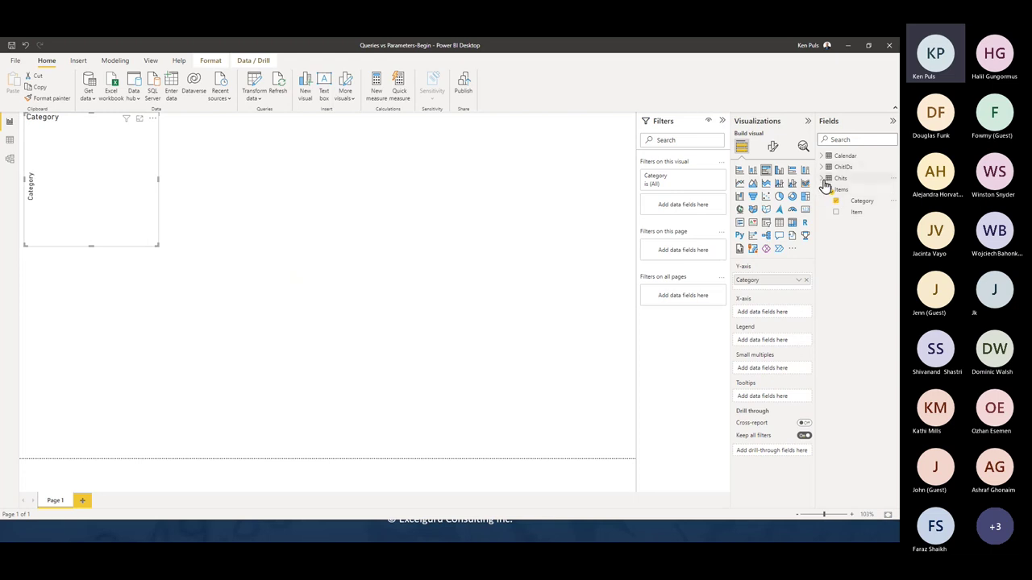
{"action": "left_click", "coordinate": [823, 178]}
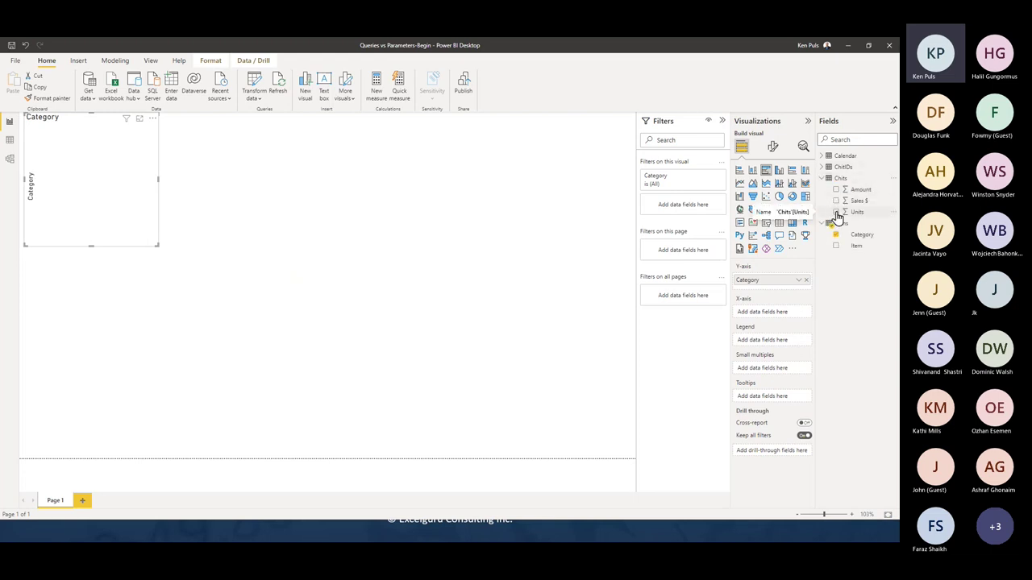
{"action": "left_click", "coordinate": [835, 212]}
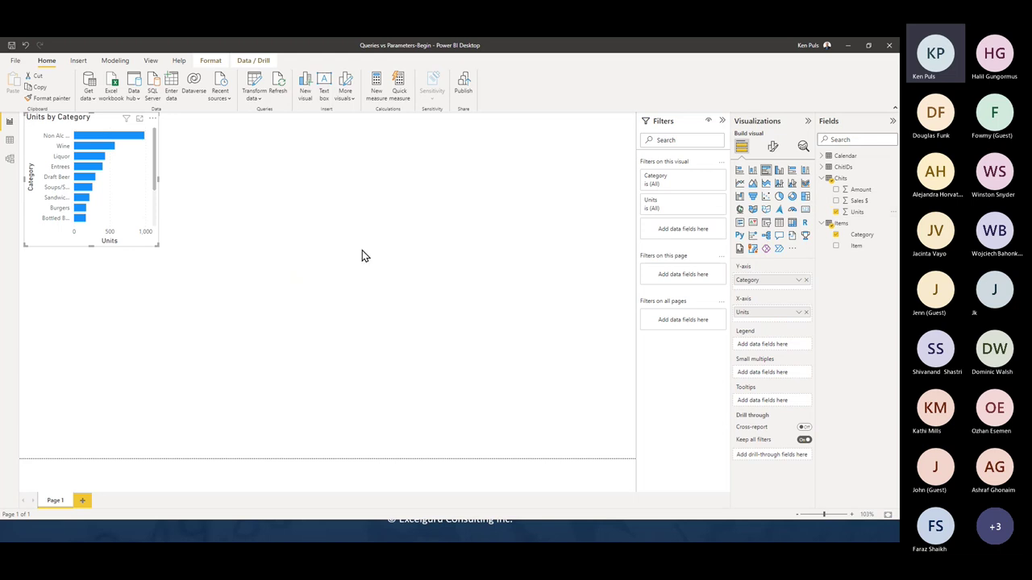
{"action": "left_click_drag", "start_coordinate": [157, 246], "coordinate": [291, 302]}
{"action": "left_click", "coordinate": [351, 348]}
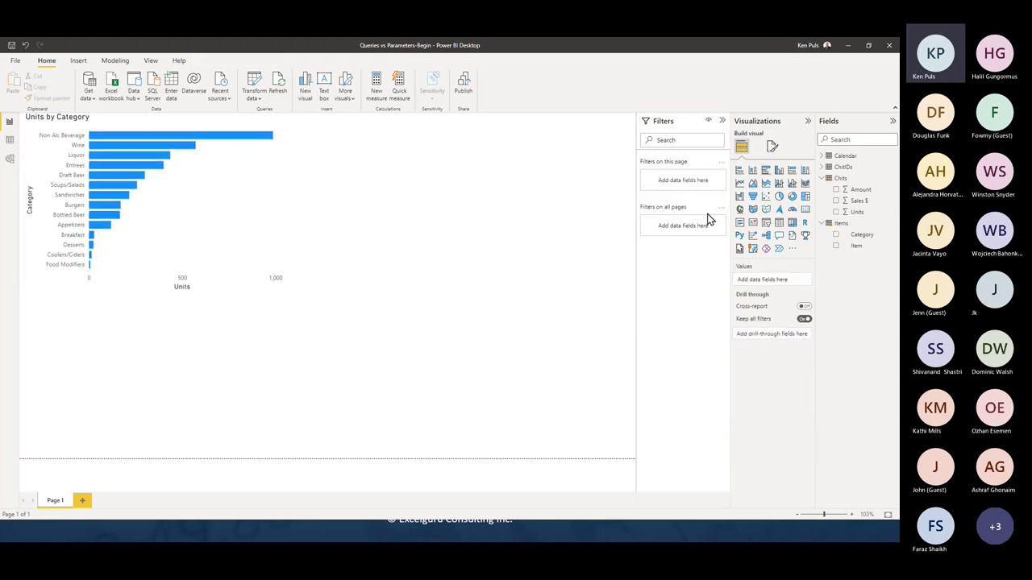
- Add a line chart of Chits Units by Calendar End of Month below the bar chart and widen it
{"action": "left_click", "coordinate": [739, 183]}
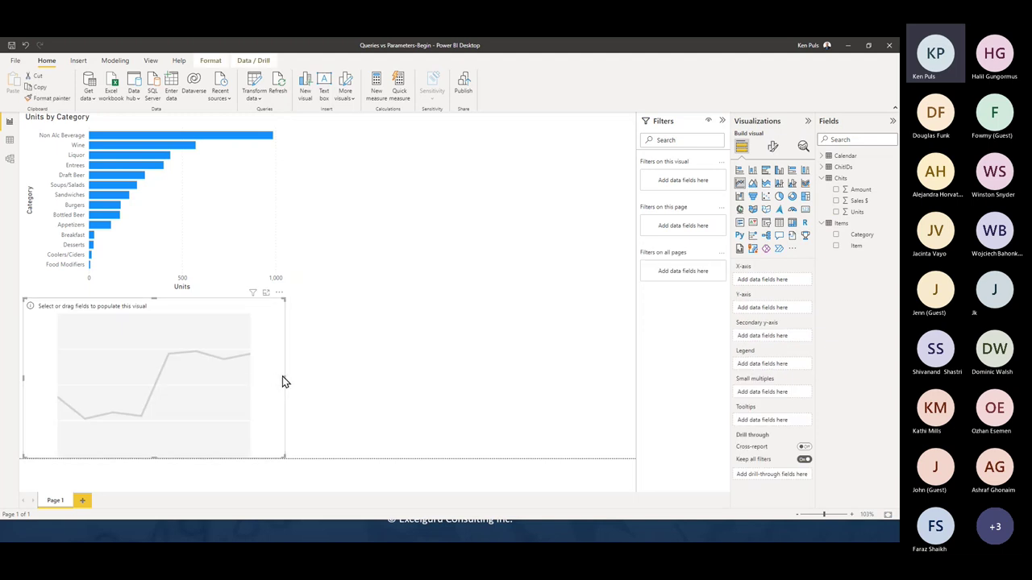
{"action": "left_click_drag", "start_coordinate": [284, 378], "coordinate": [608, 377]}
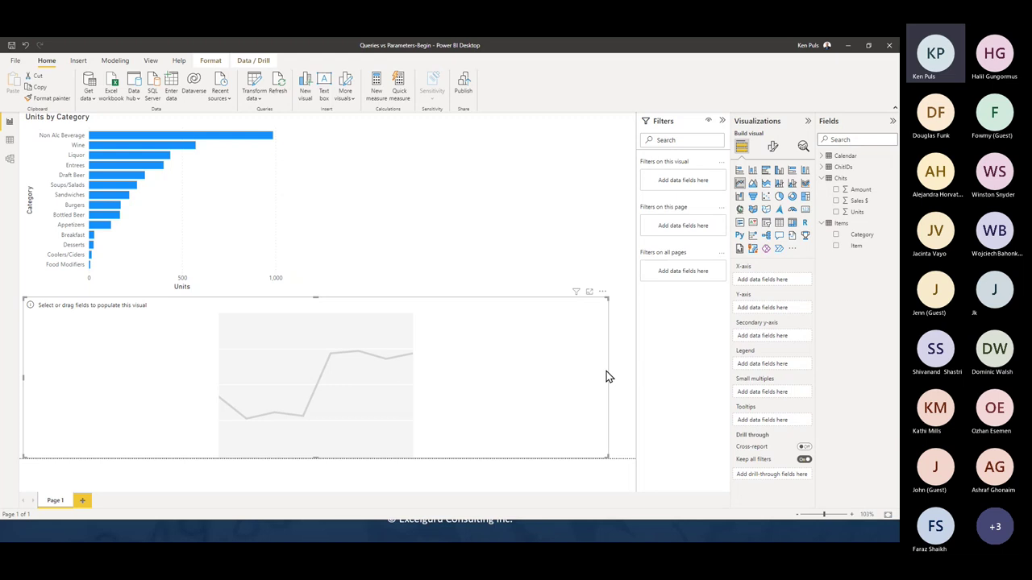
{"action": "left_click", "coordinate": [822, 156]}
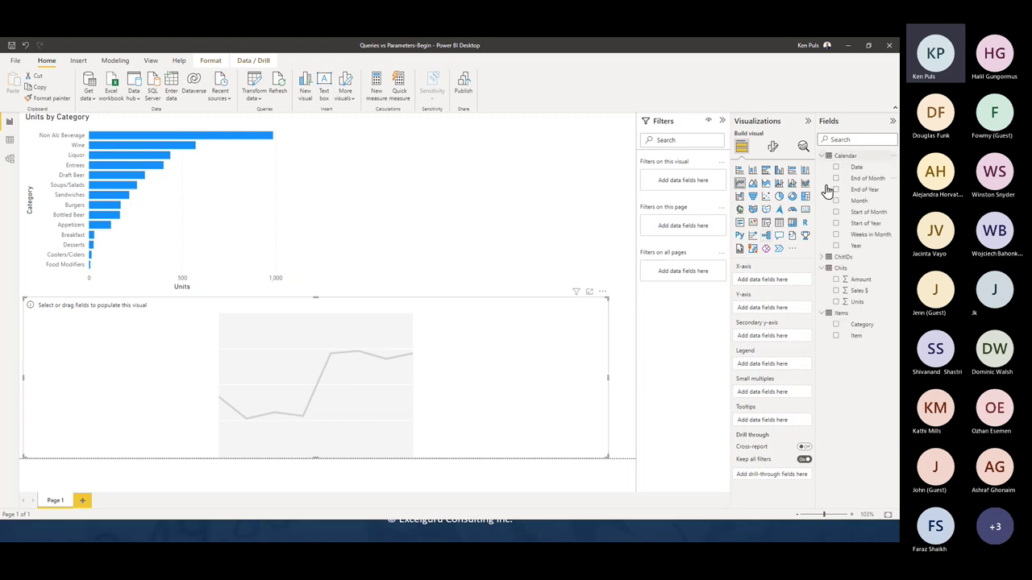
{"action": "left_click", "coordinate": [835, 178]}
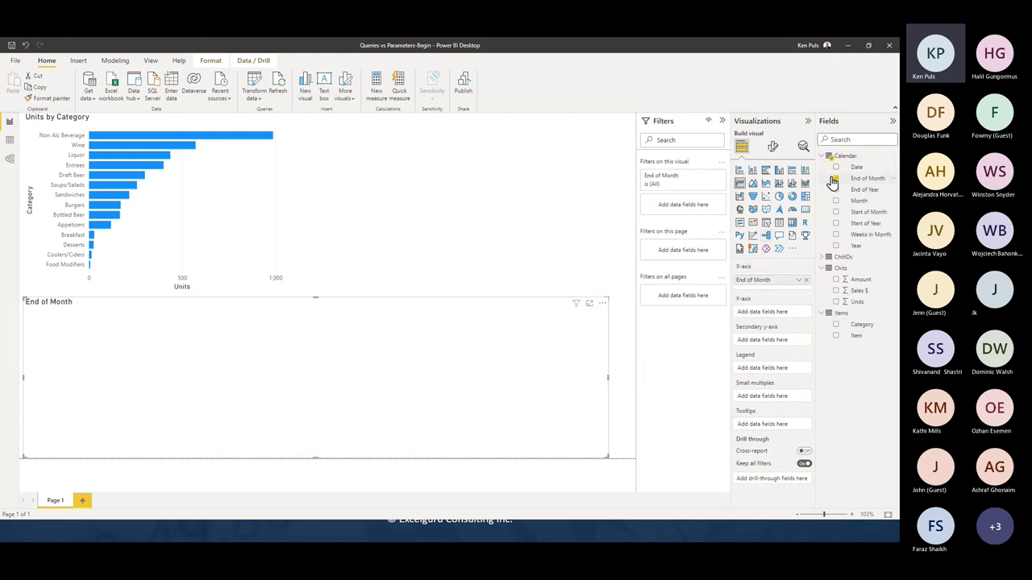
{"action": "left_click", "coordinate": [836, 302]}
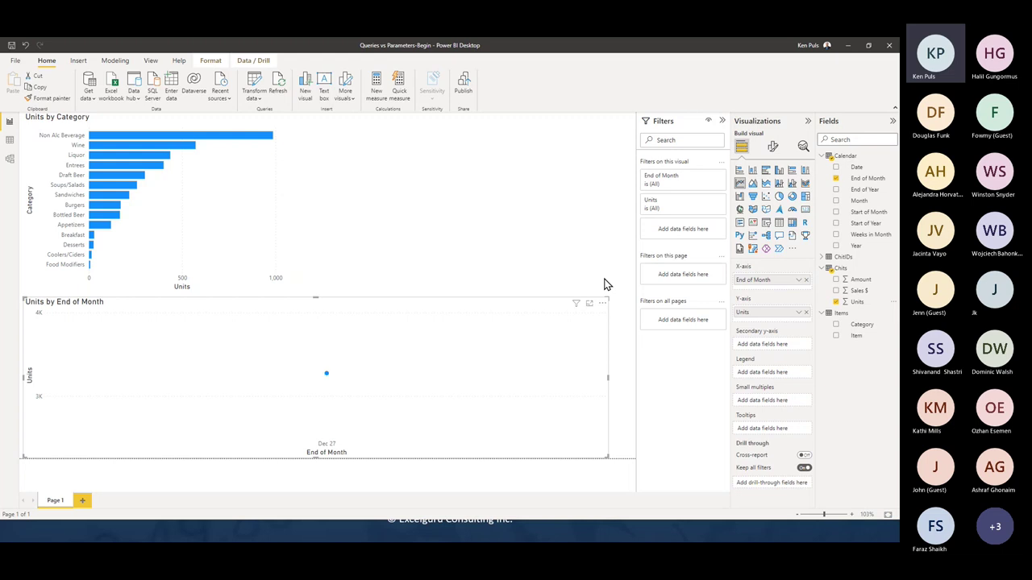
- Save the report and publish it to the Demos workspace
{"action": "left_click", "coordinate": [16, 60]}
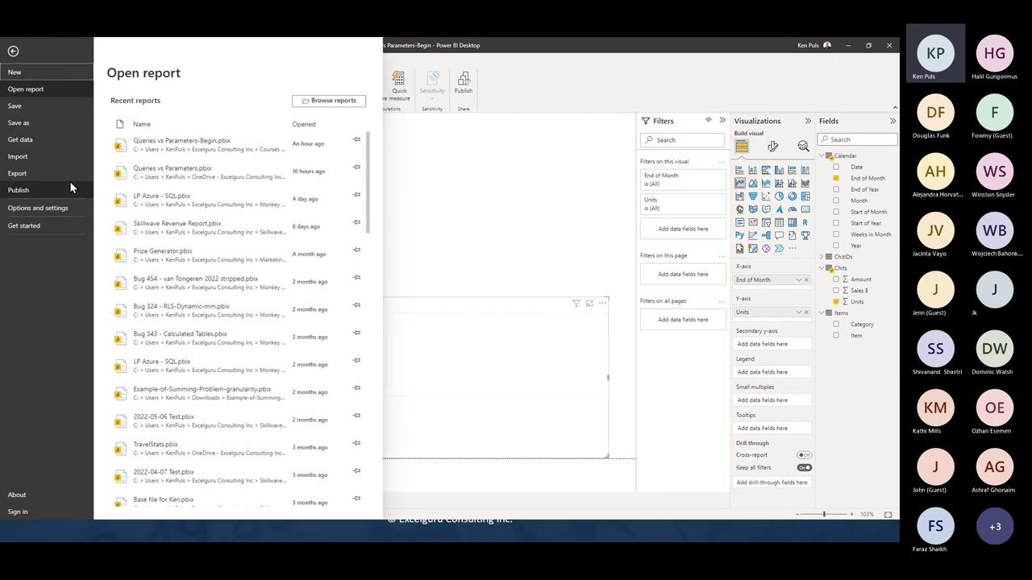
{"action": "left_click", "coordinate": [19, 106]}
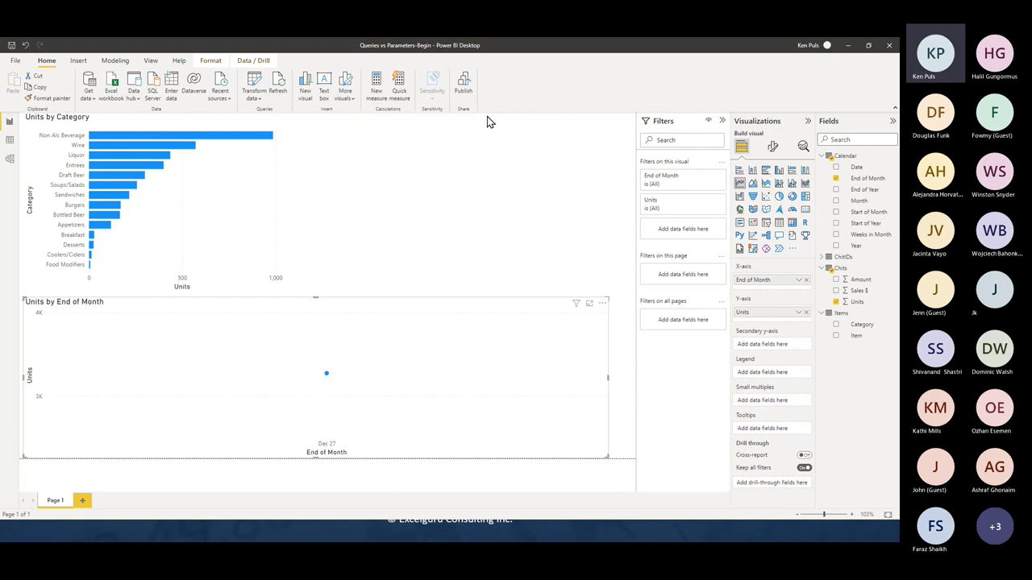
{"action": "left_click", "coordinate": [351, 288]}
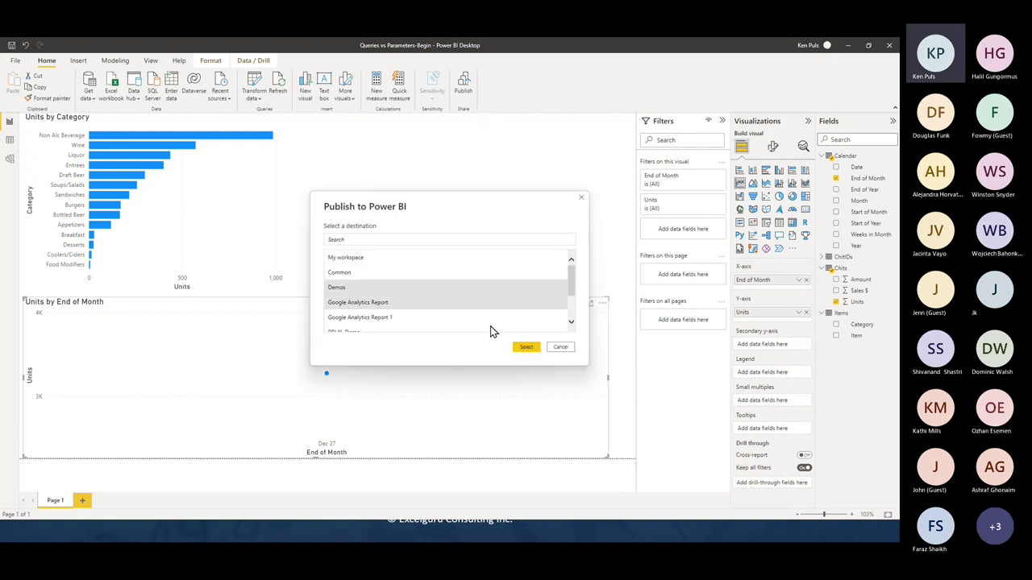
{"action": "left_click", "coordinate": [525, 346]}
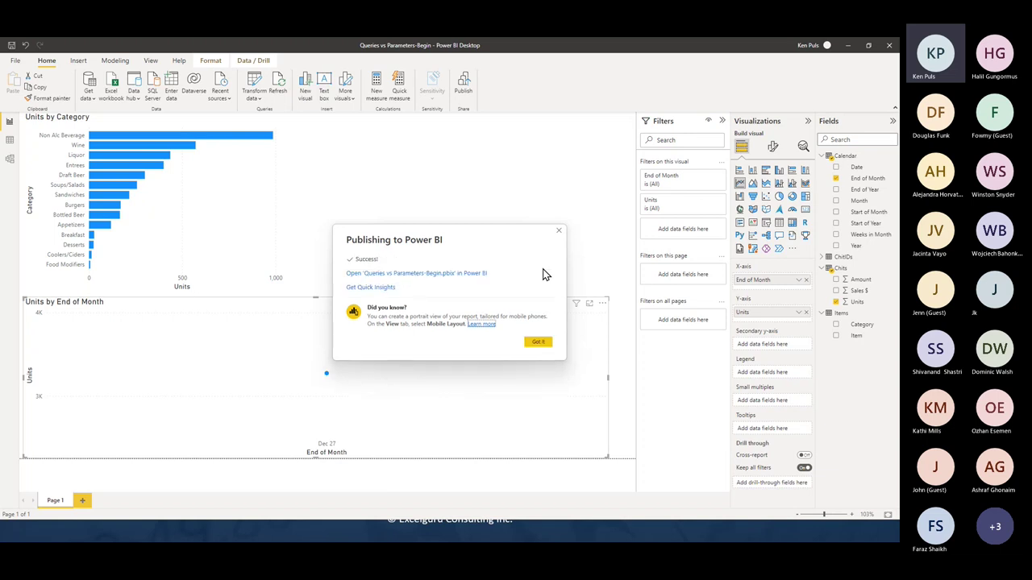
- Open the published Queries vs Parameters-Begin report in the Power BI service and bring up the settings of its dataset in the Demos workspace
{"action": "left_click", "coordinate": [466, 275]}
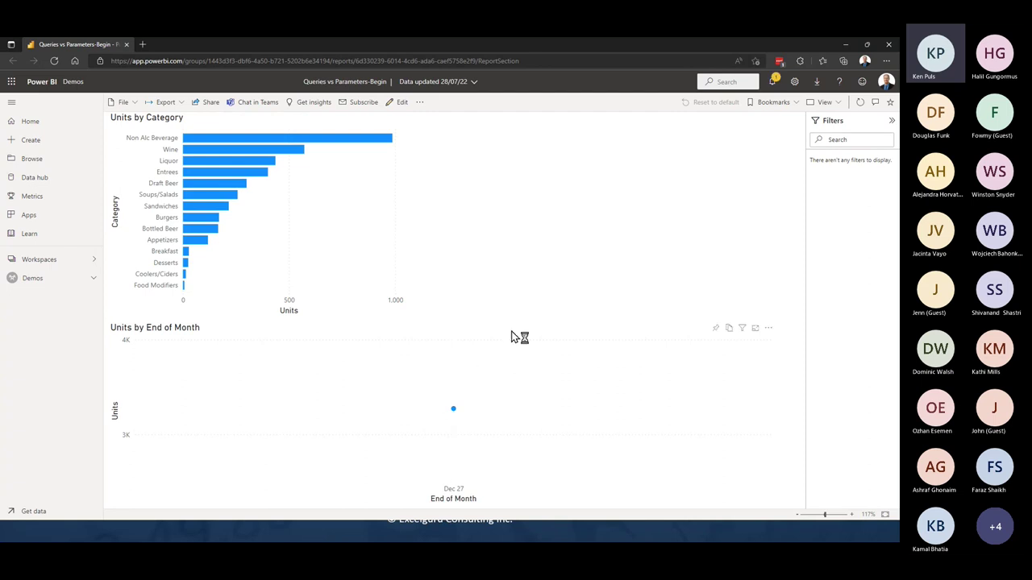
{"action": "left_click", "coordinate": [94, 278]}
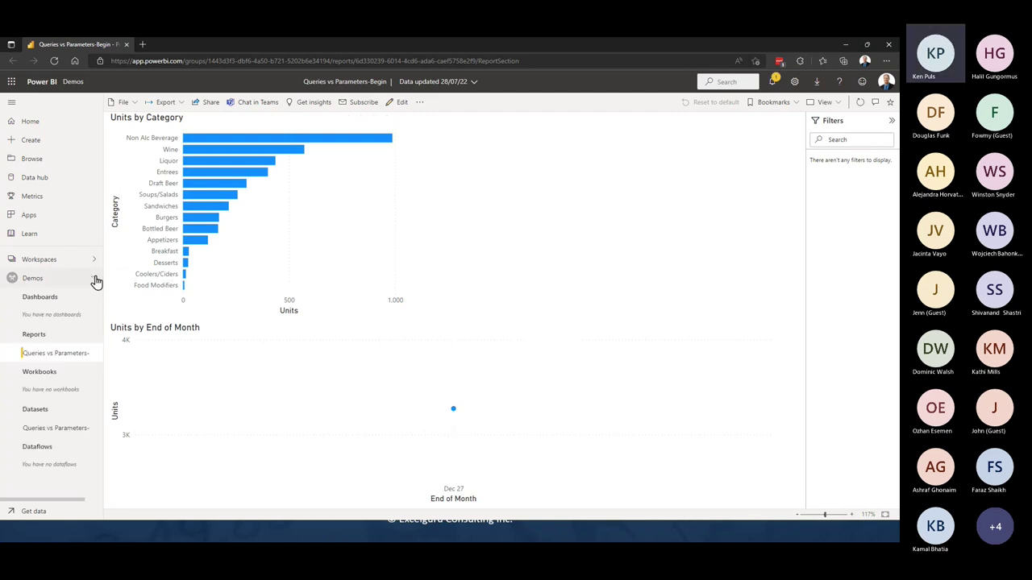
{"action": "left_click", "coordinate": [97, 428]}
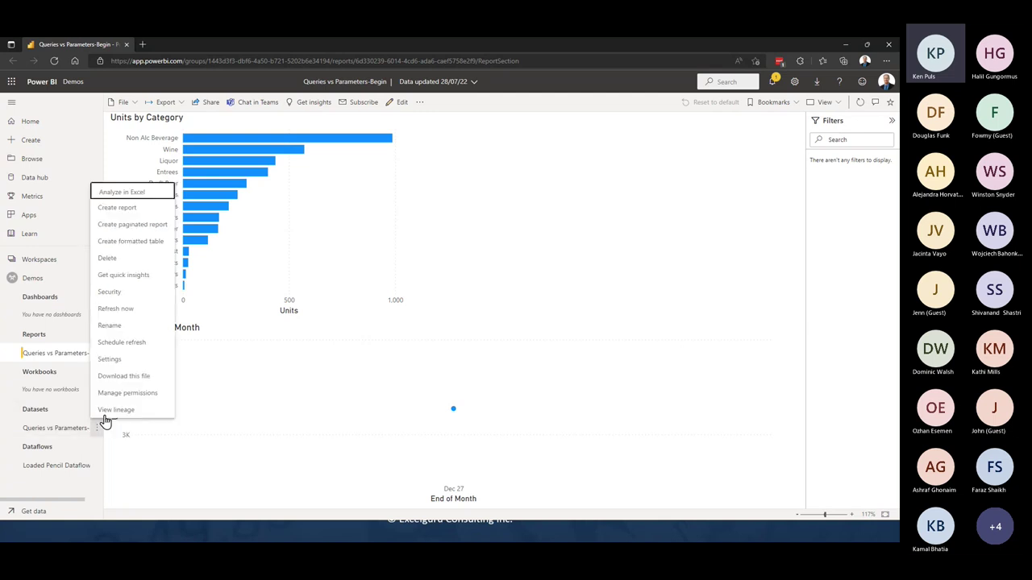
{"action": "left_click", "coordinate": [120, 362]}
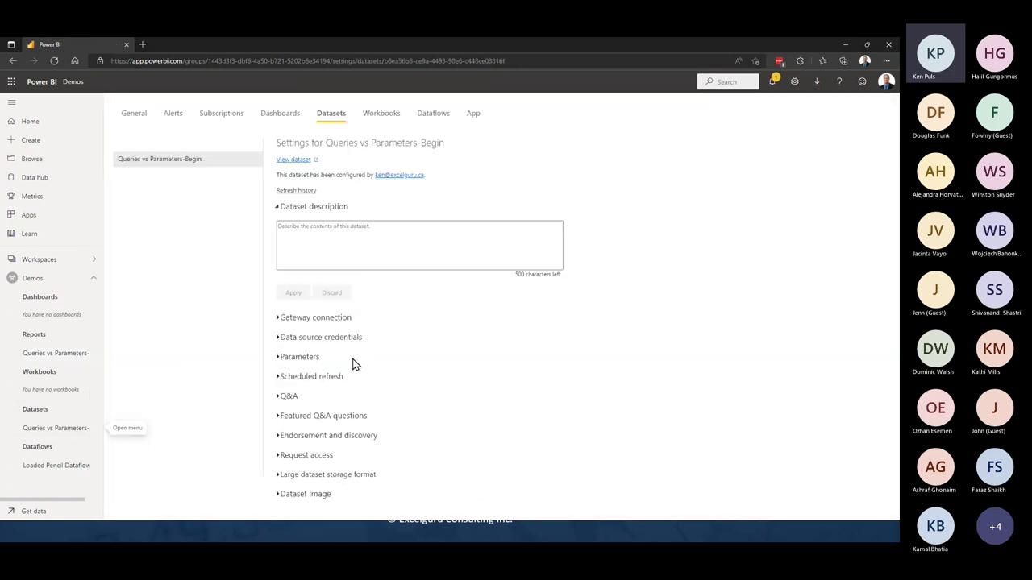
- Reveal the dataset's data source credentials and parameters, set the DataFile parameter to Prod and apply the change
{"action": "left_click", "coordinate": [282, 340]}
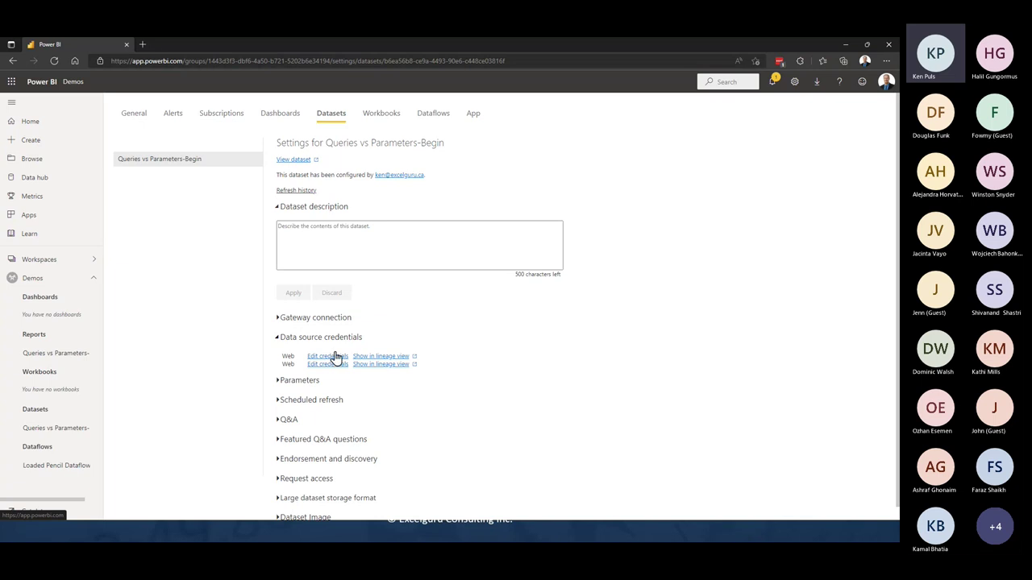
{"action": "left_click", "coordinate": [278, 383]}
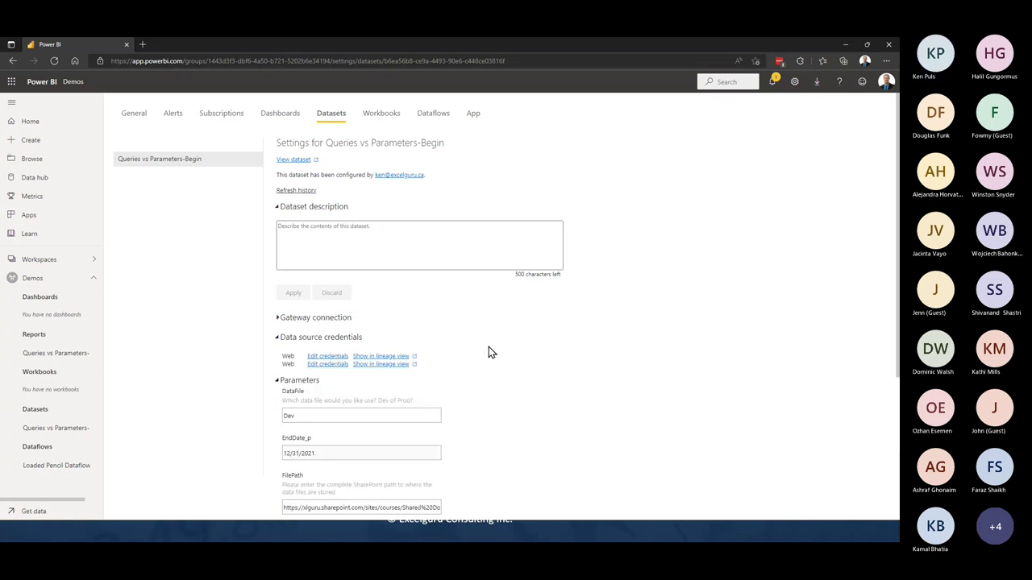
{"action": "scroll", "coordinate": [489, 347], "scroll_direction": "down", "scroll_amount": 2}
{"action": "scroll", "coordinate": [489, 348], "scroll_direction": "down", "scroll_amount": 1}
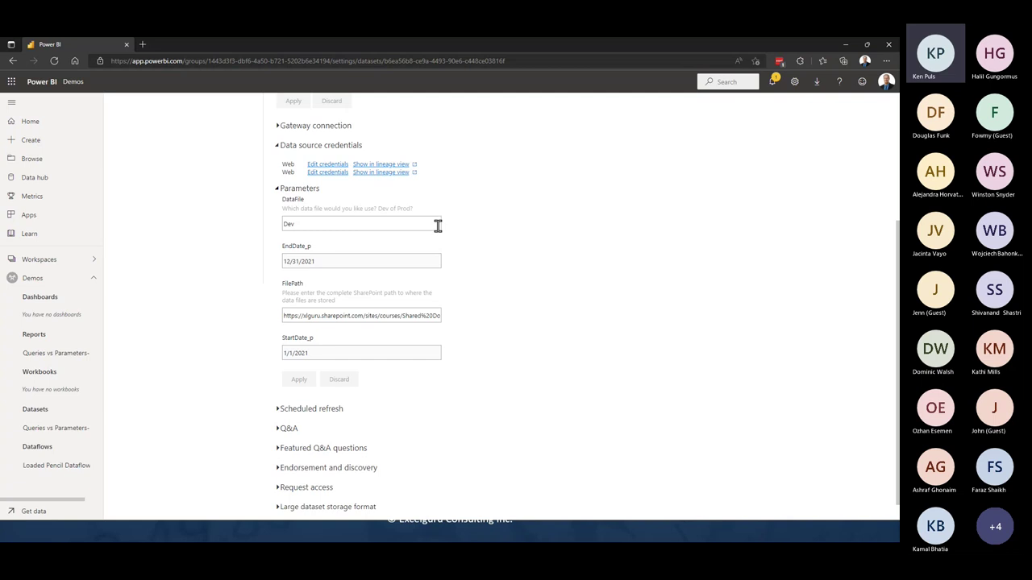
{"action": "left_click", "coordinate": [354, 225]}
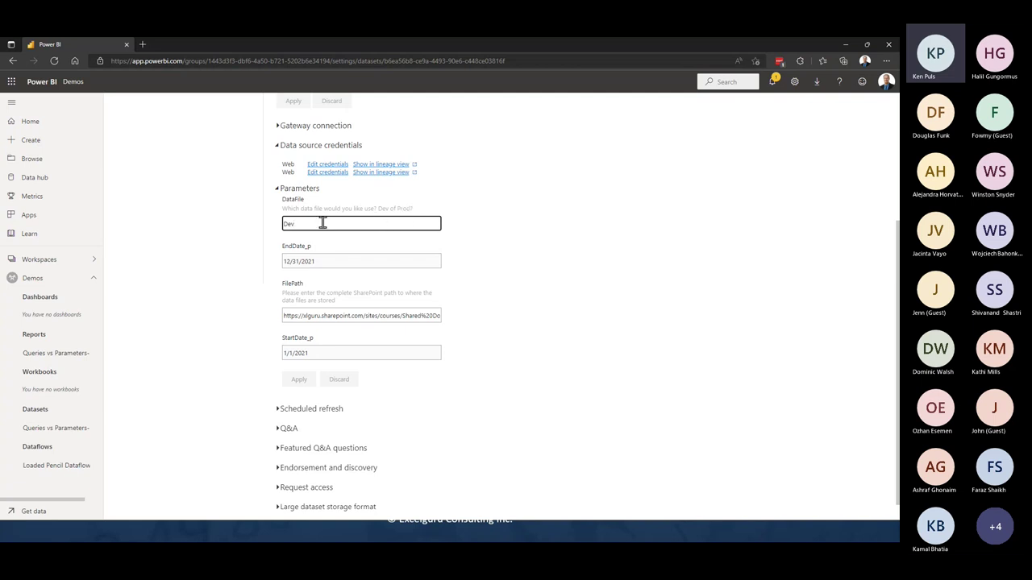
{"action": "left_click_drag", "start_coordinate": [323, 223], "coordinate": [284, 223]}
{"action": "type", "text": "Prod"}
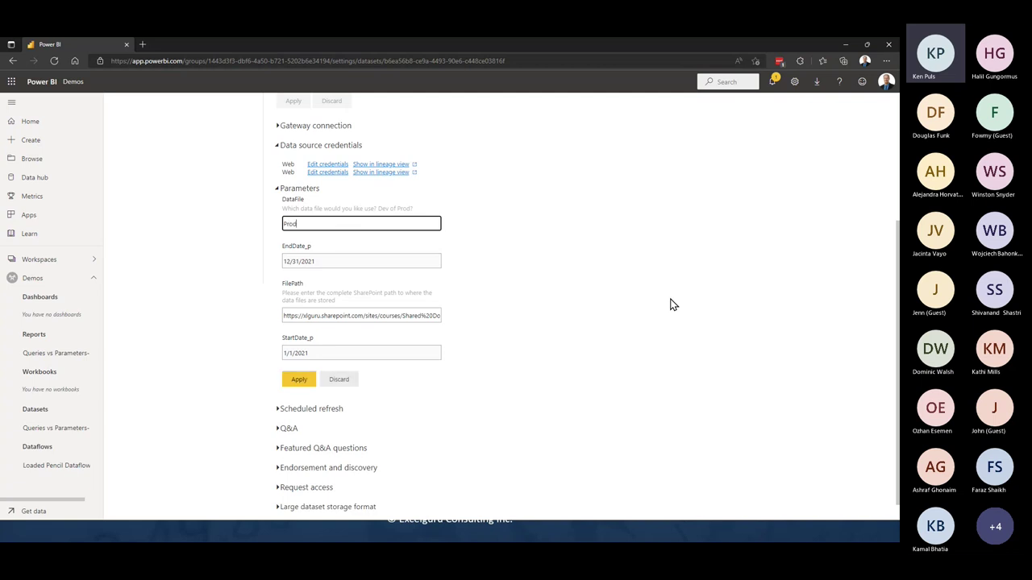
{"action": "type", "text": "uc"}
{"action": "left_click", "coordinate": [298, 382]}
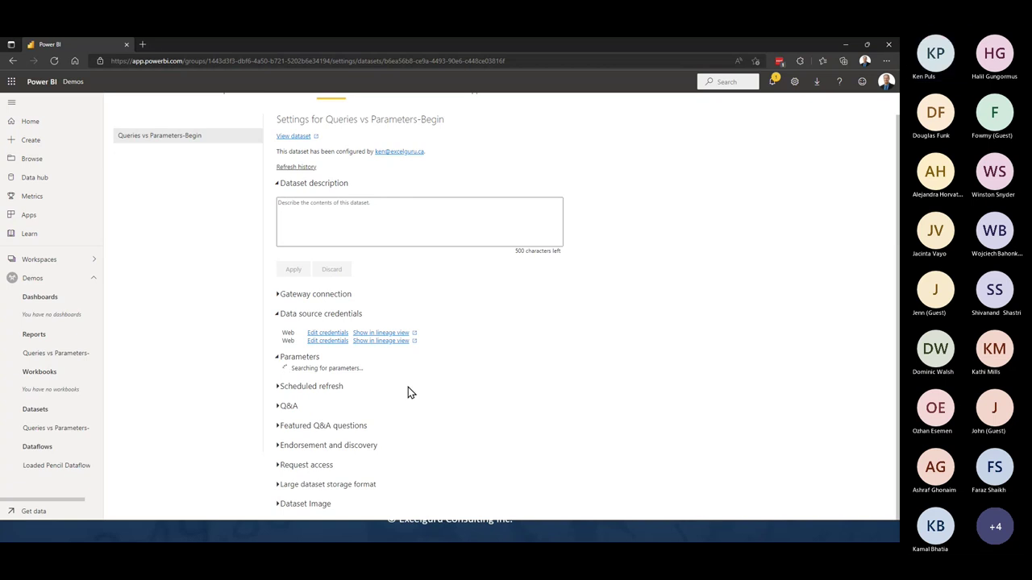
{"action": "scroll", "coordinate": [425, 274], "scroll_direction": "up", "scroll_amount": 4}
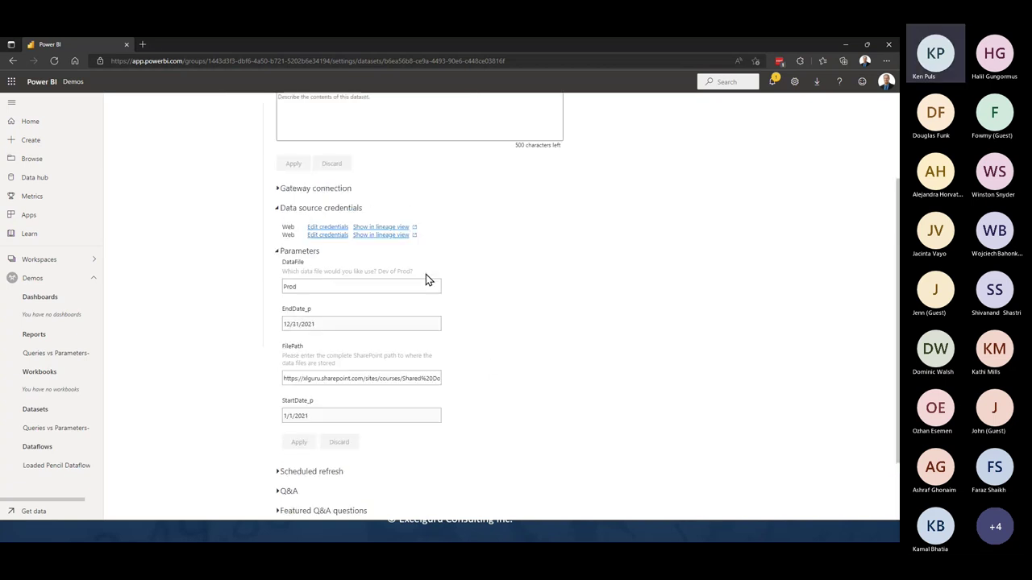
- Return to the Queries vs Parameters report and refresh its dataset immediately
{"action": "left_click", "coordinate": [71, 355]}
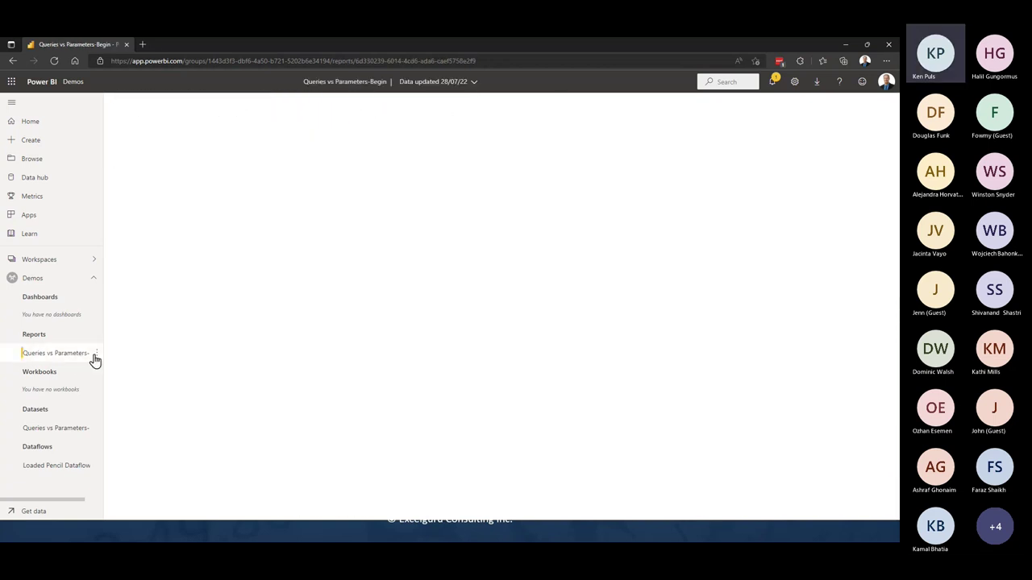
{"action": "left_click", "coordinate": [98, 428]}
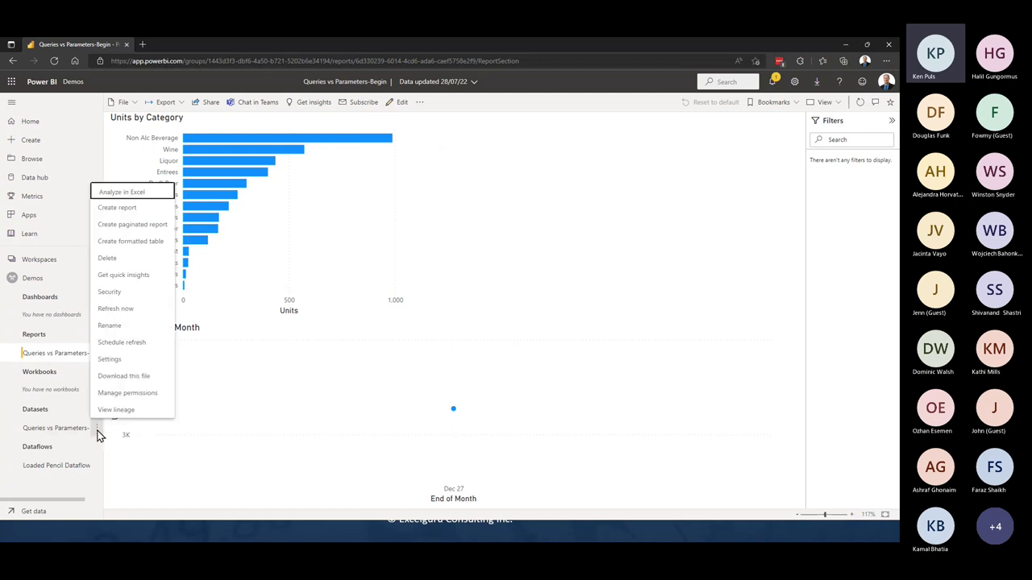
{"action": "left_click", "coordinate": [120, 310]}
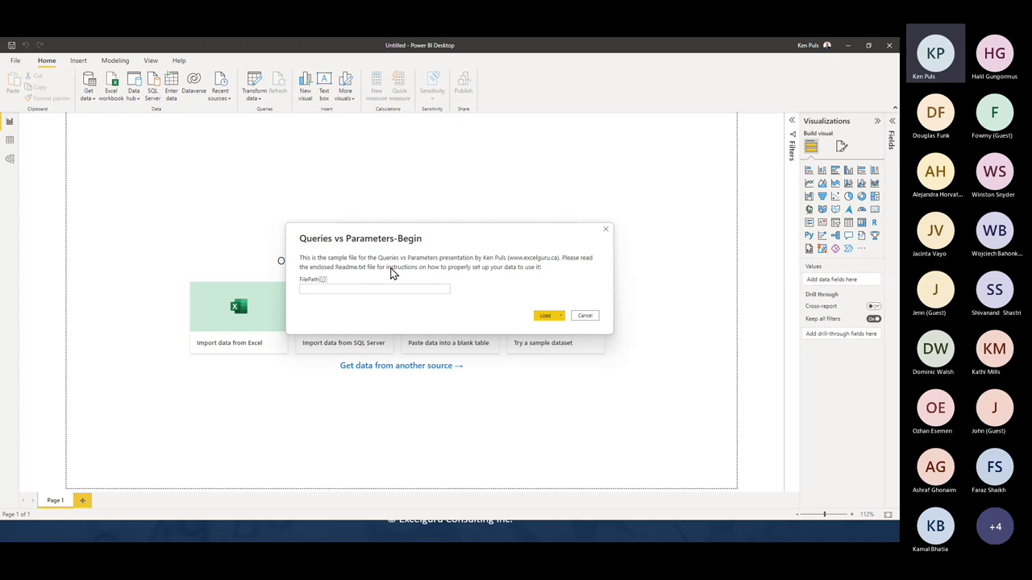
- In Power BI Desktop, paste the SharePoint folder path ending in Keynotes/Queries%20vs%20Parameters/Data/ as the template's FilePath and load the template
{"action": "left_click", "coordinate": [315, 290]}
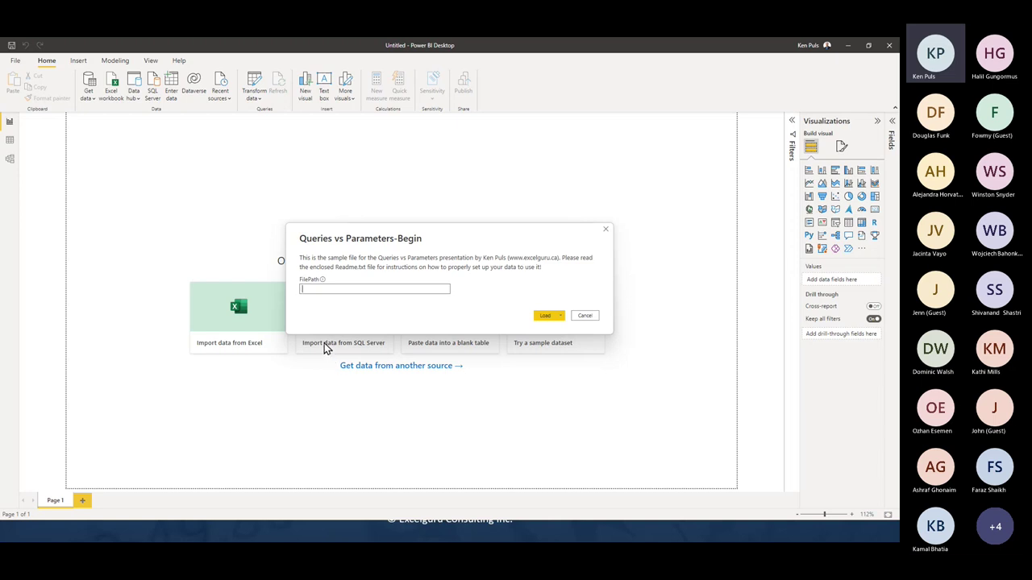
{"action": "key", "text": "ctrl+v"}
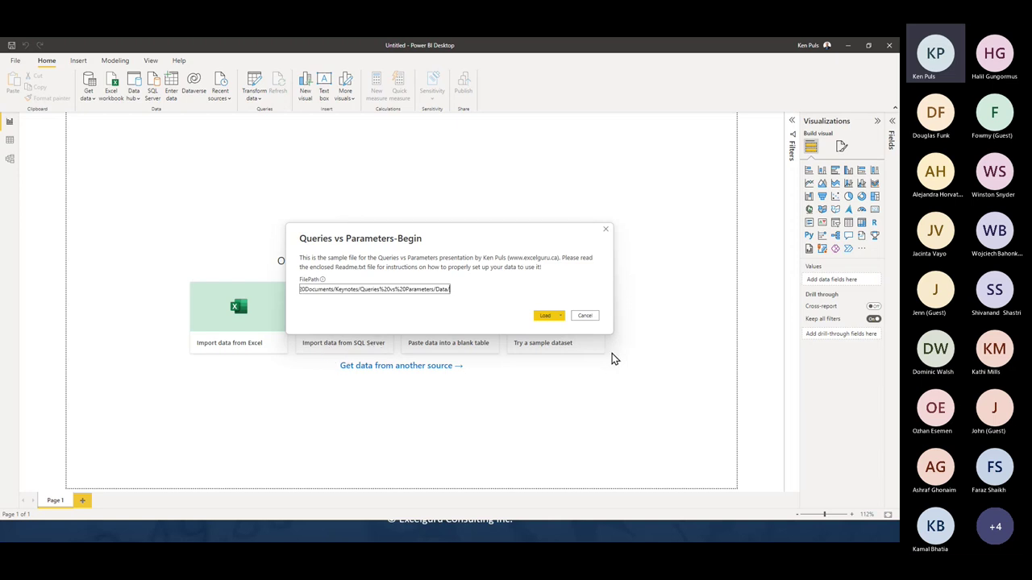
{"action": "left_click", "coordinate": [554, 316]}
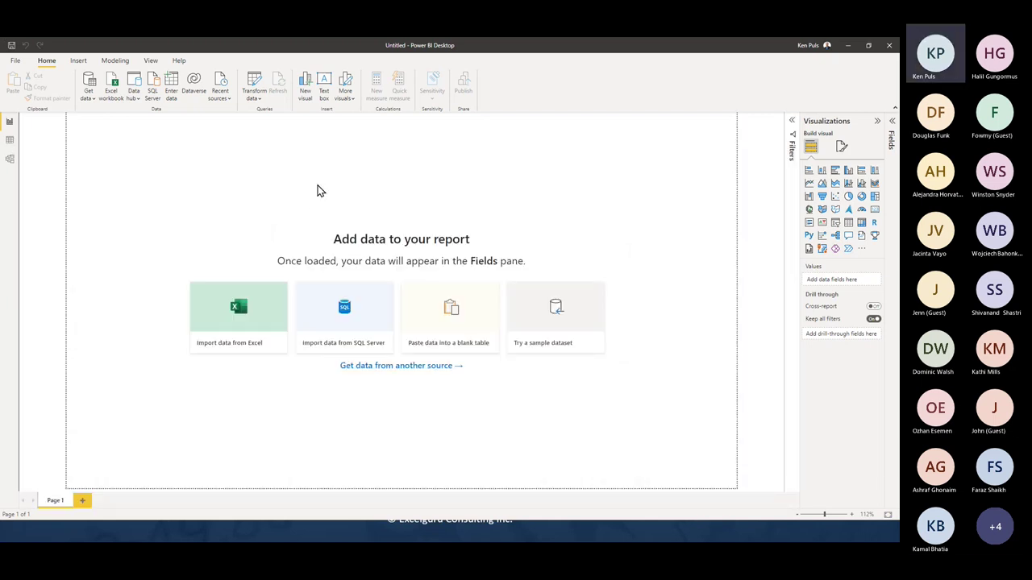
- Open the query editor and examine the FilePath parameter and the xlfile_dev, xlfile_prod and Chits_Dev queries
{"action": "left_click", "coordinate": [255, 98]}
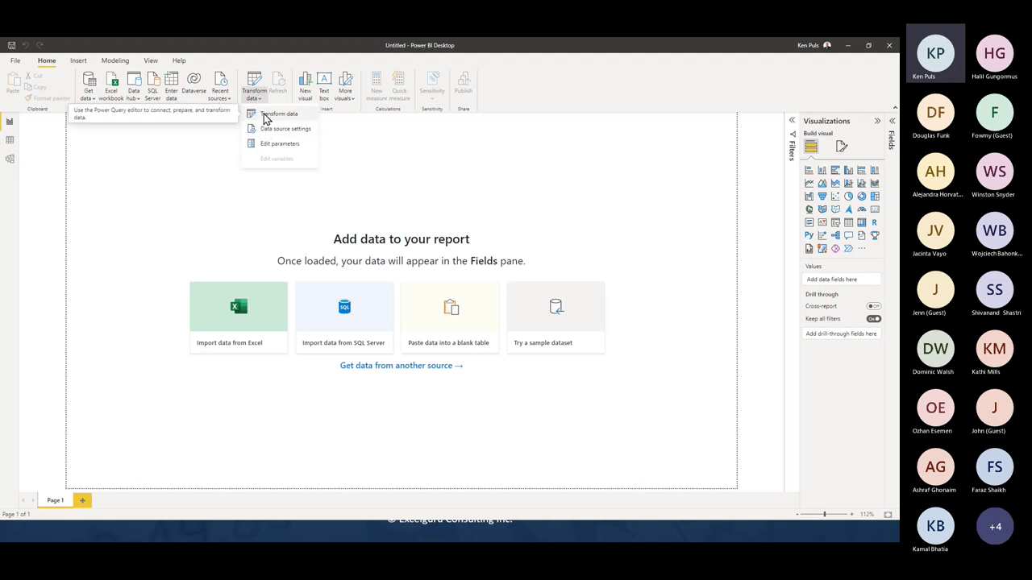
{"action": "left_click", "coordinate": [266, 115]}
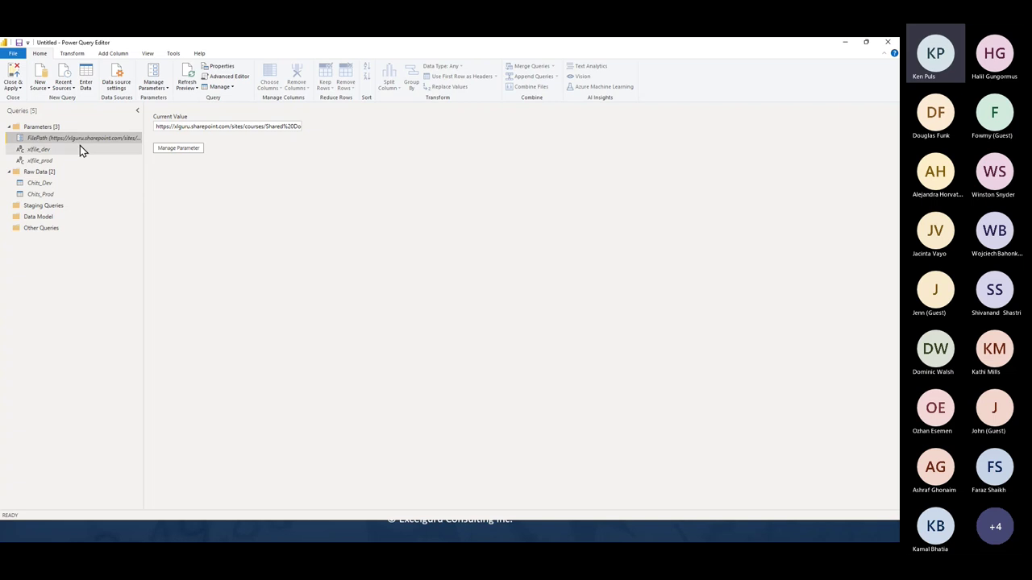
{"action": "left_click_drag", "start_coordinate": [158, 127], "coordinate": [388, 133]}
{"action": "left_click", "coordinate": [50, 150]}
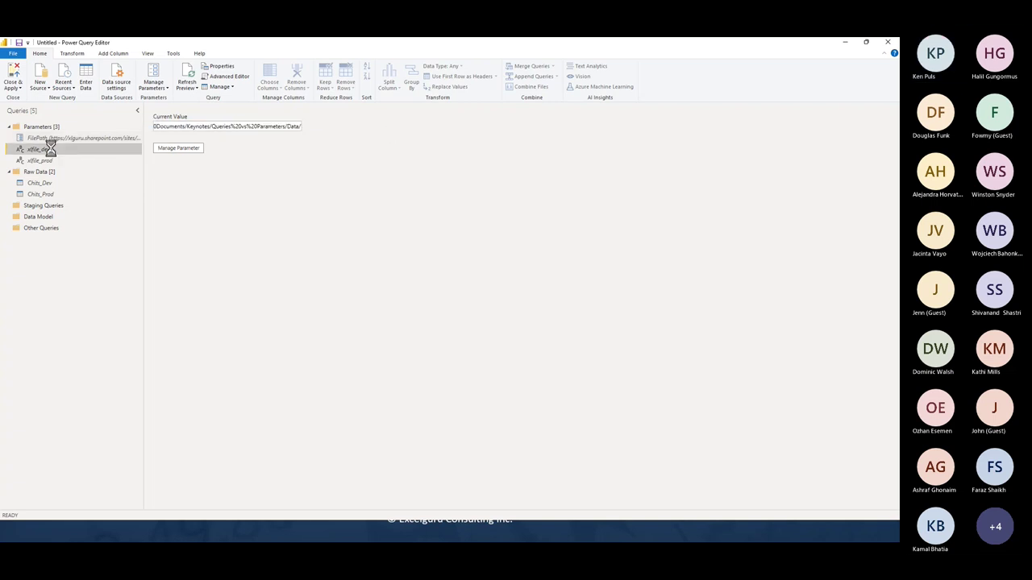
{"action": "left_click", "coordinate": [53, 161]}
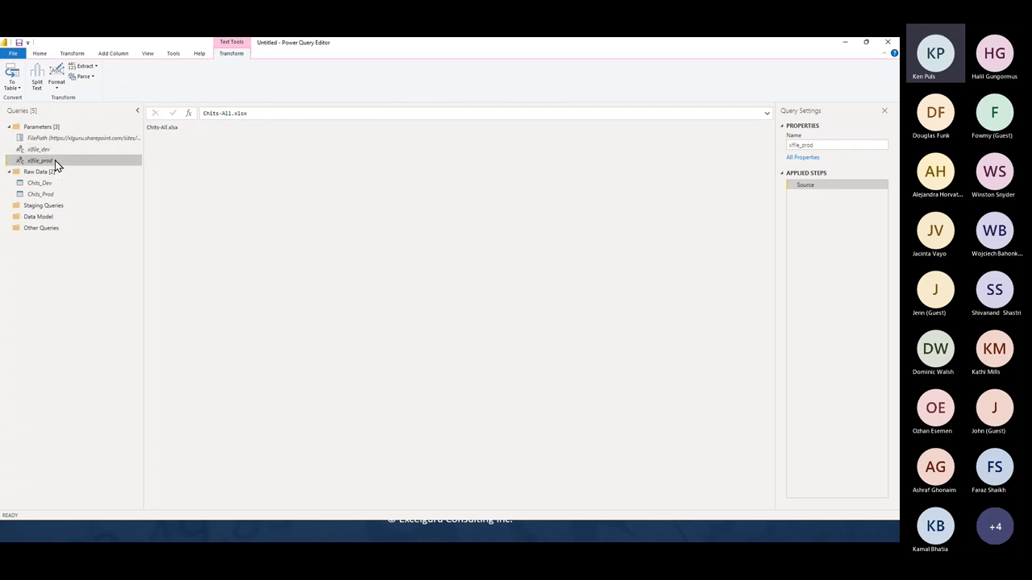
{"action": "left_click", "coordinate": [57, 186]}
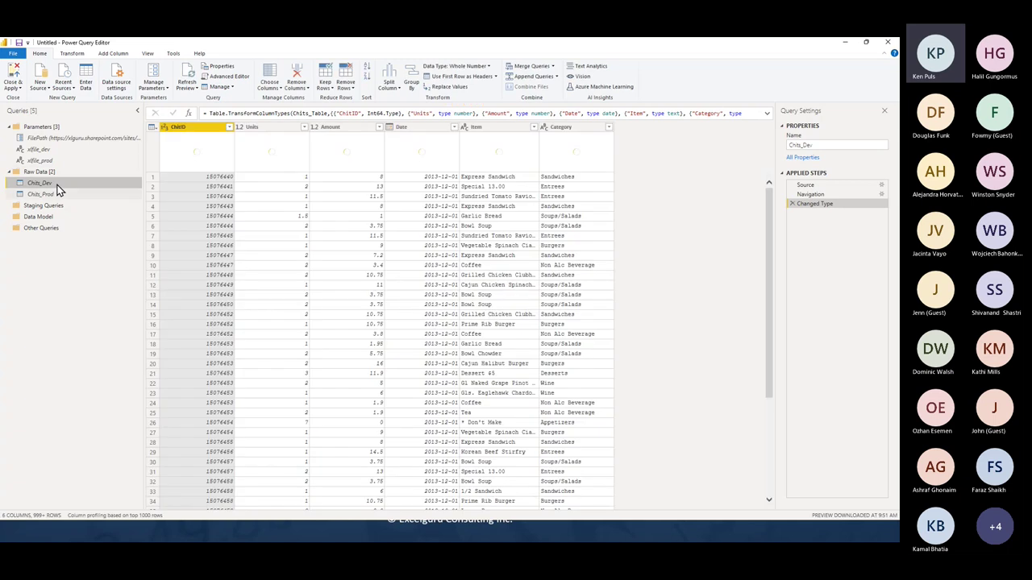
{"action": "mouse_move", "coordinate": [91, 138]}
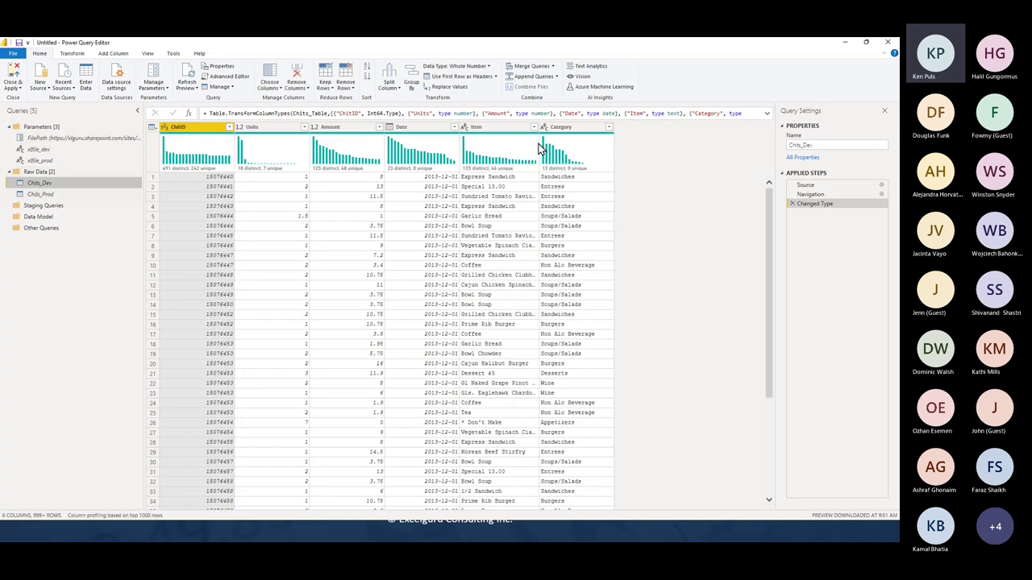
{"action": "left_click", "coordinate": [55, 138]}
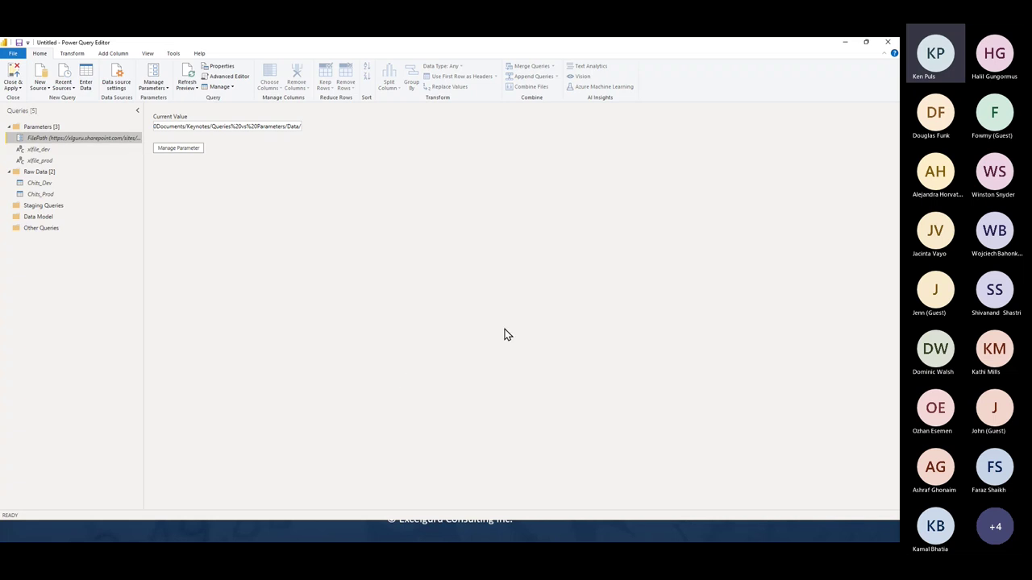
{"action": "left_click", "coordinate": [40, 150]}
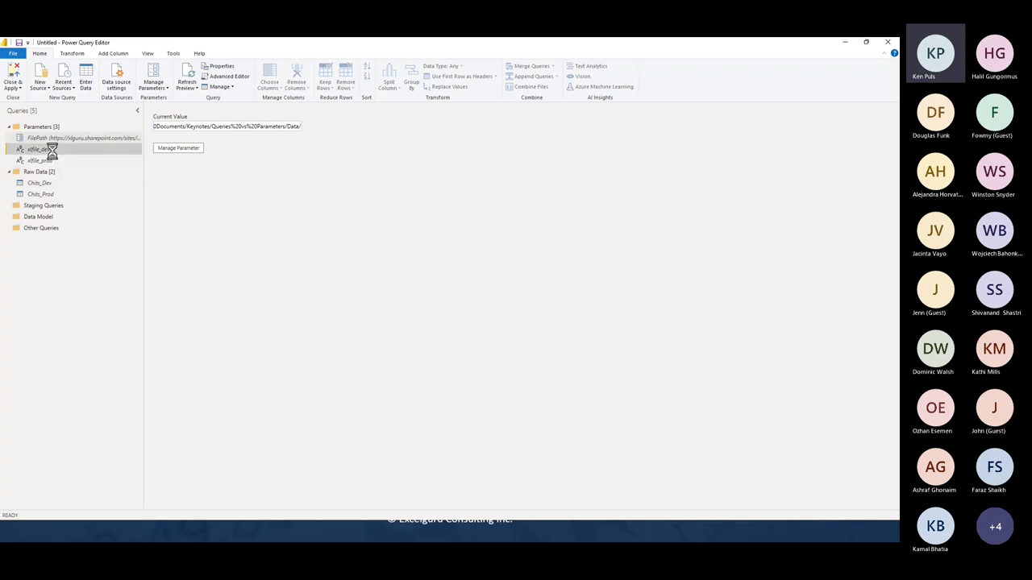
{"action": "left_click", "coordinate": [50, 161]}
{"action": "left_click", "coordinate": [57, 184]}
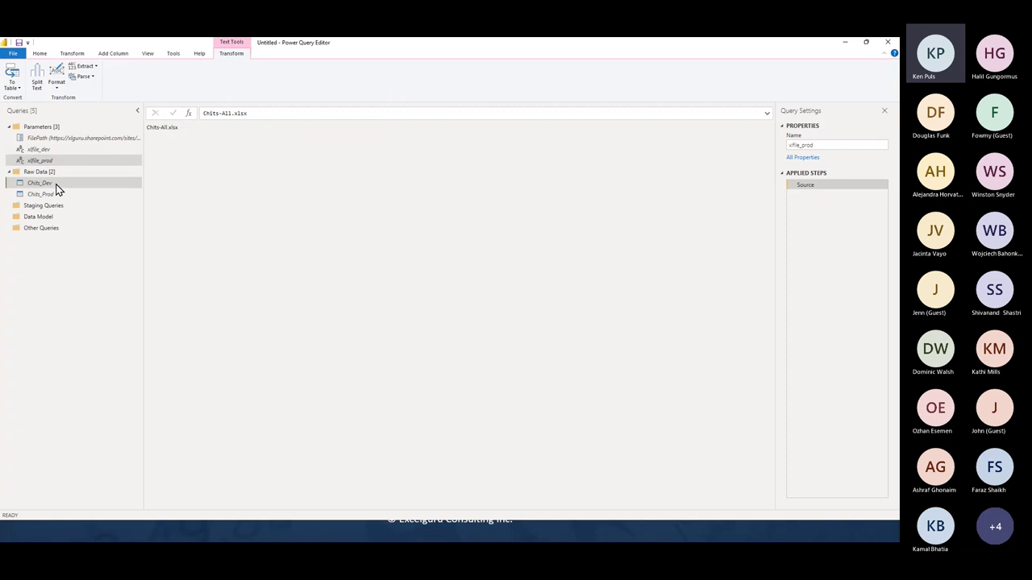
- Preview the Chits_Prod query, close the query editor and close the untitled report without saving the changes
{"action": "left_click", "coordinate": [57, 195]}
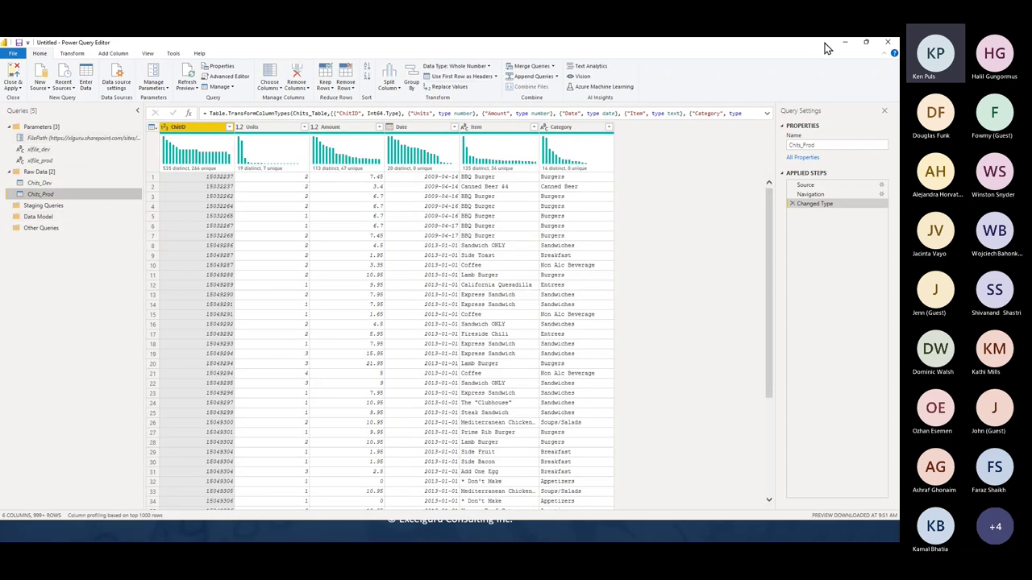
{"action": "left_click", "coordinate": [887, 42]}
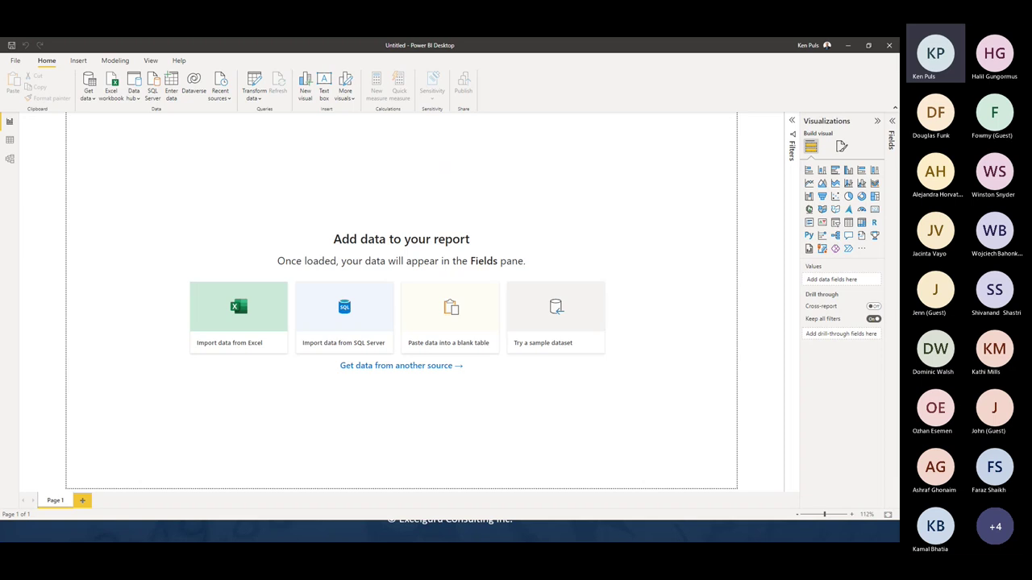
{"action": "left_click", "coordinate": [889, 45]}
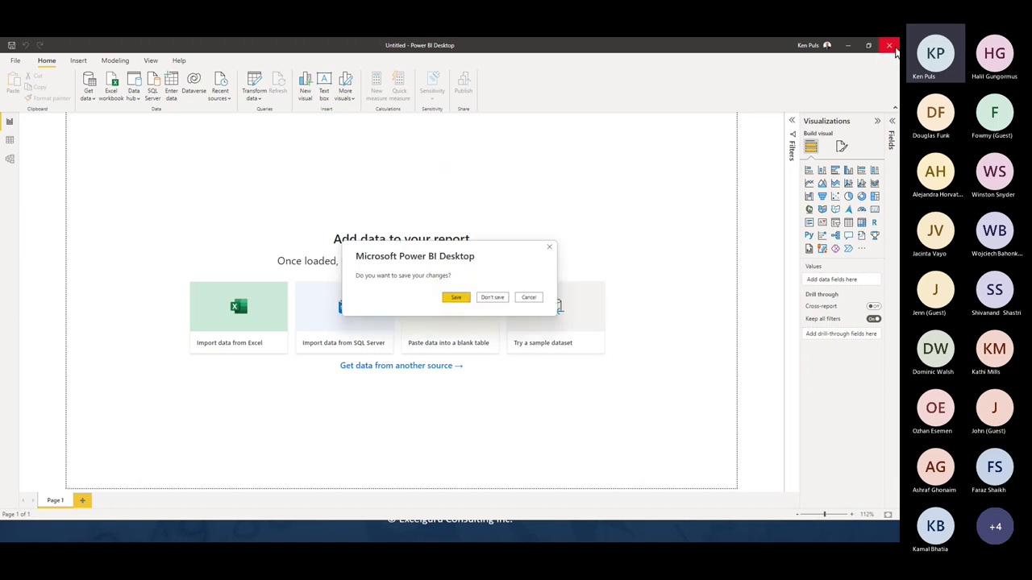
{"action": "left_click", "coordinate": [492, 297]}
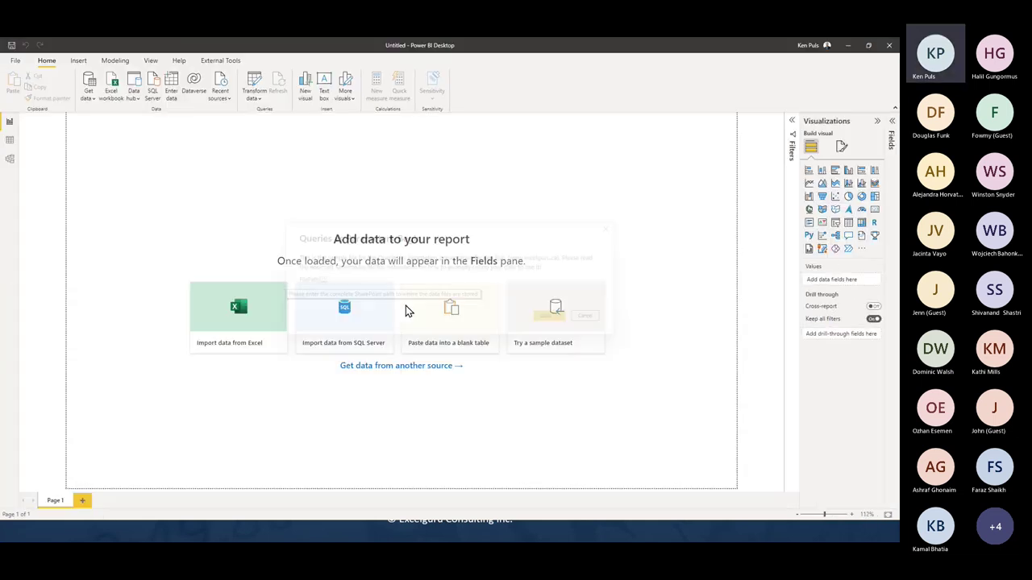
- Cancel the template's FilePath parameter prompt, check the query editor's query list and close the editor
{"action": "left_click", "coordinate": [586, 316]}
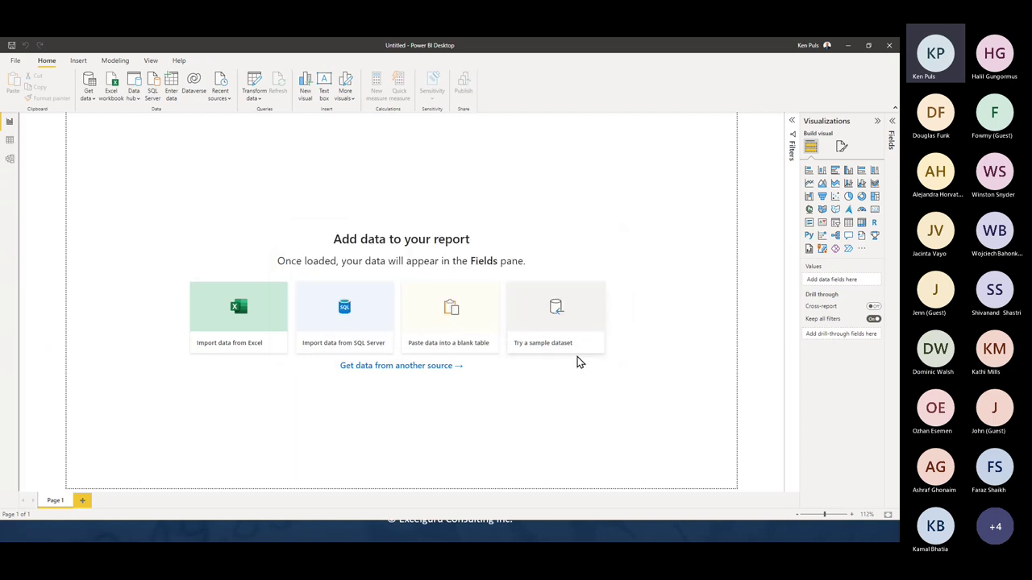
{"action": "left_click", "coordinate": [260, 87]}
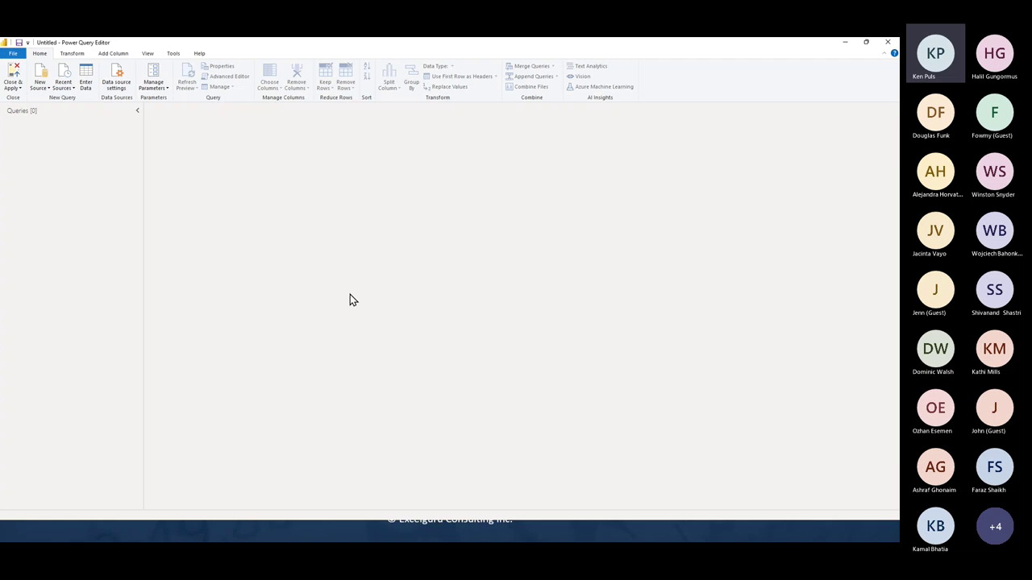
{"action": "left_click", "coordinate": [890, 46]}
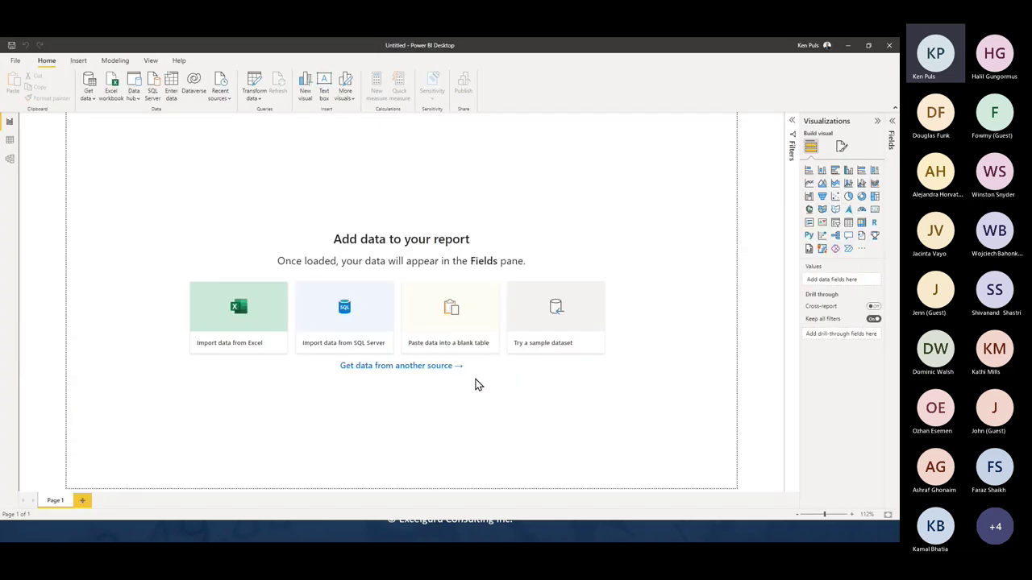
- Switch to the Queries vs Parameters-Begin report in Microsoft Edge and refresh its visuals
{"action": "key", "text": "alt+Tab"}
{"action": "key", "text": "alt+Tab"}
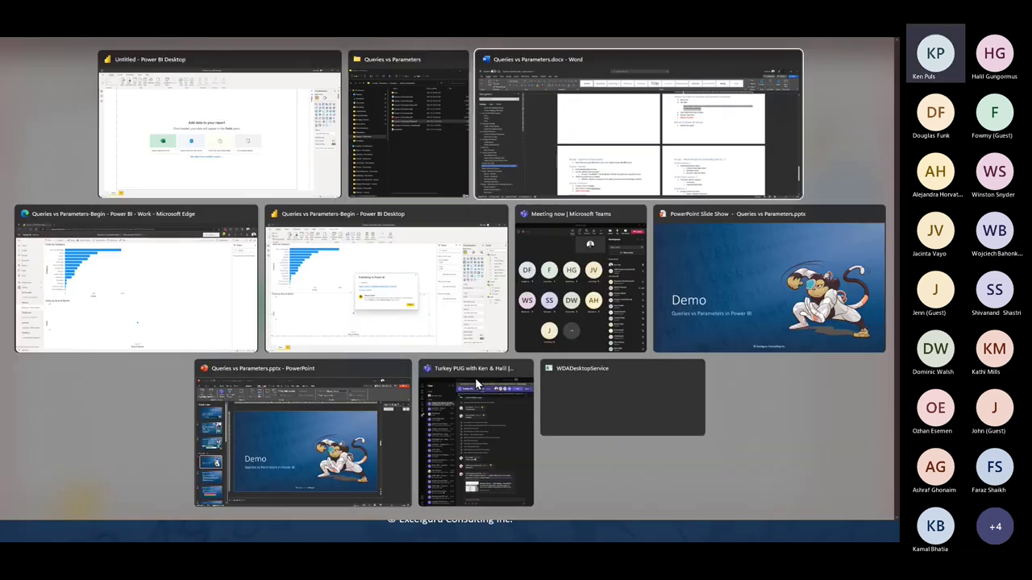
{"action": "key", "text": "alt+Tab"}
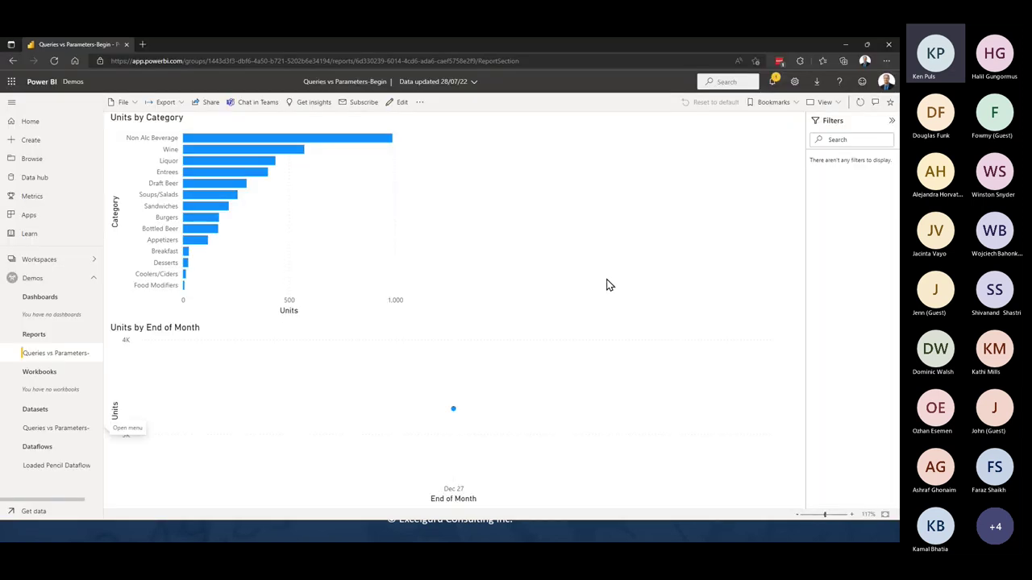
{"action": "left_click", "coordinate": [868, 105]}
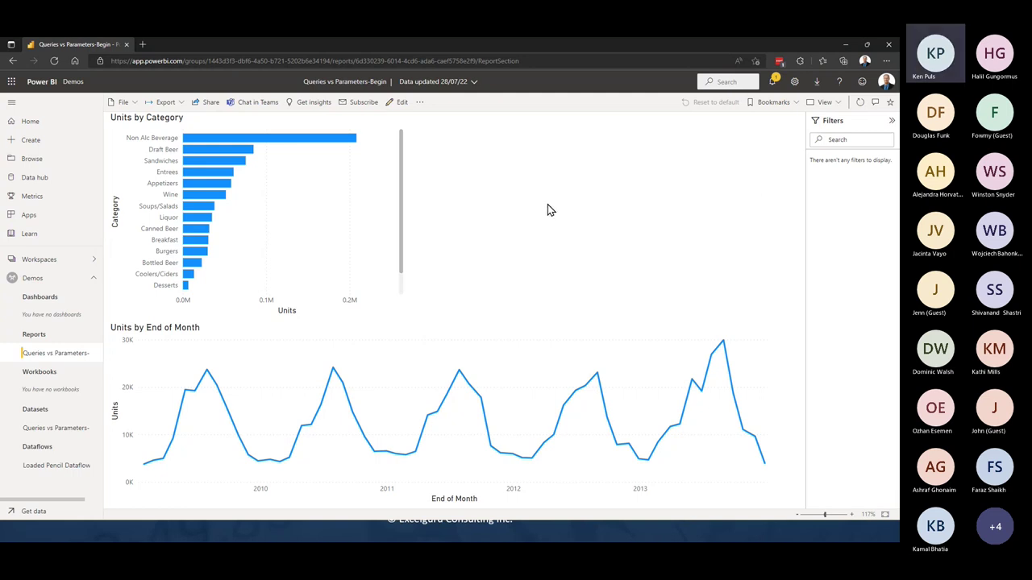
- Switch to the PowerPoint slide show and advance from the Demo slide to the Recap slide
{"action": "key", "text": "alt+Tab"}
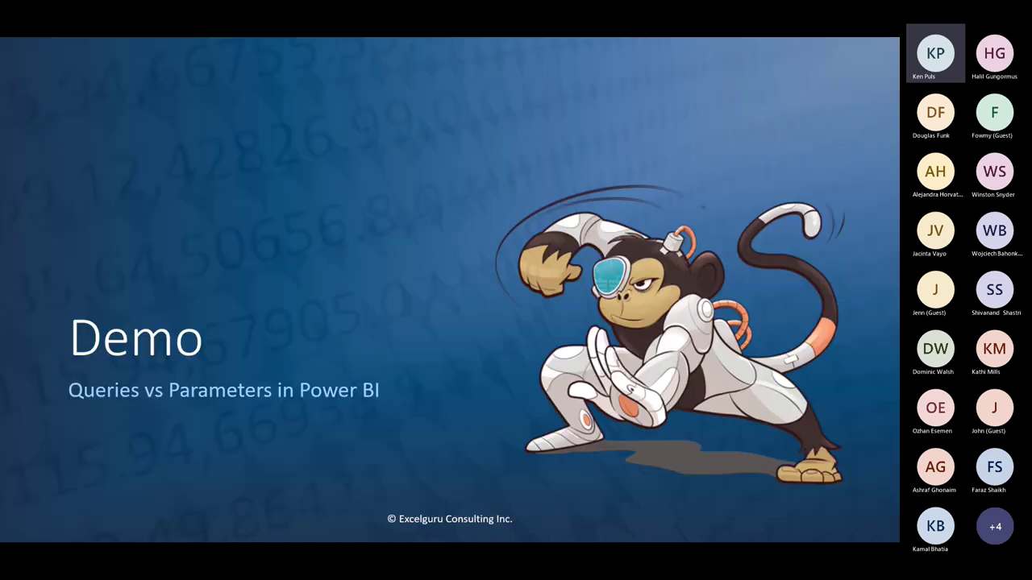
{"action": "key", "text": "Right"}
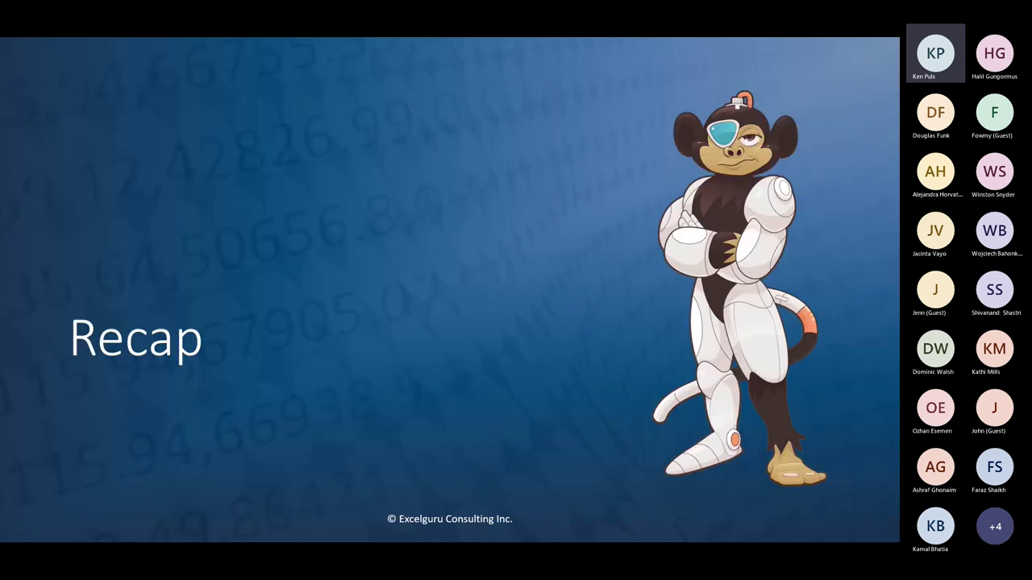